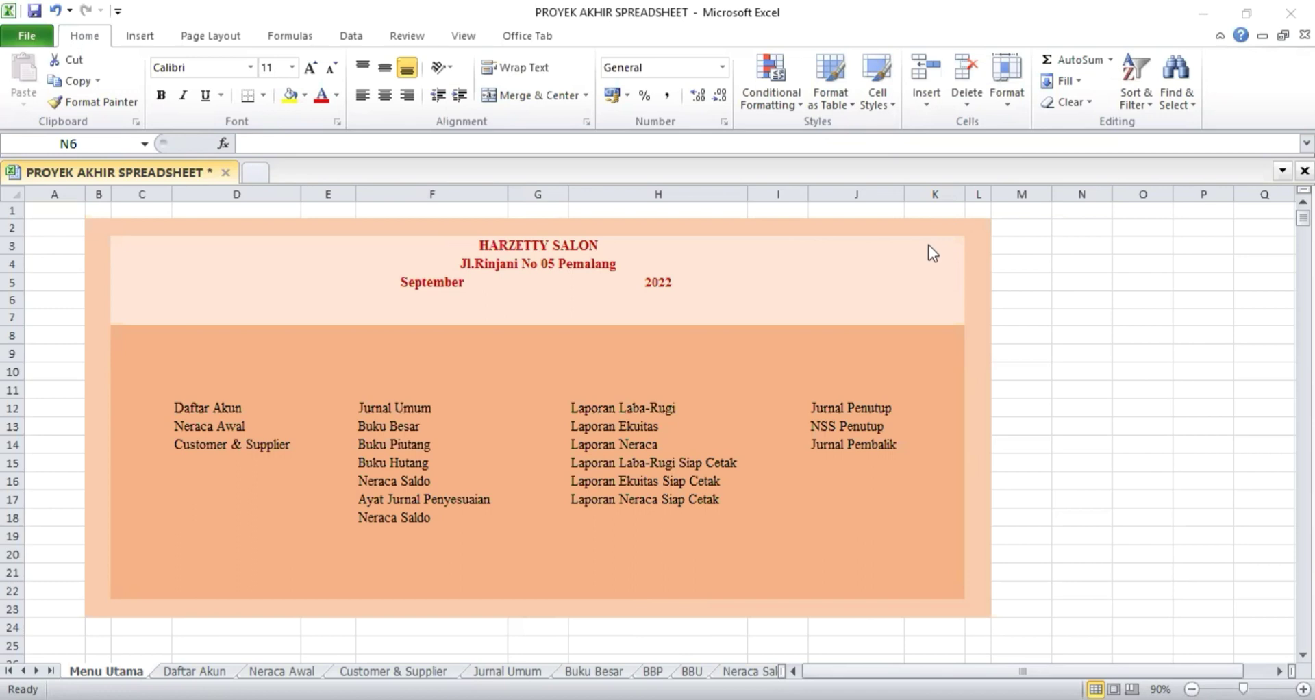
# Examine the company name, address, month and year headings on the Menu Utama sheet.
pyautogui.click(911, 242)
pyautogui.press('Down')
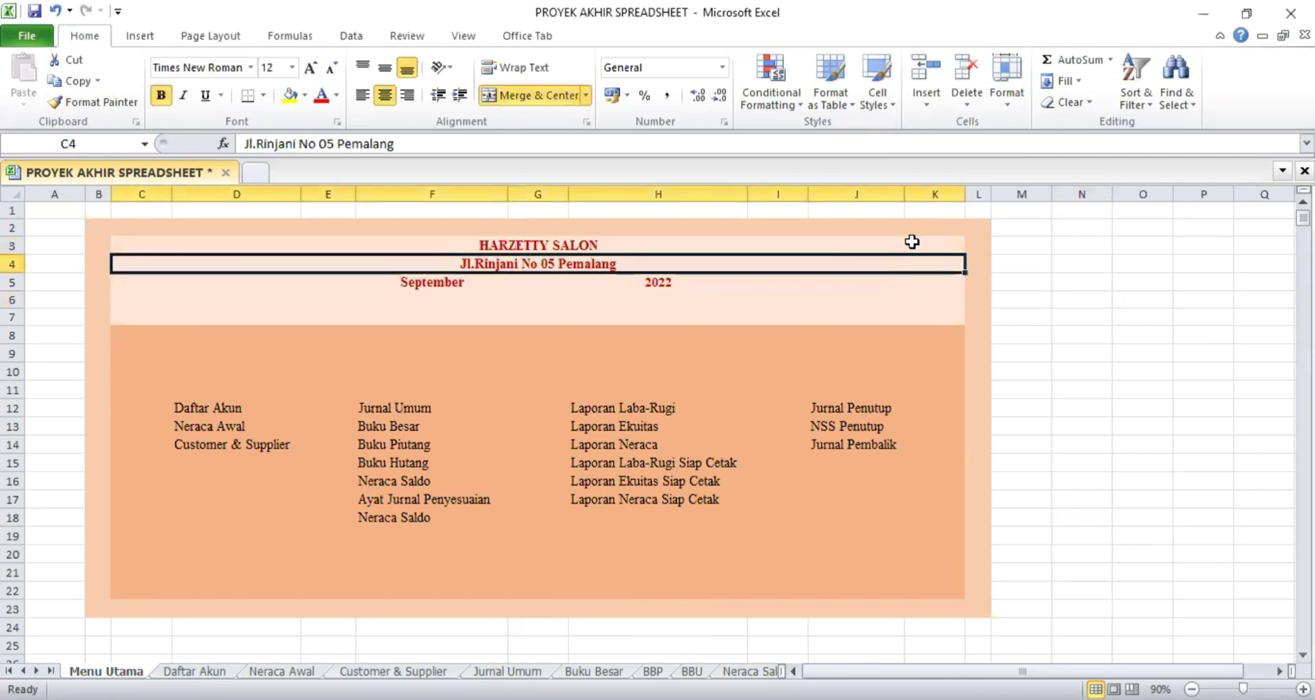
pyautogui.click(488, 289)
pyautogui.click(684, 285)
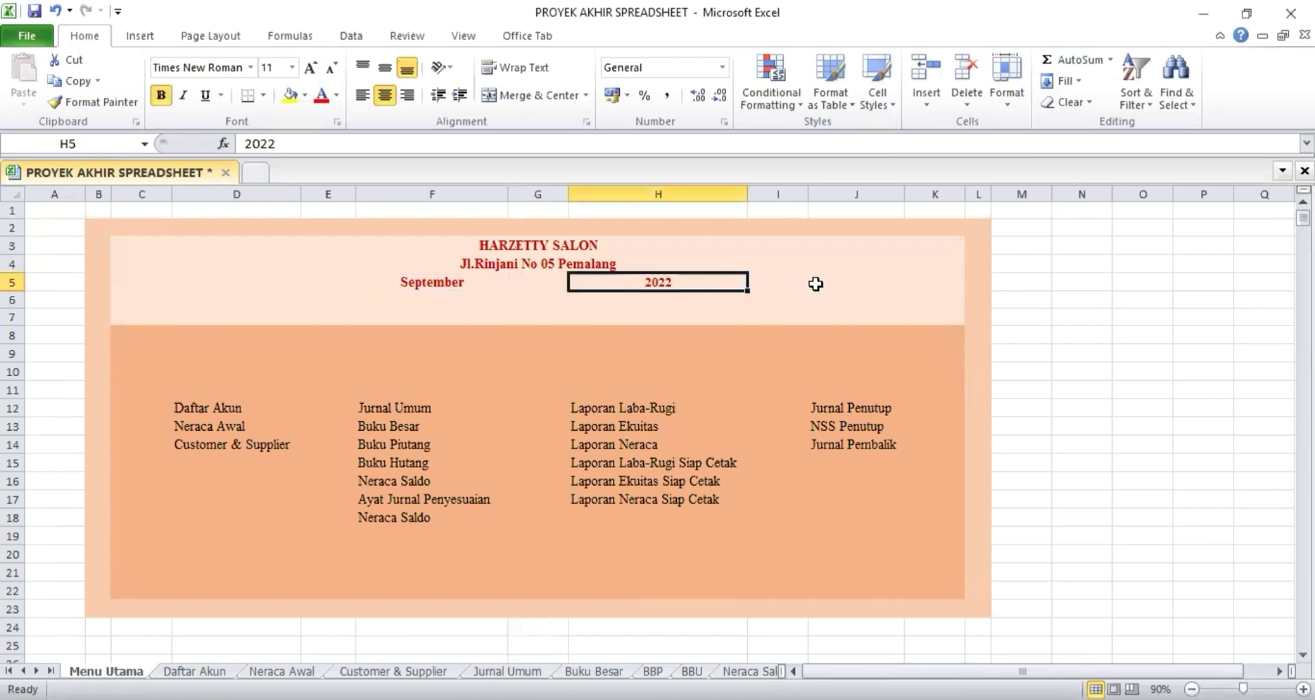
# Apply List data validation to month cell F5, with the month names Januari through Desember, separated by semicolons, as the source.
pyautogui.click(493, 286)
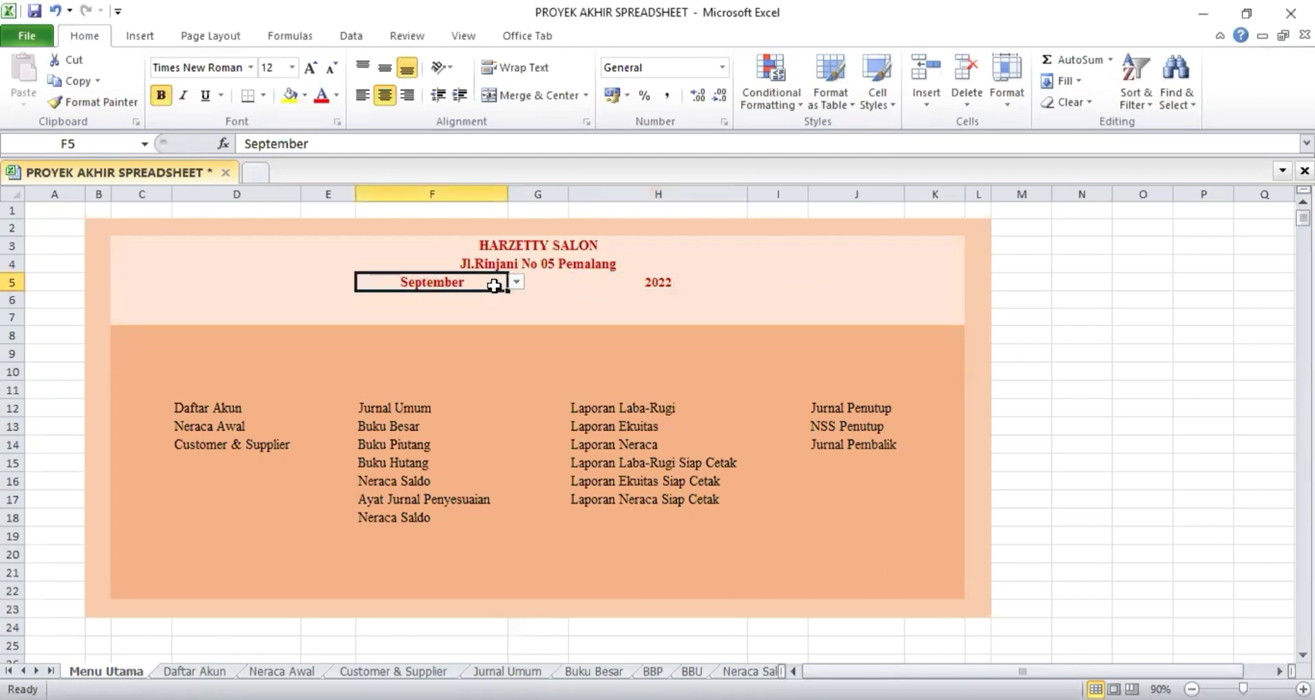
pyautogui.click(347, 36)
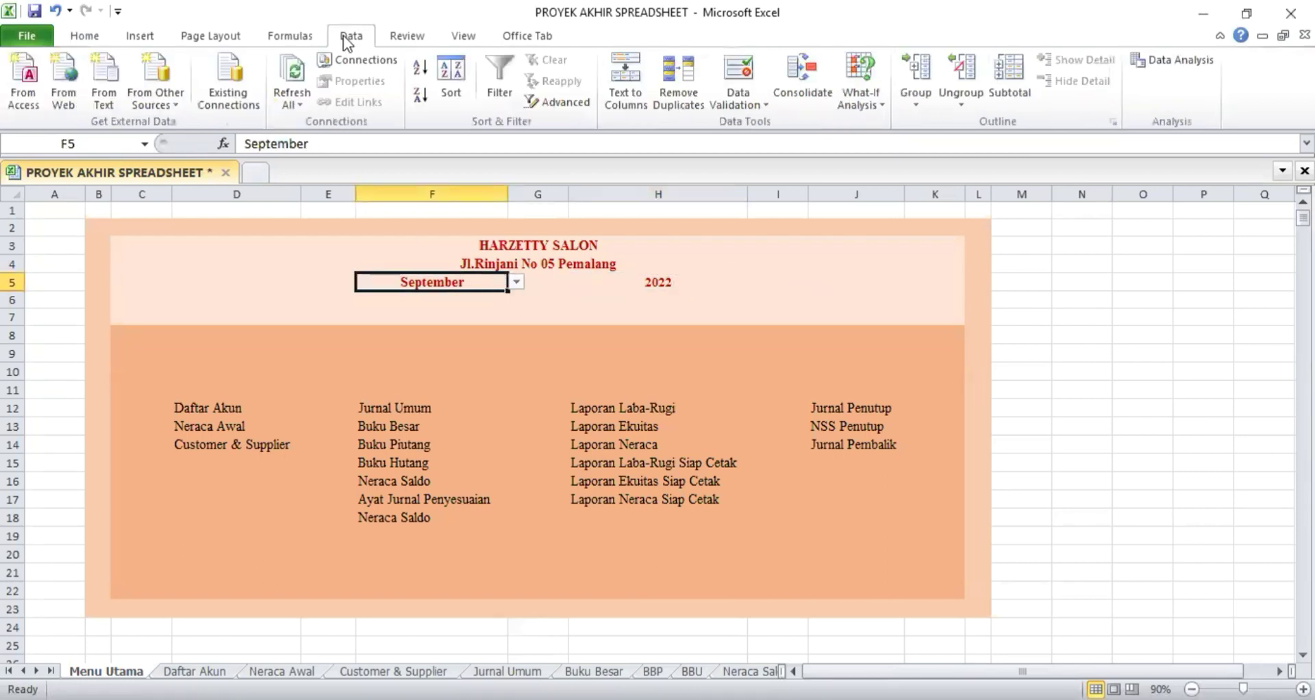
pyautogui.click(761, 100)
pyautogui.press('Return')
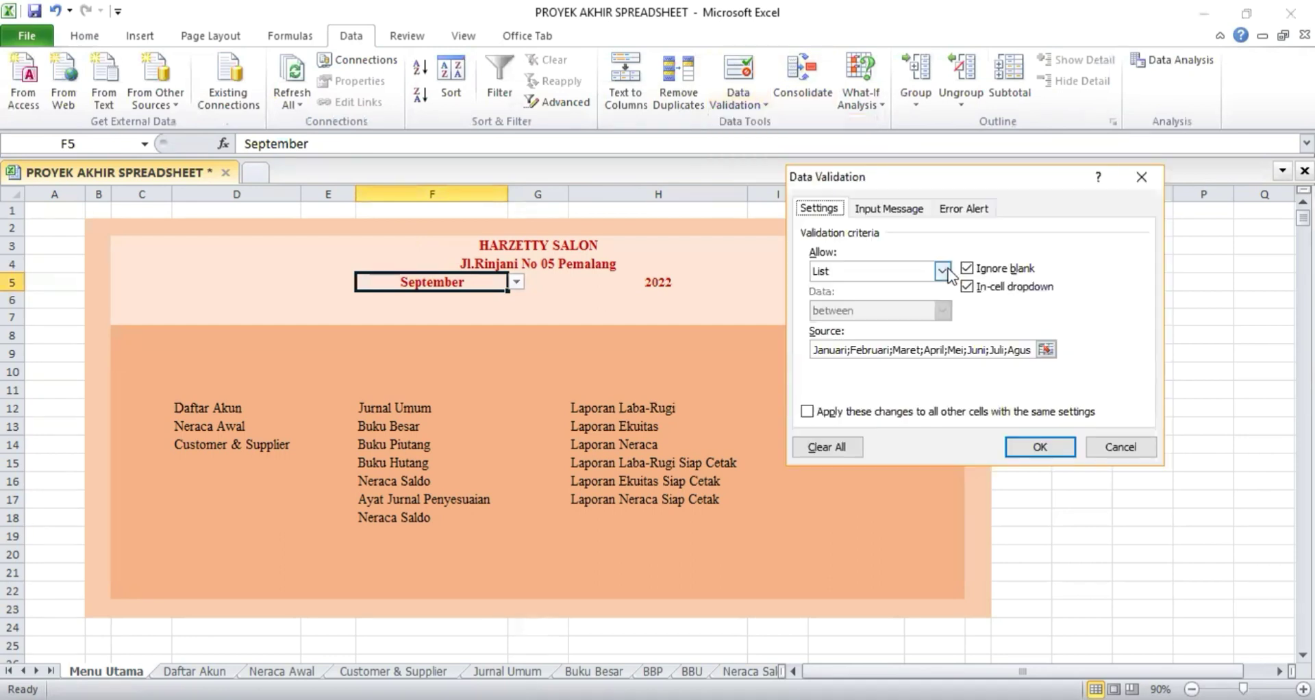
pyautogui.click(942, 271)
pyautogui.click(902, 326)
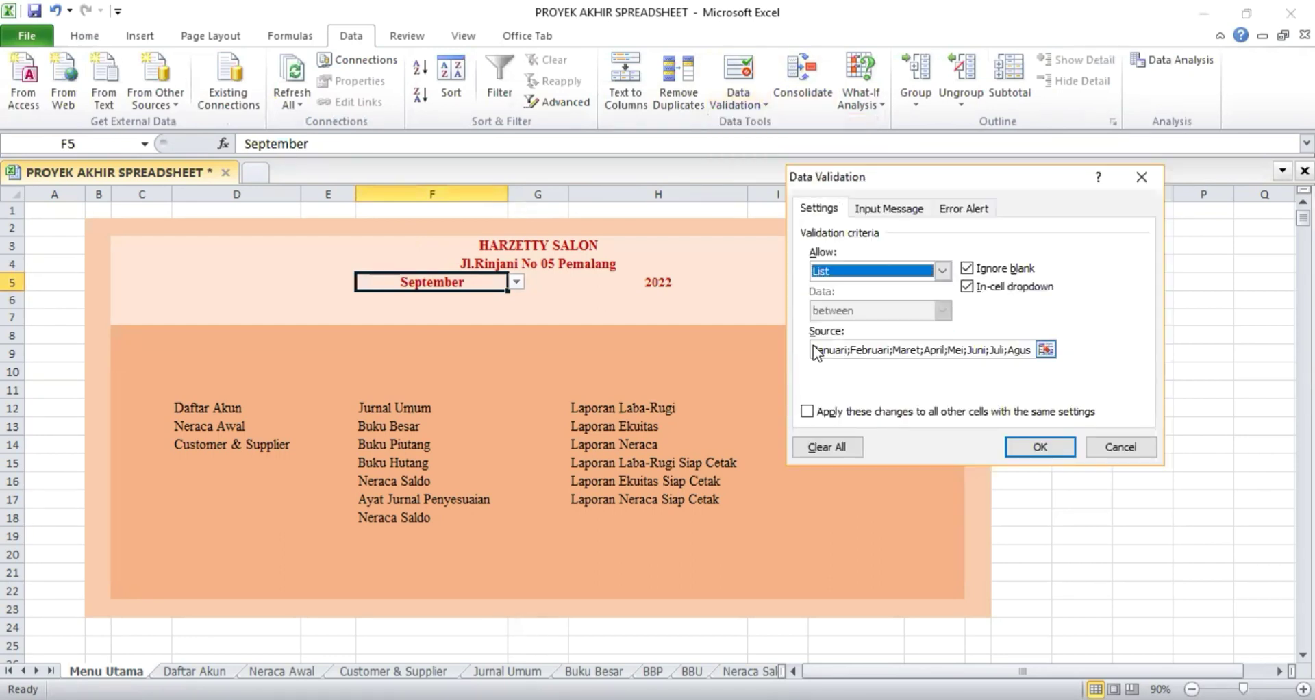
pyautogui.moveTo(813, 350); pyautogui.dragTo(1044, 352)
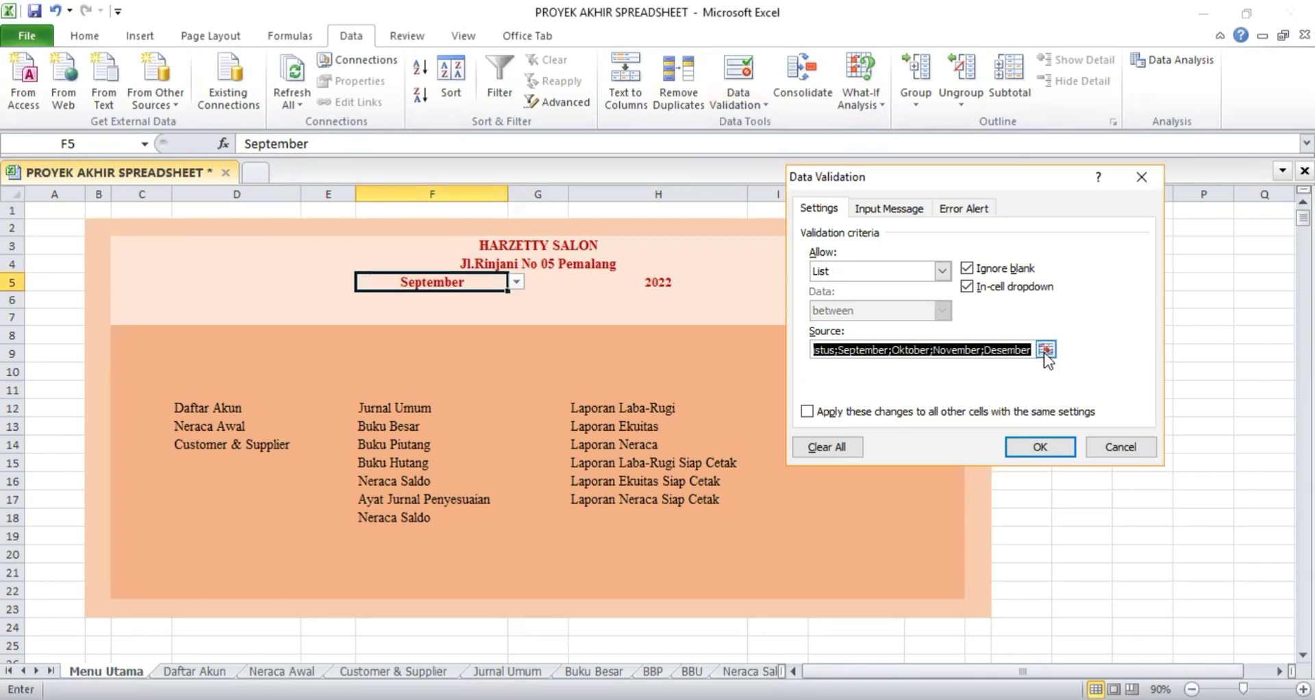
pyautogui.click(1042, 447)
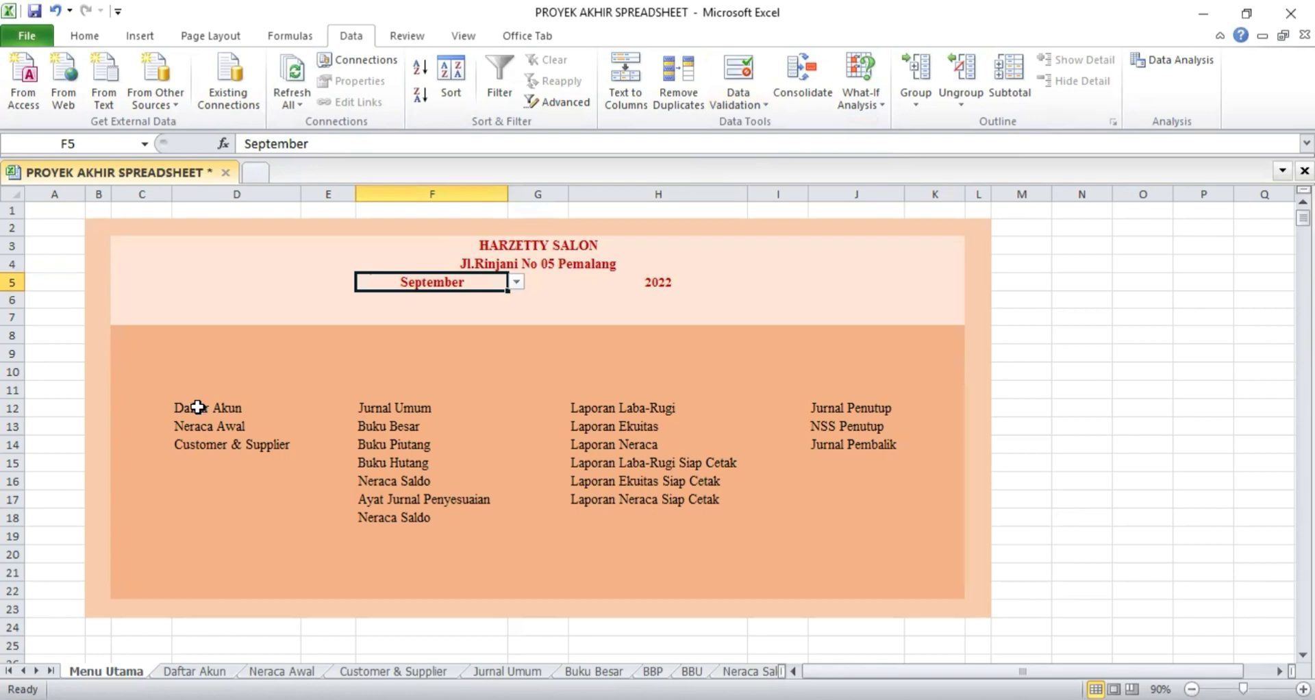
# Review the Menu Utama entries from Daftar Akun to Jurnal Pembalik, and inspect the navigation buttons on the Daftar Akun sheet.
pyautogui.click(197, 407)
pyautogui.click(848, 446)
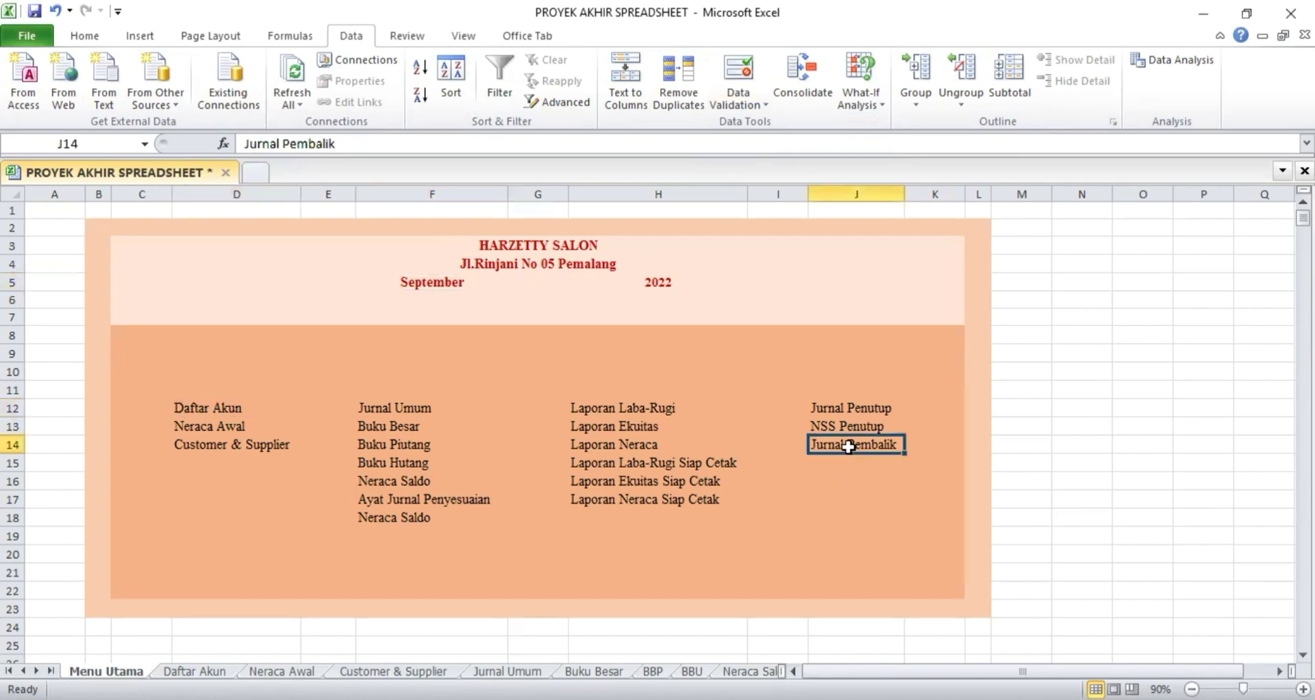
pyautogui.click(194, 671)
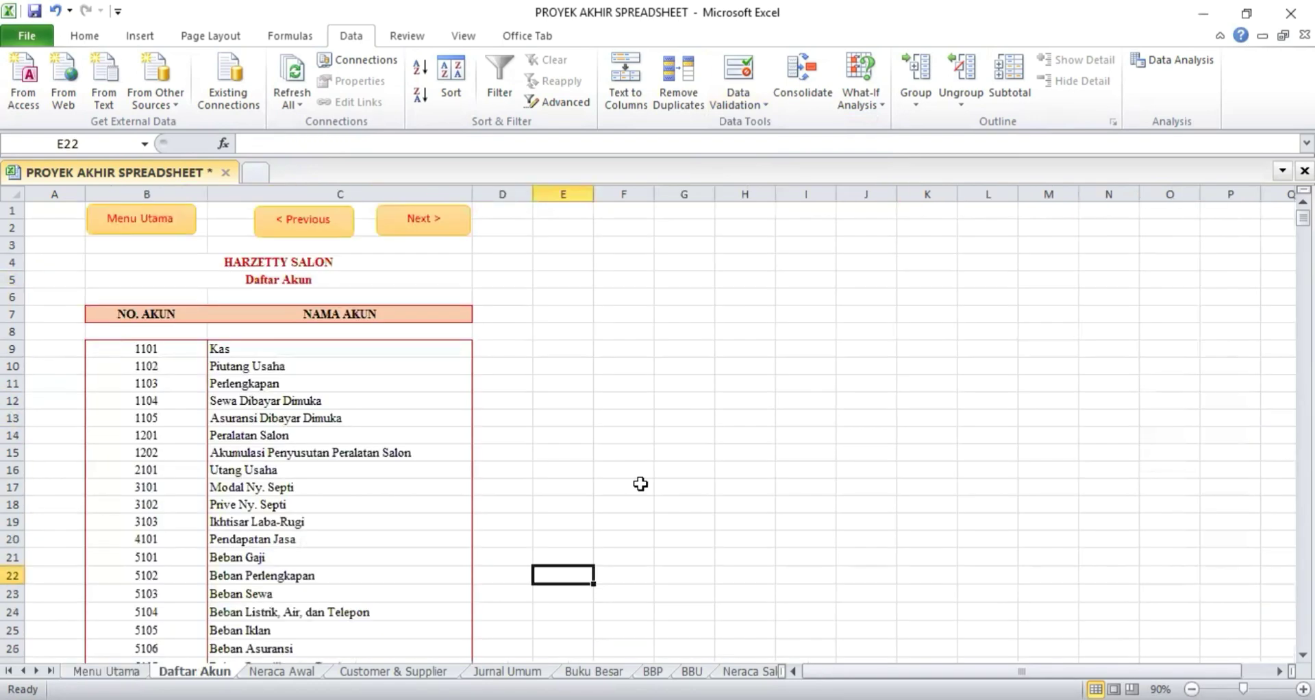
pyautogui.moveTo(62, 212); pyautogui.dragTo(486, 240)
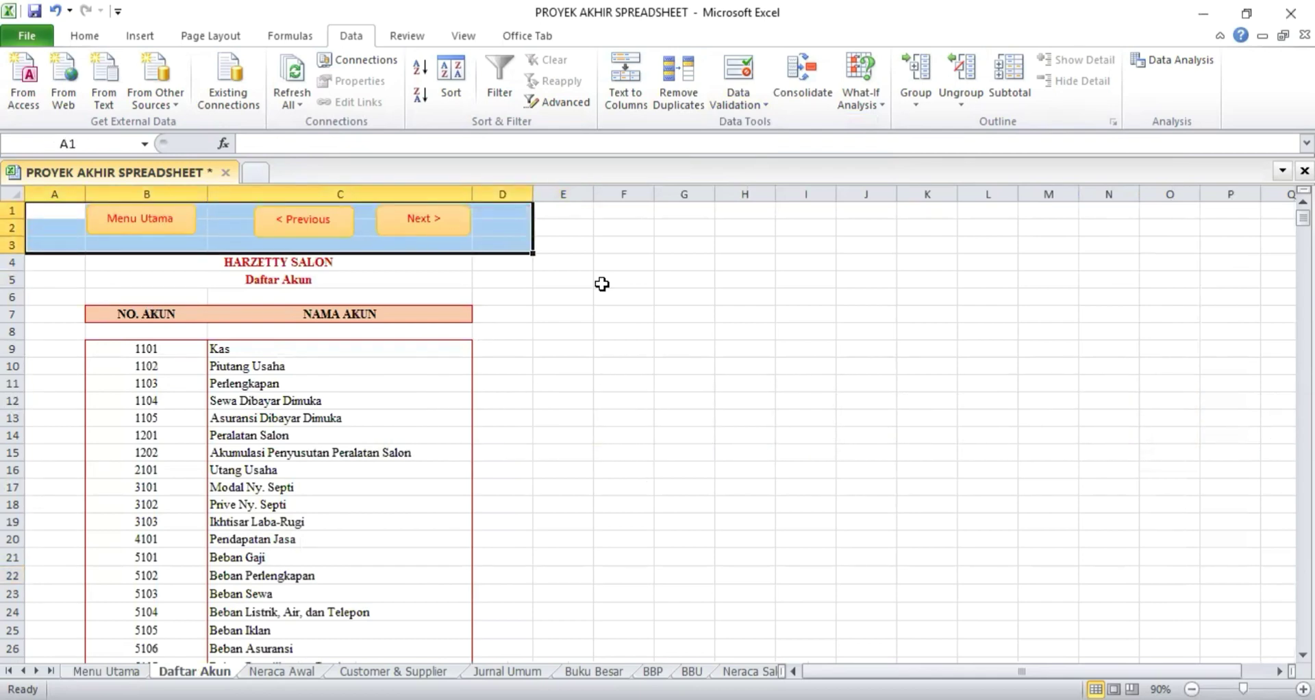
pyautogui.click(601, 283)
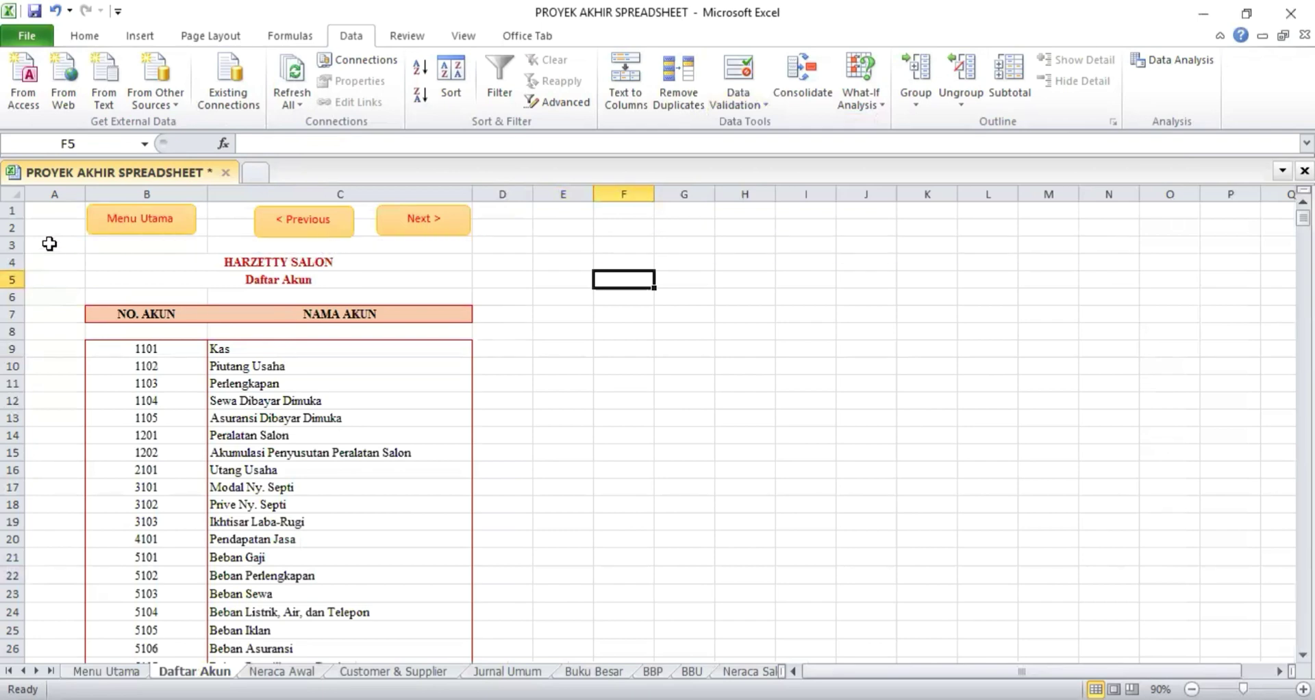
# Browse the shapes available for making navigation buttons on the Daftar Akun sheet.
pyautogui.rightClick(137, 235)
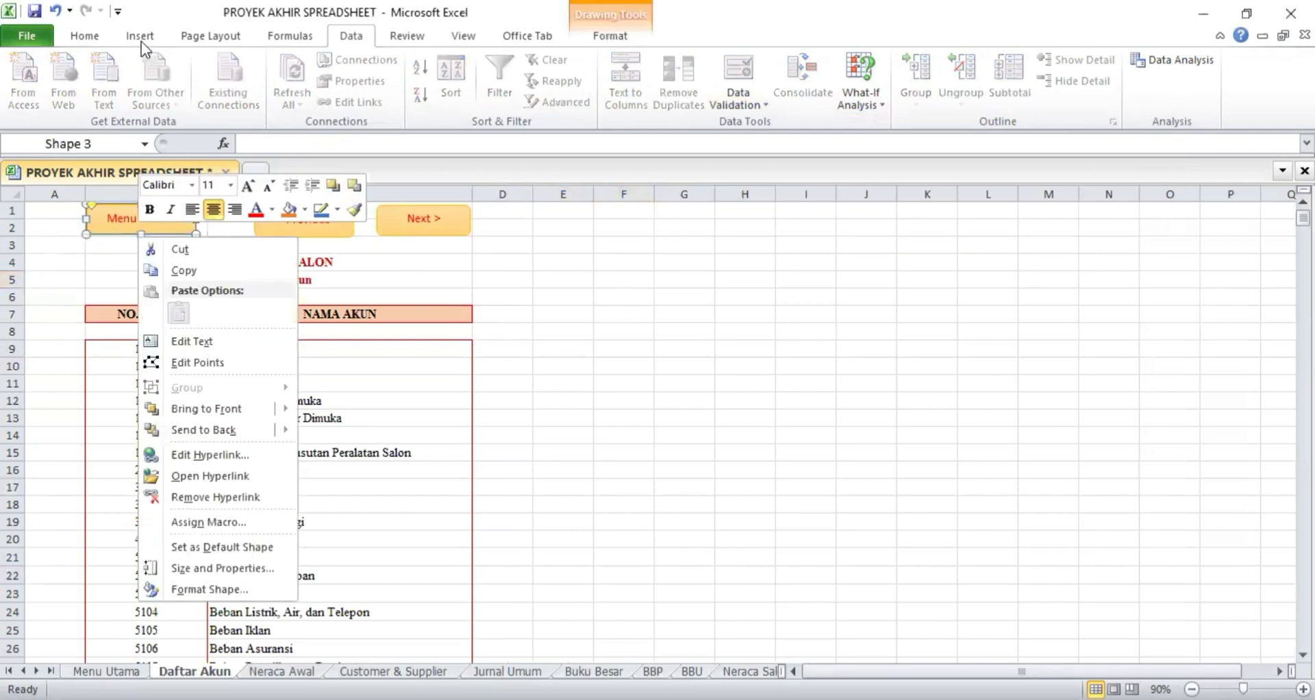
pyautogui.click(141, 38)
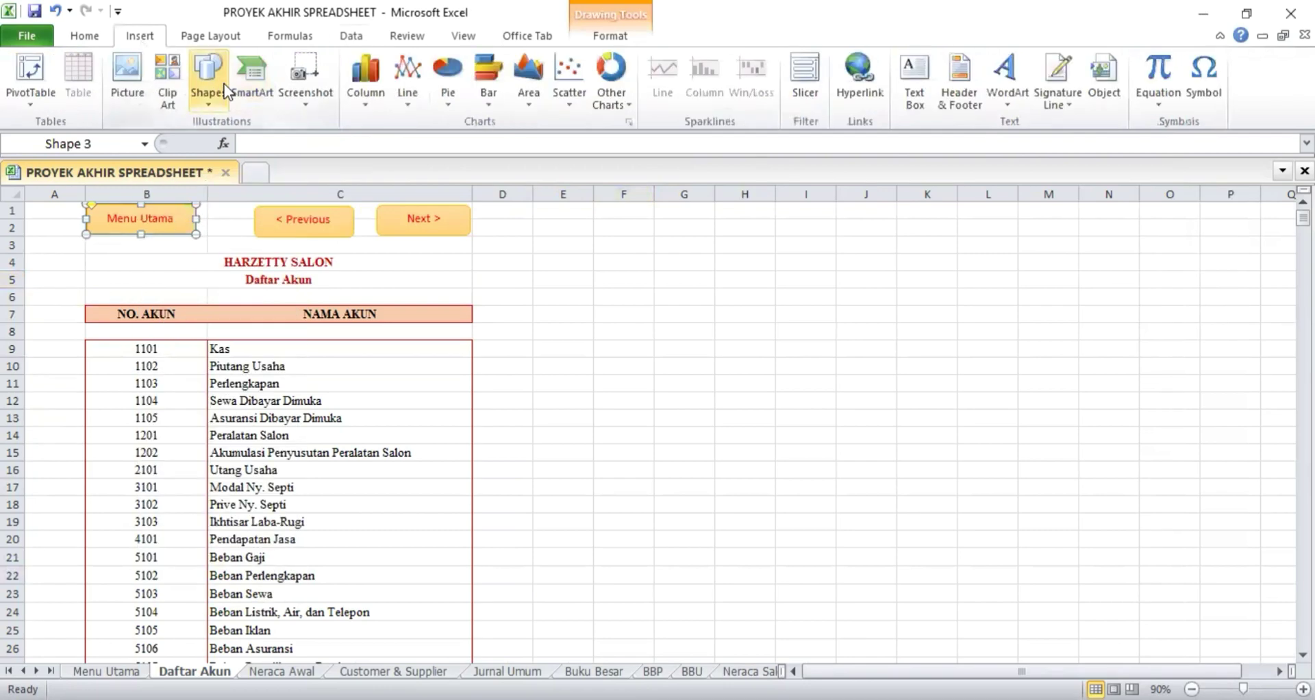
pyautogui.click(224, 83)
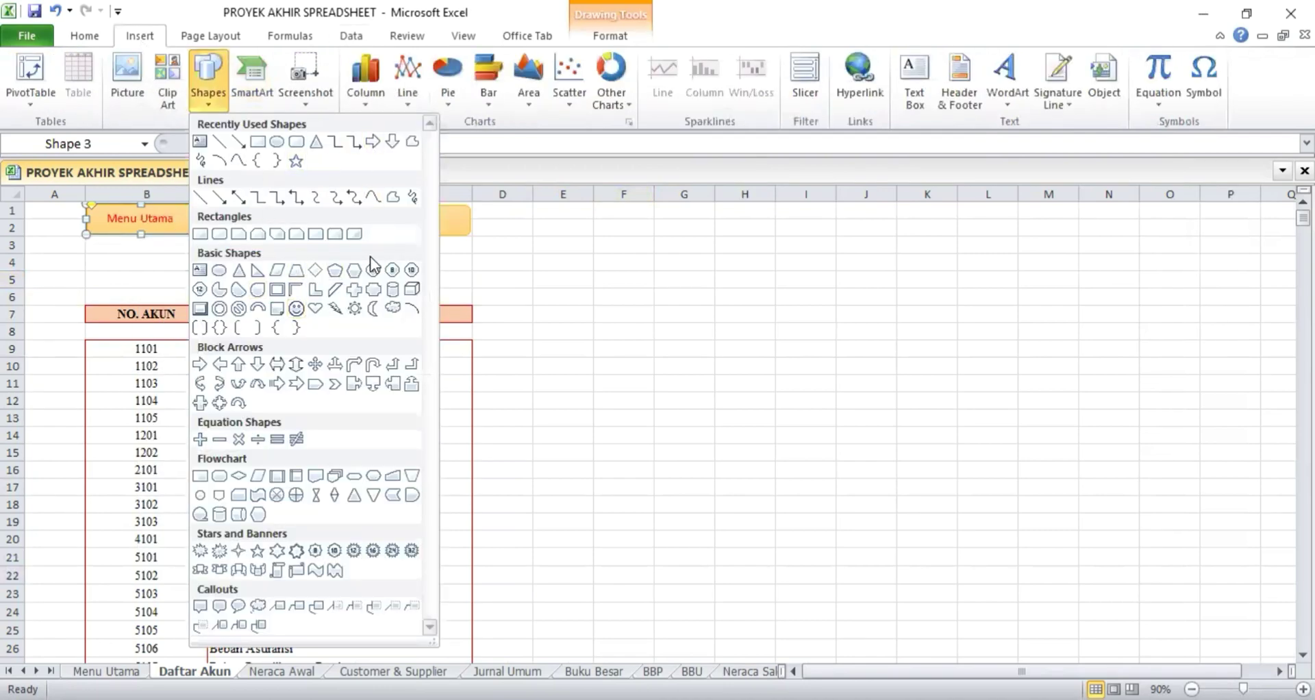
pyautogui.click(628, 324)
# Link the Menu Utama button on the Daftar Akun sheet to cell A1 of the Menu Utama sheet.
pyautogui.rightClick(135, 225)
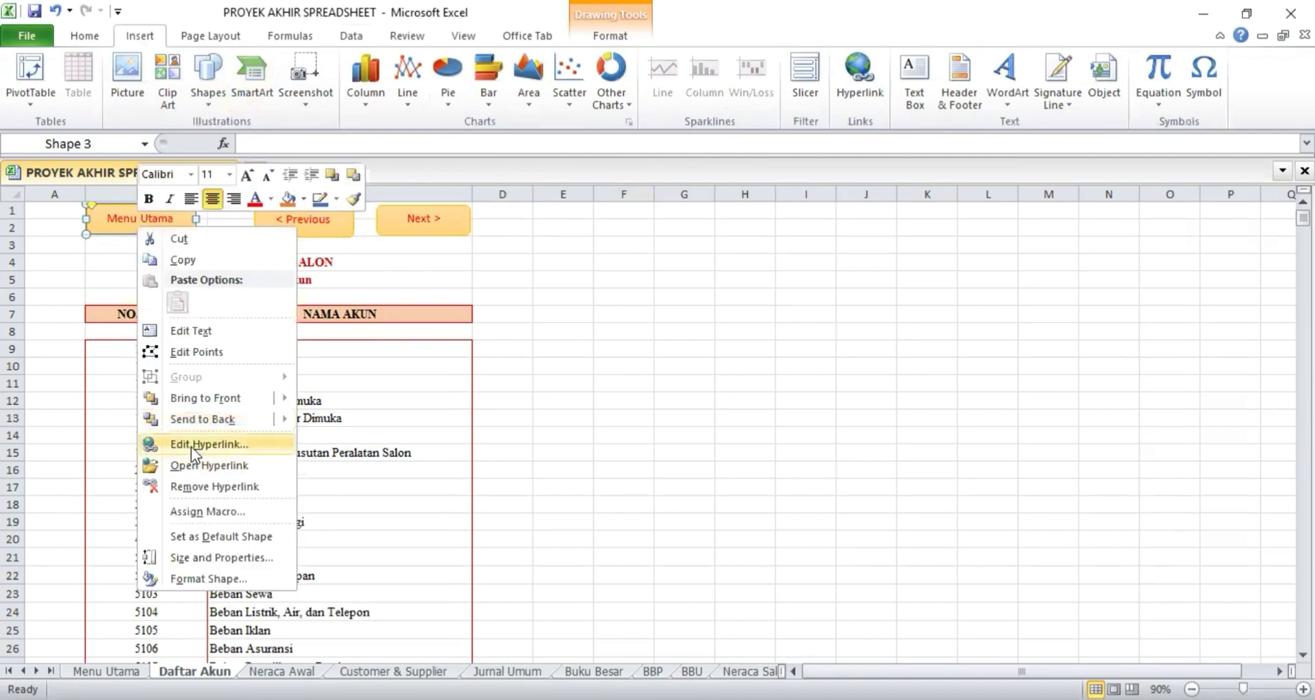
pyautogui.click(193, 444)
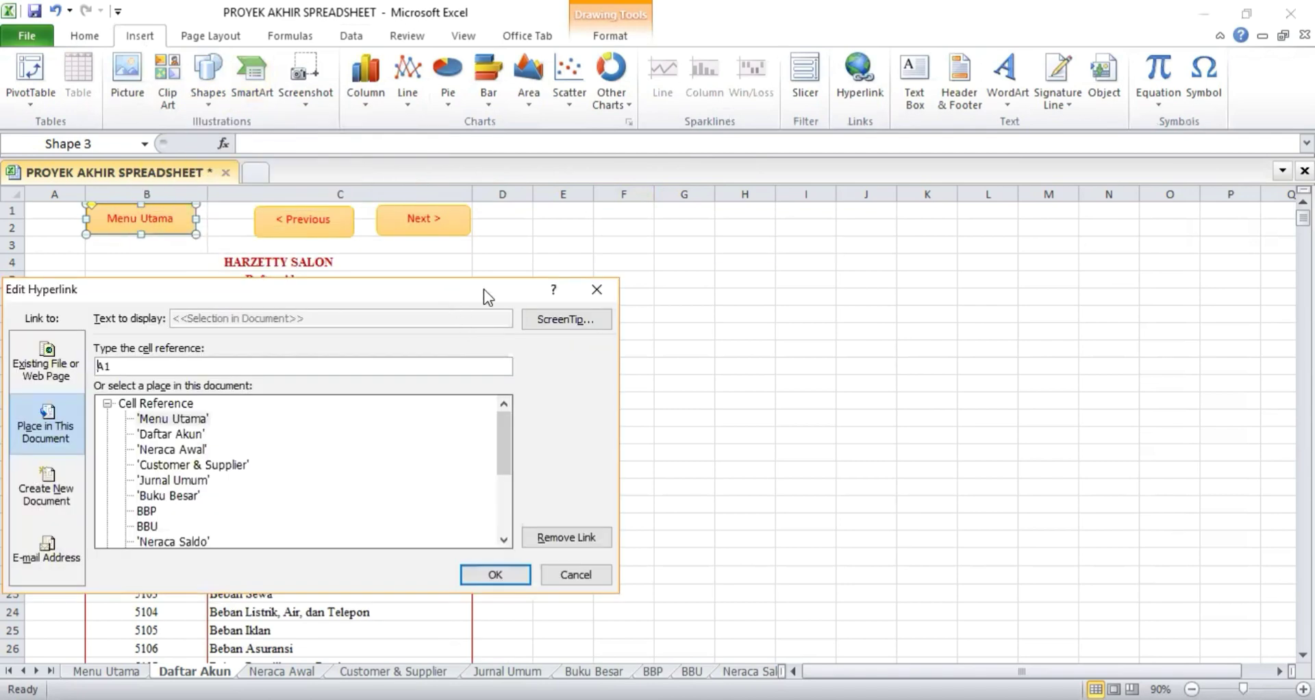
pyautogui.moveTo(484, 289); pyautogui.dragTo(687, 265)
pyautogui.click(376, 395)
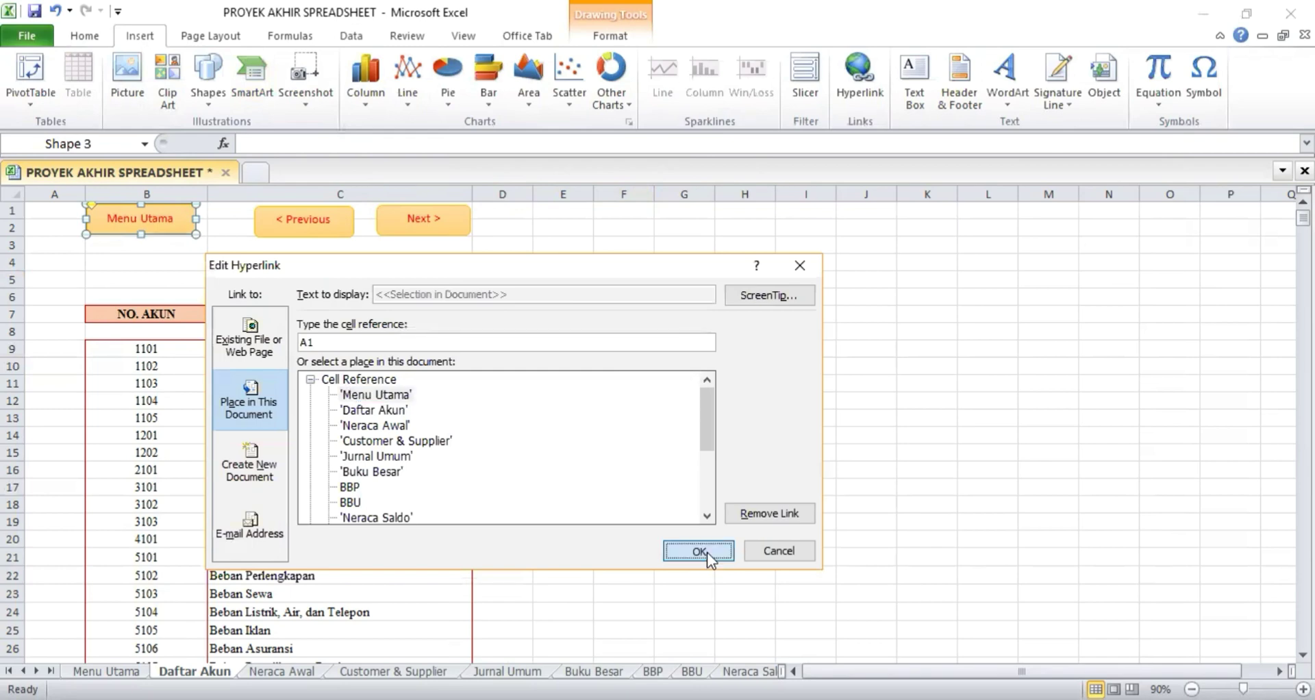
pyautogui.click(707, 552)
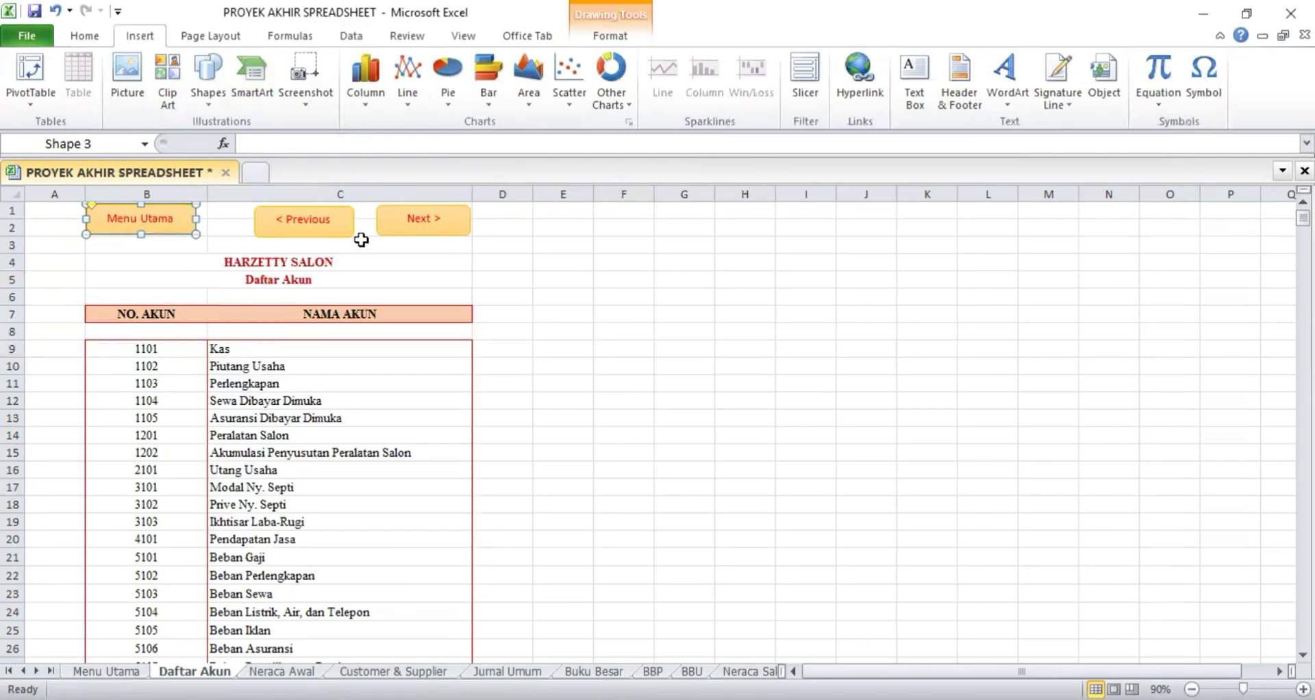
# Link the Previous button on the Daftar Akun sheet to cell A1 of the Menu Utama sheet.
pyautogui.rightClick(337, 233)
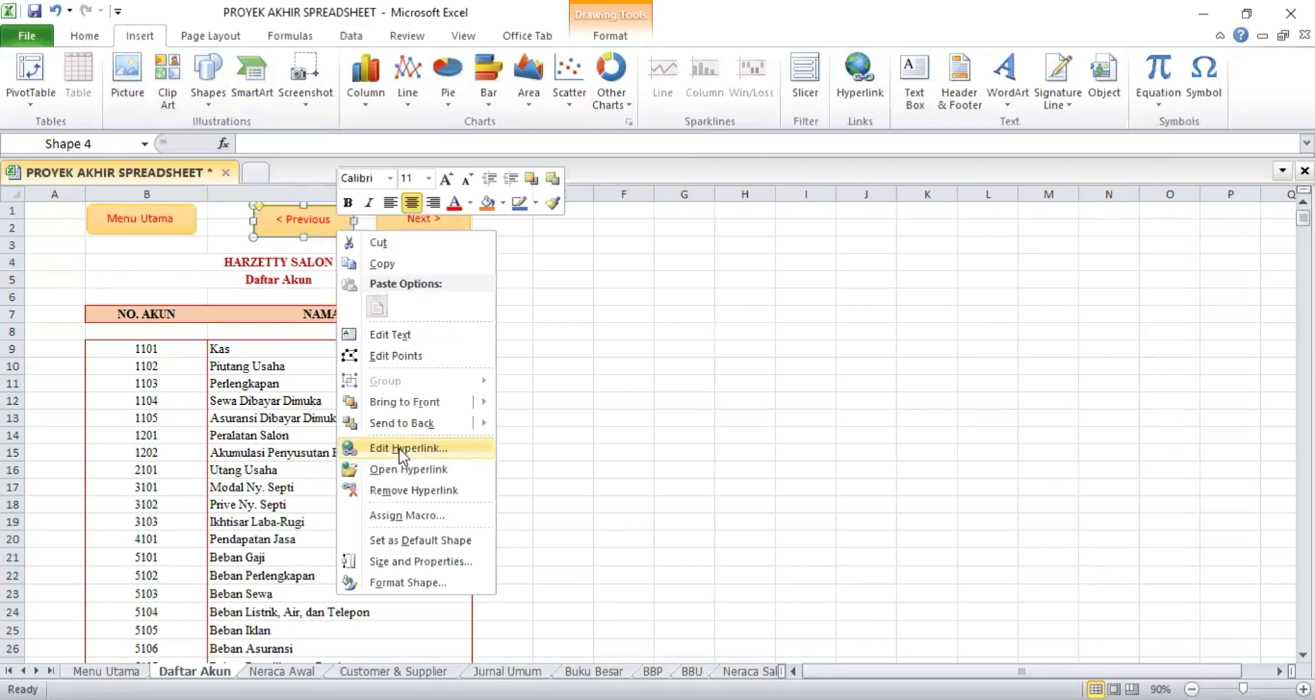
pyautogui.click(495, 450)
pyautogui.click(291, 419)
pyautogui.click(582, 575)
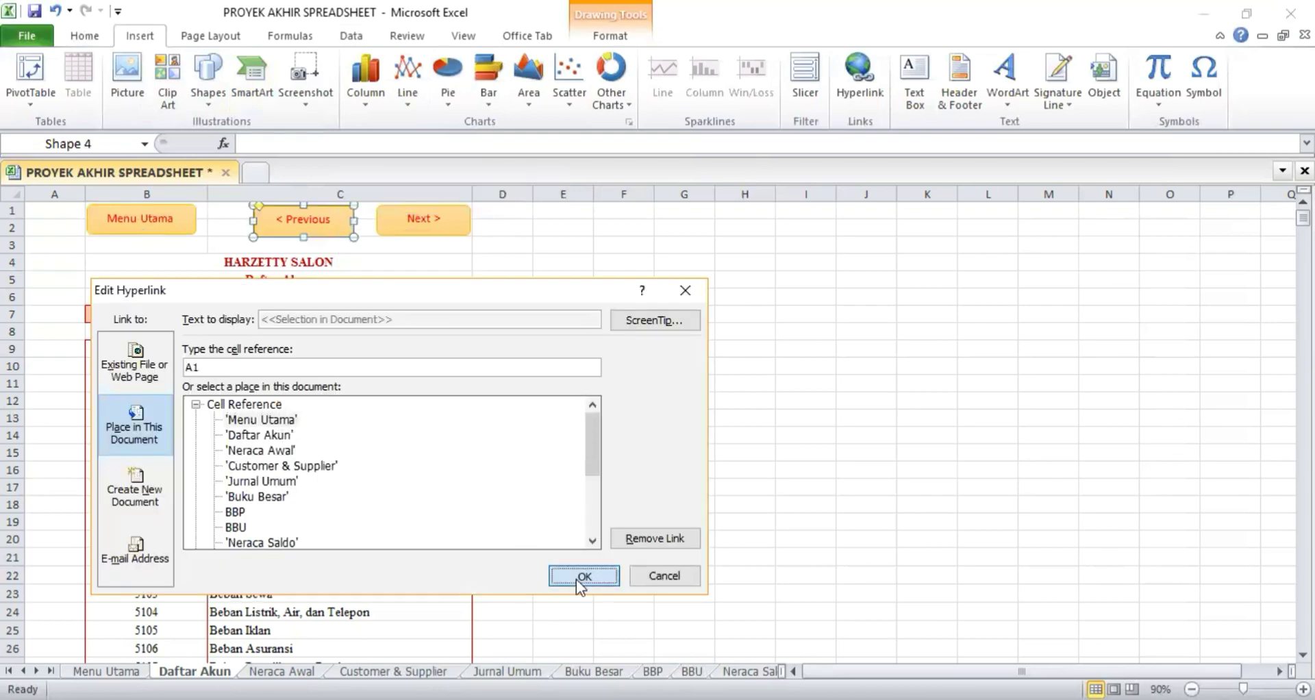
# Link the Next button on the Daftar Akun sheet to cell A1 of the Neraca Awal sheet, and deselect it.
pyautogui.rightClick(448, 226)
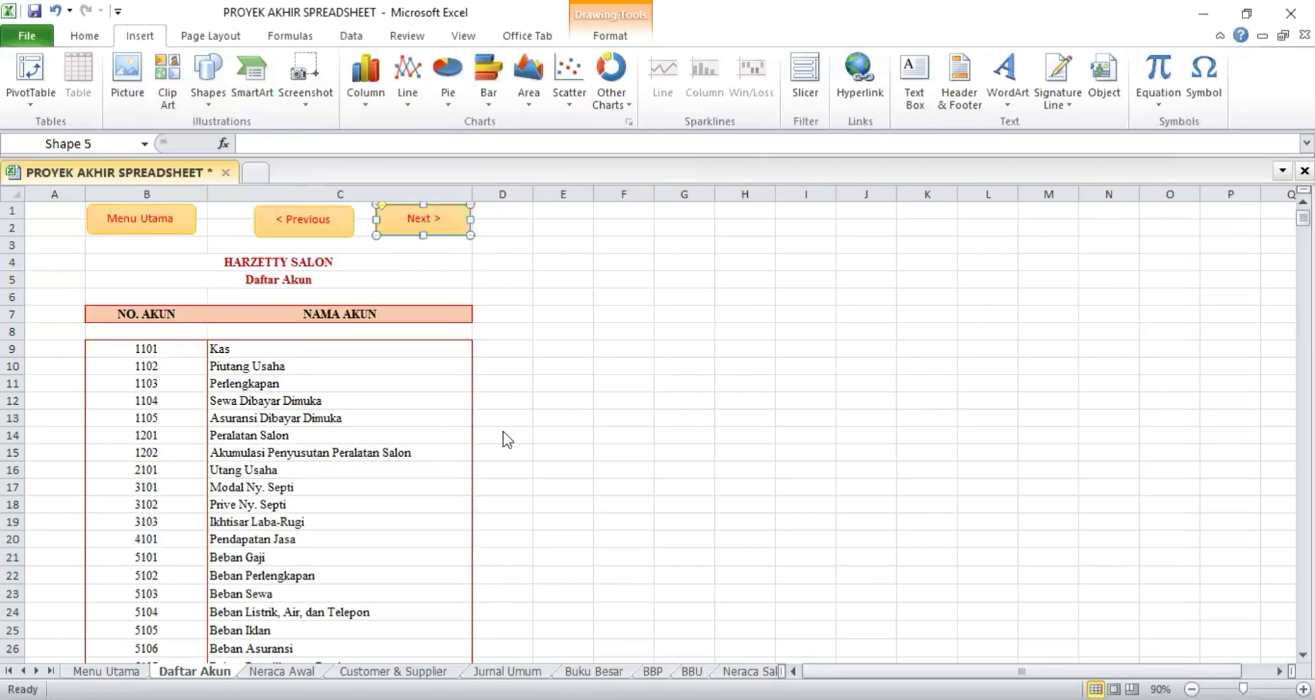
pyautogui.click(504, 441)
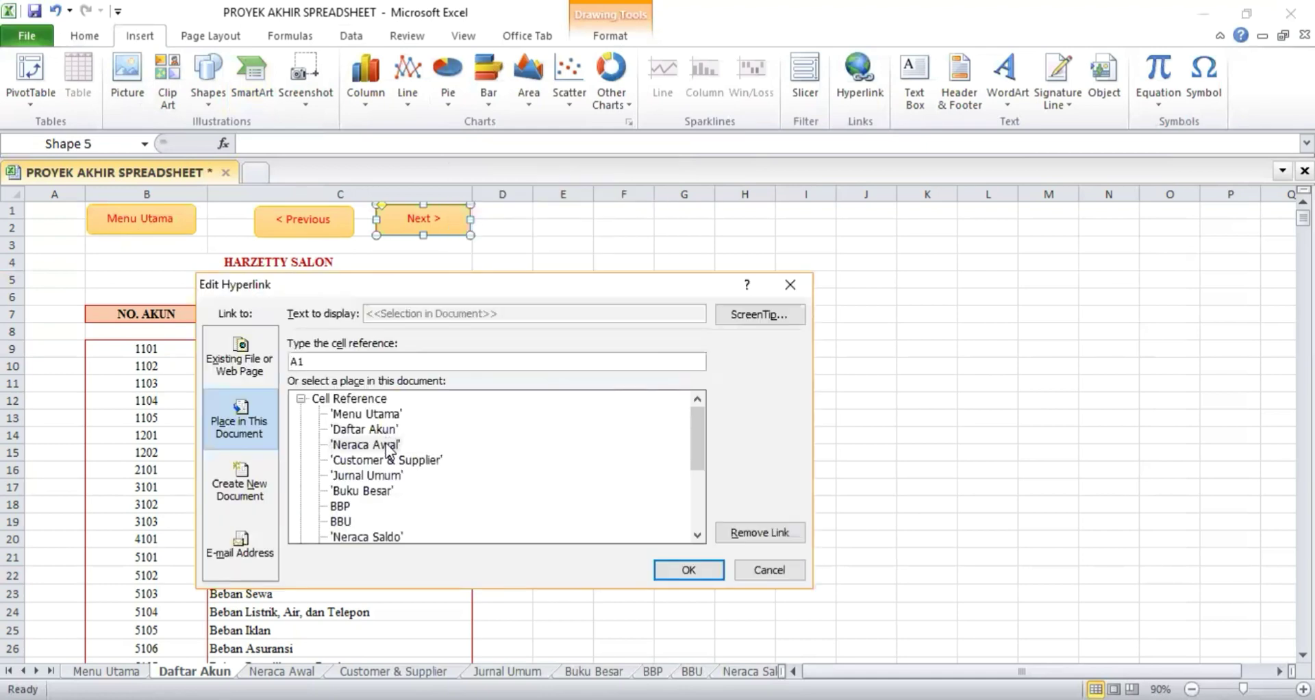
pyautogui.click(390, 446)
pyautogui.click(670, 566)
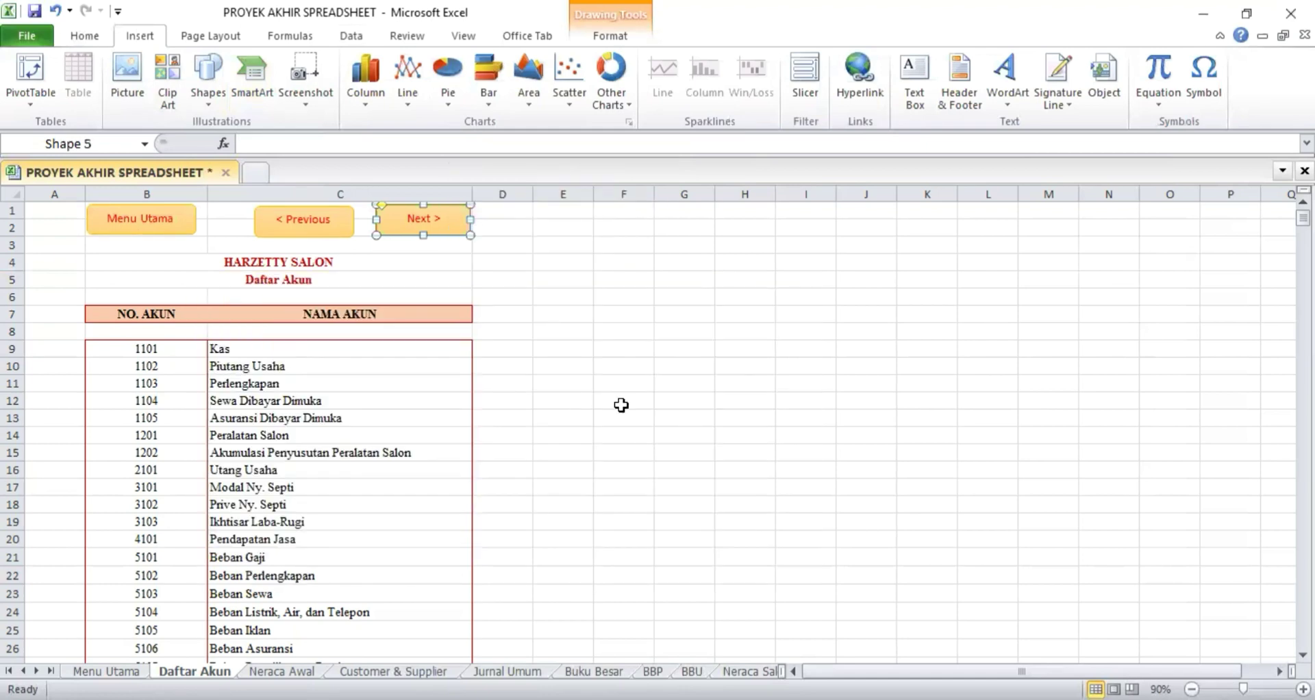
pyautogui.click(621, 404)
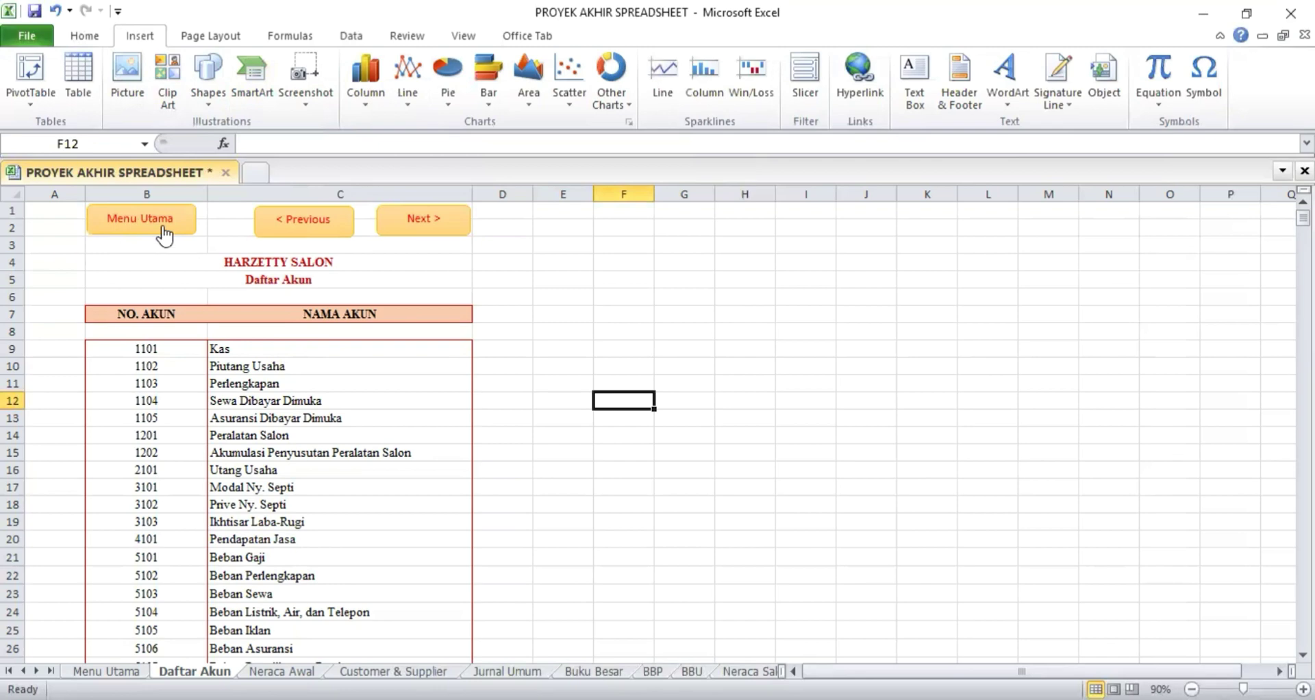
# Test the Menu Utama and Previous buttons, returning to the Daftar Akun sheet after each.
pyautogui.click(165, 234)
pyautogui.click(196, 671)
pyautogui.click(327, 229)
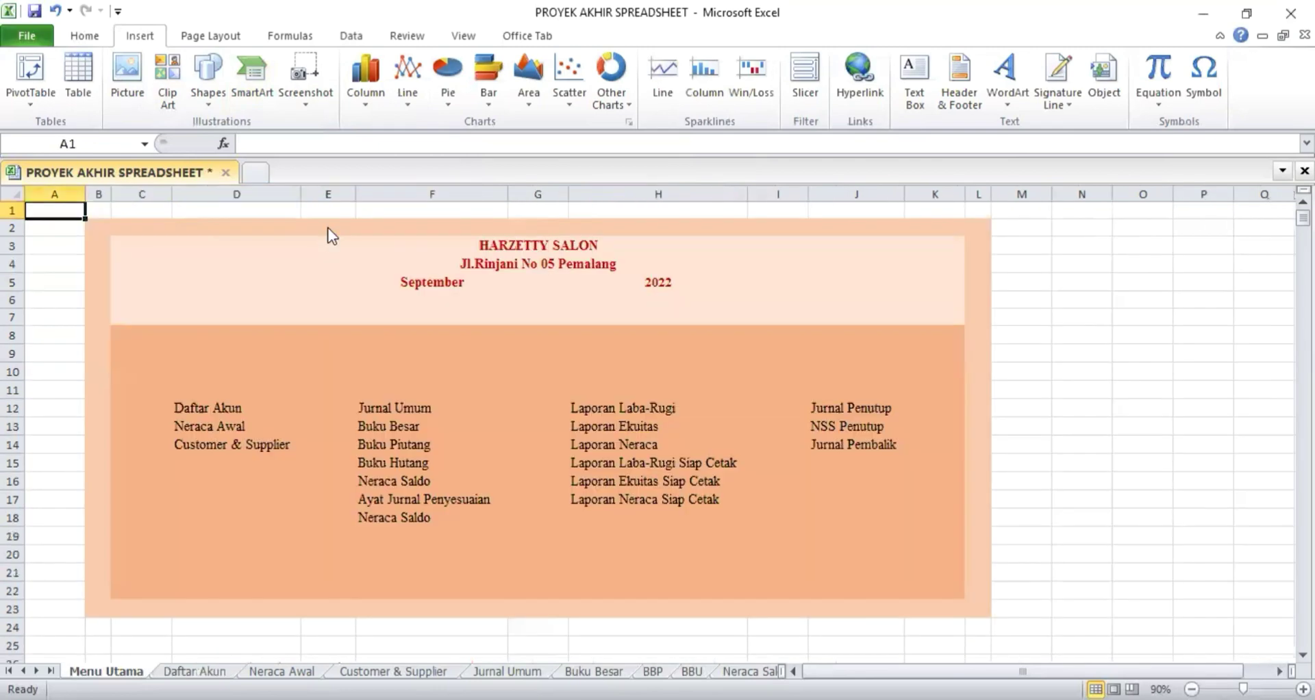
pyautogui.click(196, 671)
# Examine the Daftar Akun title, the NO. AKUN and NAMA AKUN headers, and the accounts from Kas to Beban Lain-lain.
pyautogui.click(292, 285)
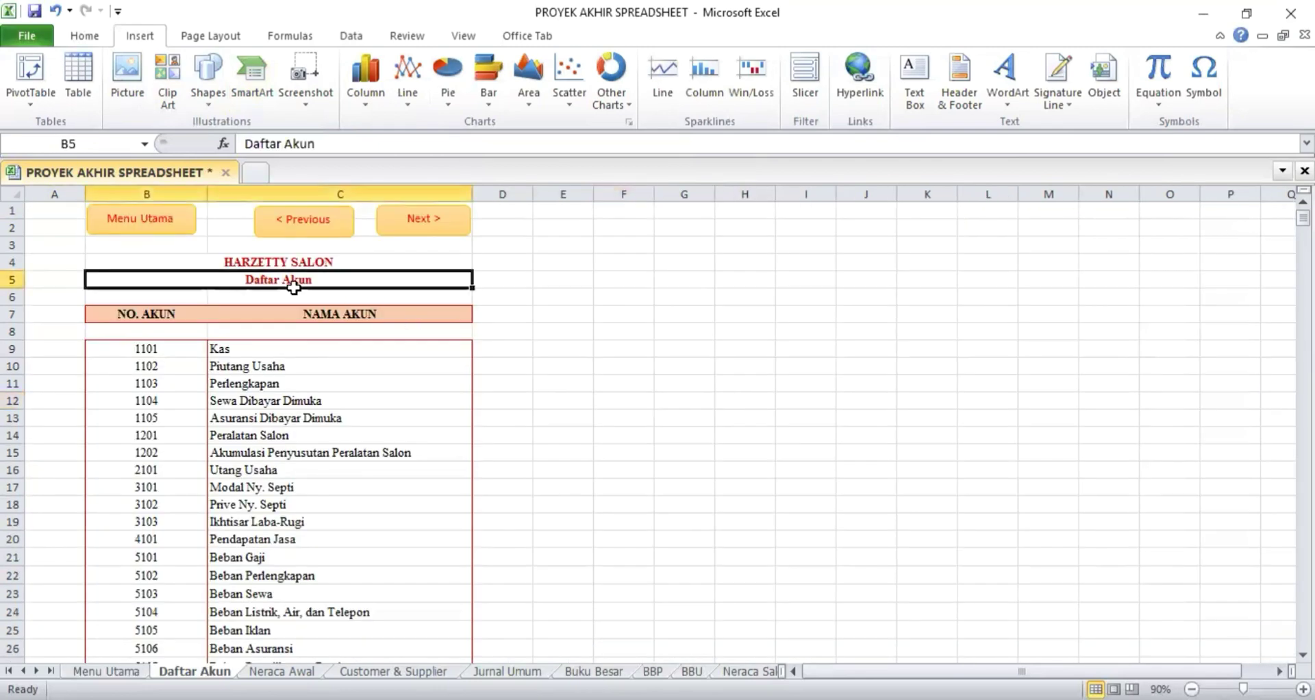
pyautogui.click(178, 313)
pyautogui.click(419, 320)
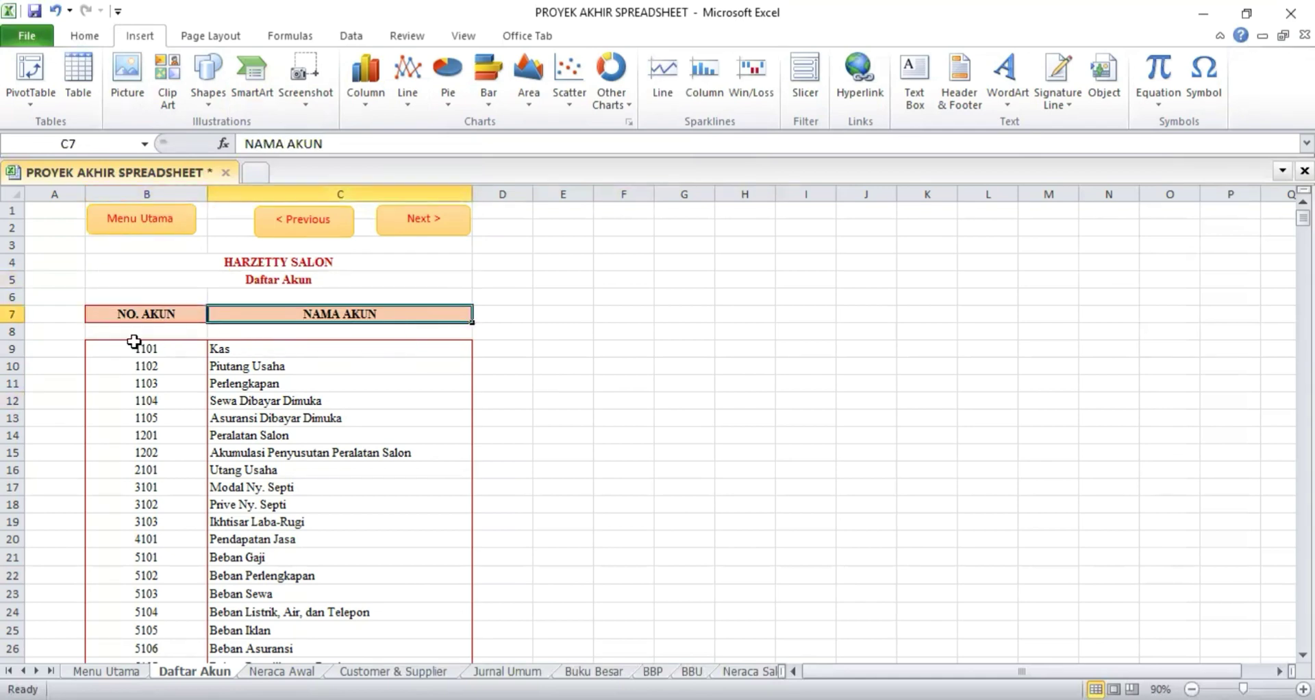
pyautogui.moveTo(137, 350); pyautogui.dragTo(328, 654)
pyautogui.click(329, 393)
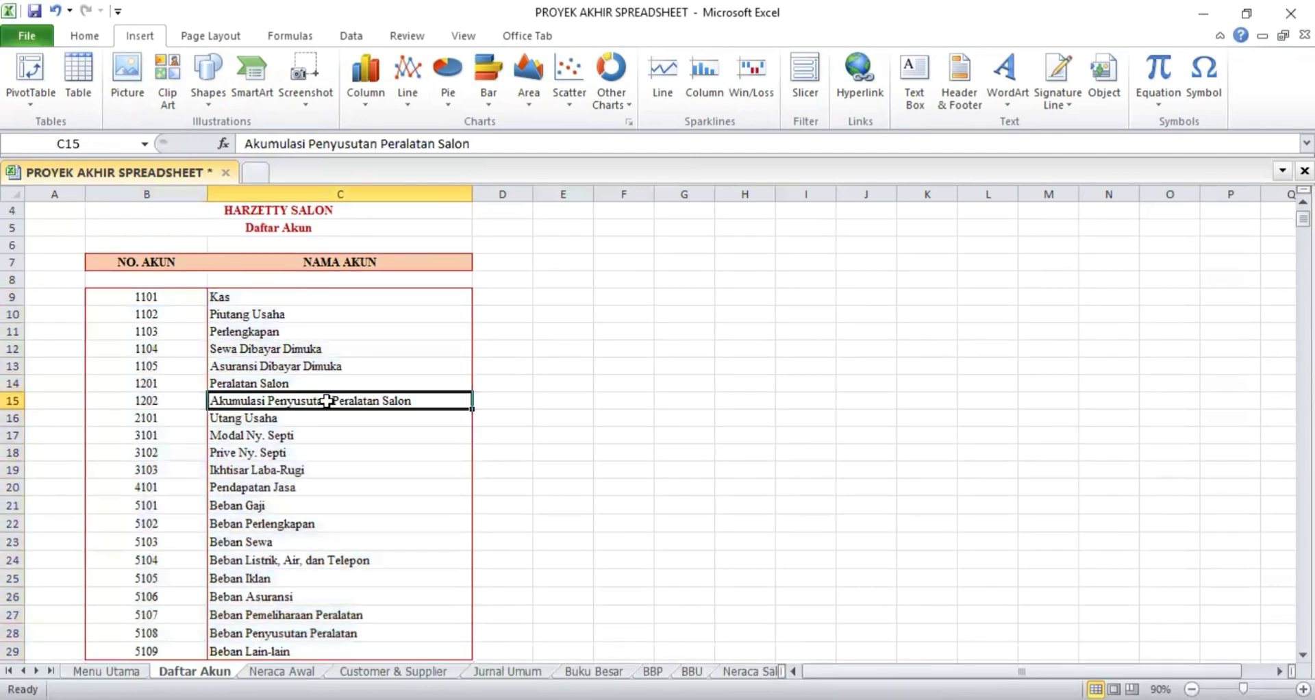
pyautogui.click(167, 299)
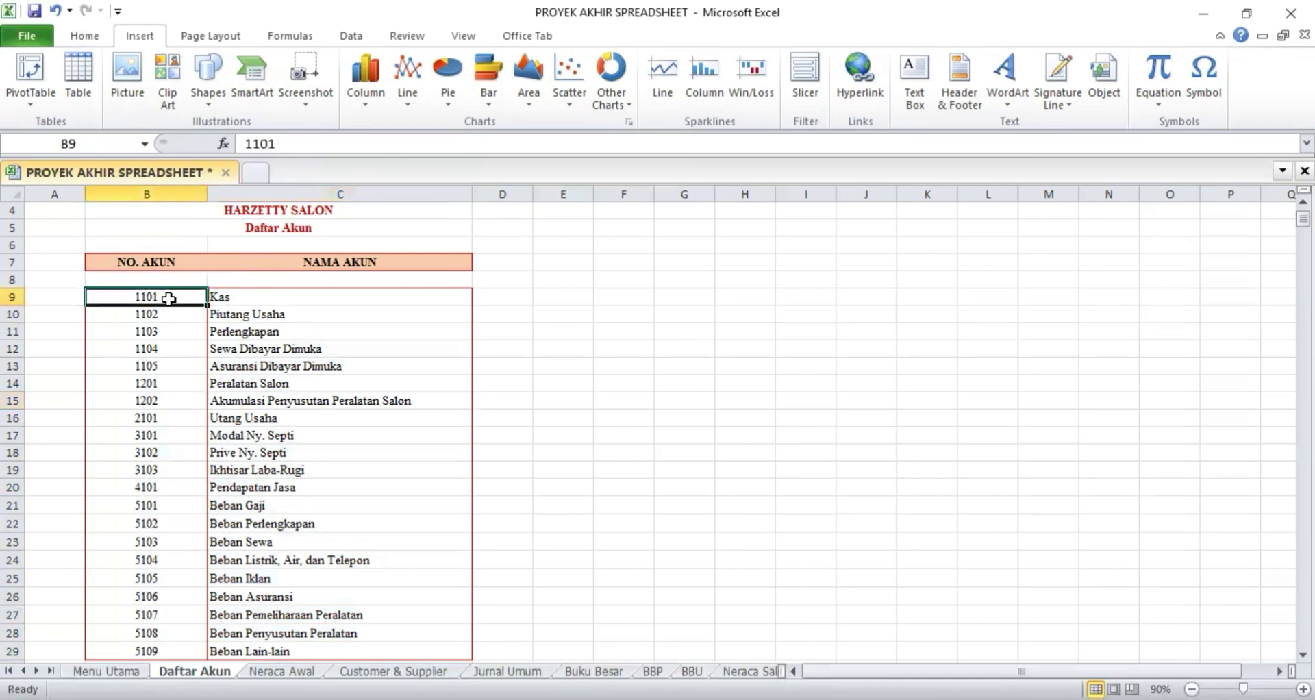
pyautogui.click(212, 297)
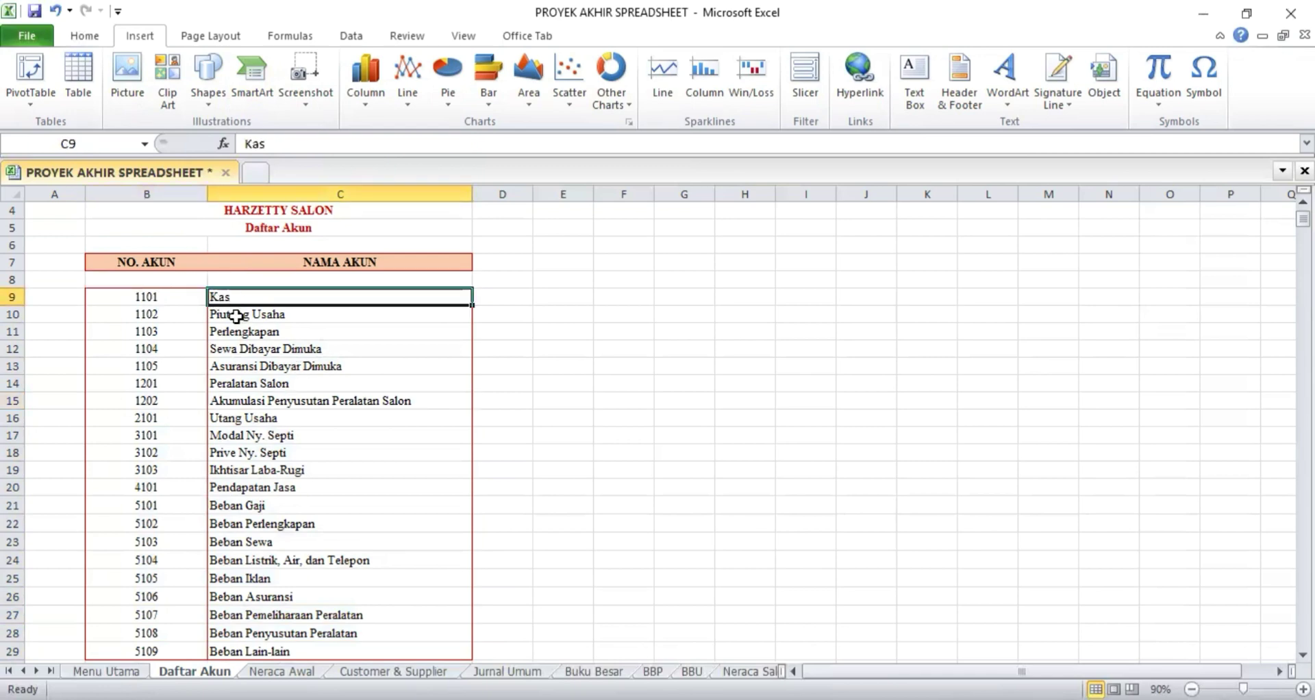
pyautogui.click(250, 650)
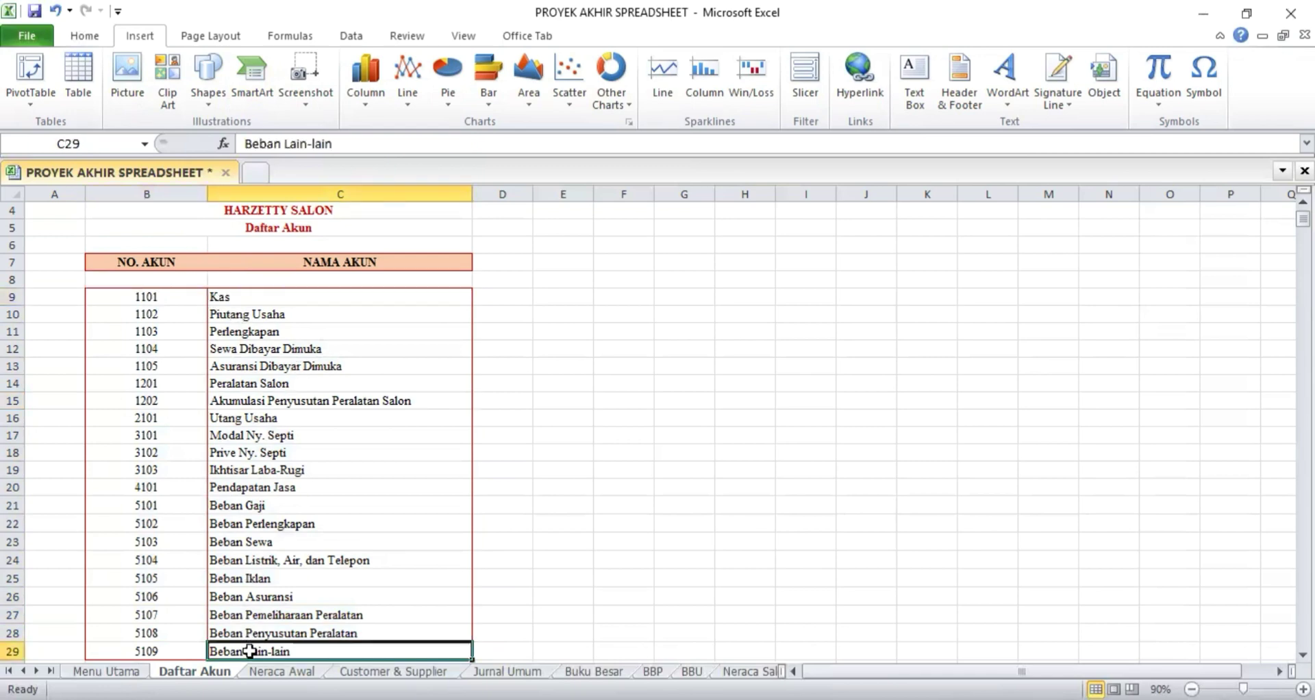
# Show the Neraca Awal sheet and examine its navigation button rows, title lines and the period formula in B5.
pyautogui.click(281, 671)
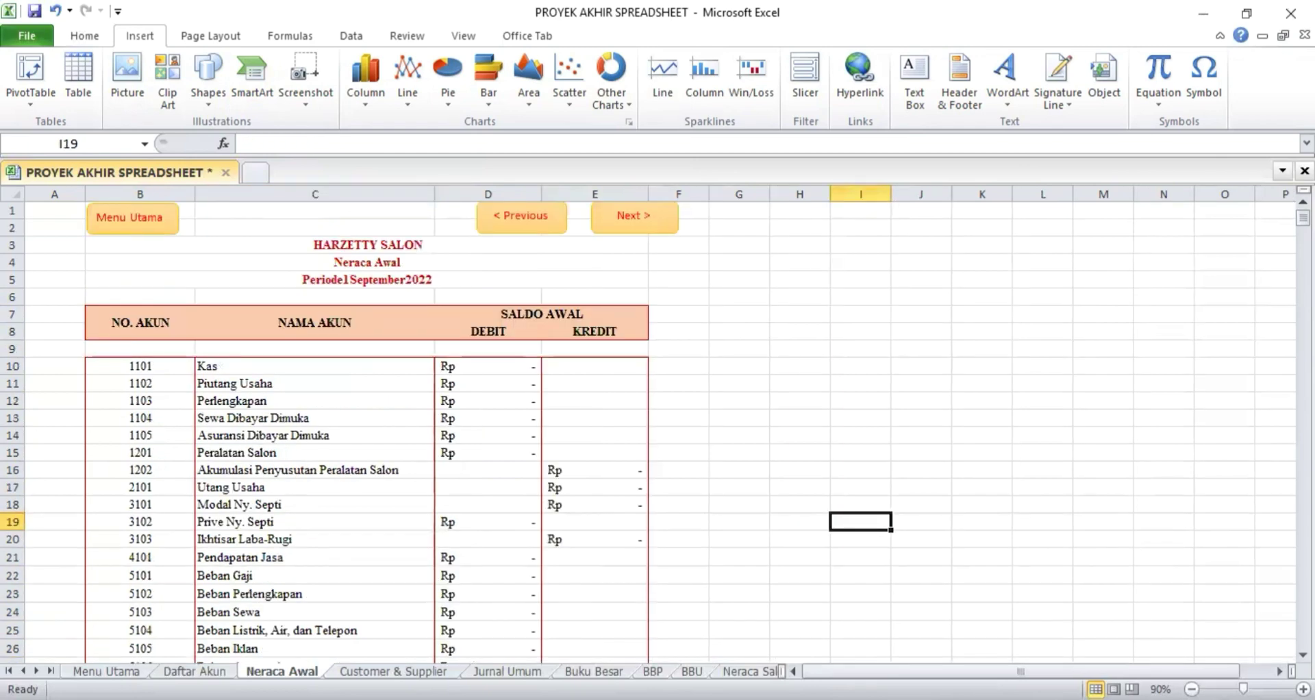
pyautogui.moveTo(64, 209); pyautogui.dragTo(671, 233)
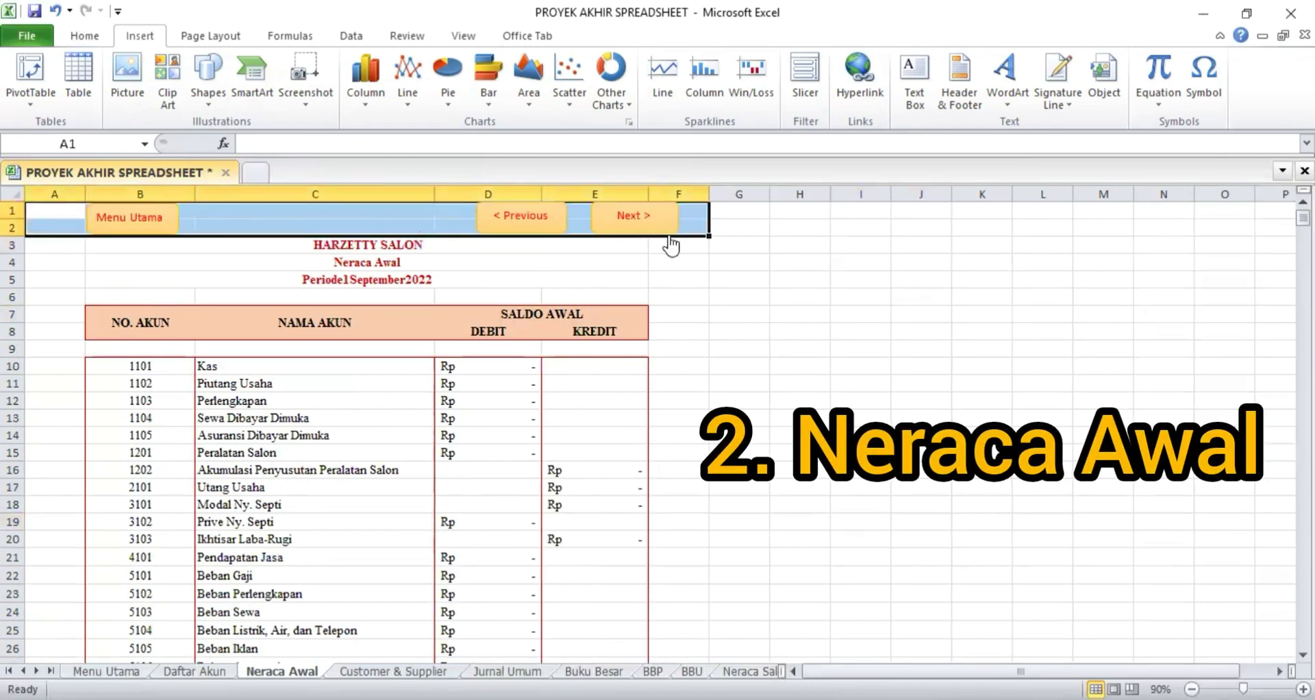
pyautogui.click(740, 275)
pyautogui.click(374, 248)
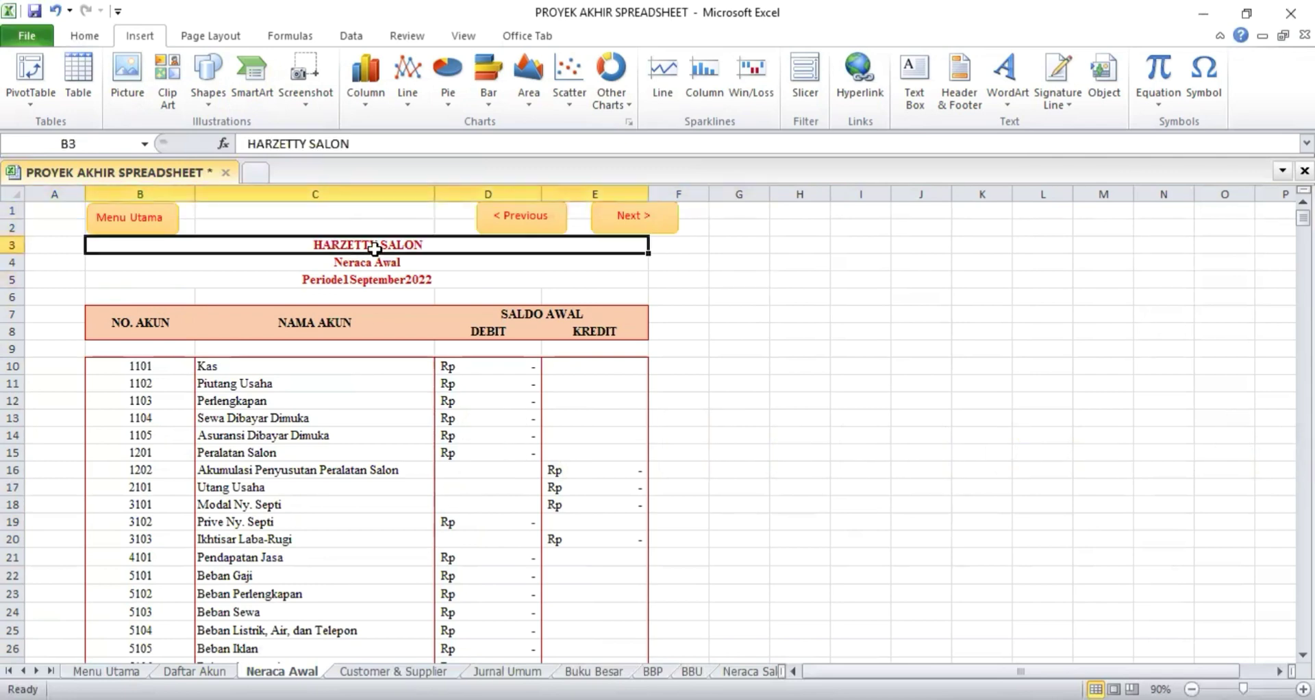
pyautogui.press('Down')
pyautogui.press('Down')
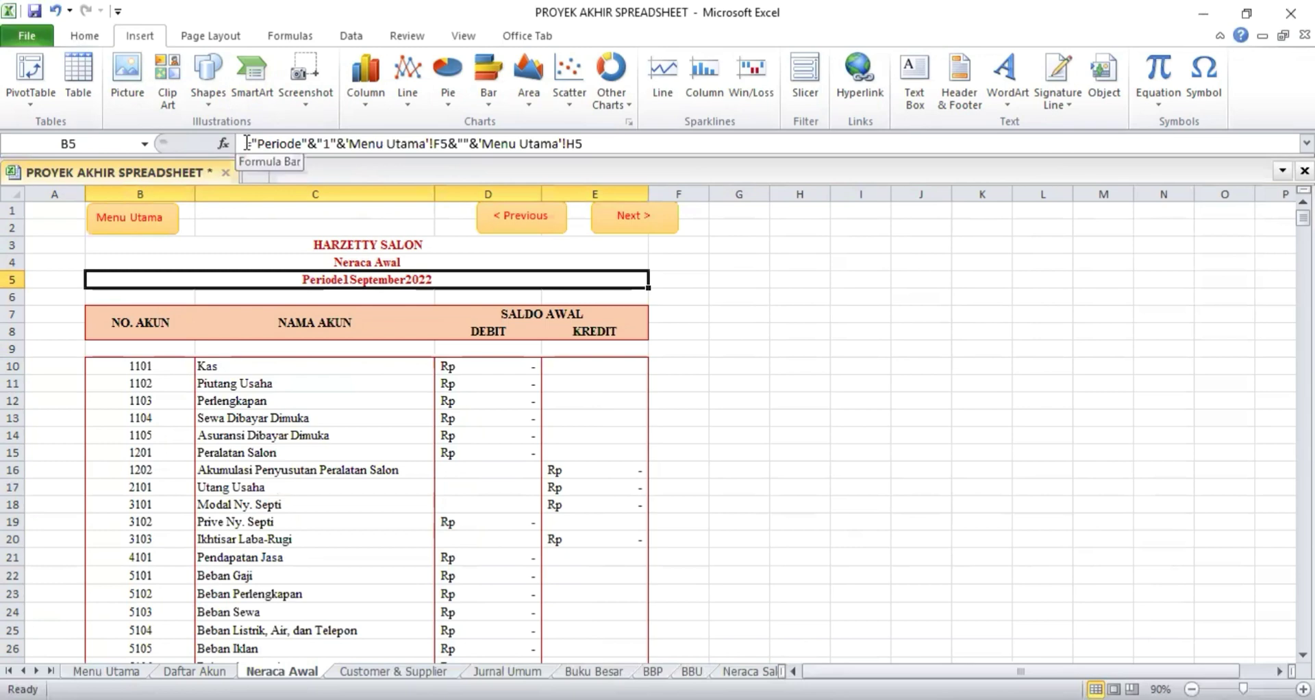
pyautogui.moveTo(246, 143); pyautogui.dragTo(637, 154)
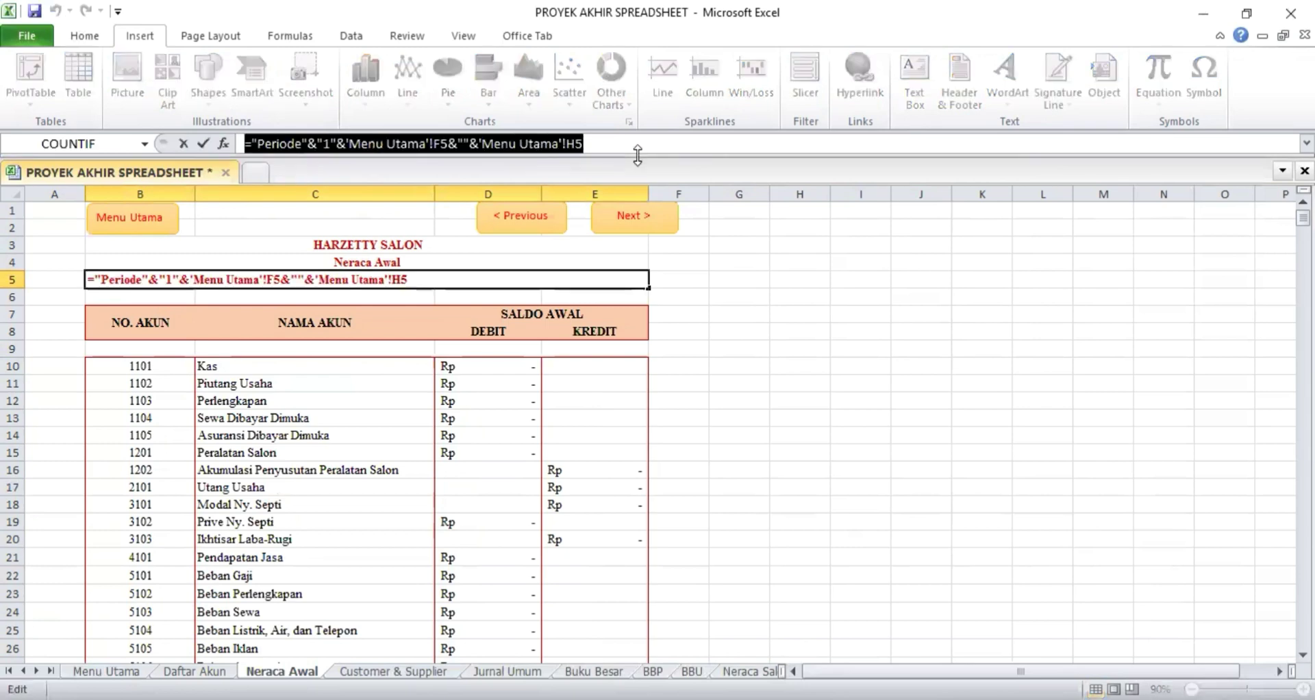
pyautogui.press('Return')
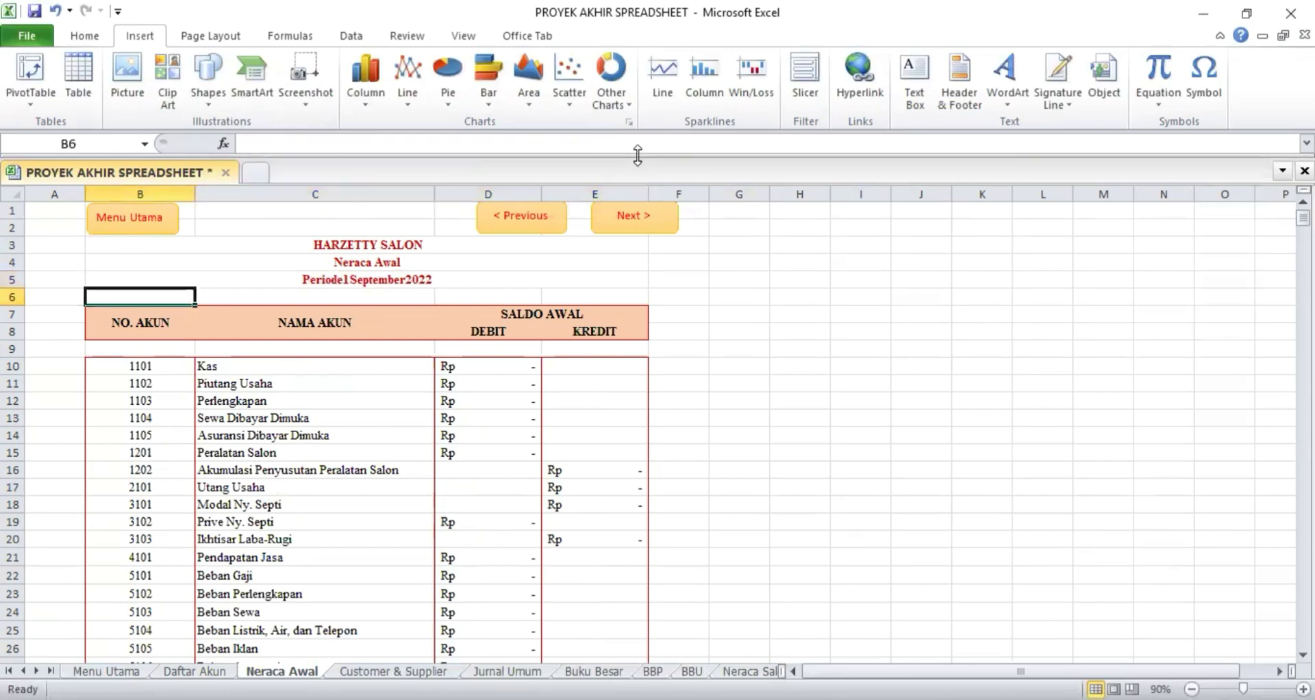
# Go through the Neraca Awal headers NO. AKUN, NAMA AKUN and SALDO AWAL with its DEBIT and KREDIT columns.
pyautogui.click(149, 319)
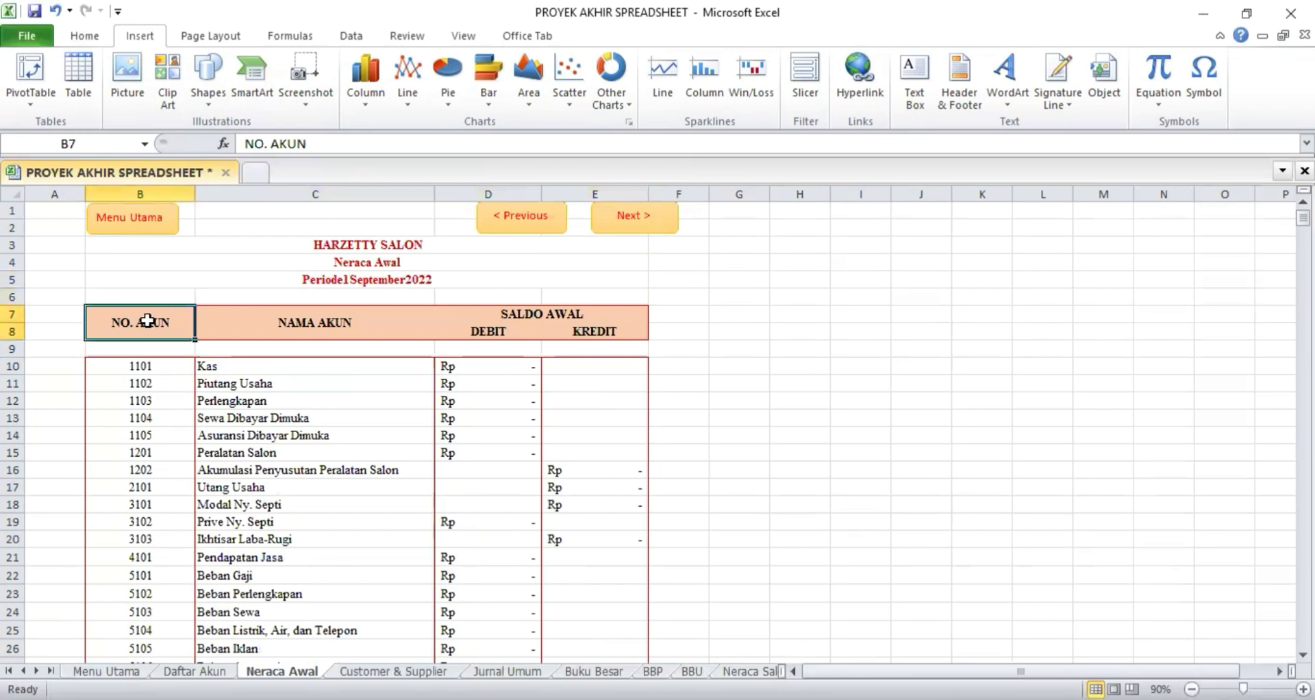
pyautogui.press('Right')
pyautogui.press('Right')
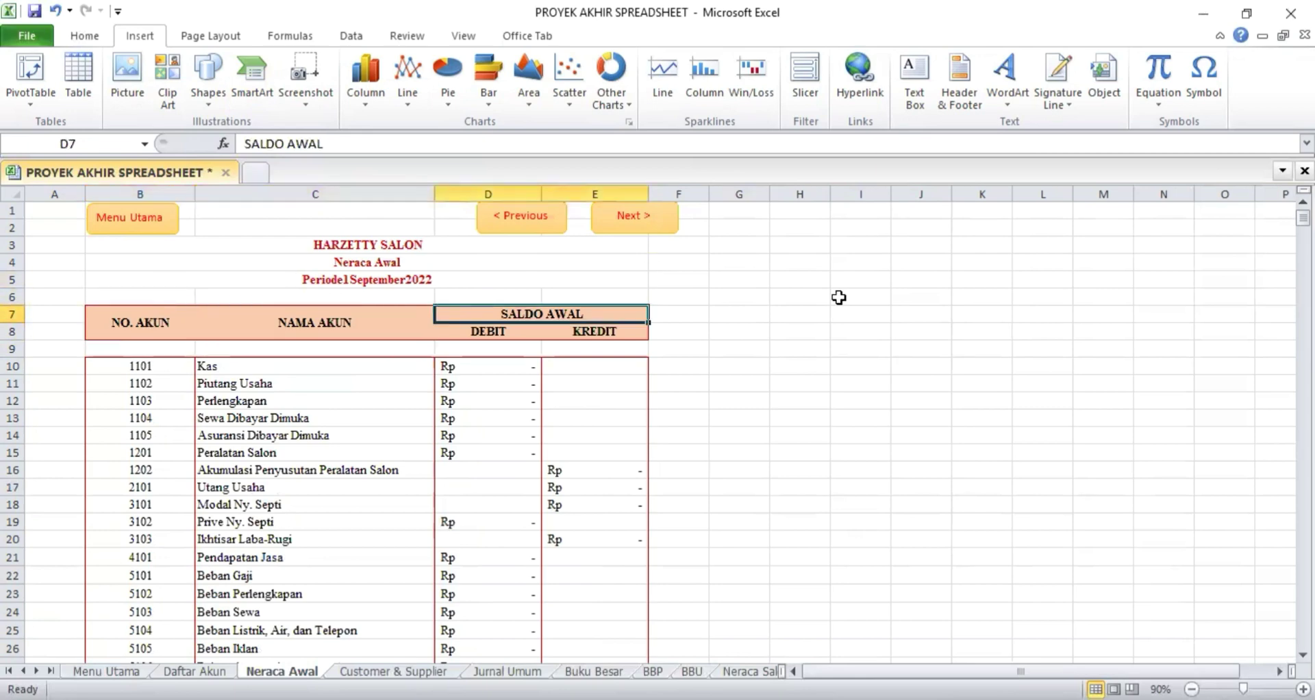
pyautogui.press('Down')
pyautogui.press('Right')
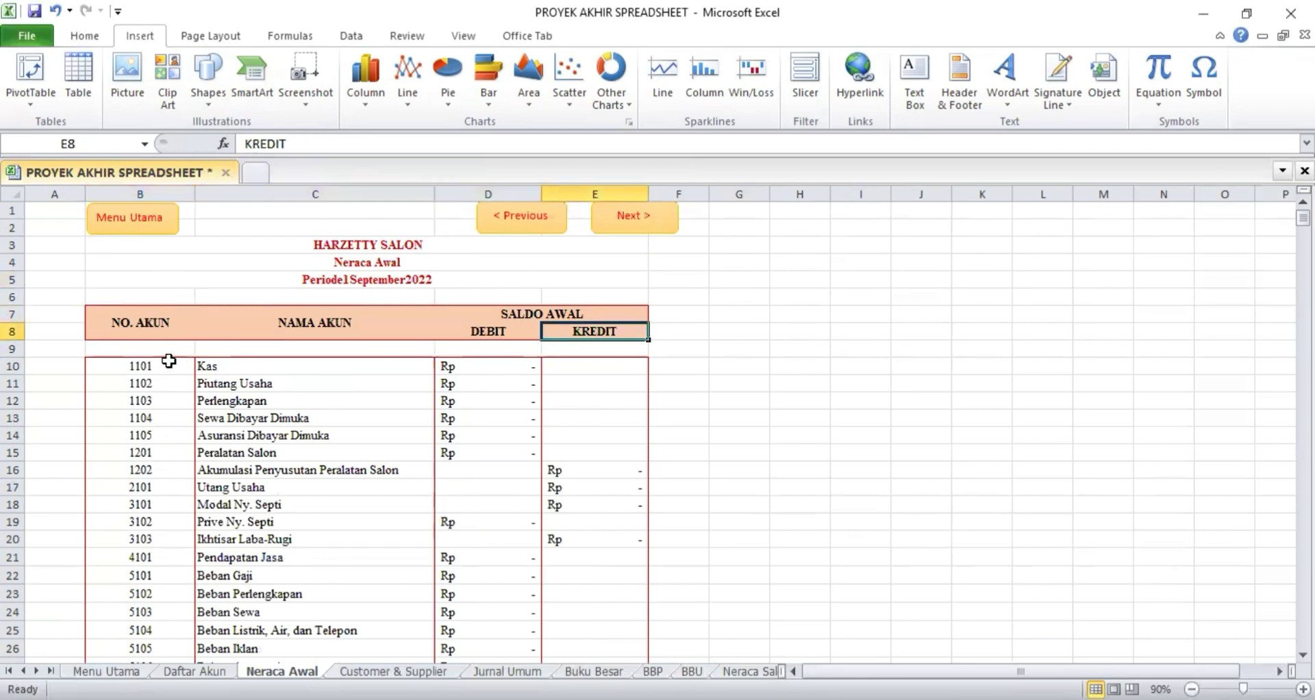
# Copy the account numbers and names in B9:C29 of Daftar Akun into B10:C30 of Neraca Awal.
pyautogui.moveTo(169, 366); pyautogui.dragTo(354, 549)
pyautogui.hotkey('shift', 'Down')
pyautogui.hotkey('shift', 'Down')
pyautogui.hotkey('shift', 'Down')
pyautogui.hotkey('shift', 'Down')
pyautogui.hotkey('shift', 'Down')
pyautogui.hotkey('shift', 'Down')
pyautogui.hotkey('shift', 'Down')
pyautogui.hotkey('shift', 'Down')
pyautogui.hotkey('shift', 'Down')
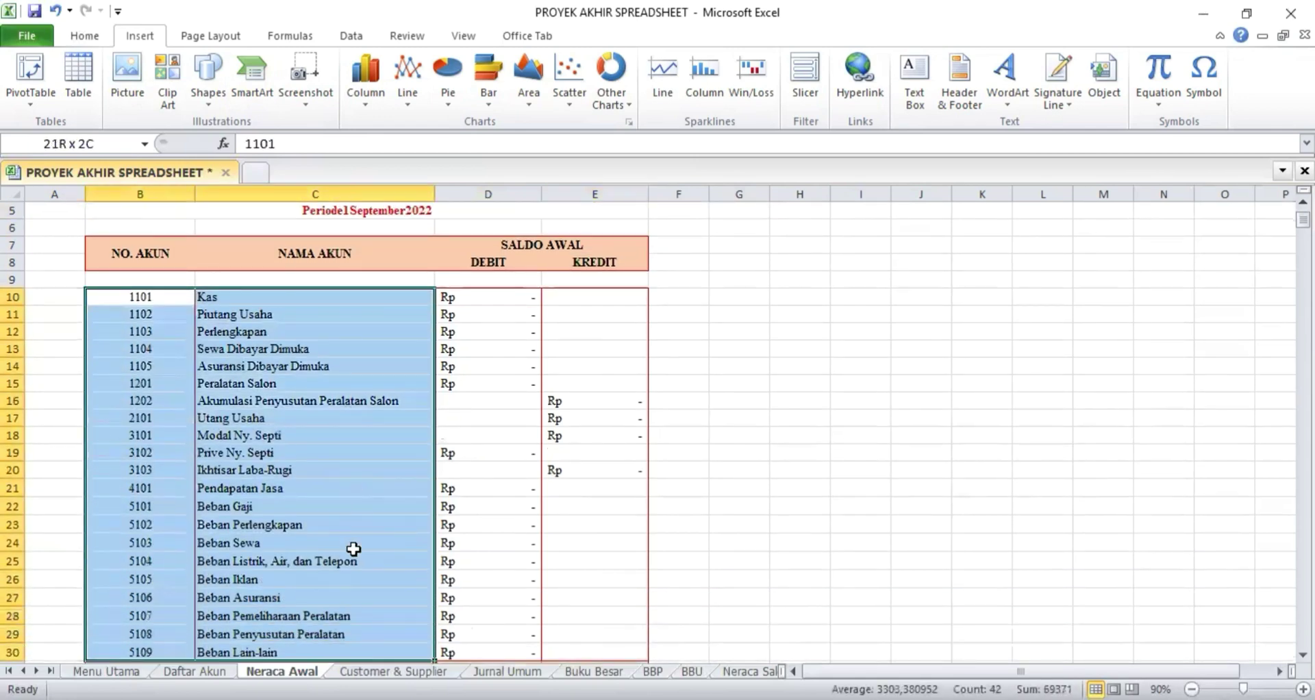
pyautogui.click(198, 671)
pyautogui.moveTo(152, 305); pyautogui.dragTo(331, 607)
pyautogui.hotkey('shift', 'Down')
pyautogui.hotkey('shift', 'Down')
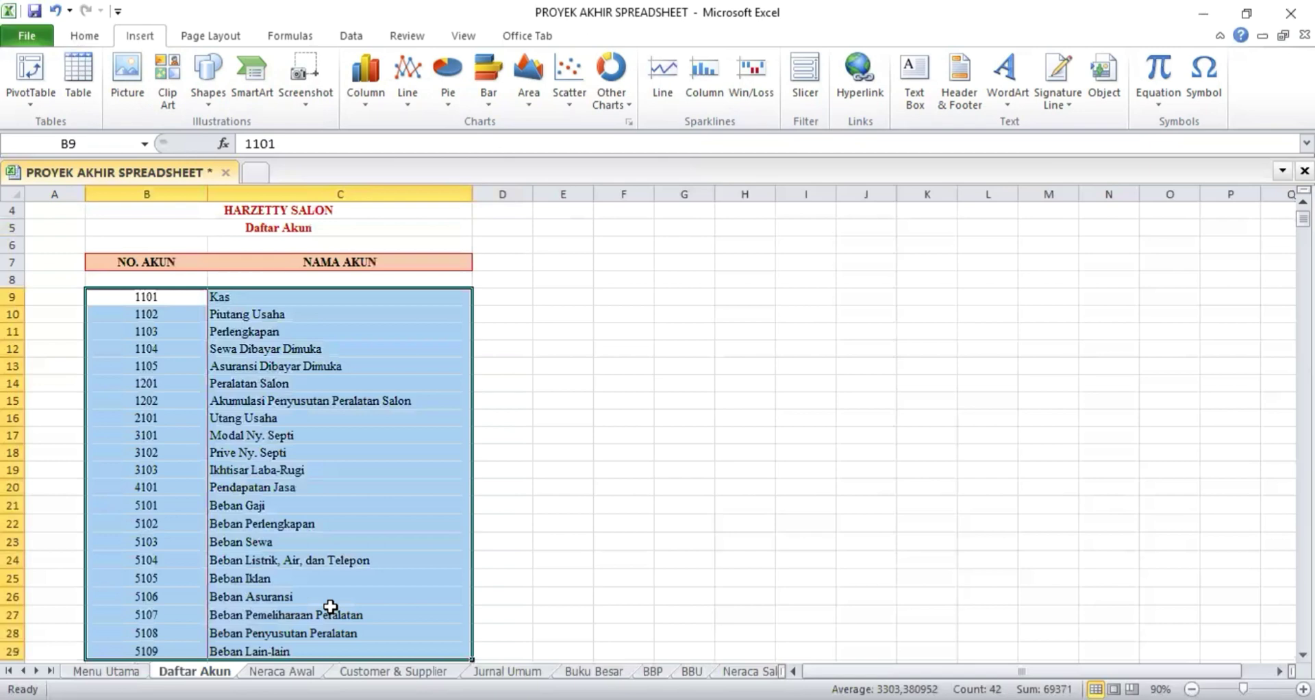
pyautogui.hotkey('ctrl', 'c')
pyautogui.click(282, 671)
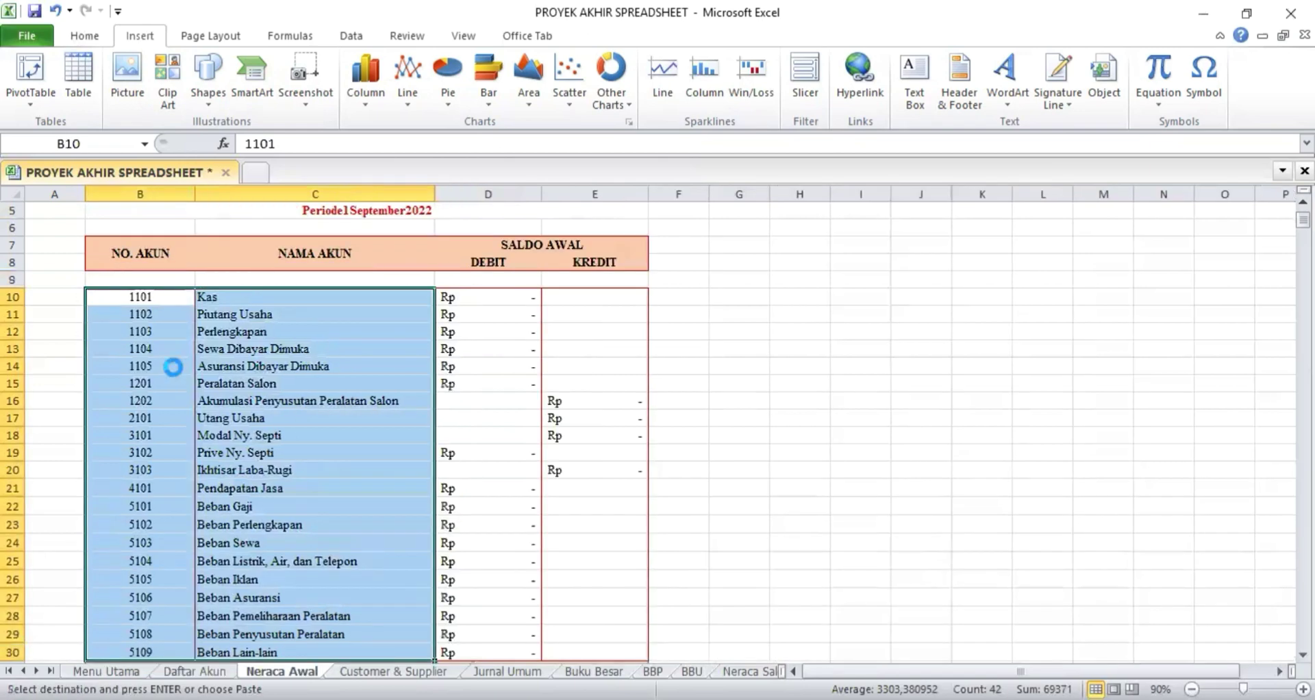
pyautogui.hotkey('ctrl', 'v')
pyautogui.click(715, 347)
# Examine the DEBIT and KREDIT opening balances on Neraca Awal from the Kas row down past the TOTAL row.
pyautogui.click(475, 297)
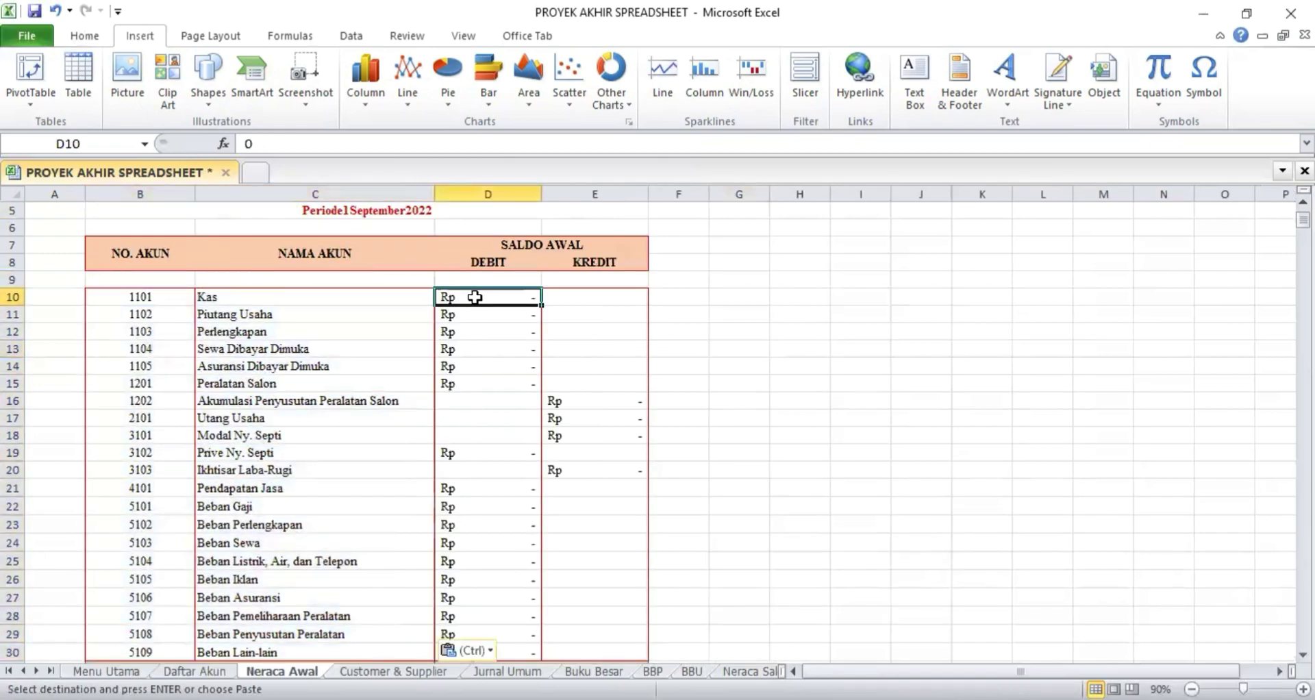
pyautogui.press('Right')
pyautogui.press('Down')
pyautogui.press('Down')
pyautogui.press('Down')
pyautogui.press('Down')
pyautogui.press('Down')
pyautogui.press('Down')
pyautogui.press('Down')
pyautogui.press('Down')
pyautogui.press('Down')
pyautogui.press('Down')
pyautogui.press('Down')
pyautogui.press('Down')
pyautogui.press('Down')
pyautogui.press('Down')
pyautogui.press('Down')
pyautogui.press('Down')
pyautogui.press('Down')
pyautogui.press('Down')
pyautogui.press('Down')
pyautogui.press('Down')
pyautogui.press('Down')
pyautogui.press('Down')
pyautogui.press('Down')
pyautogui.press('Down')
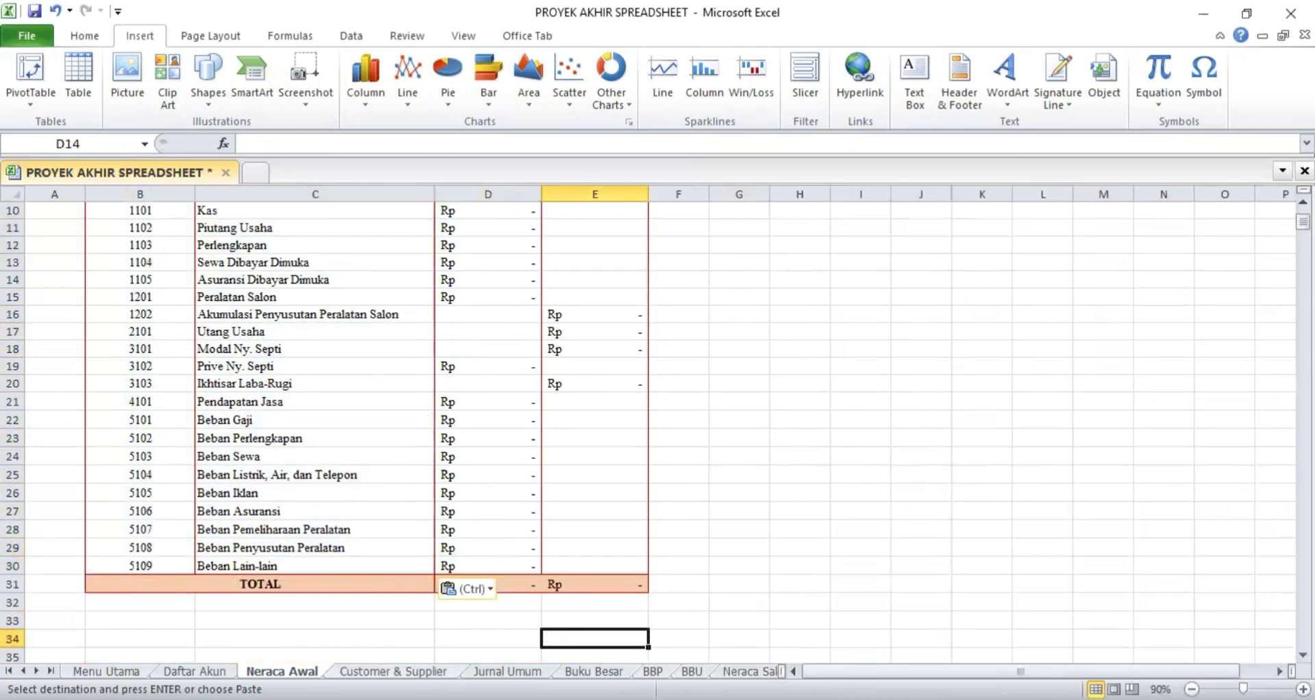
# Show the Customer & Supplier sheet and examine the customer table's headers, codes, names and opening balances.
pyautogui.hotkey('ctrl', 'pagedown')
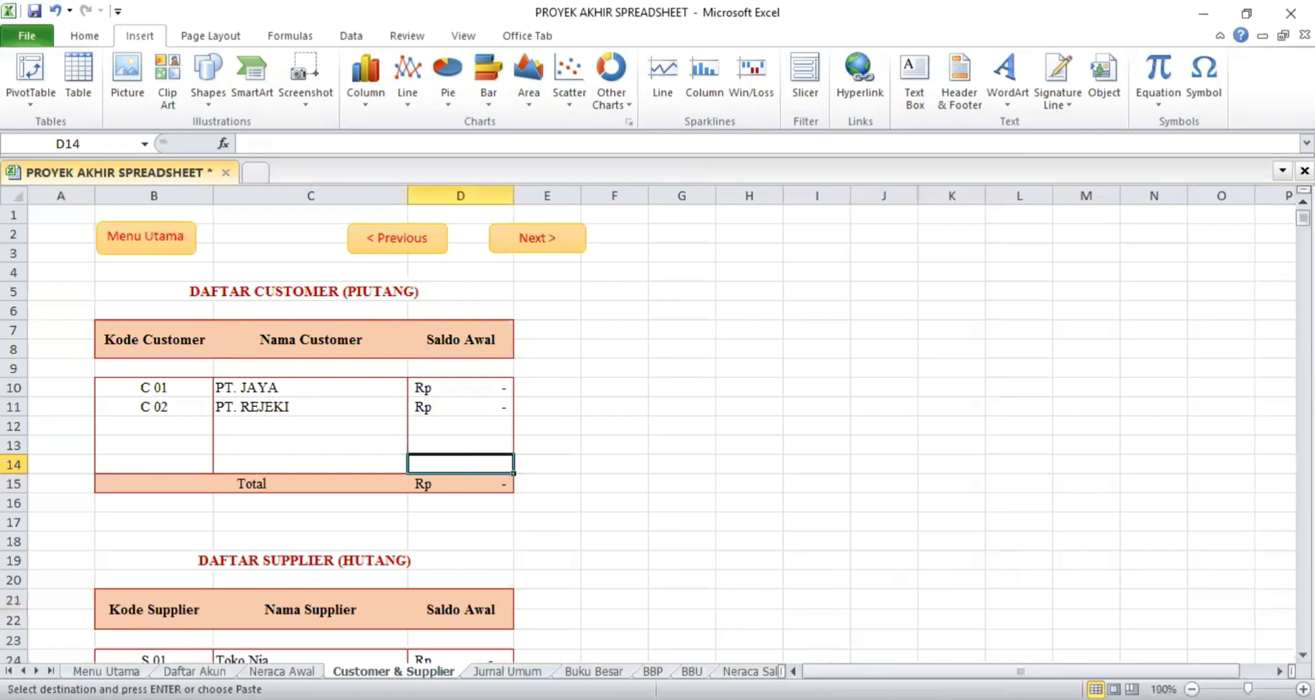
pyautogui.click(133, 337)
pyautogui.press('Right')
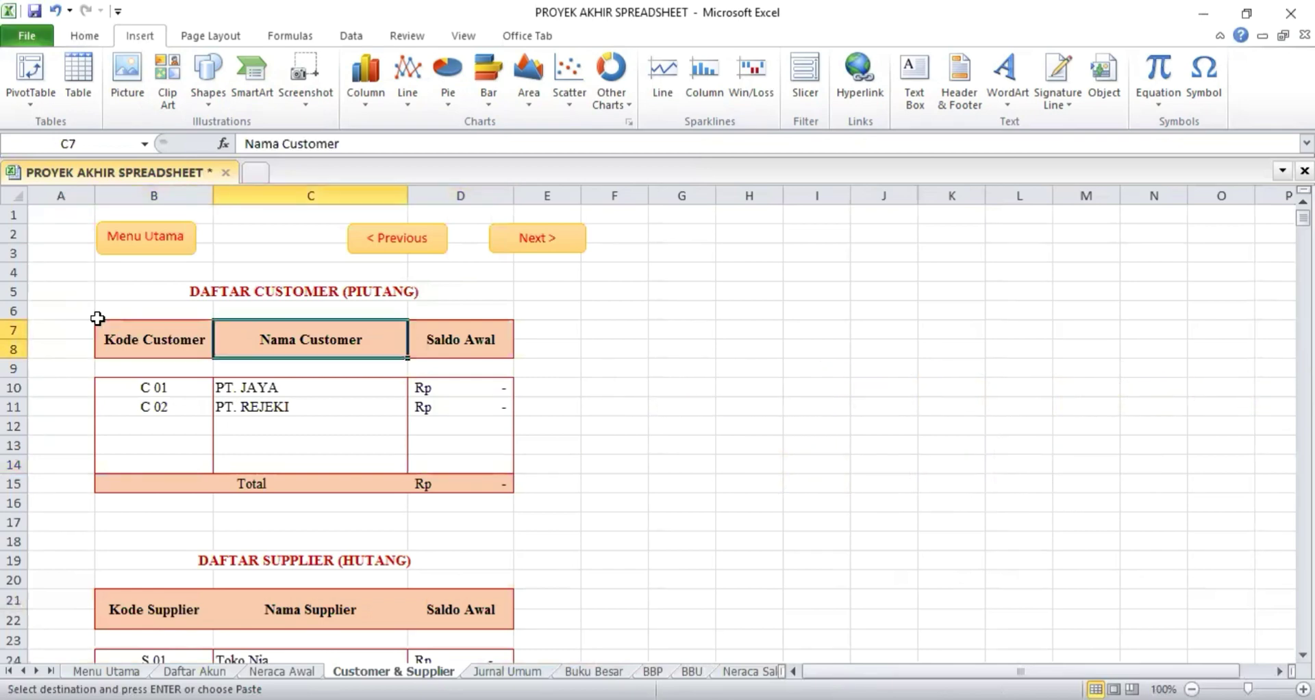
pyautogui.press('Right')
pyautogui.click(134, 393)
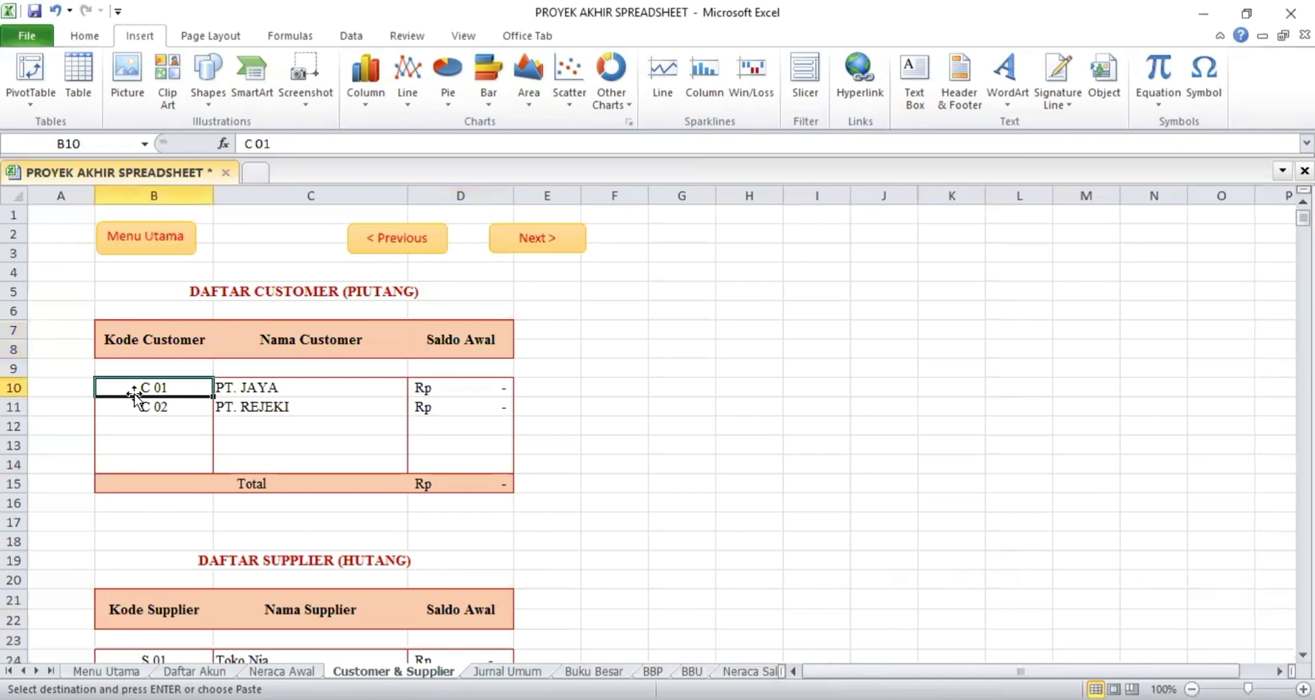
pyautogui.press('Down')
pyautogui.press('Up')
pyautogui.press('Right')
pyautogui.press('Down')
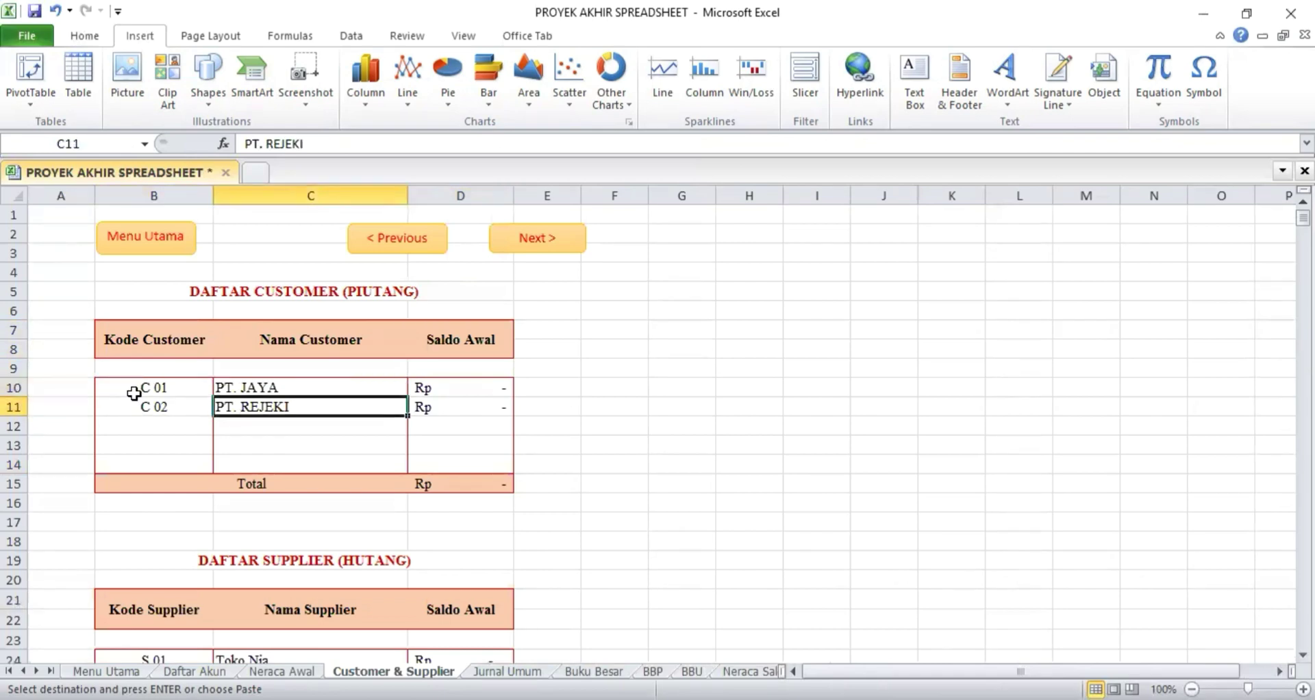
pyautogui.press('Up')
pyautogui.press('Right')
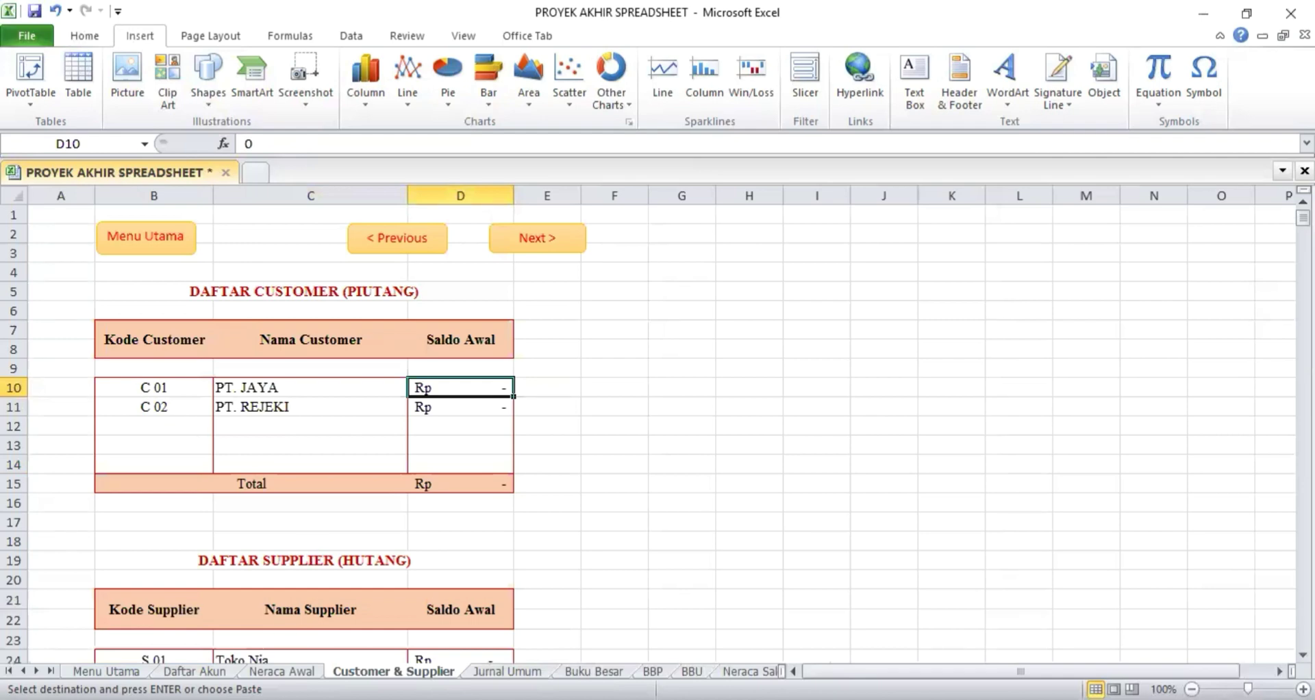
# Show the Jurnal Umum sheet and inspect the period formula in B5 without changing it.
pyautogui.click(507, 672)
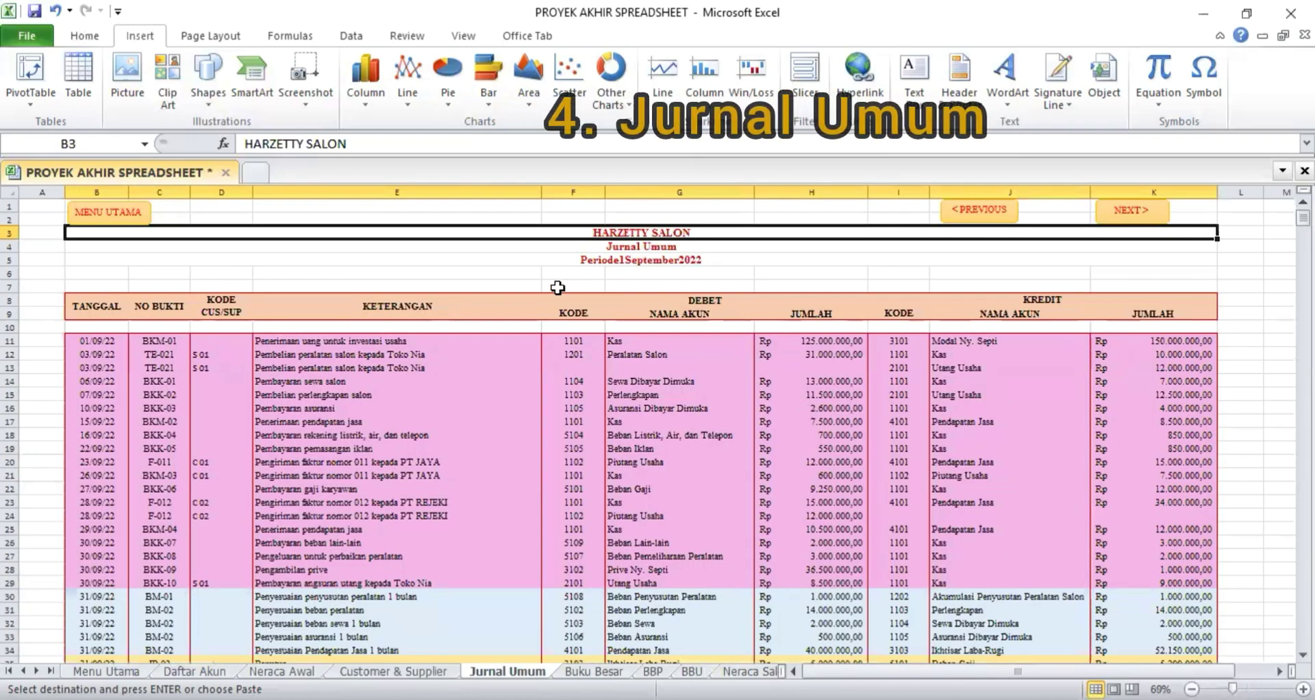
pyautogui.click(651, 259)
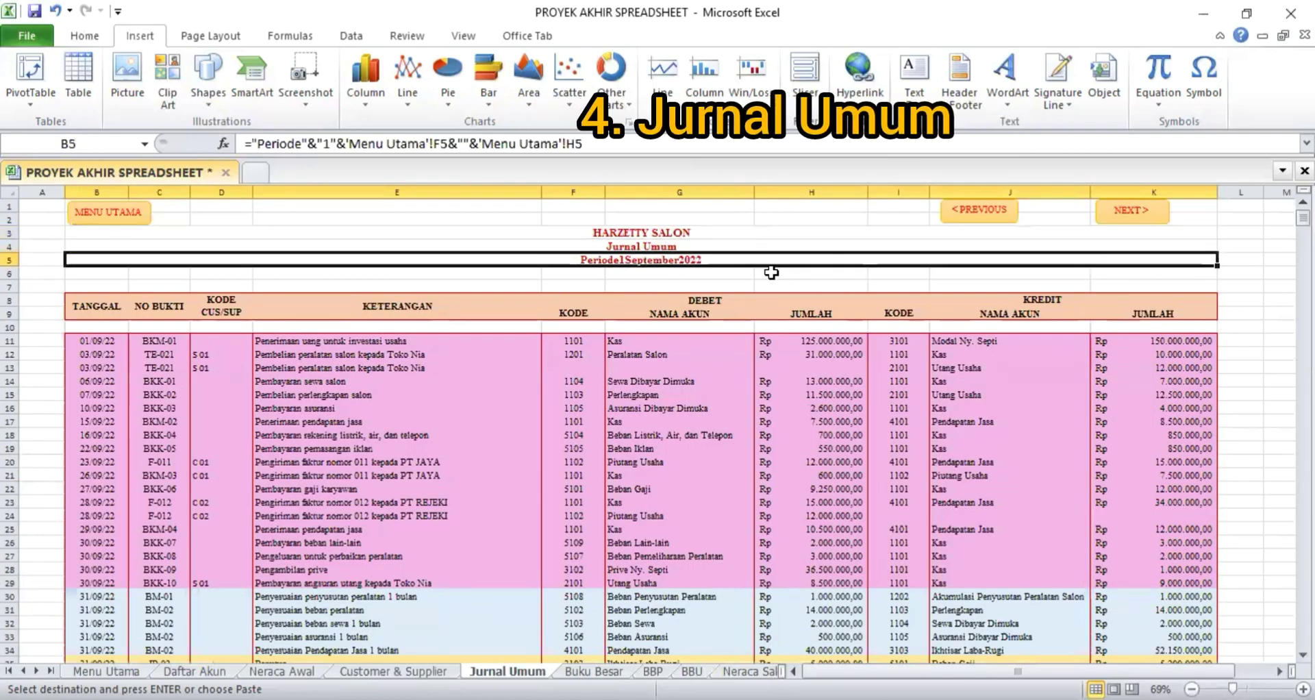
pyautogui.moveTo(240, 142); pyautogui.dragTo(603, 148)
pyautogui.press('Return')
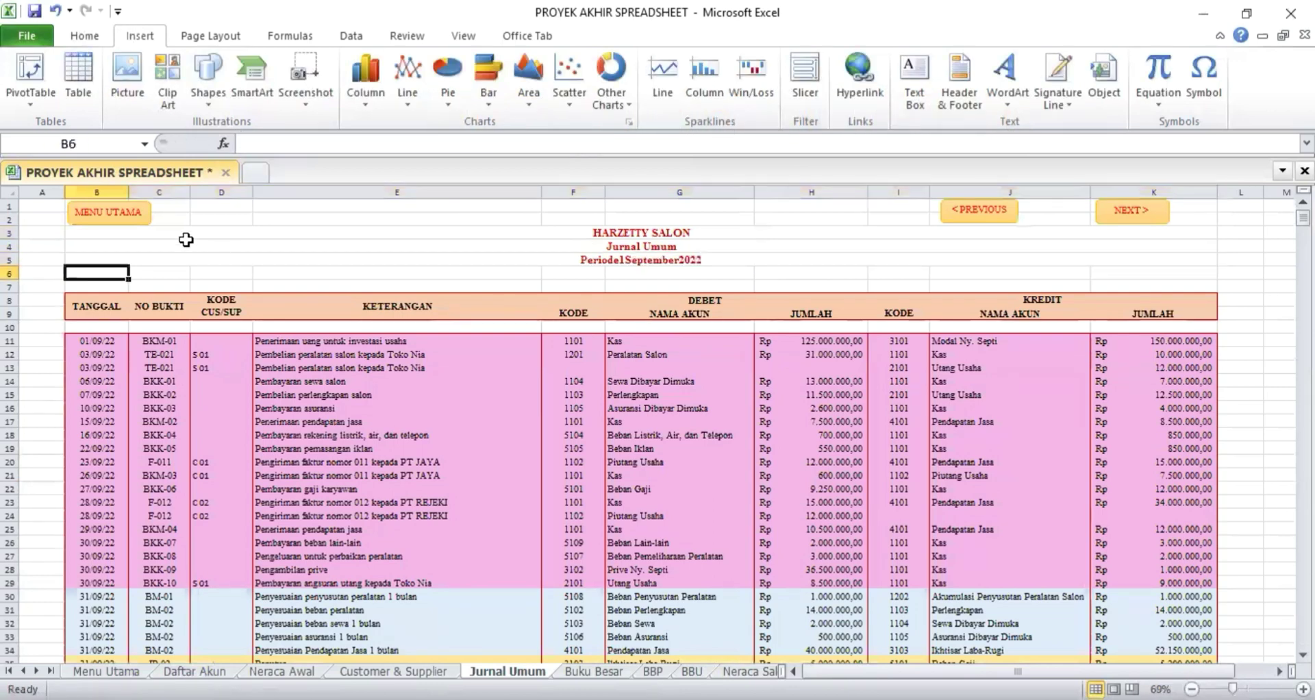
# Examine the Jurnal Umum headers from TANGGAL across to DEBET and KREDIT, including their NAMA AKUN and JUMLAH columns.
pyautogui.click(97, 302)
pyautogui.press('Right')
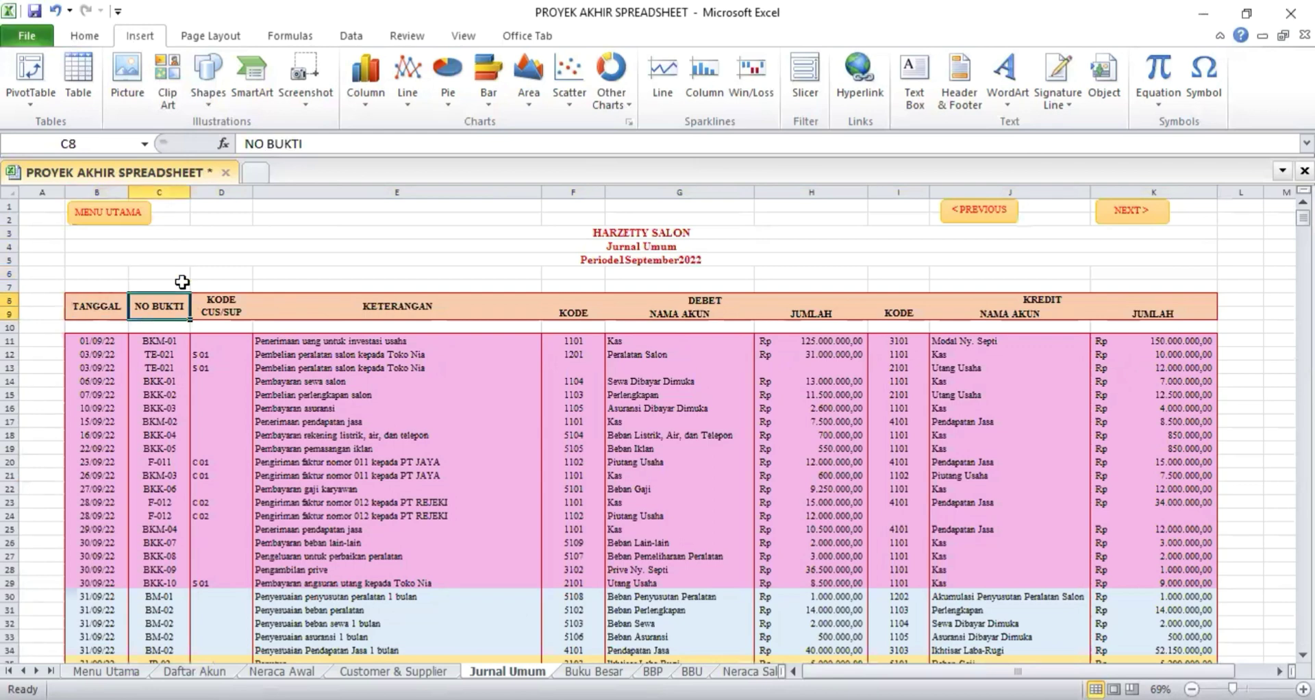
pyautogui.press('Right')
pyautogui.press('Right')
pyautogui.press('Right')
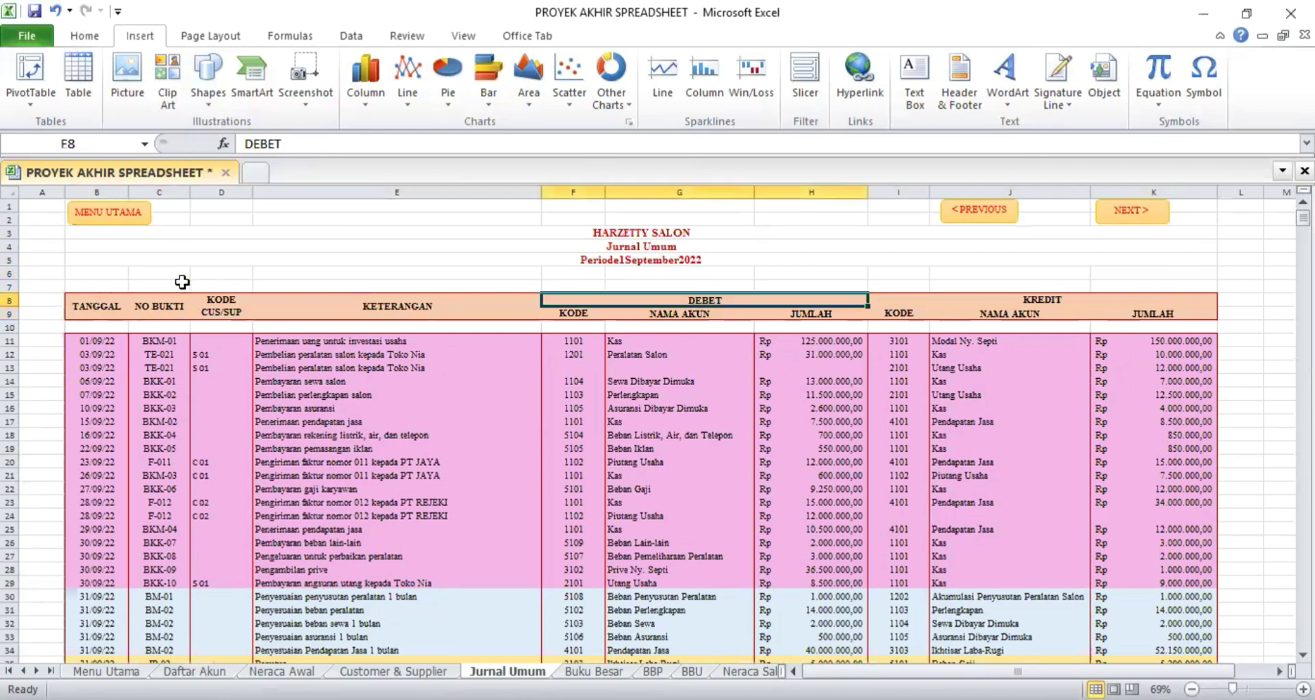
pyautogui.press('Down')
pyautogui.press('Up')
pyautogui.press('Right')
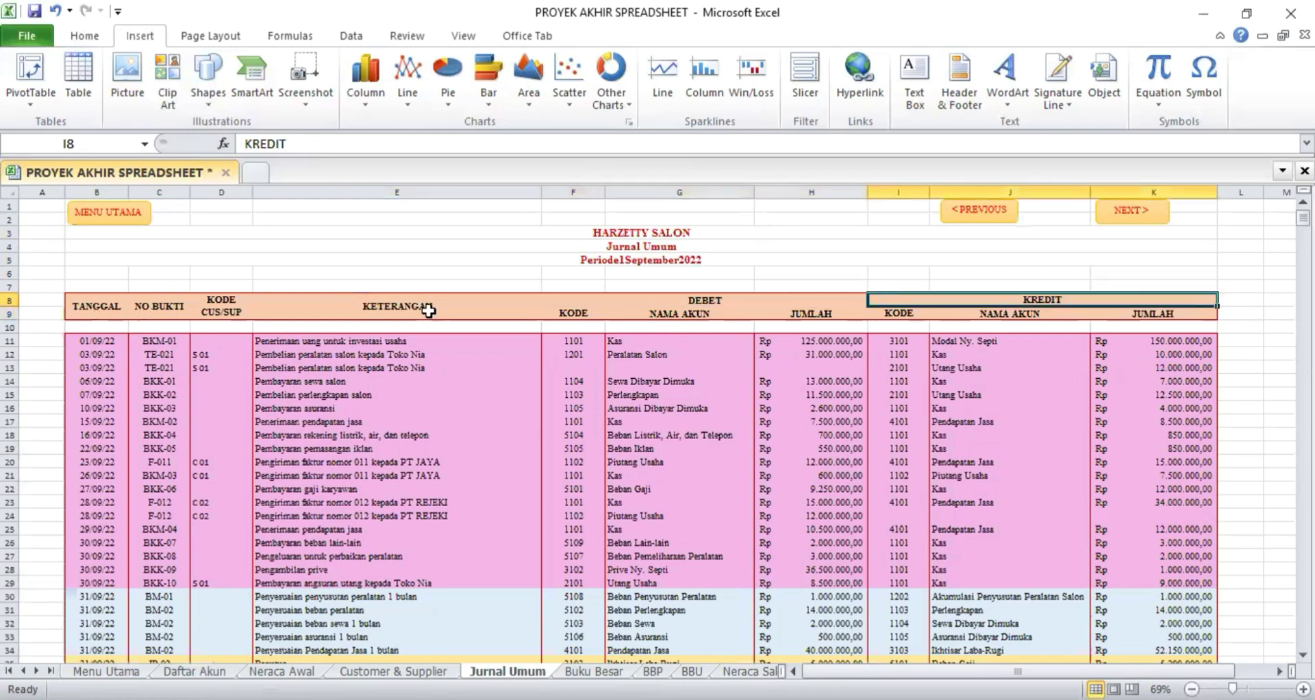
pyautogui.click(702, 319)
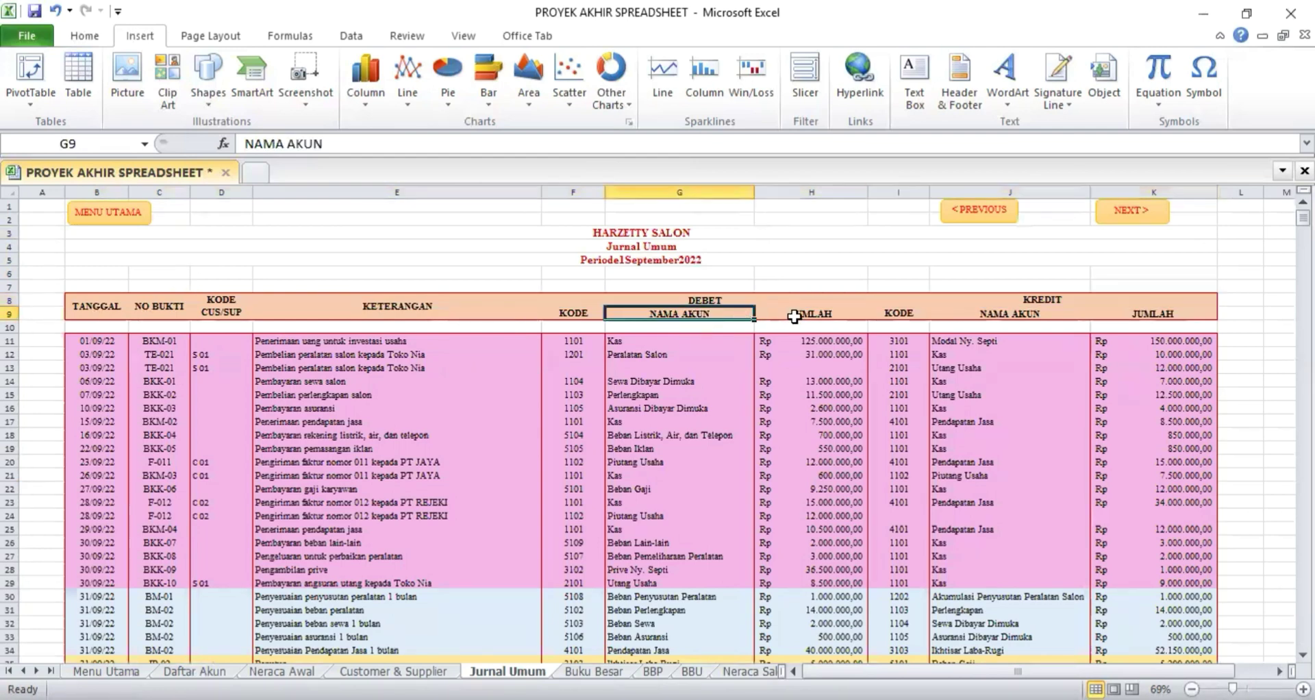
pyautogui.click(802, 318)
pyautogui.click(1032, 318)
pyautogui.click(1186, 315)
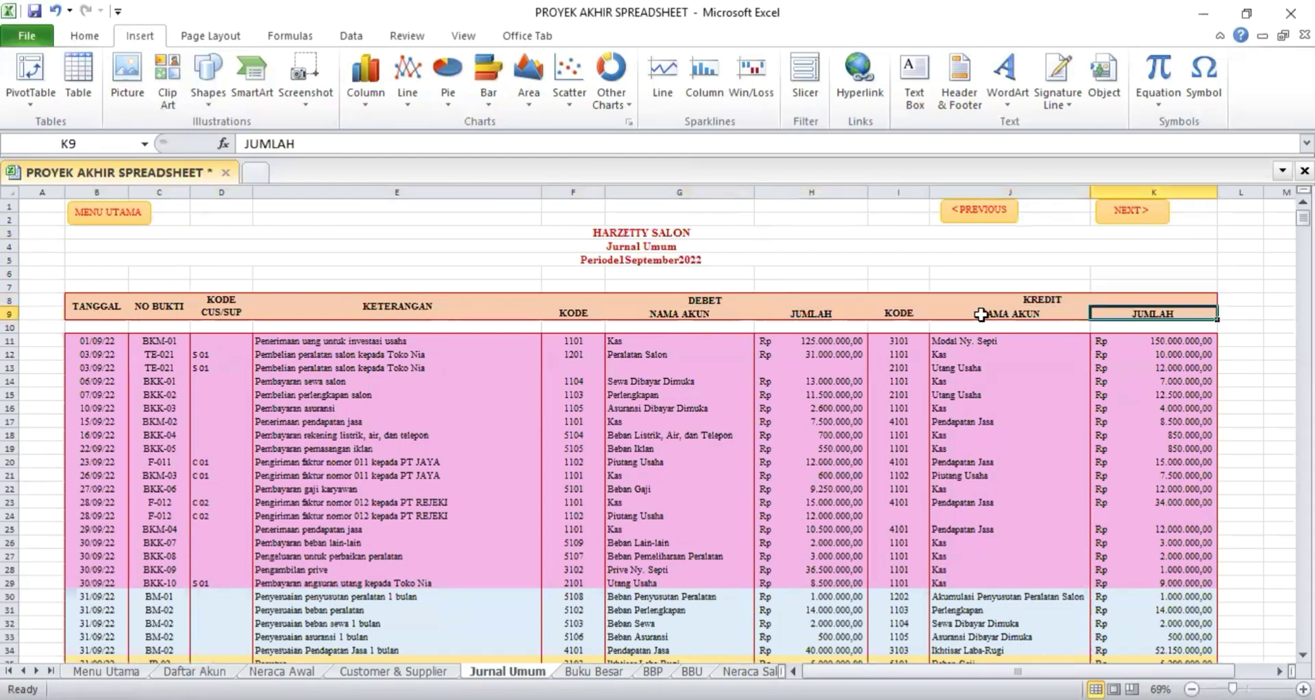
# Review the journal headers from TANGGAL to the debit JUMLAH, plus the first entry's date and NO BUKTI.
pyautogui.click(101, 312)
pyautogui.press('Right')
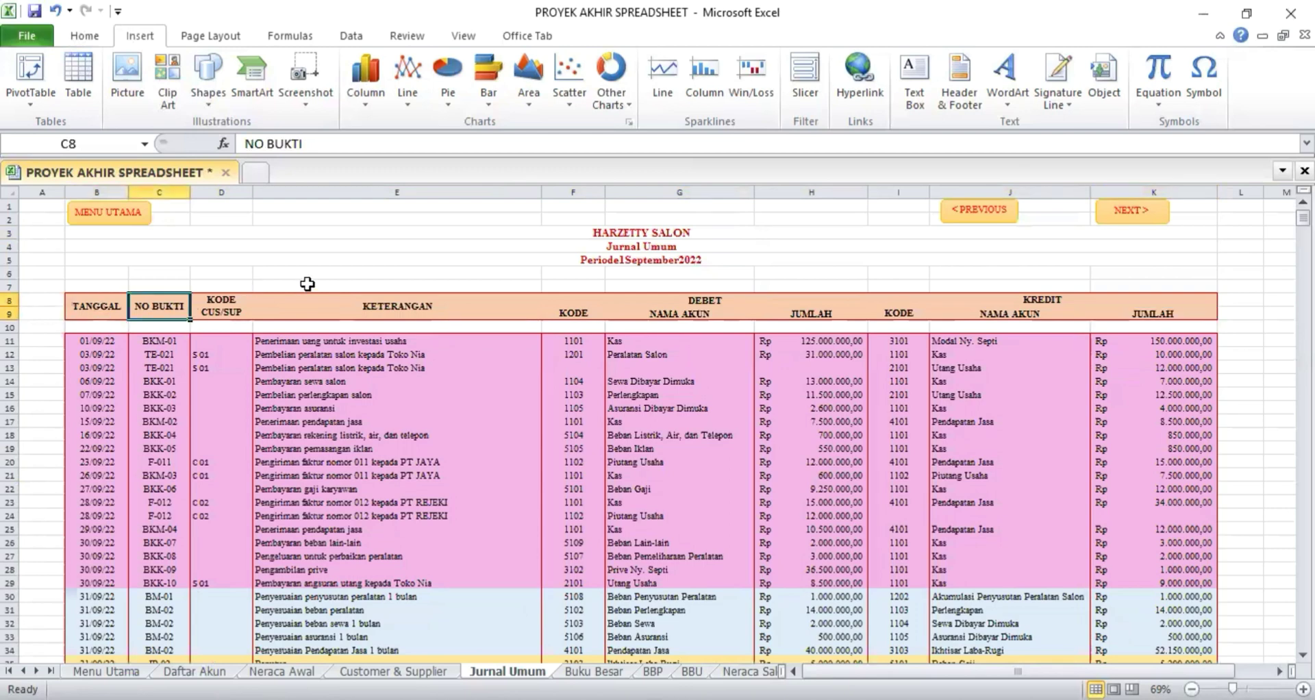
pyautogui.press('Right')
pyautogui.press('Right')
pyautogui.press('Right')
pyautogui.press('Down')
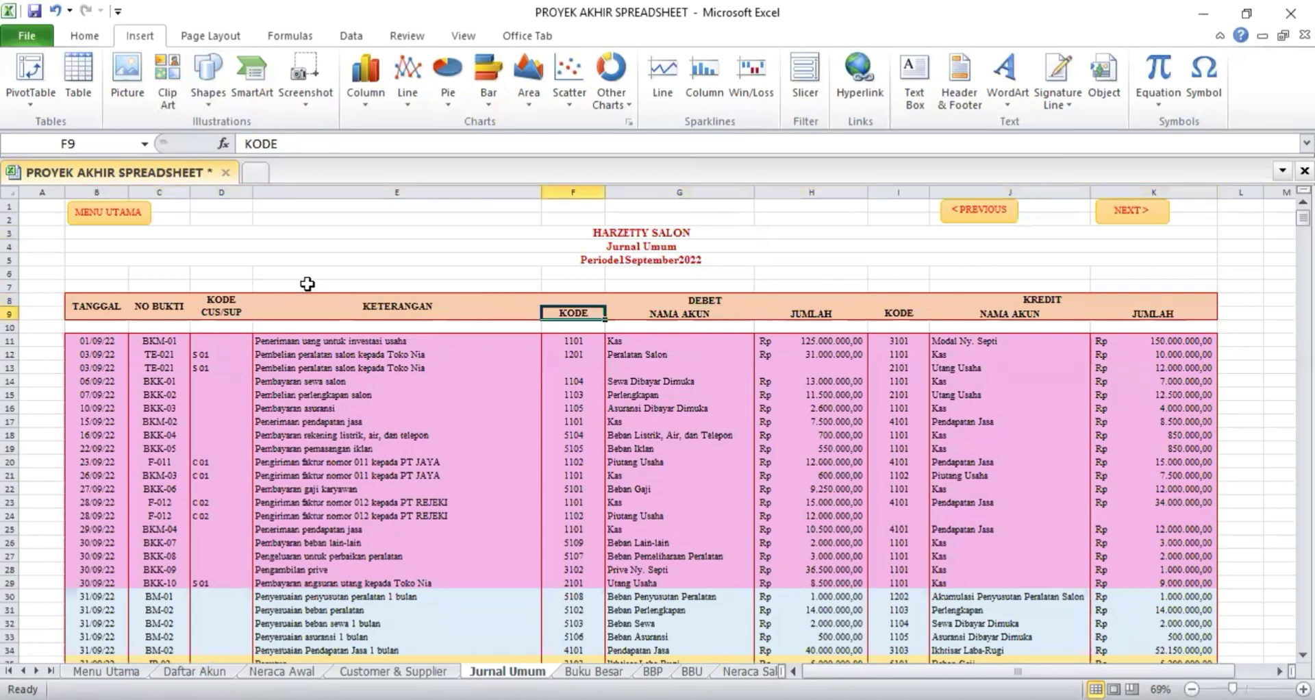
pyautogui.press('Right')
pyautogui.press('Right')
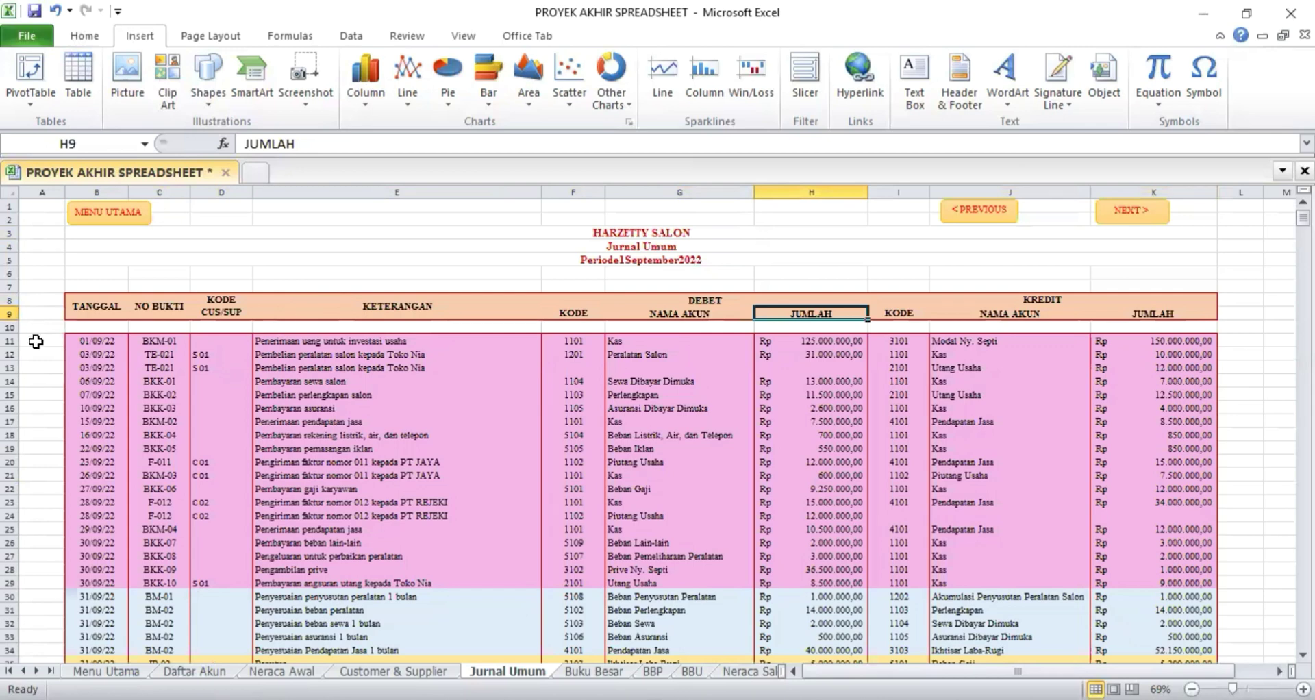
pyautogui.moveTo(97, 340)
pyautogui.mouseDown()
pyautogui.moveTo(97, 408)
pyautogui.moveTo(97, 346)
pyautogui.mouseUp()
pyautogui.click(156, 341)
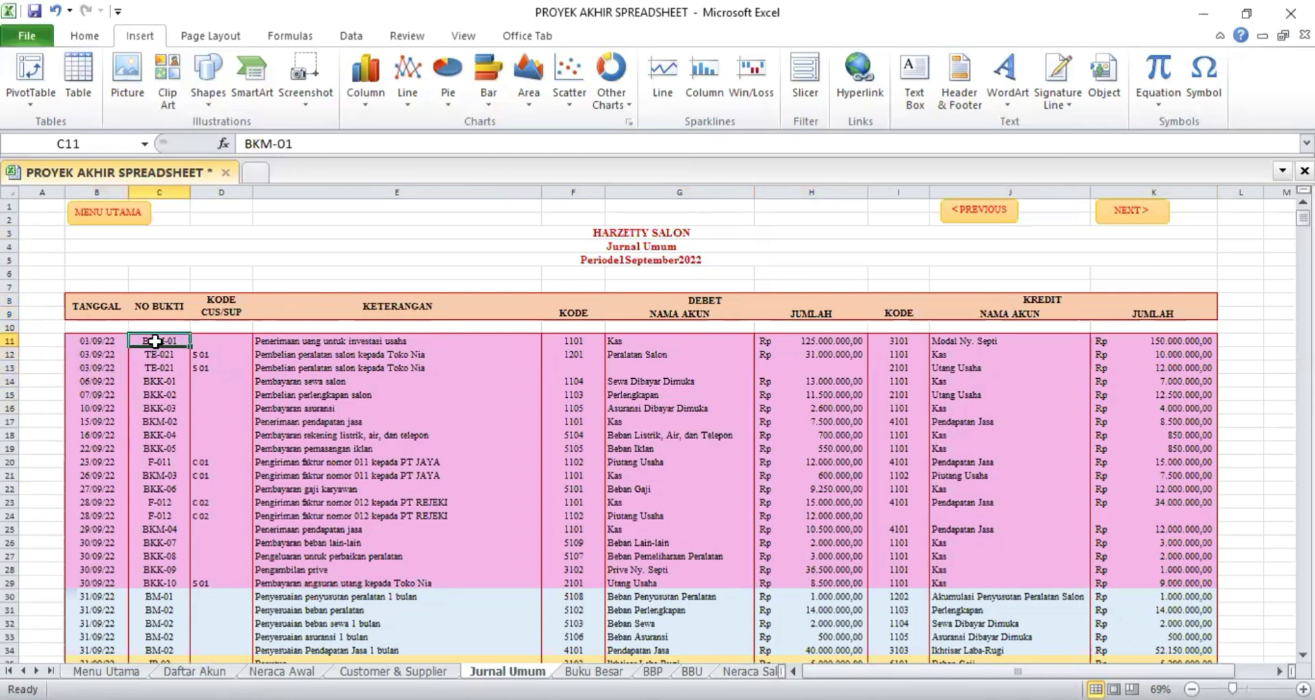
# Inspect the data validation of KODE CUS/SUP cell D11, keeping List as the allowed type and its source codes as they are.
pyautogui.click(215, 343)
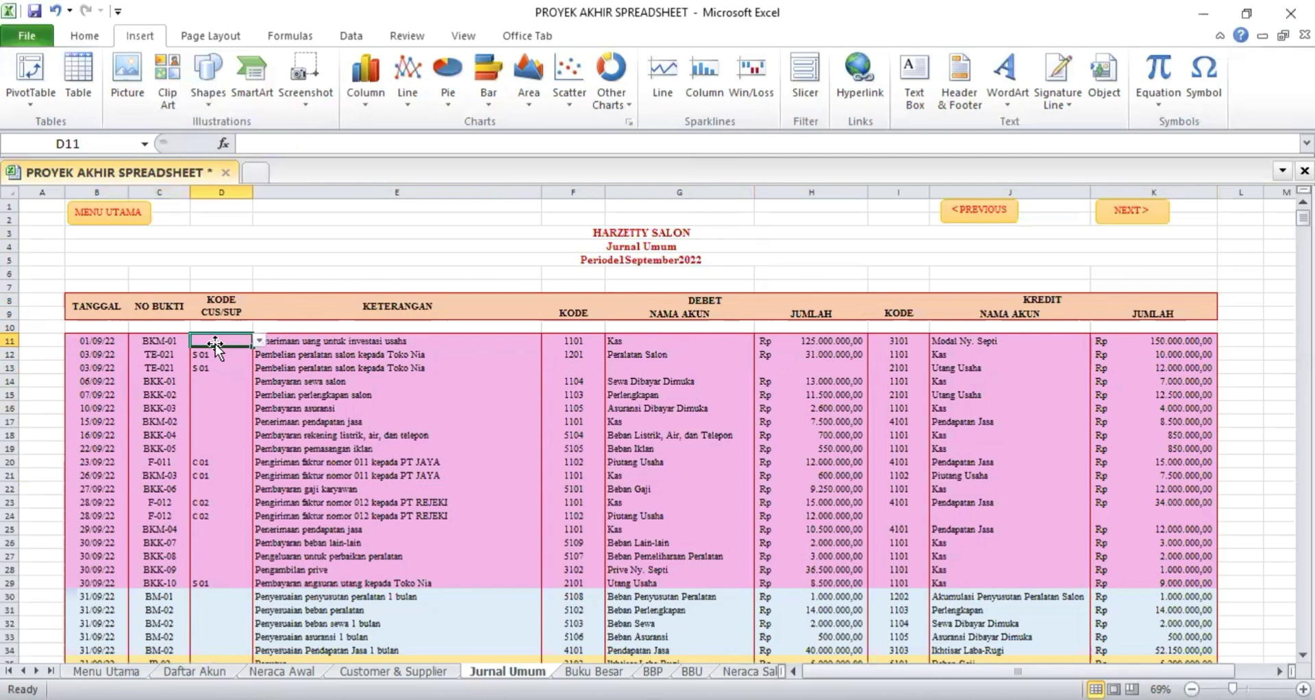
pyautogui.click(358, 37)
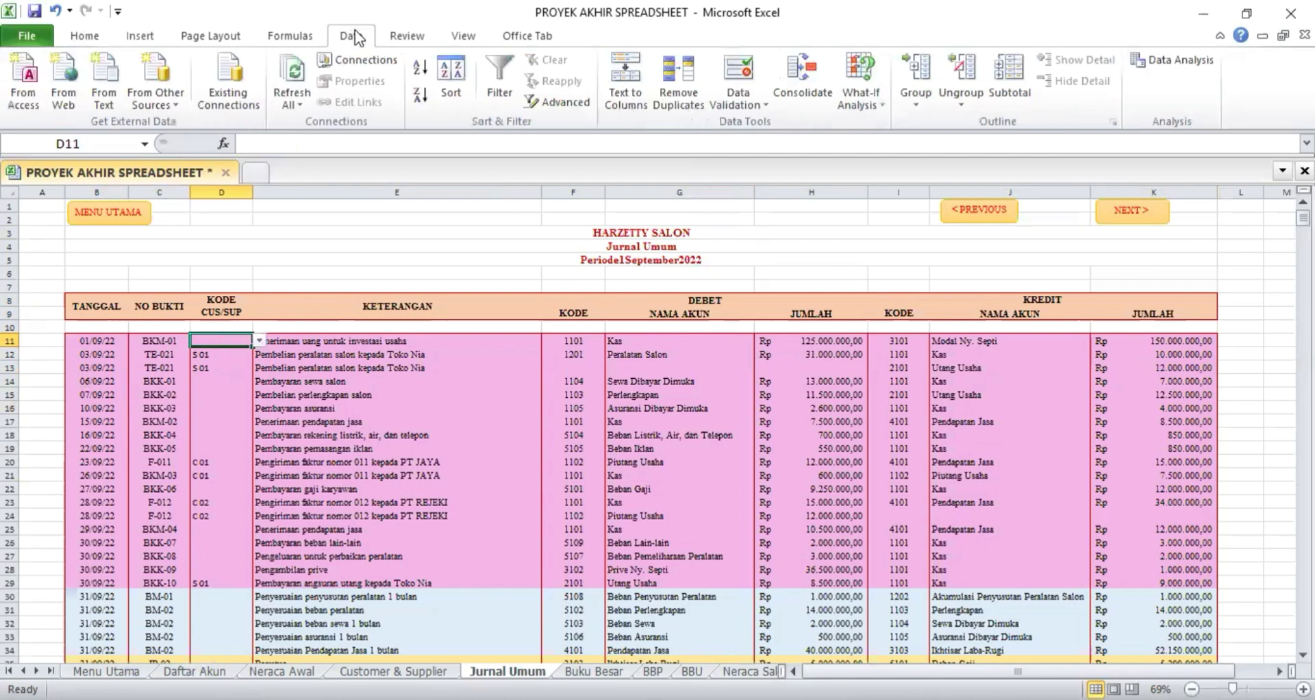
pyautogui.click(751, 96)
pyautogui.click(750, 122)
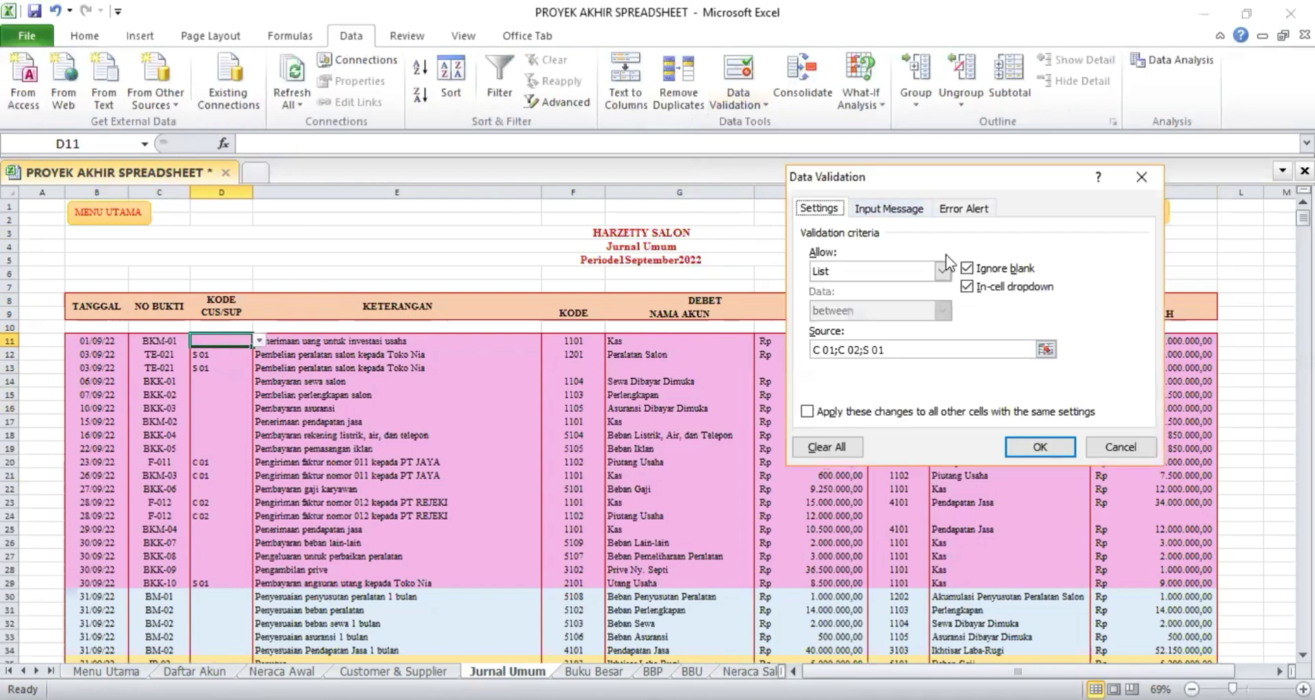
pyautogui.click(943, 271)
pyautogui.click(870, 321)
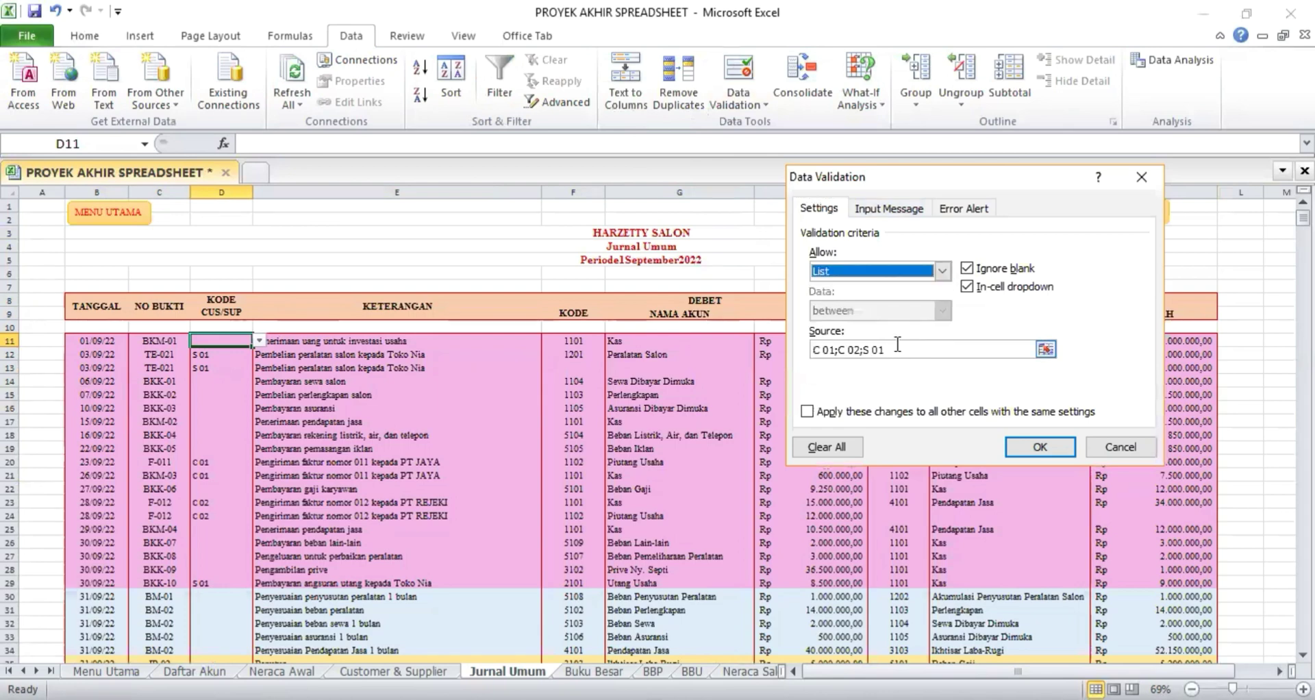
pyautogui.click(852, 351)
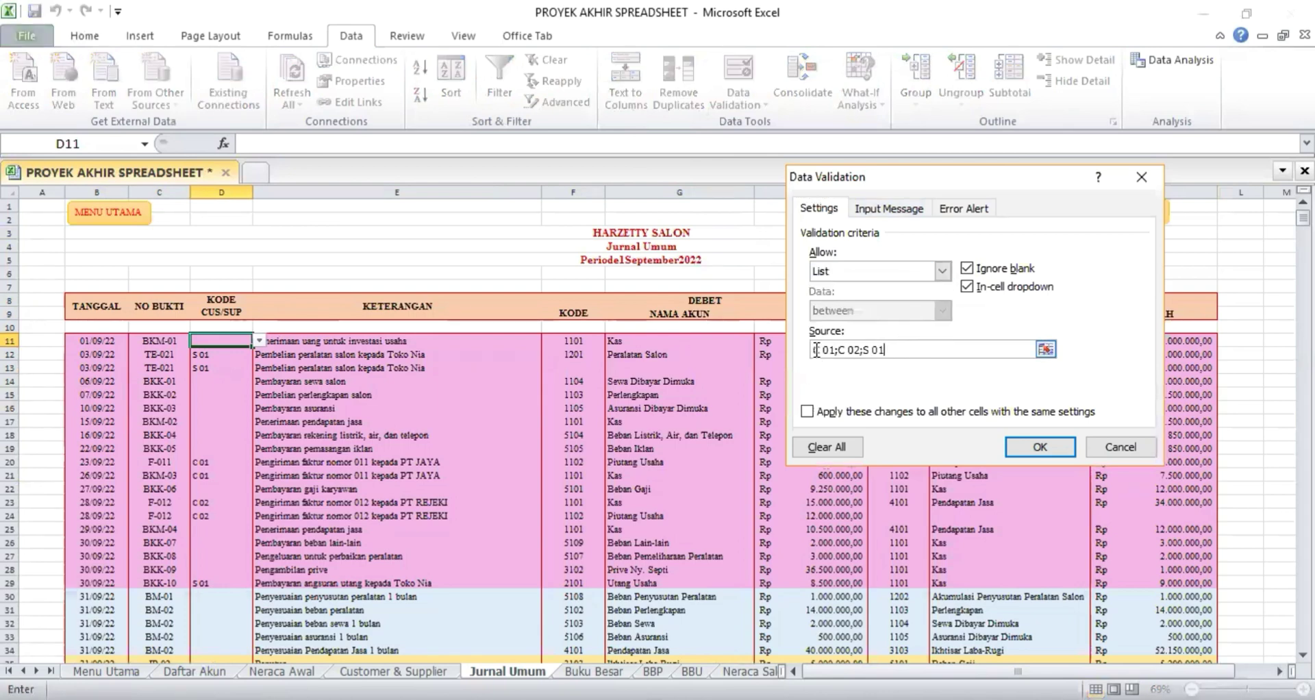
pyautogui.click(1052, 452)
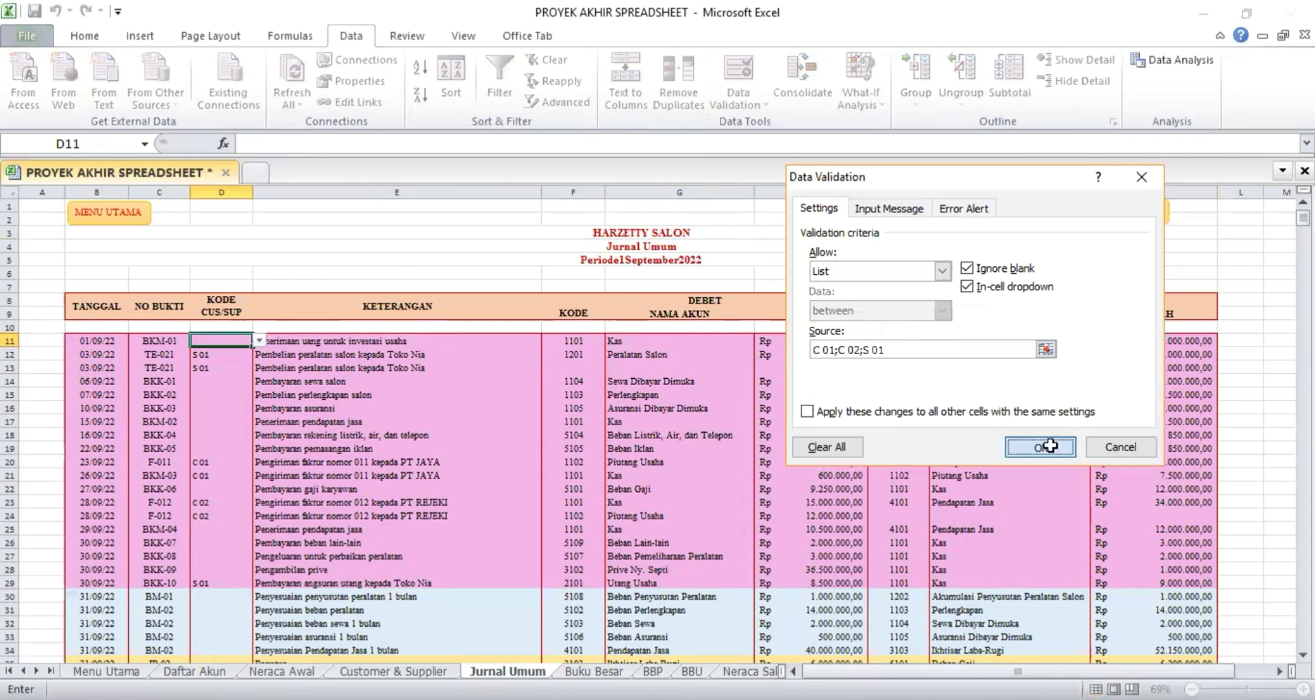
# Choose S 01 from the customer/supplier code list in D12, the first TE-021 entry.
pyautogui.click(226, 354)
pyautogui.click(258, 354)
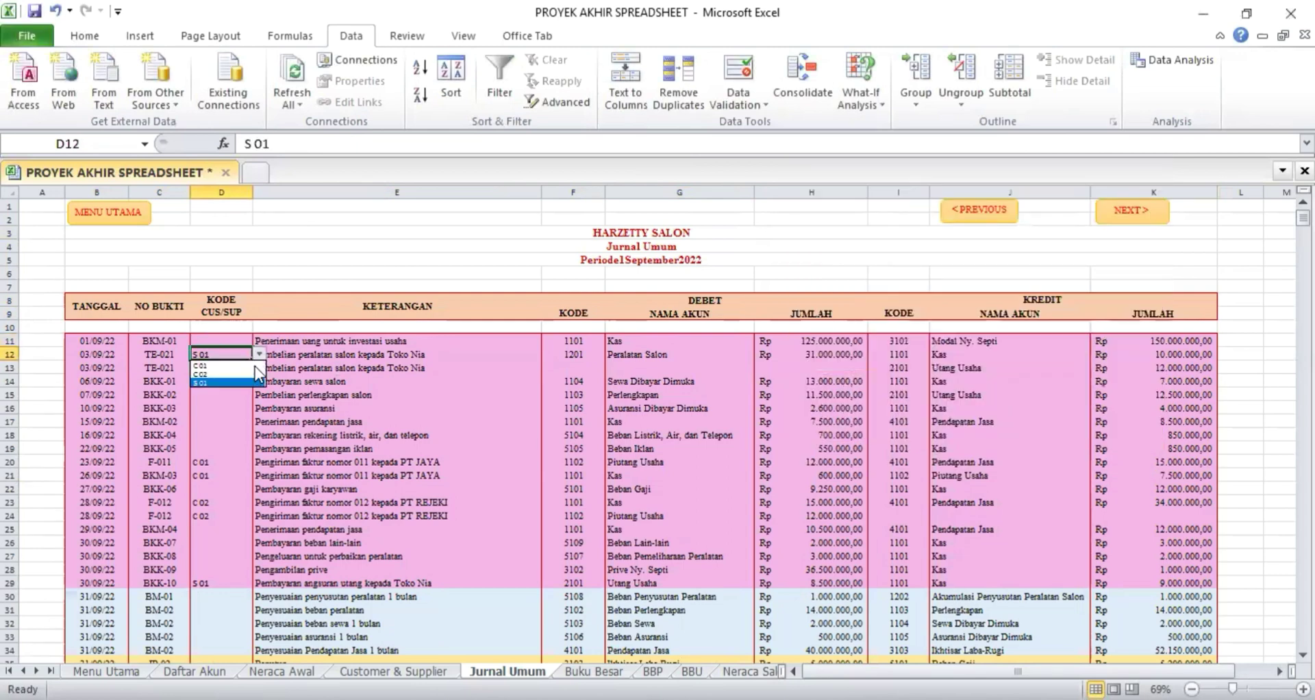
pyautogui.click(253, 380)
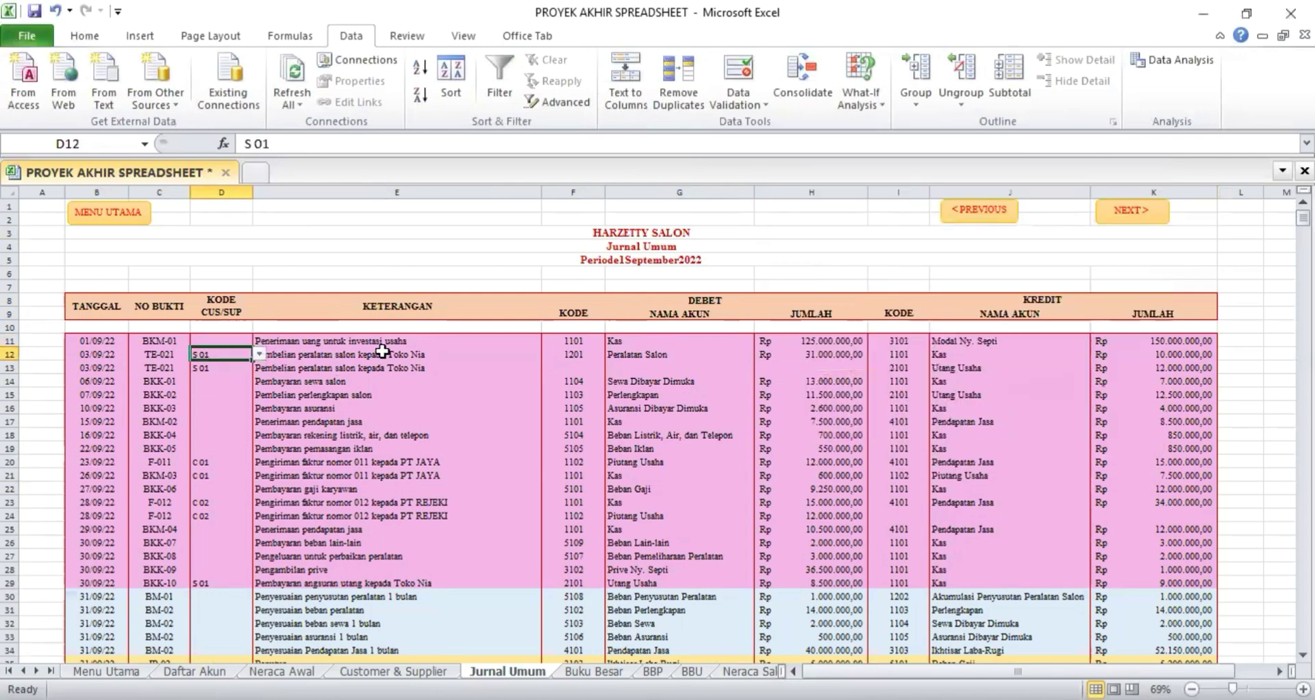
# Examine the first entry's KETERANGAN and debit KODE, plus the account-name lookup formula in G11, without changing them.
pyautogui.click(380, 340)
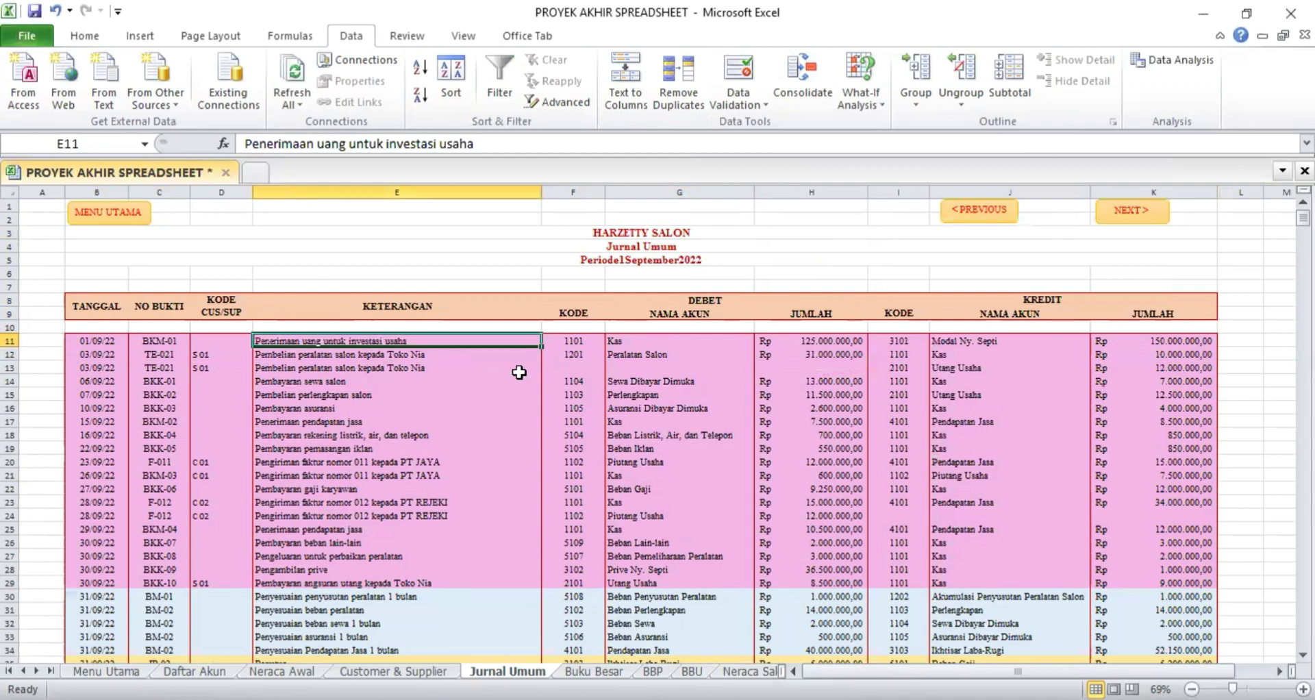
pyautogui.click(573, 343)
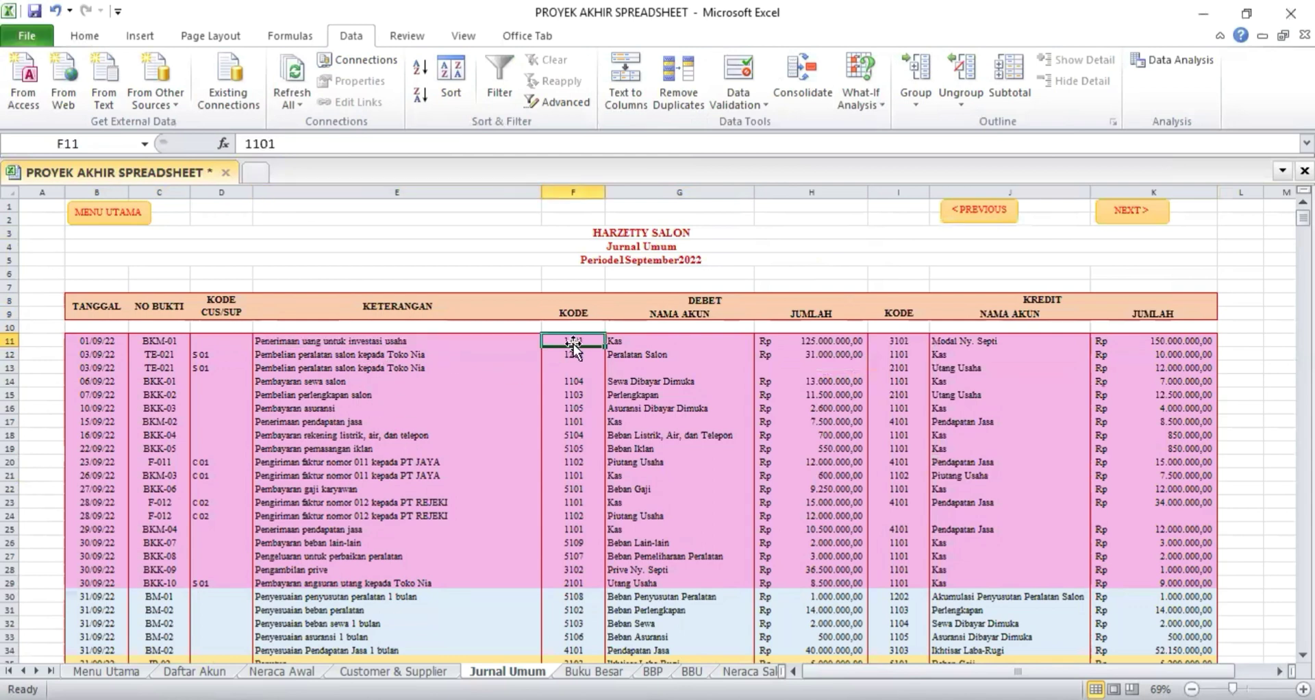
pyautogui.press('Right')
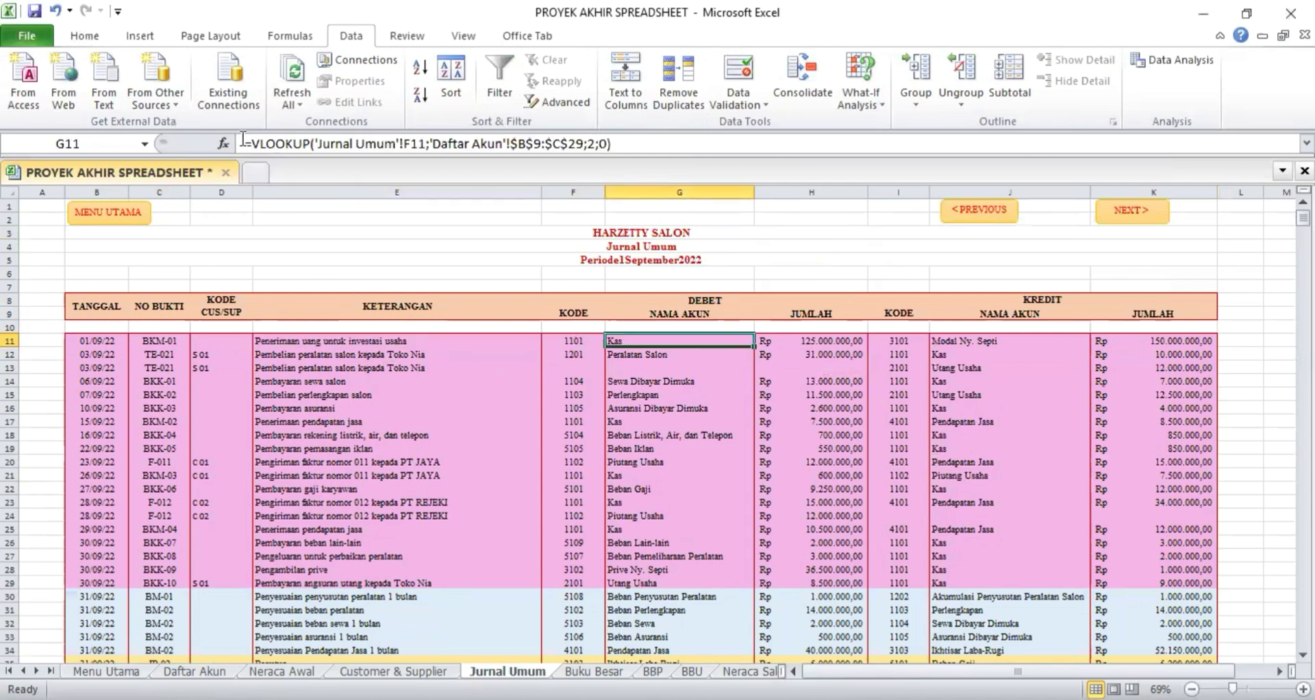
pyautogui.moveTo(243, 139); pyautogui.dragTo(642, 152)
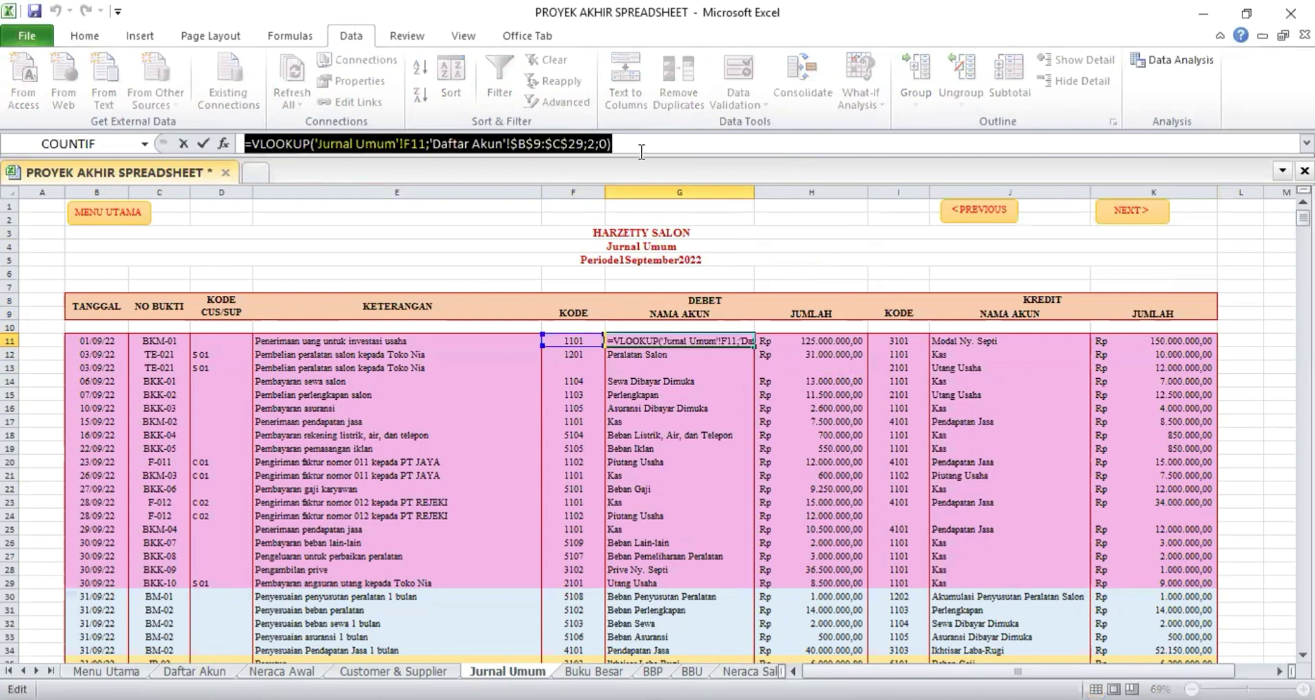
pyautogui.press('Return')
# Examine the first entry's debit JUMLAH and the credit account-name lookup formula in J11, leaving both as they are.
pyautogui.click(807, 343)
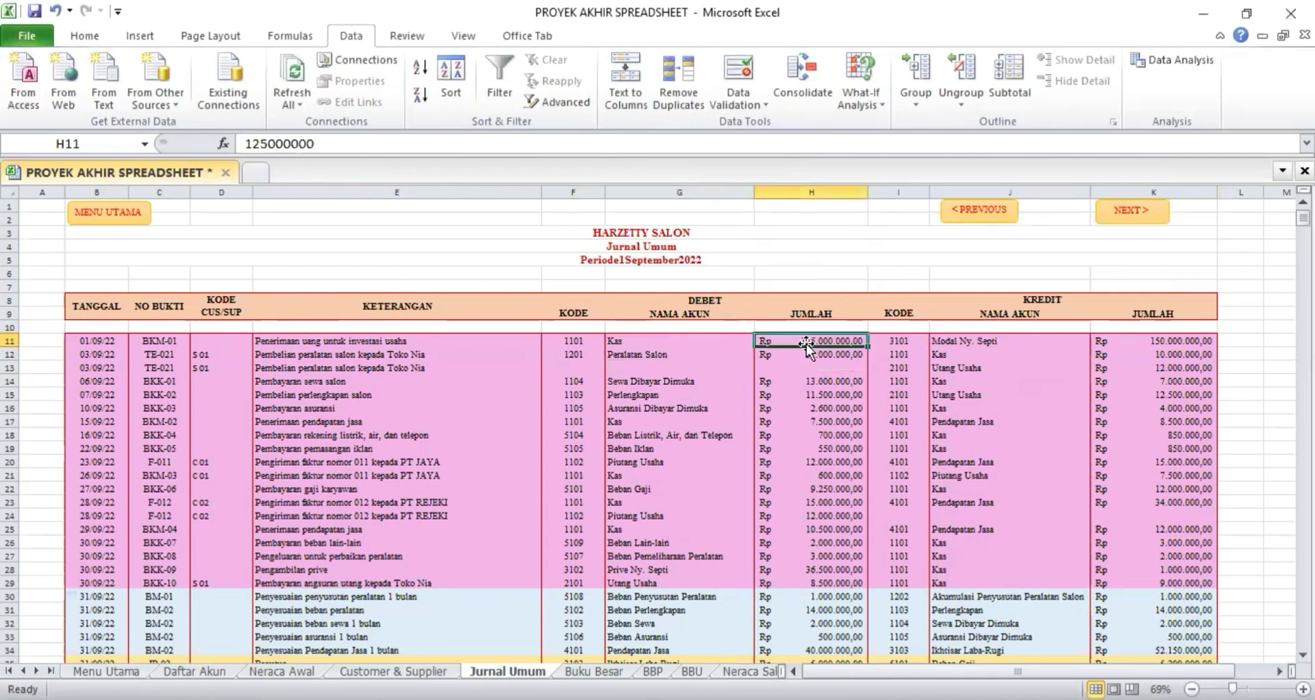
pyautogui.press('Right')
pyautogui.press('Right')
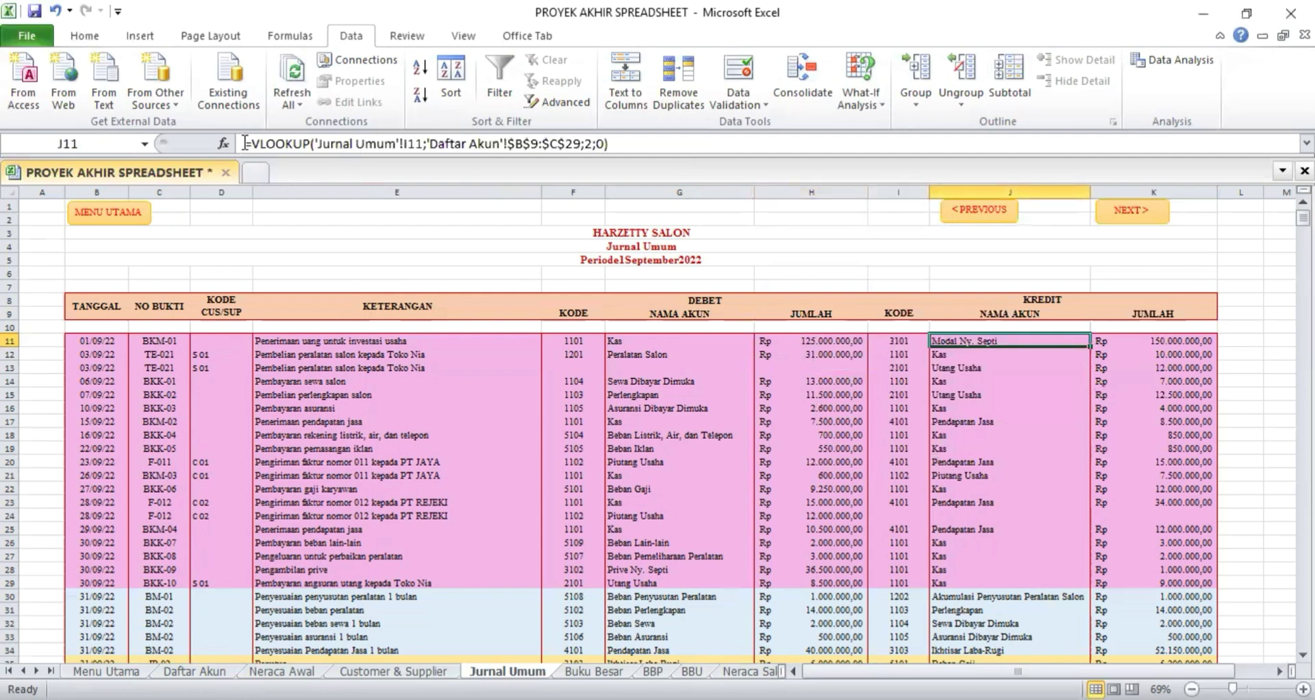
pyautogui.moveTo(245, 143); pyautogui.dragTo(641, 151)
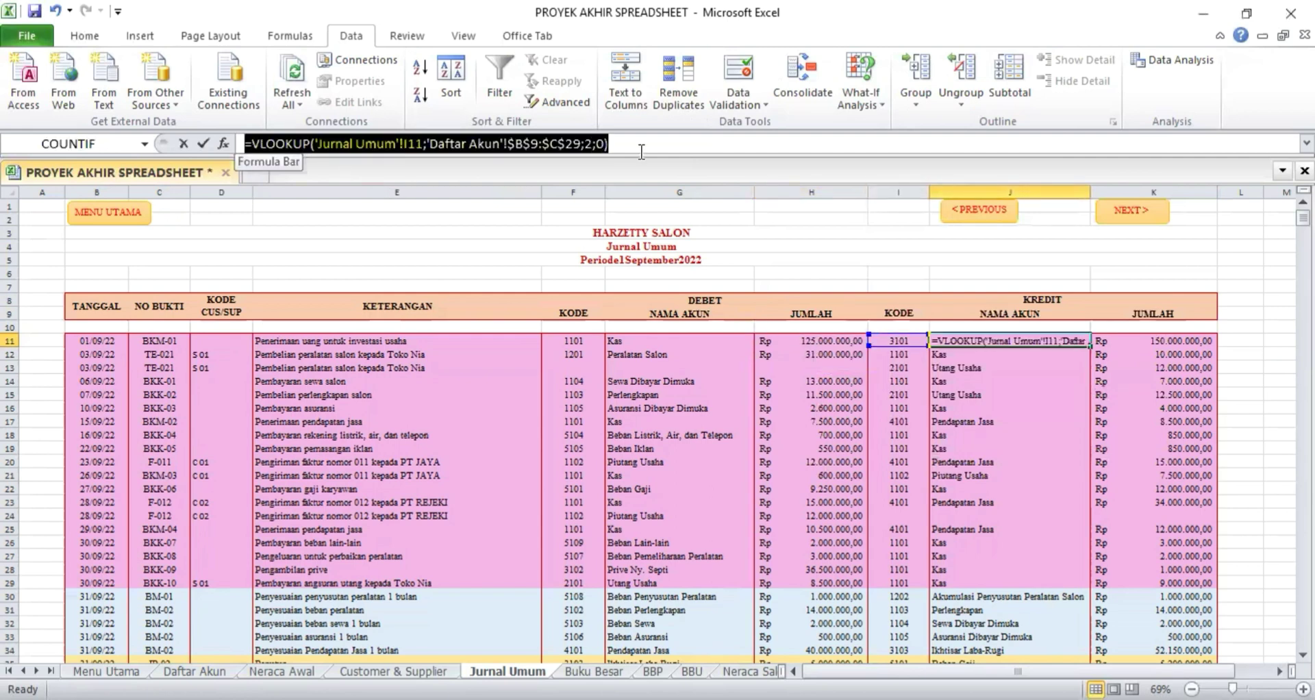
pyautogui.press('Return')
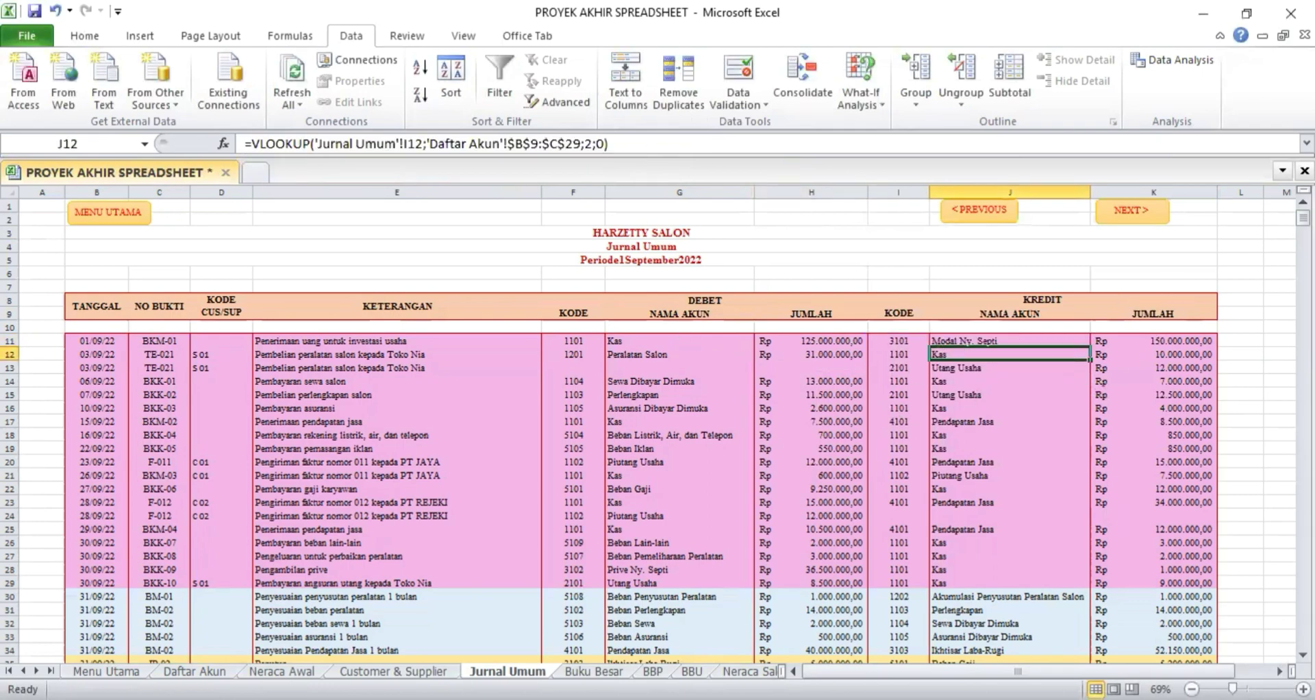
# Inspect the SUM formula for the debit total in H47 of the journal's TOTAL row without changing it.
pyautogui.scroll(-7, 572, 500)
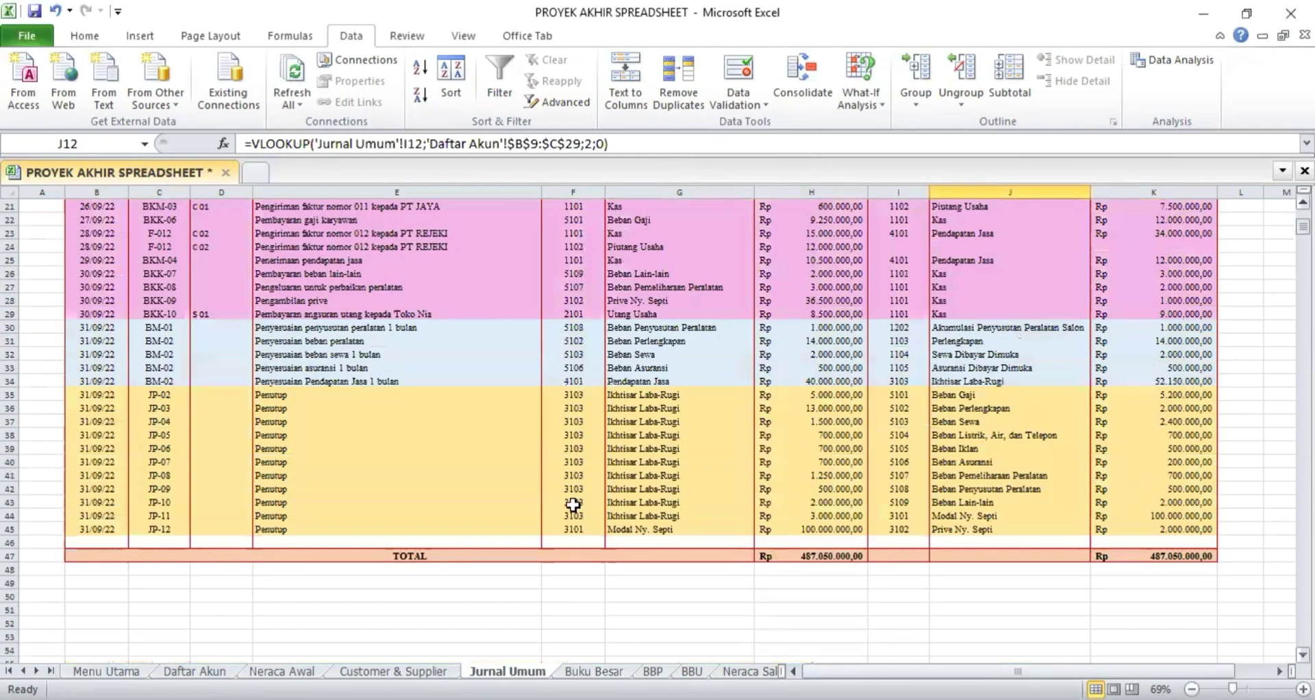
pyautogui.click(531, 552)
pyautogui.press('Right')
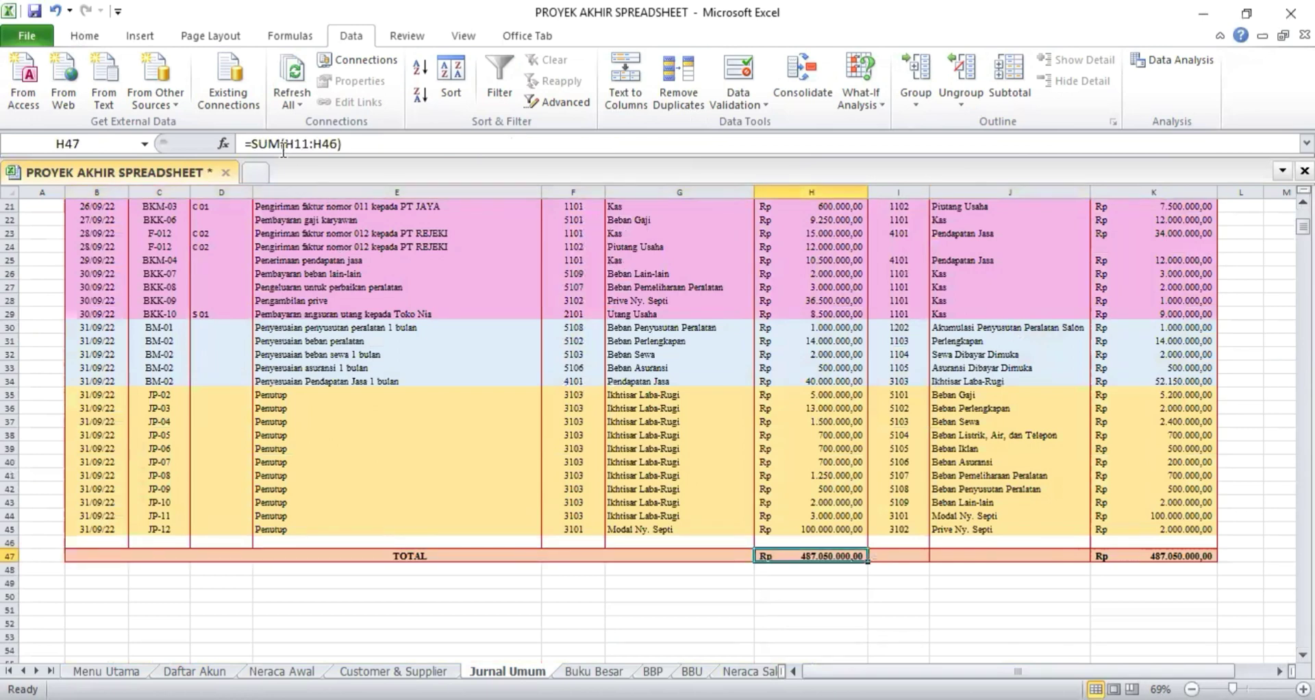
pyautogui.moveTo(245, 146); pyautogui.dragTo(344, 144)
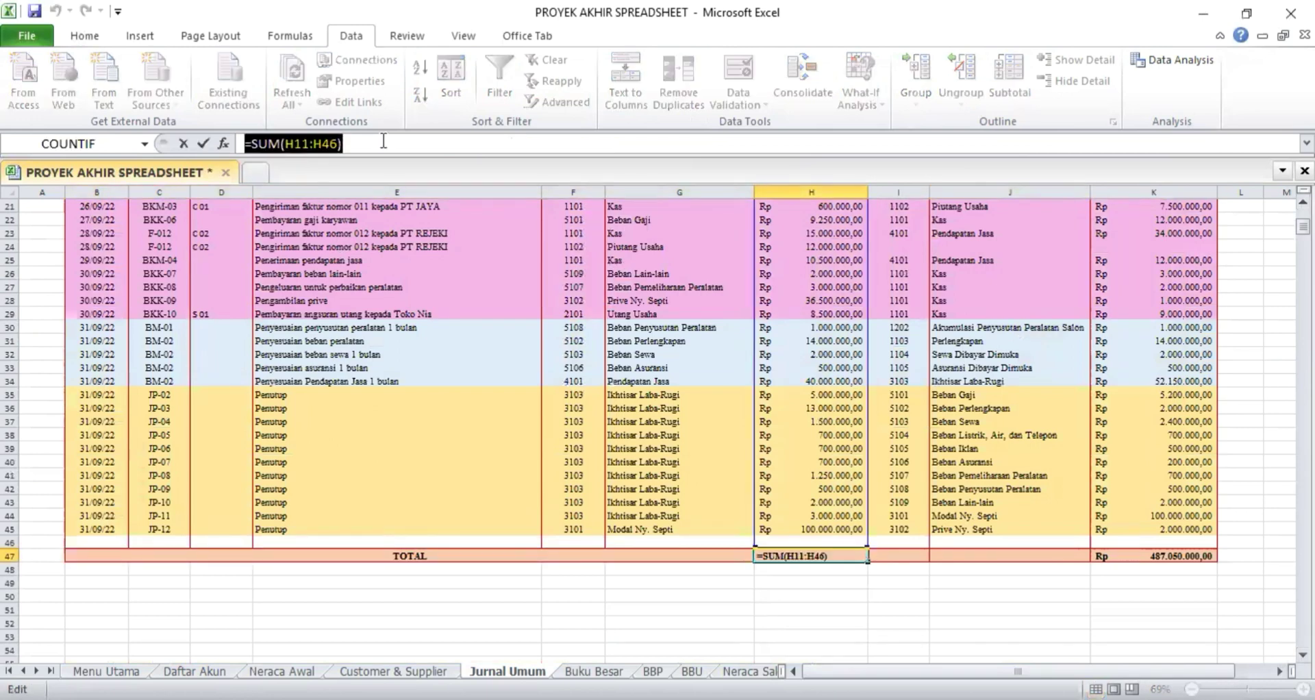
pyautogui.press('Return')
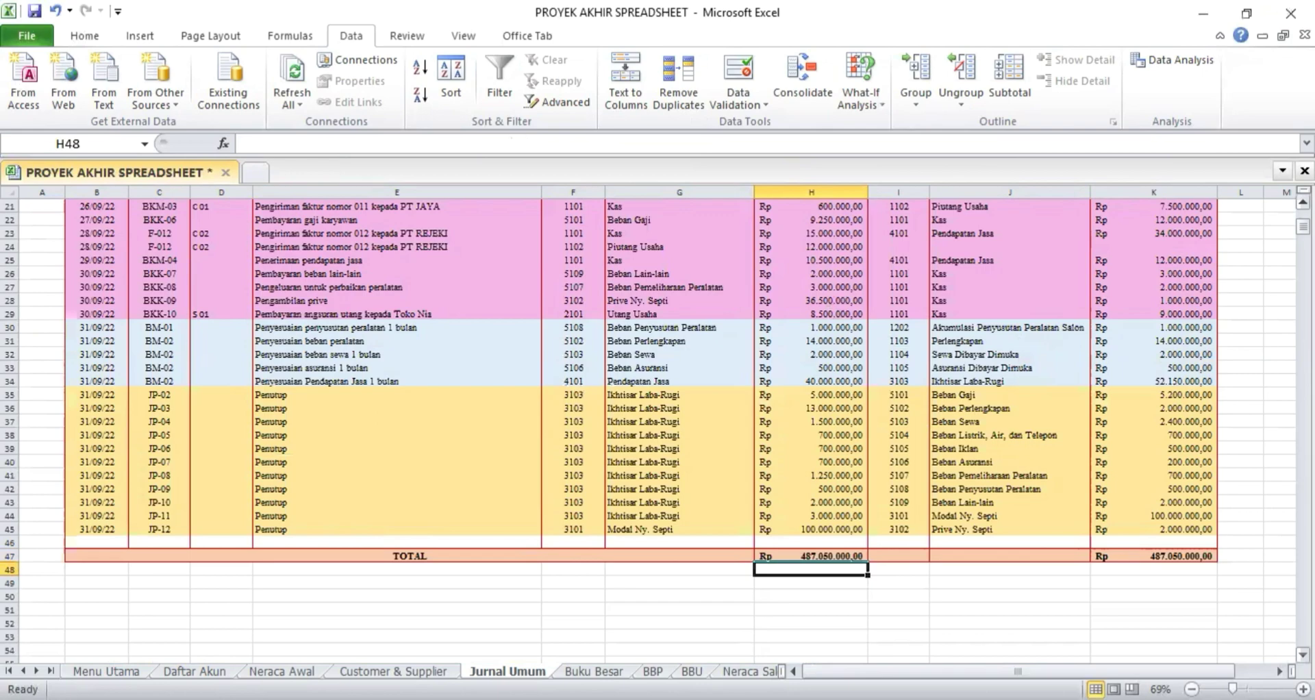
pyautogui.moveTo(1302, 226)
pyautogui.mouseDown()
pyautogui.moveTo(1302, 206)
pyautogui.moveTo(1303, 229)
pyautogui.mouseUp()
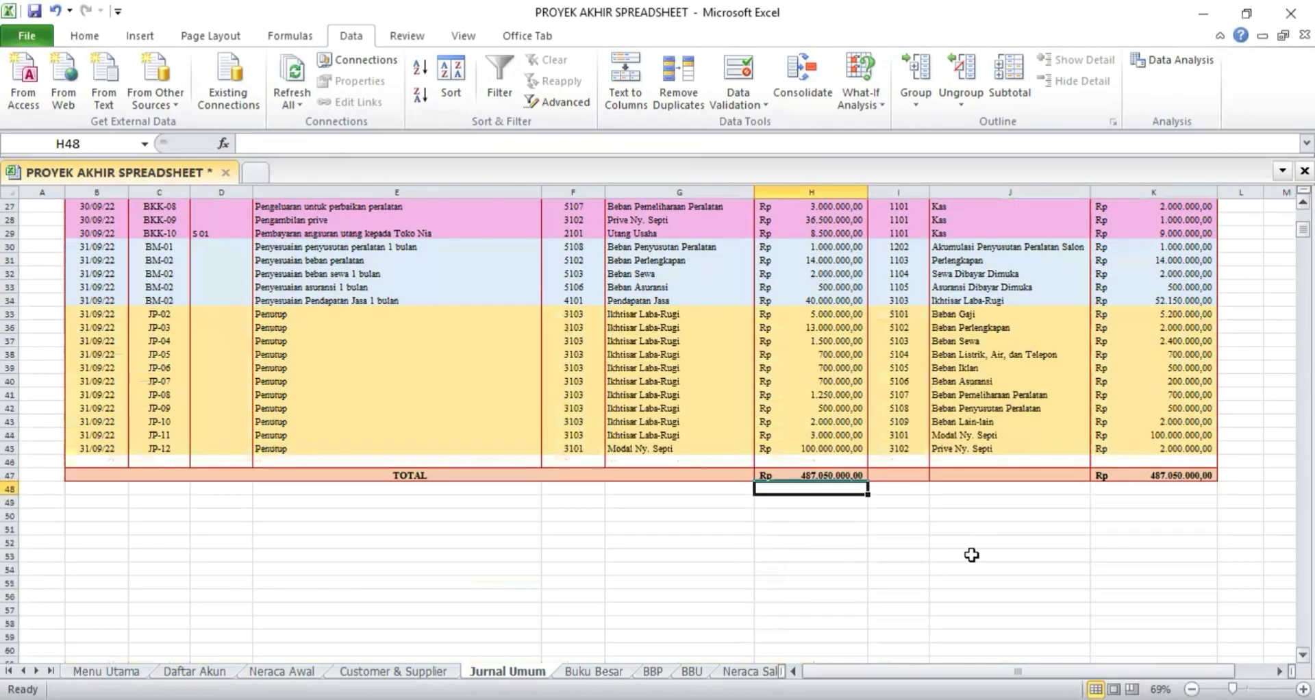
pyautogui.click(837, 475)
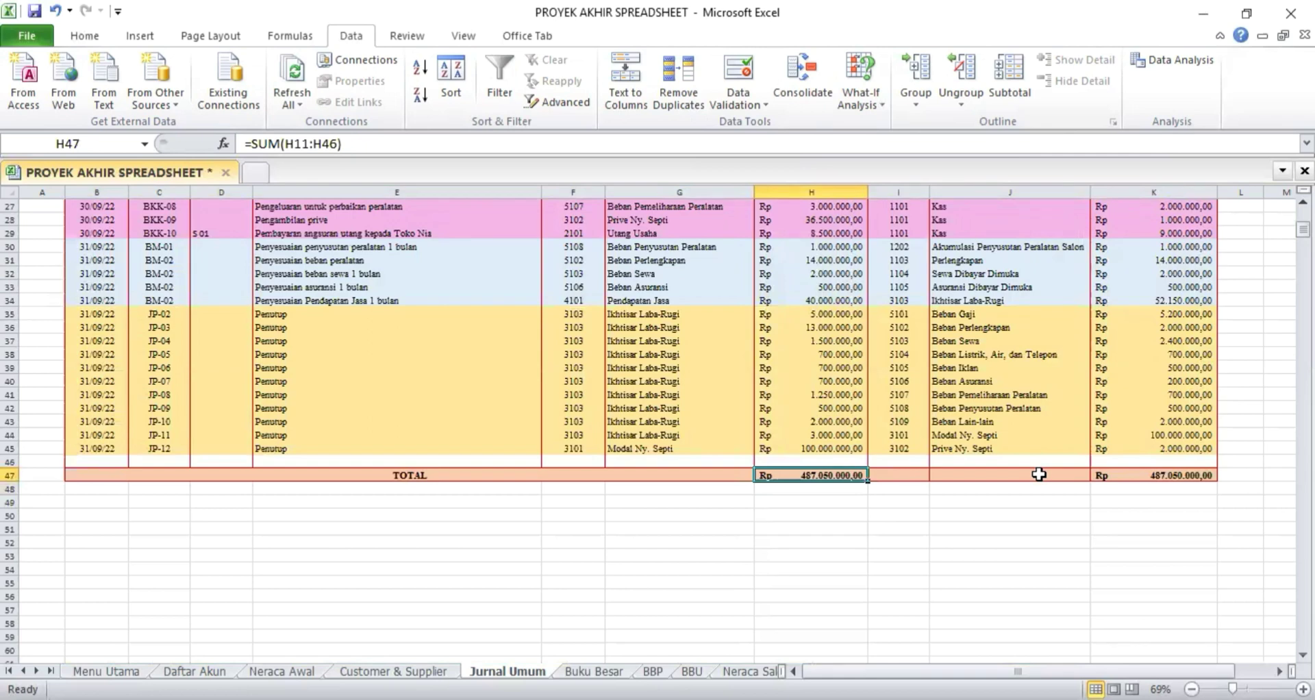
# Show the Buku Besar sheet and inspect the period formula in C8 without changing it.
pyautogui.click(593, 671)
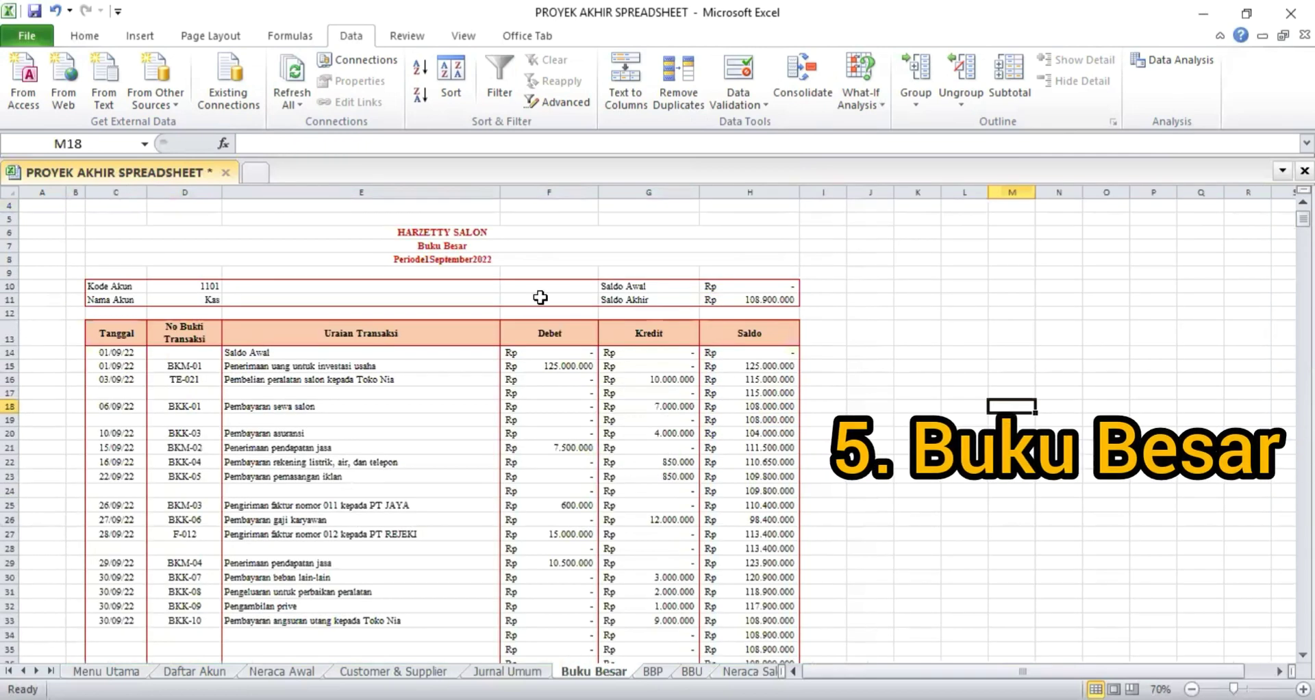
pyautogui.click(474, 257)
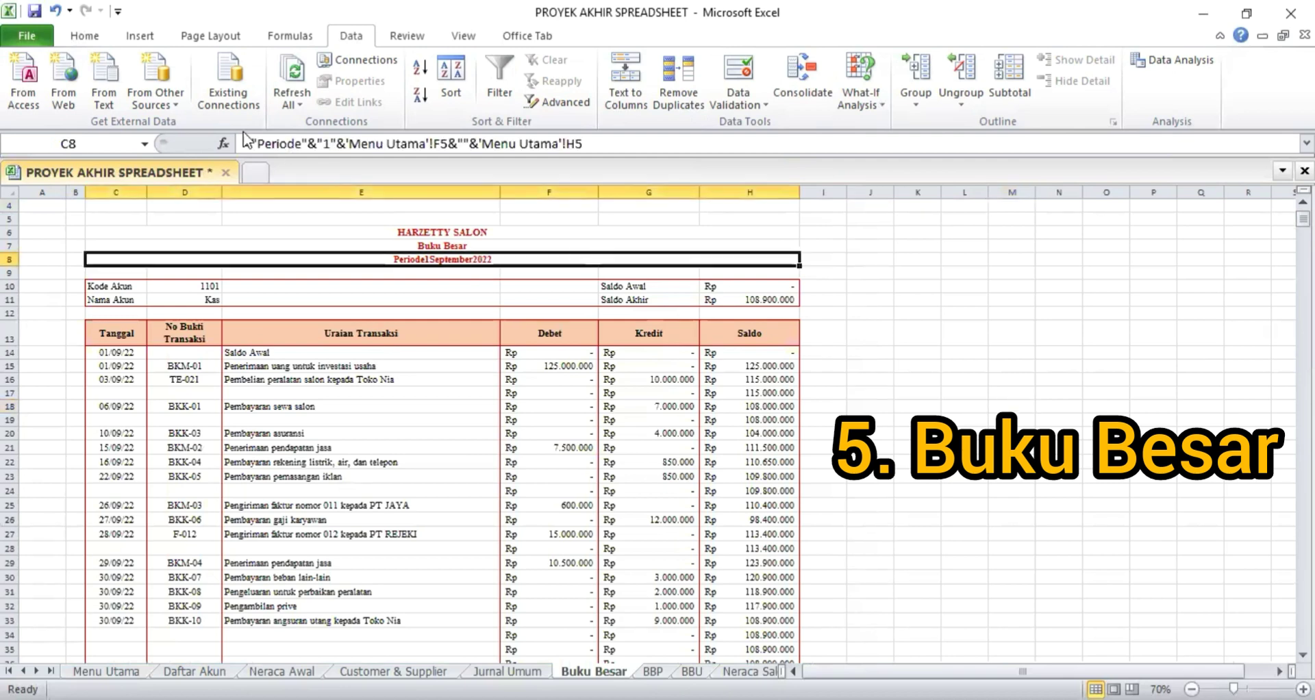
pyautogui.moveTo(243, 142); pyautogui.dragTo(600, 145)
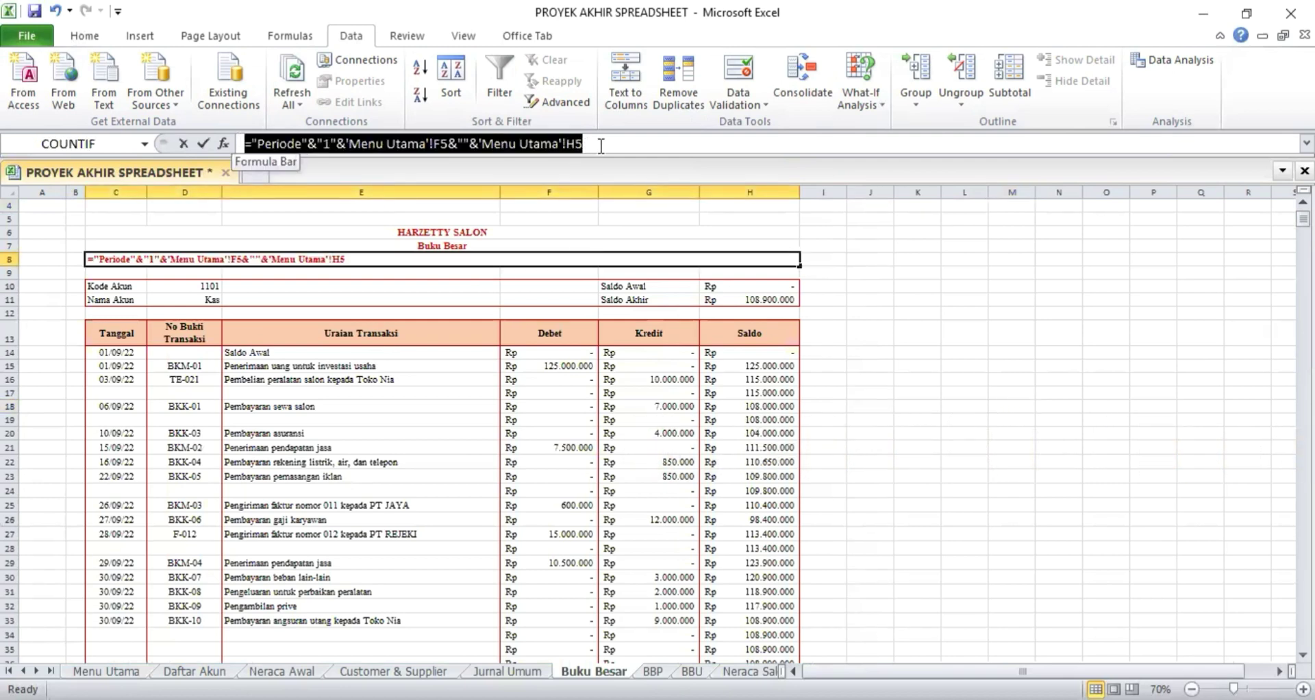
pyautogui.press('Return')
# Show the Kode Akun field in the ledger header and view the account code choices in D10.
pyautogui.click(113, 287)
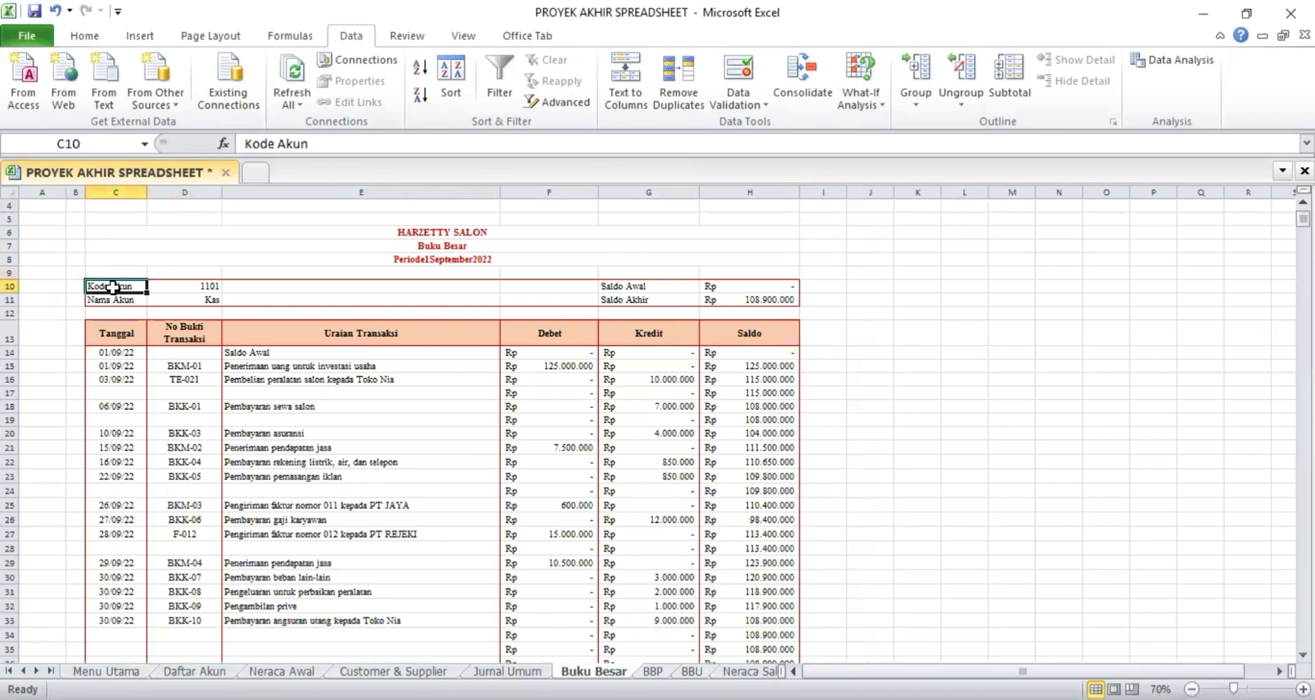
pyautogui.press('Right')
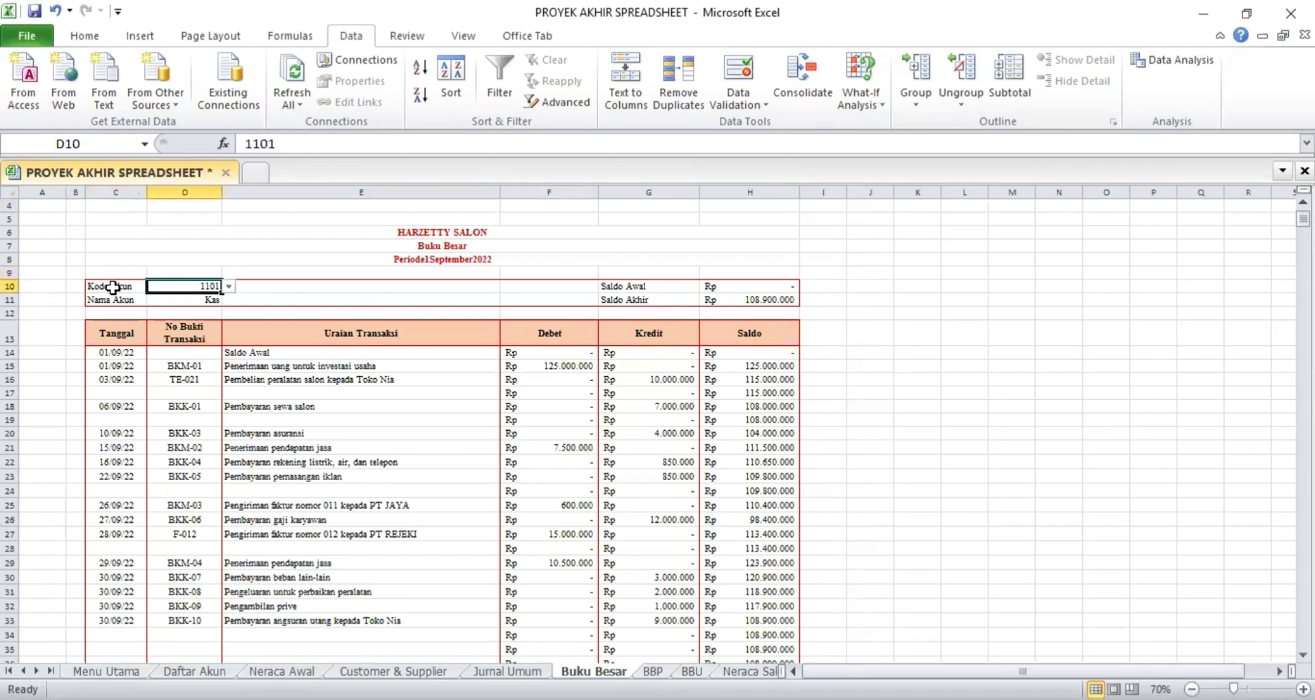
pyautogui.click(229, 286)
pyautogui.click(270, 258)
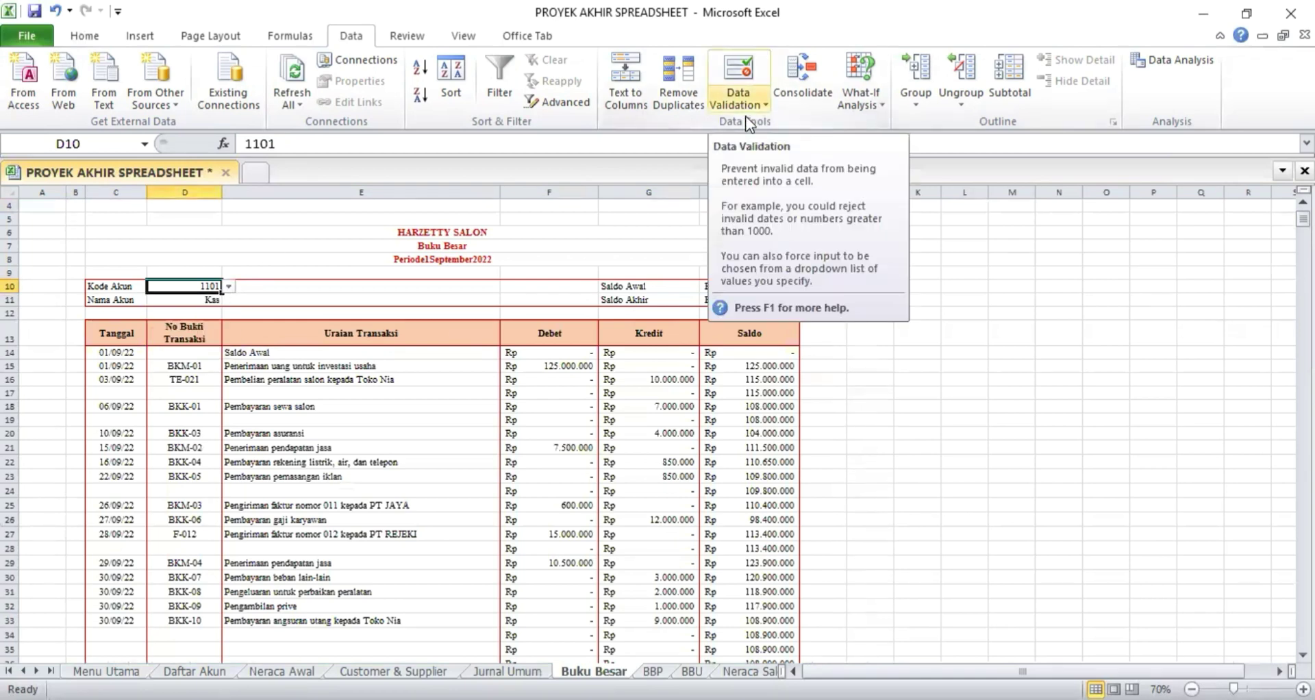
# Inspect D10's data validation, keeping the List type and its account code source, and view the code choices again without picking another.
pyautogui.click(740, 72)
pyautogui.click(942, 271)
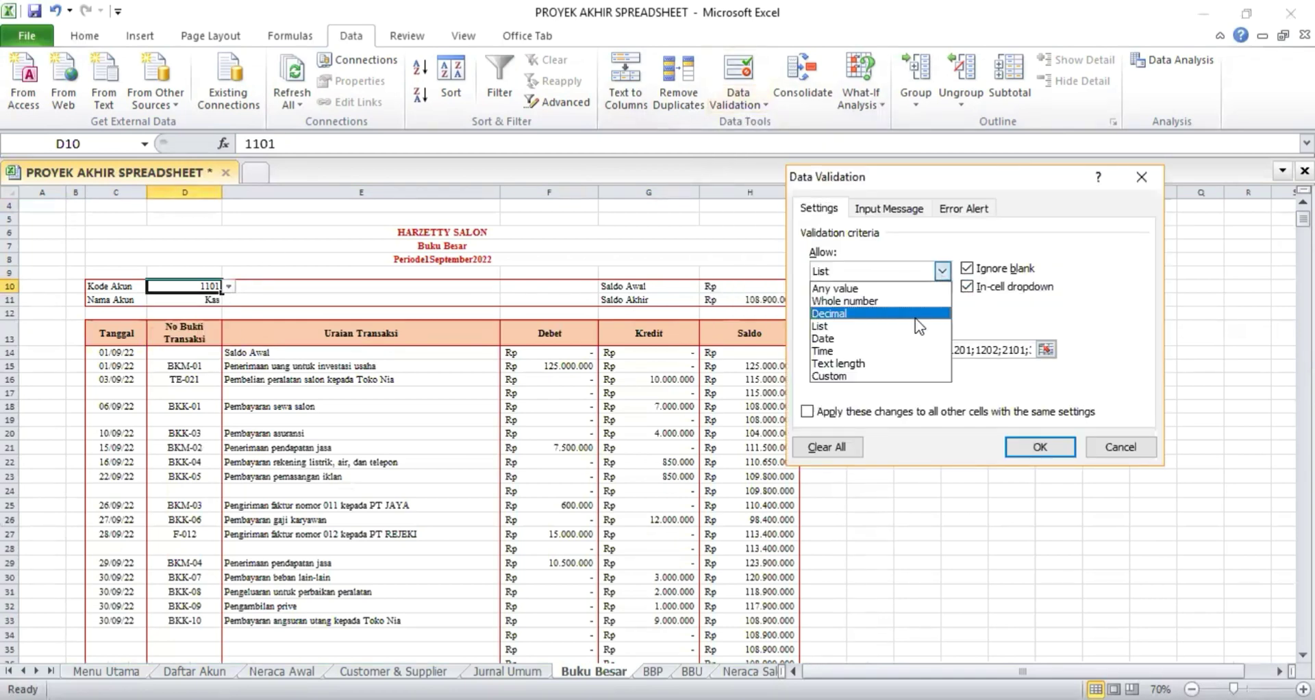
pyautogui.click(918, 331)
pyautogui.click(817, 353)
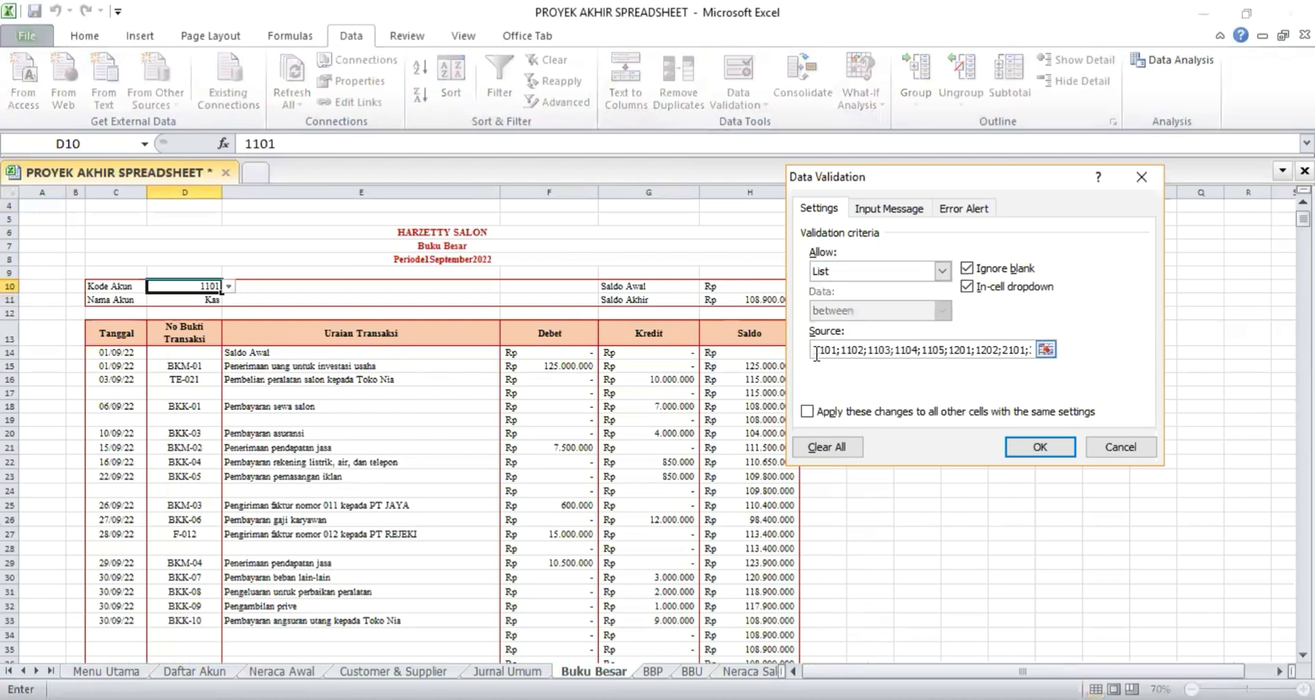
pyautogui.moveTo(816, 351); pyautogui.dragTo(1066, 356)
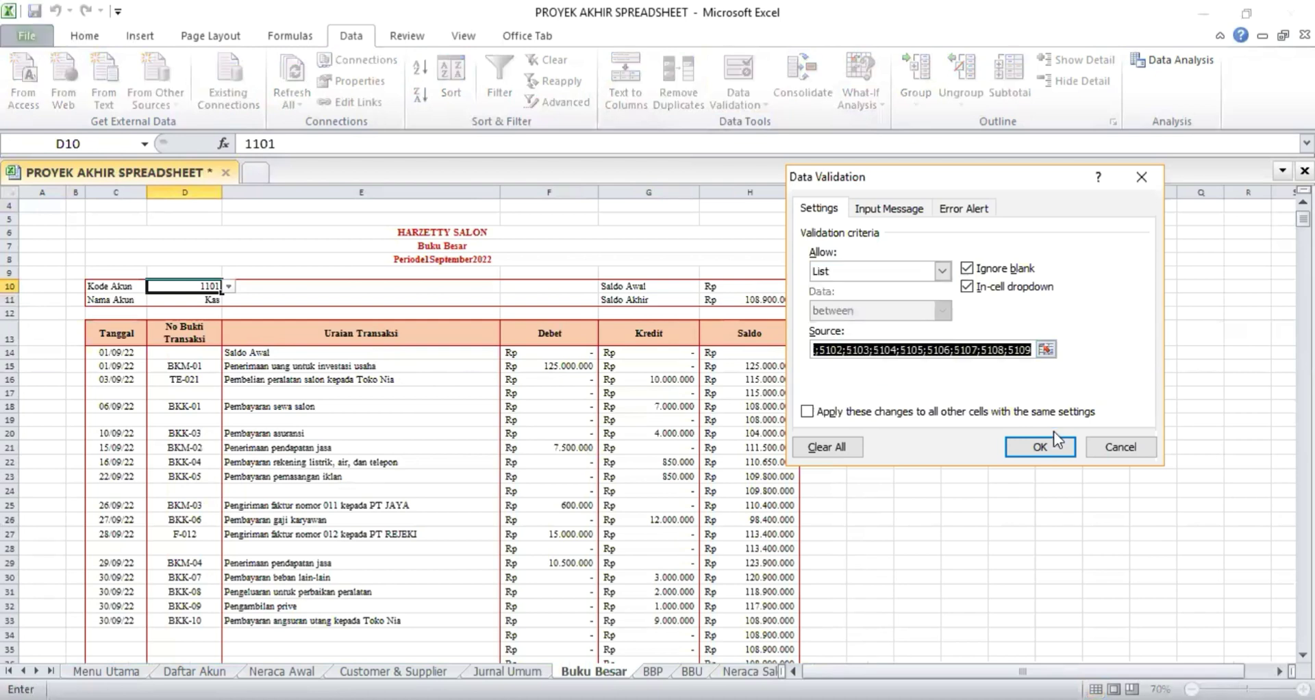
pyautogui.click(1052, 446)
pyautogui.click(228, 286)
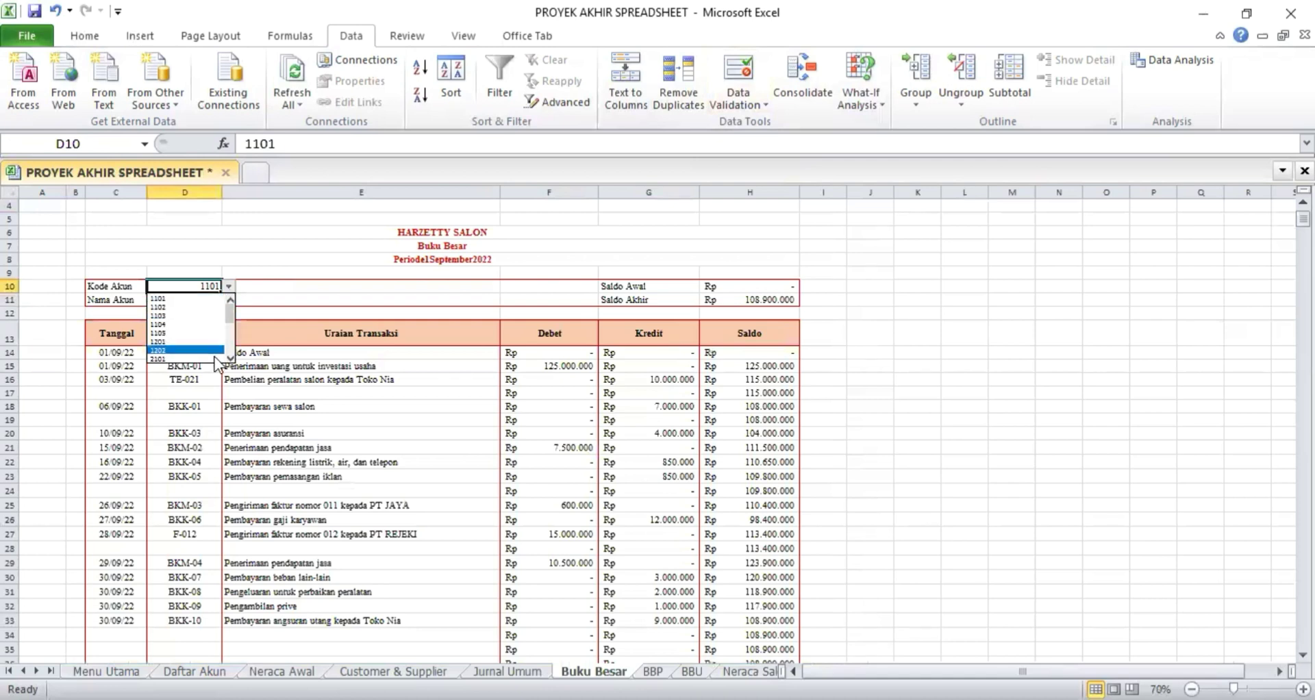
pyautogui.press('Escape')
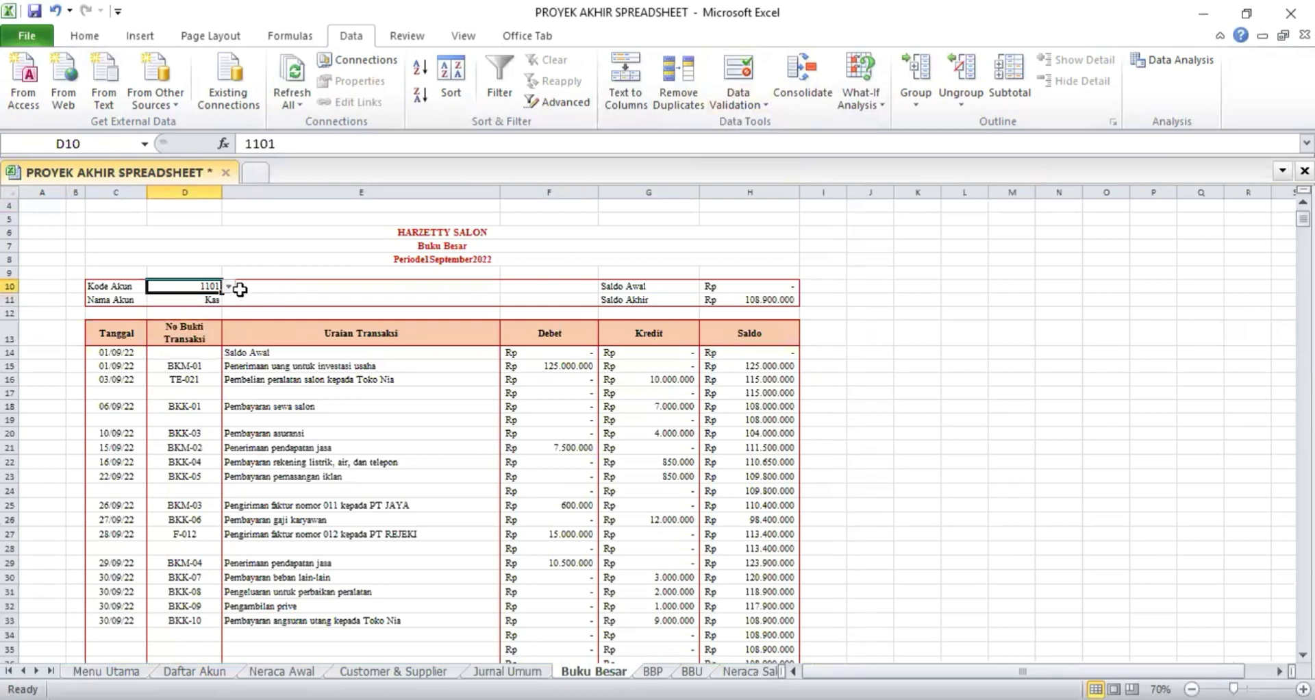
# Inspect the VLOOKUP formula for the account name in D11 of the ledger header without changing it.
pyautogui.click(211, 299)
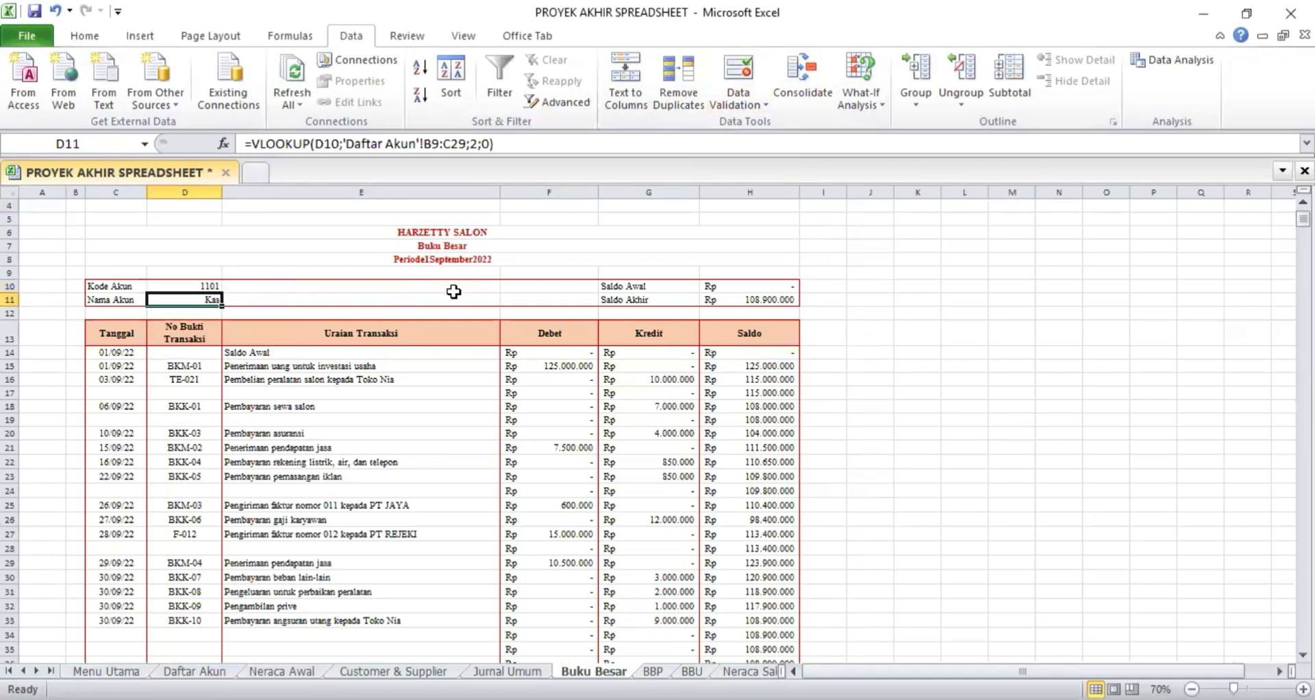
pyautogui.moveTo(246, 139); pyautogui.dragTo(493, 143)
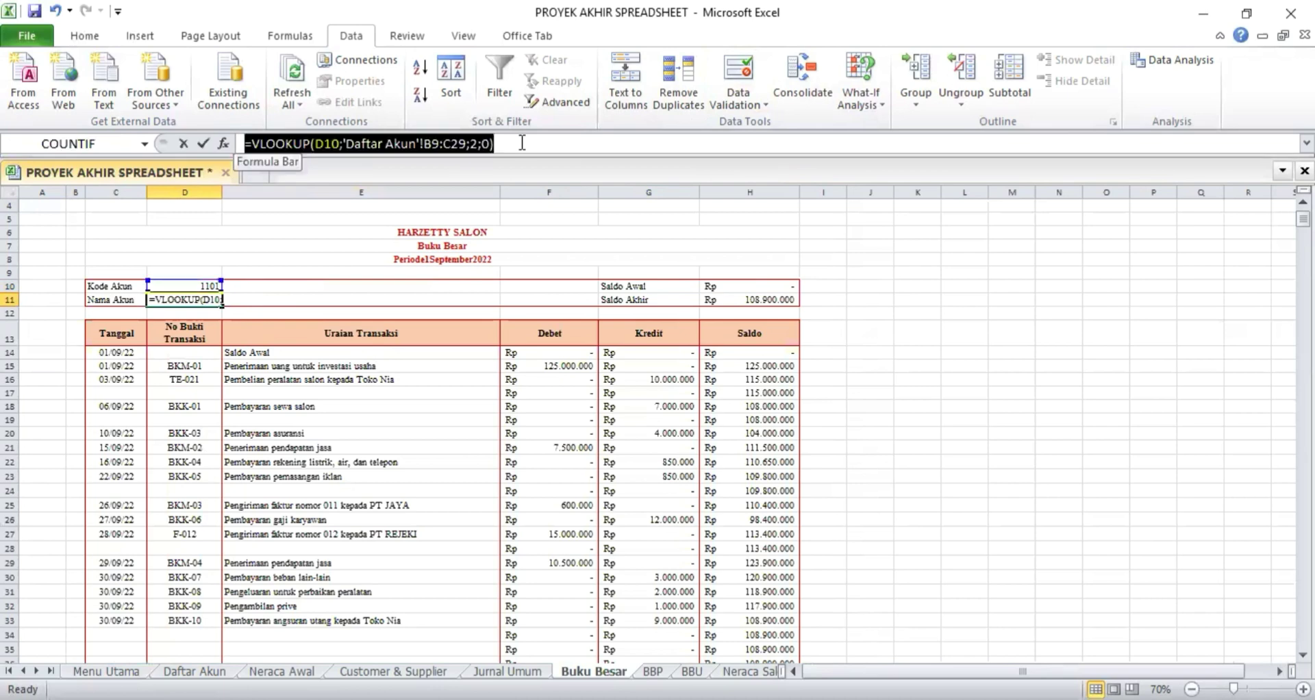
pyautogui.press('Return')
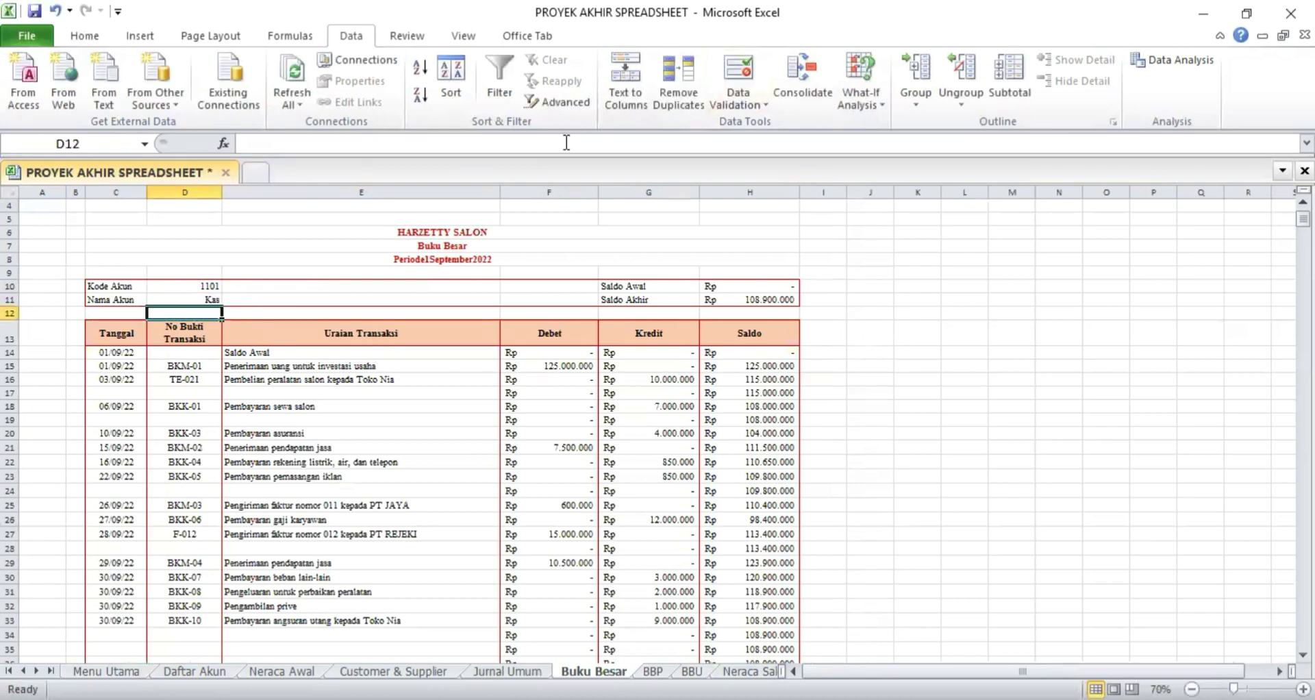
# Inspect the whole nested IF and VLOOKUP formula for Saldo Awal in H10 without changing it.
pyautogui.click(739, 287)
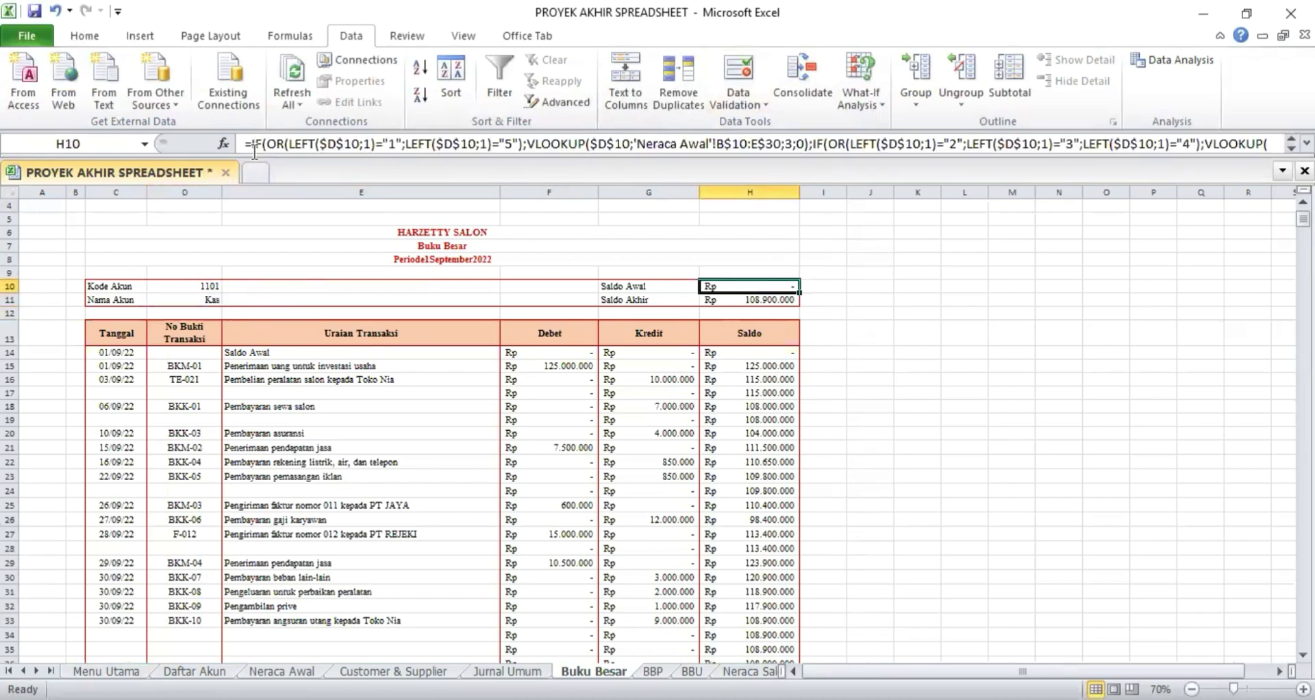
pyautogui.moveTo(245, 143); pyautogui.dragTo(374, 159)
pyautogui.moveTo(266, 159); pyautogui.dragTo(1240, 164)
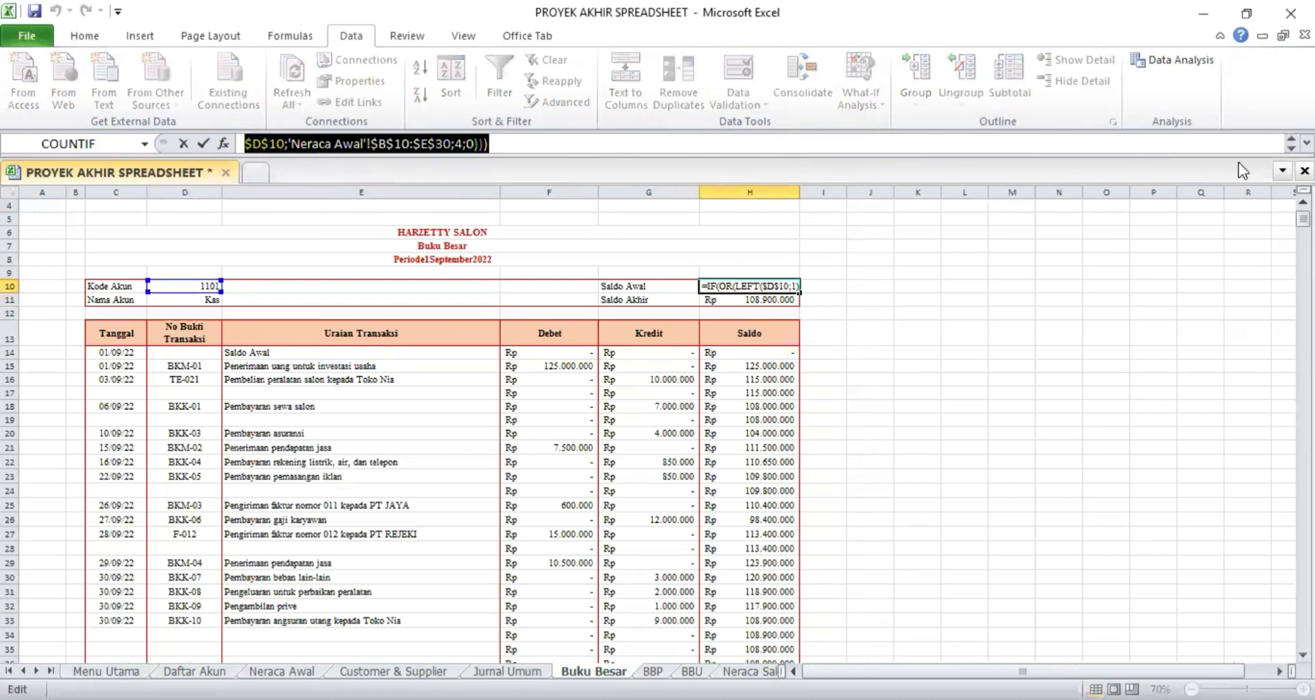
pyautogui.press('Return')
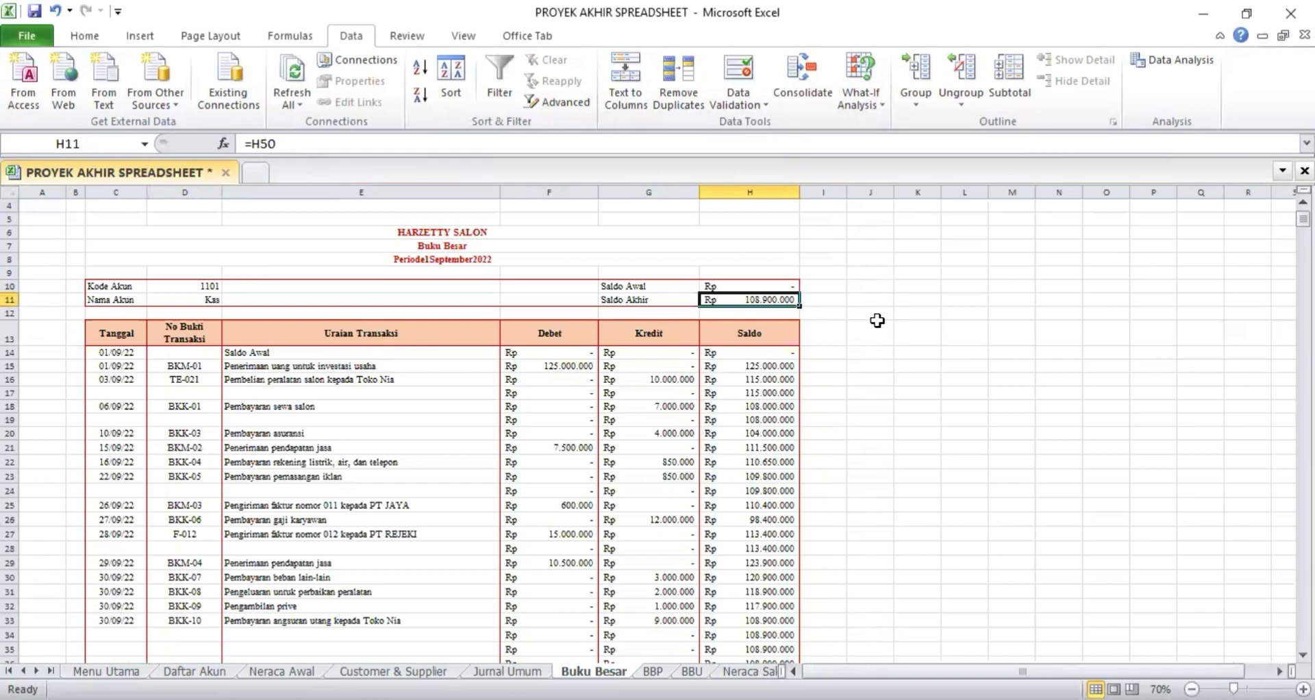
# Trace the Saldo Akhir reference in H11 to the TOTAL row's balance cell H50 and return to H11.
pyautogui.scroll(-9, 1227, 255)
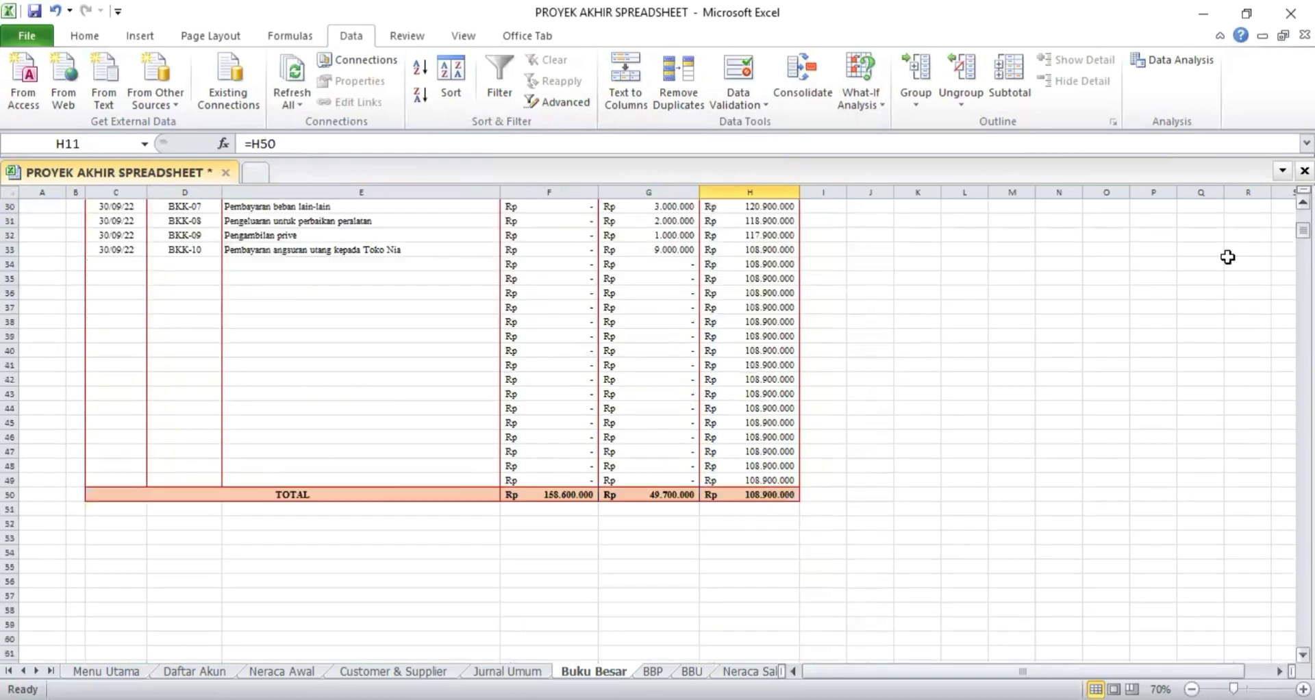
pyautogui.click(749, 494)
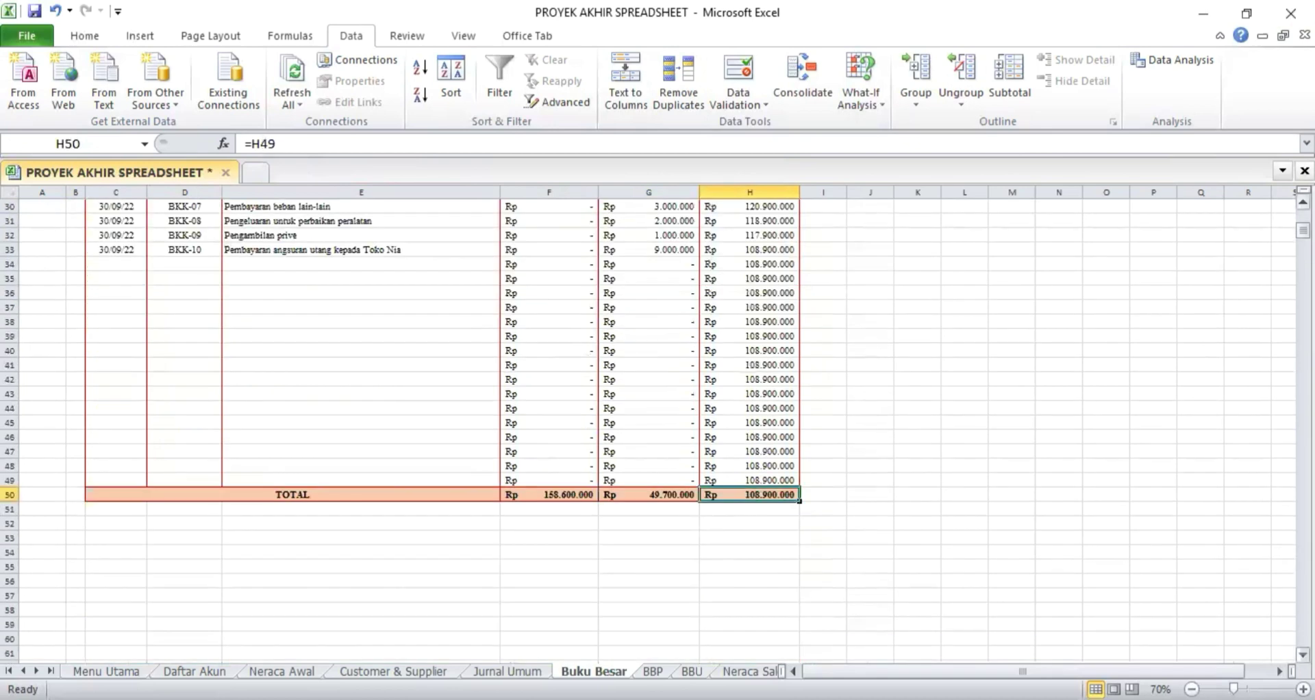
pyautogui.scroll(10, 777, 346)
pyautogui.click(776, 340)
# Inspect the Tanggal formula in C15 and the No Bukti Transaksi formula in D15 without changing them.
pyautogui.click(121, 395)
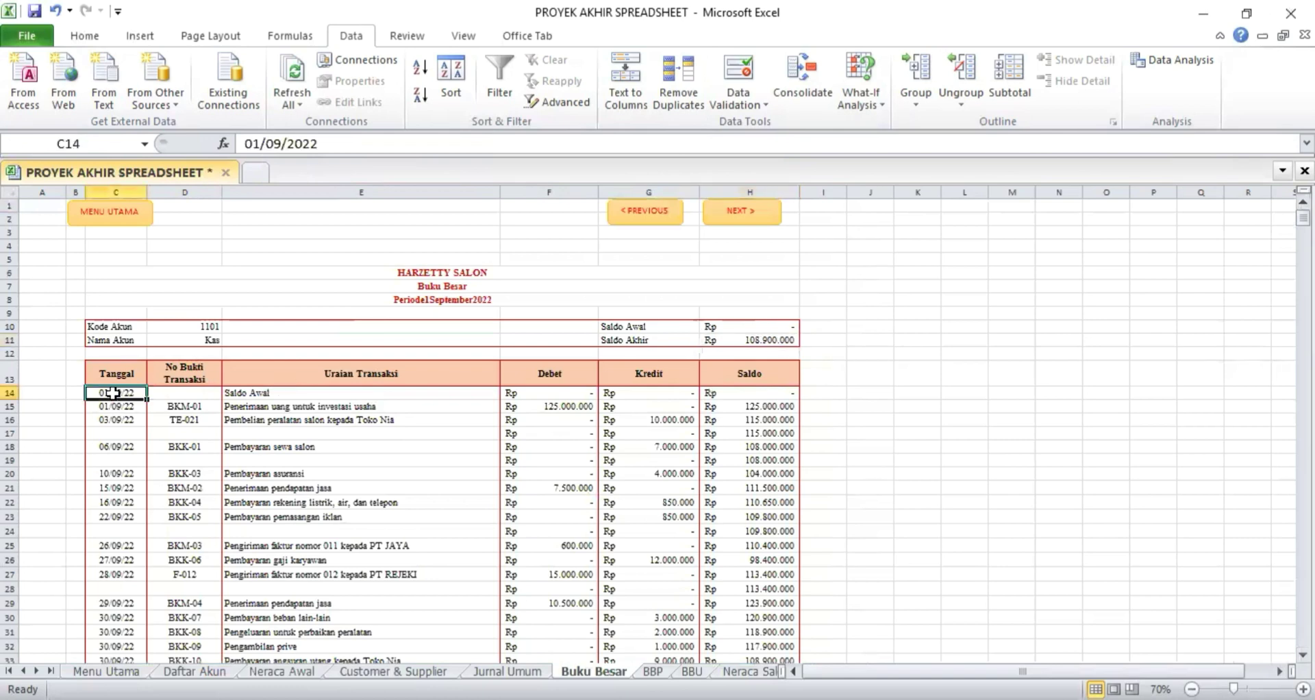
pyautogui.press('Down')
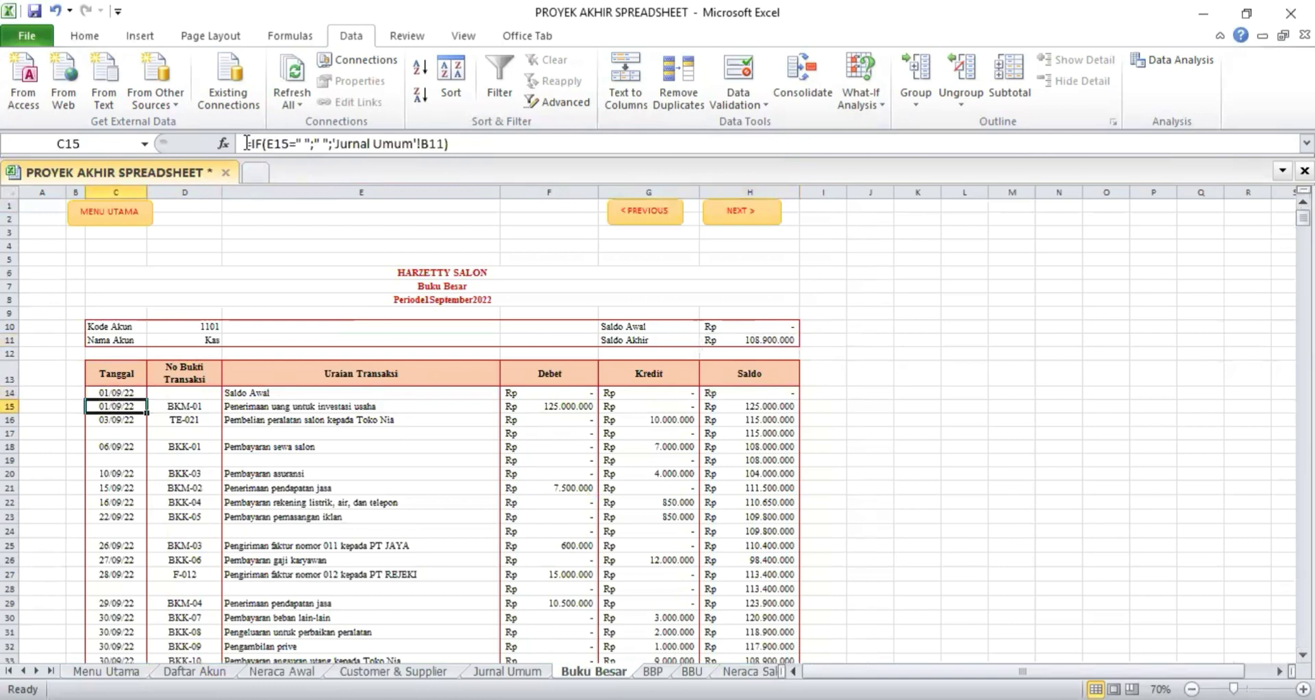
pyautogui.moveTo(246, 142); pyautogui.dragTo(453, 142)
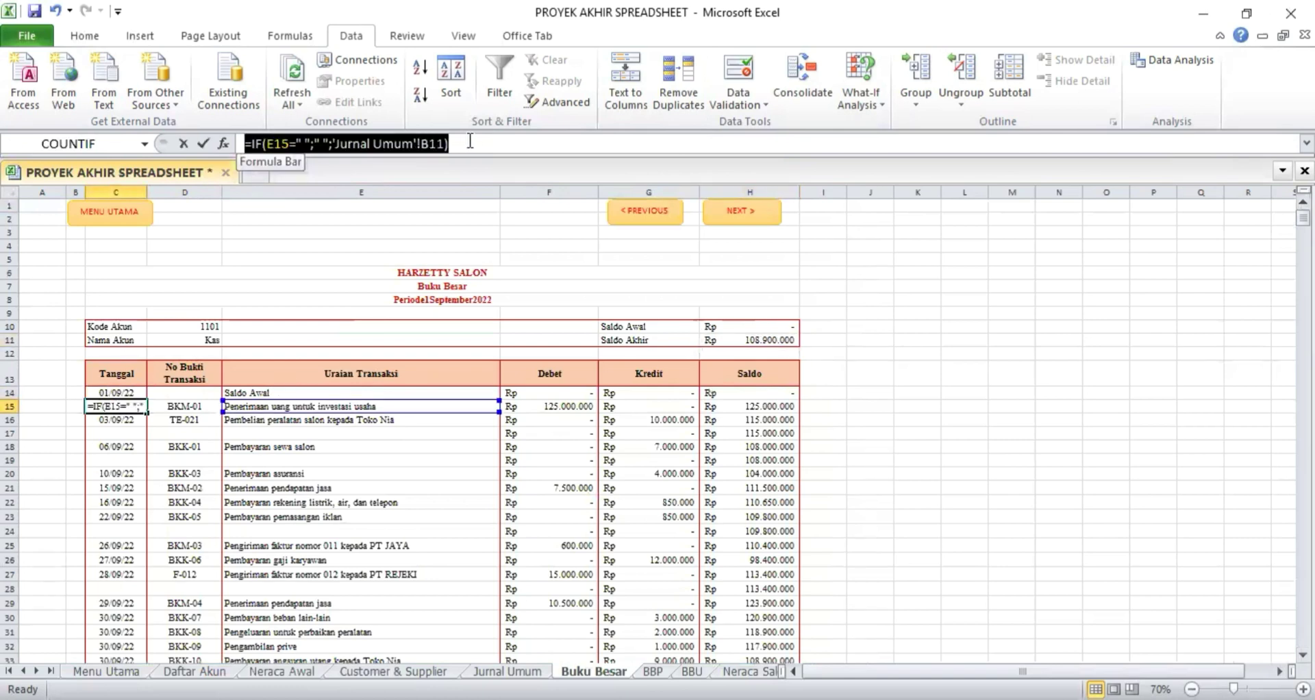
pyautogui.press('Return')
pyautogui.click(168, 406)
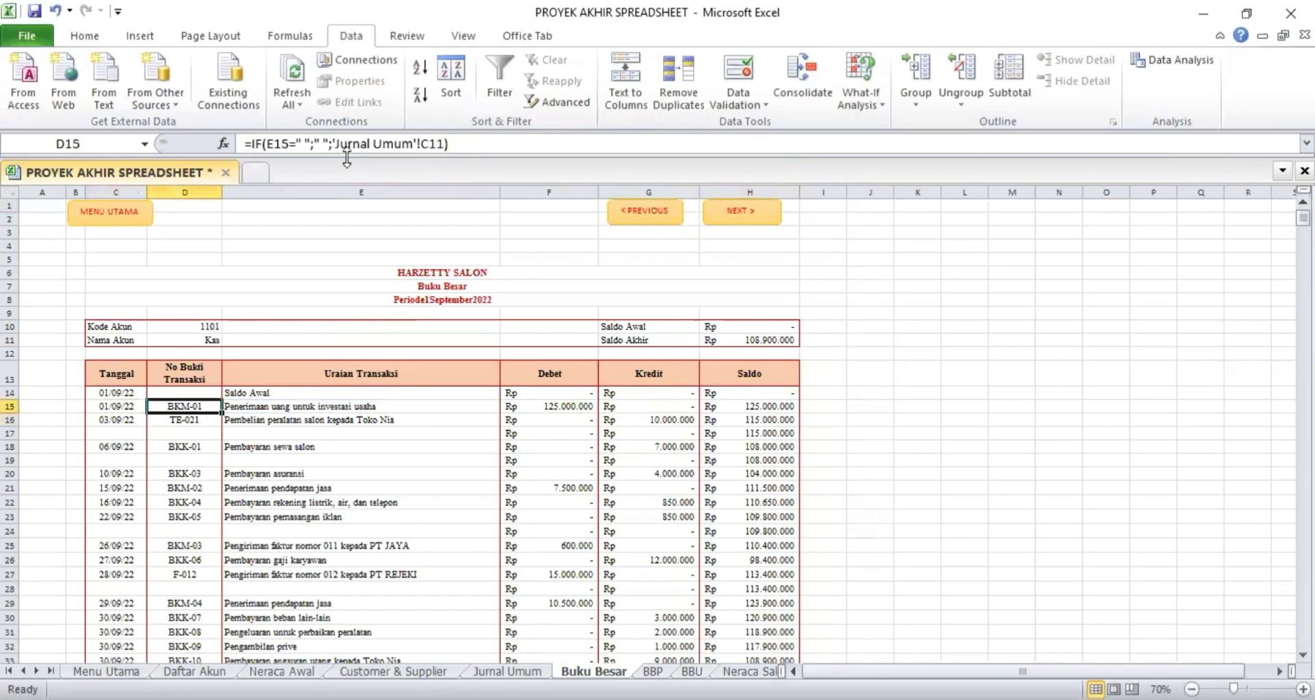
pyautogui.moveTo(245, 143); pyautogui.dragTo(450, 143)
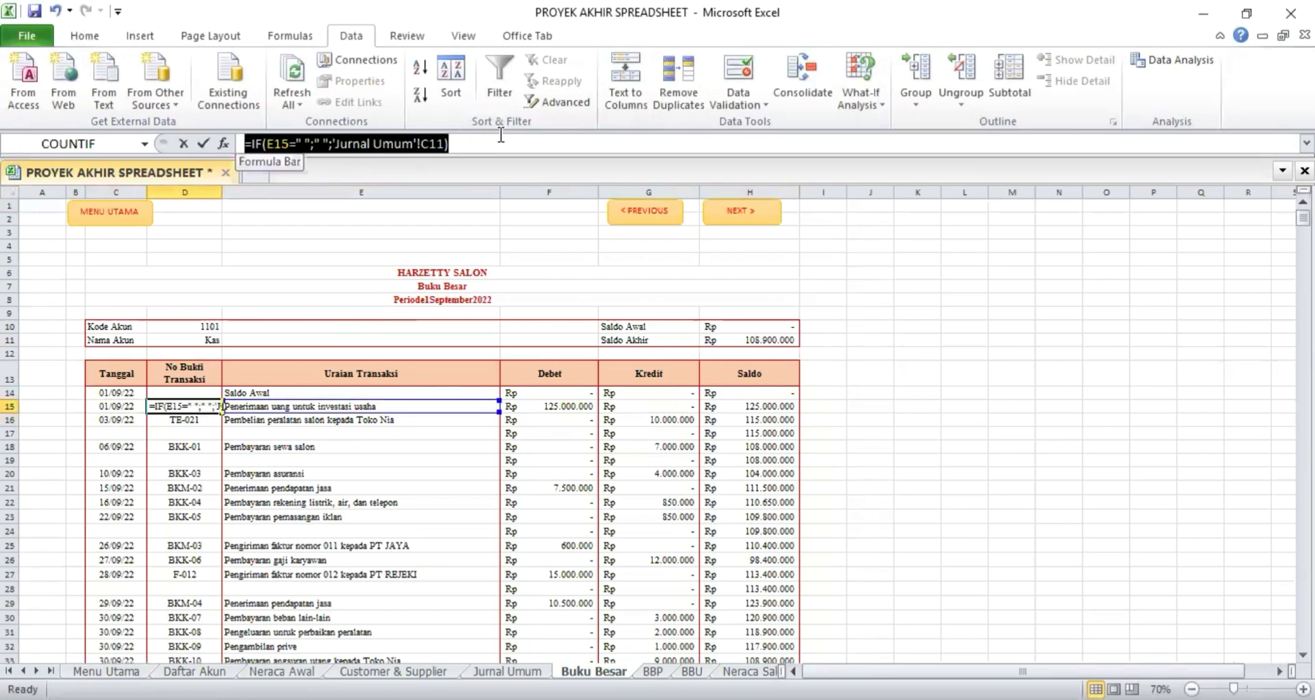
pyautogui.press('Return')
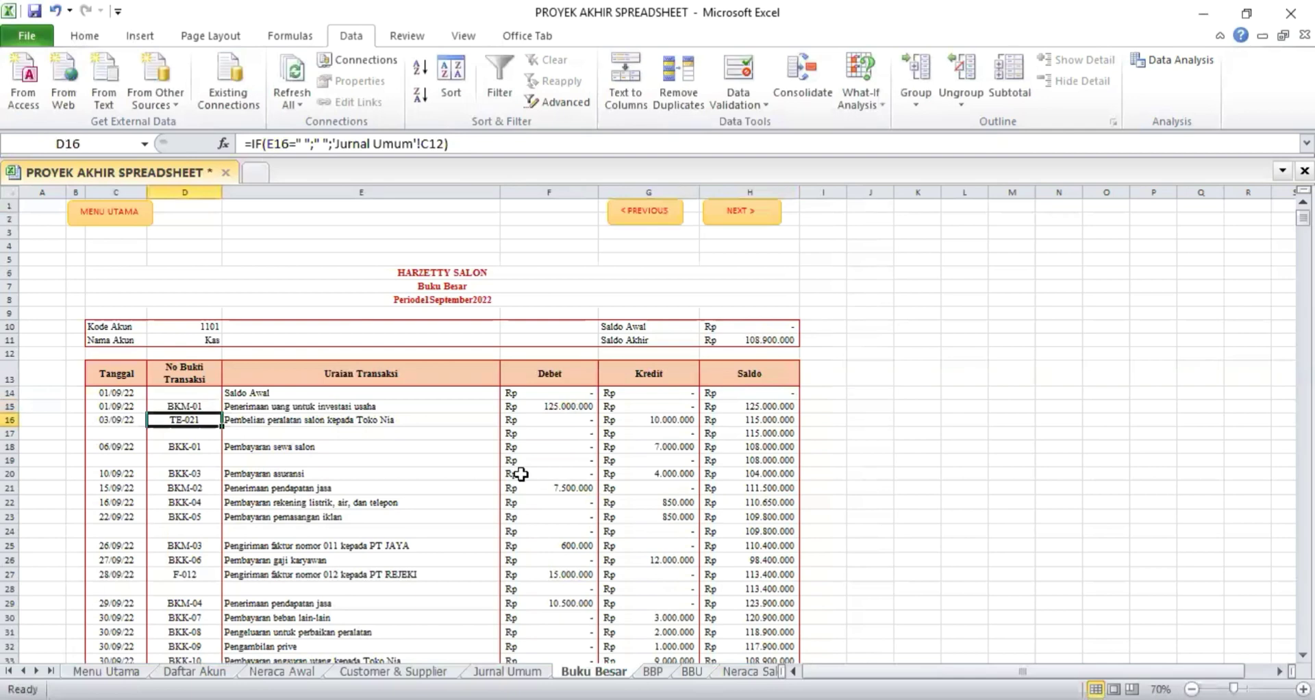
# Show the Saldo Awal entry in E14 and inspect the Uraian Transaksi IF formula in E15 without changing it.
pyautogui.click(280, 394)
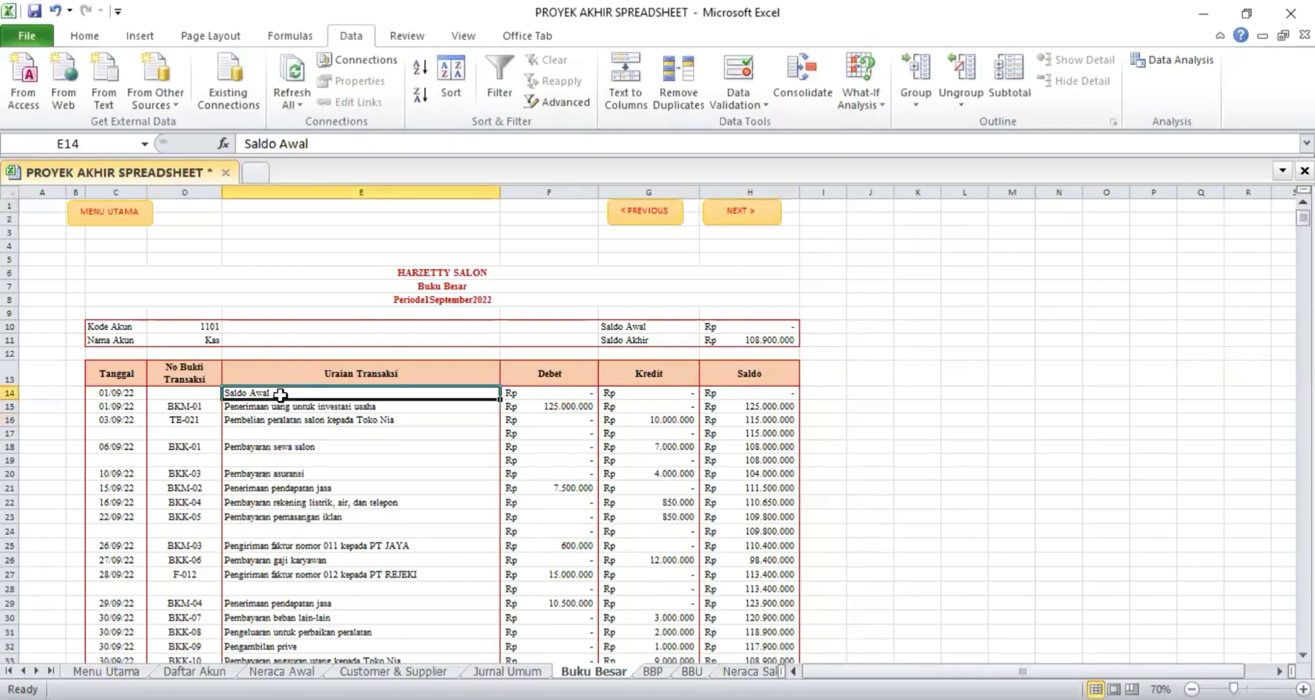
pyautogui.press('Down')
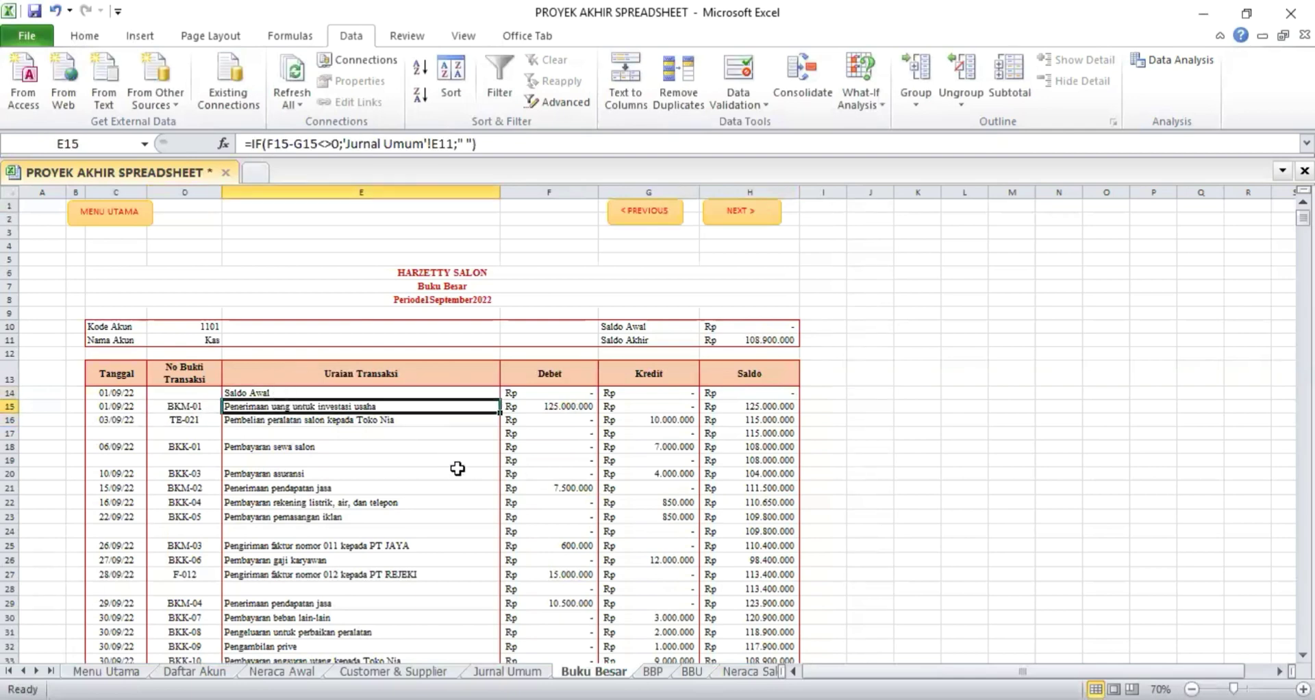
pyautogui.moveTo(246, 146); pyautogui.dragTo(518, 158)
pyautogui.press('Return')
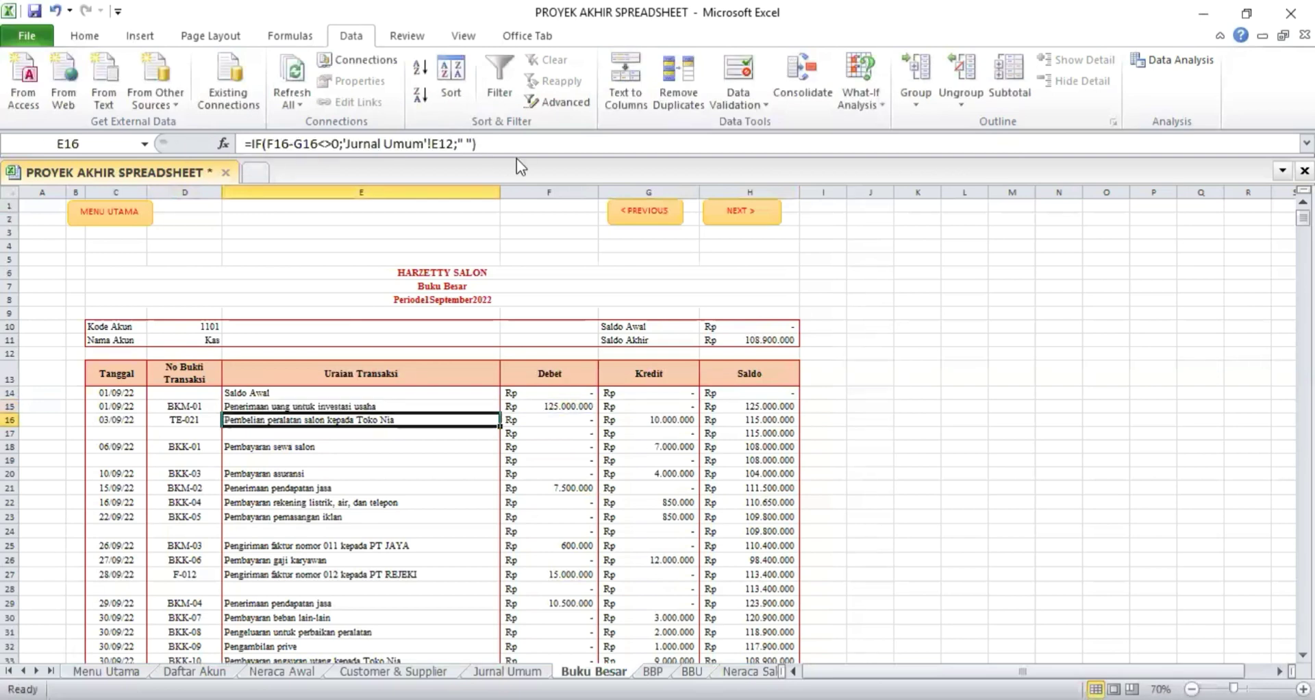
# Inspect the Debet formula in F15 and the Kredit formula in G15 without changing them.
pyautogui.click(587, 408)
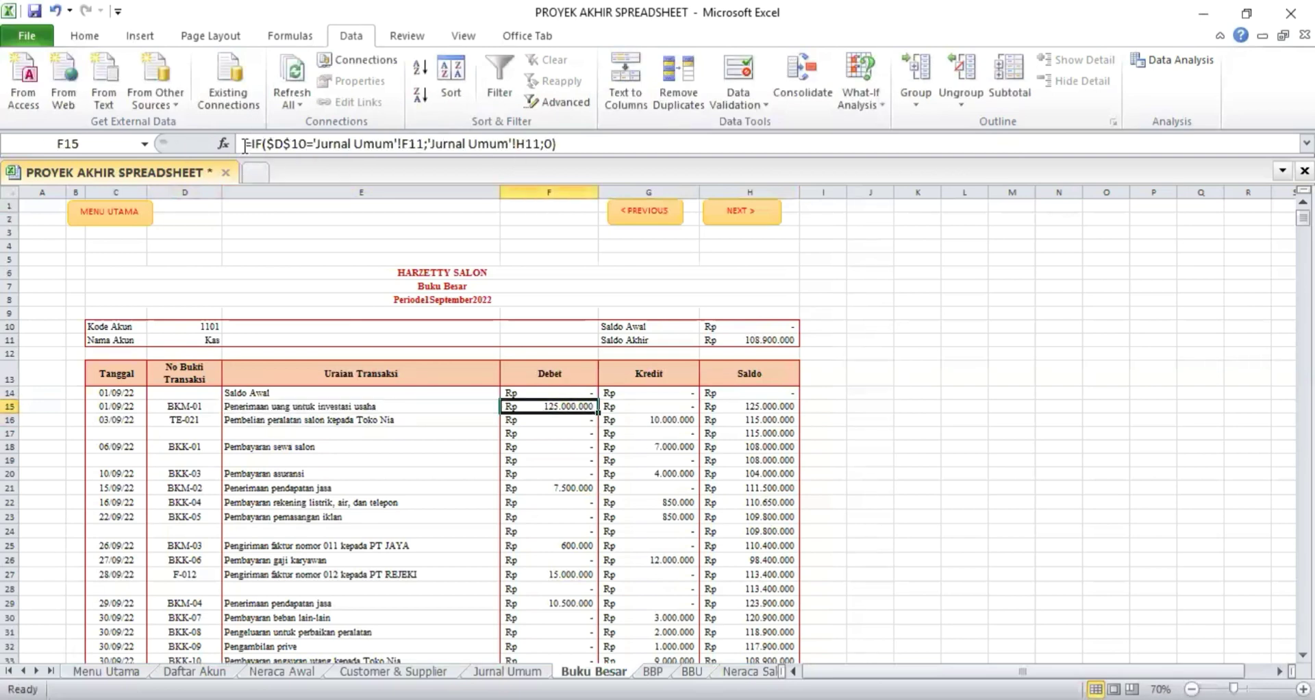
pyautogui.moveTo(245, 146); pyautogui.dragTo(579, 143)
pyautogui.press('Return')
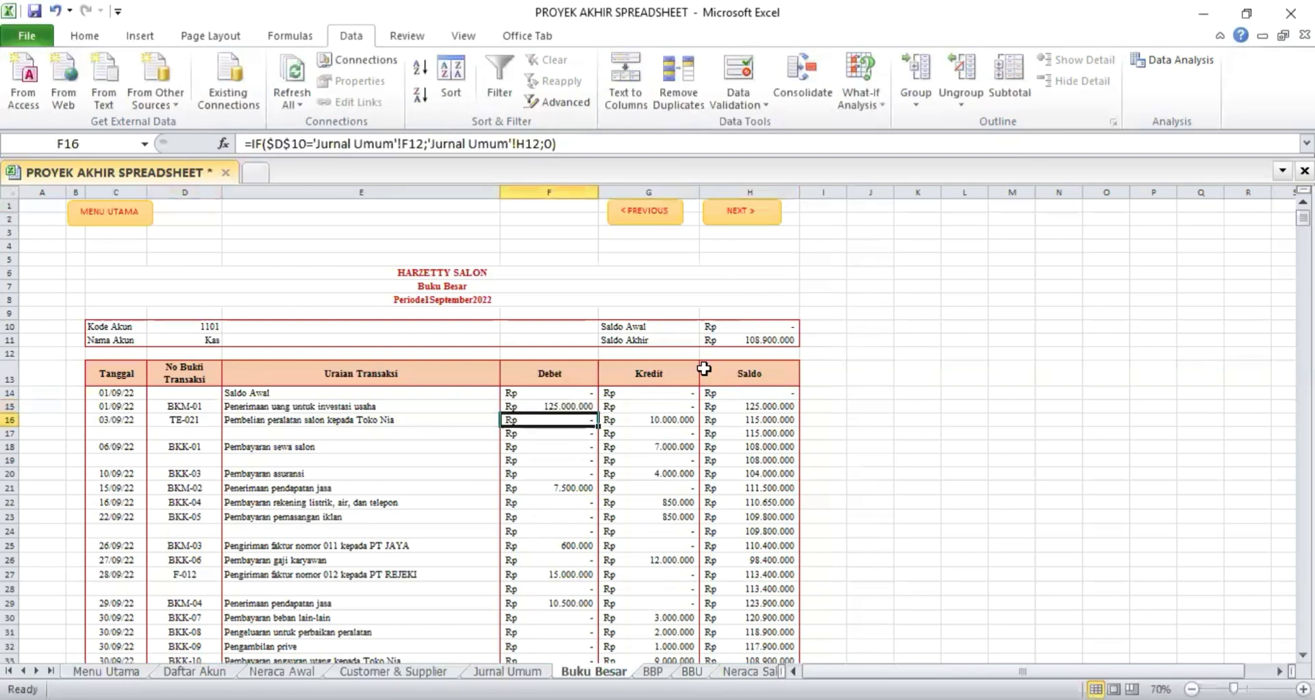
pyautogui.click(658, 406)
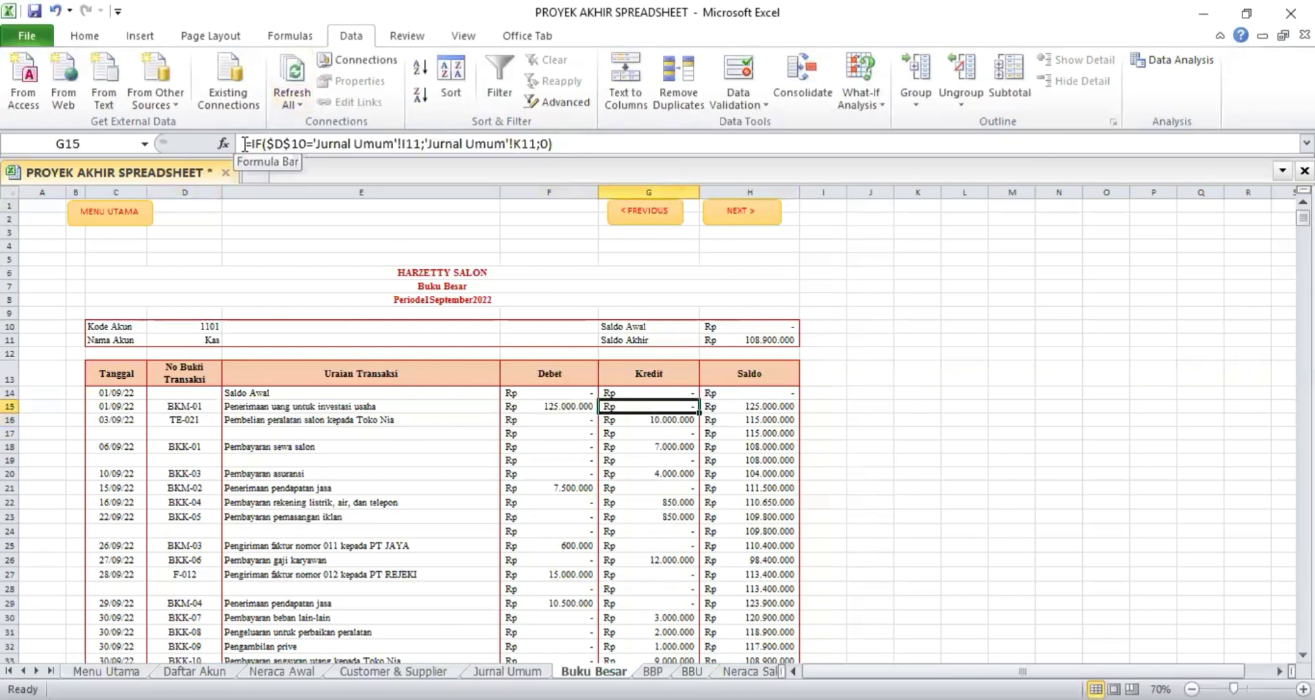
pyautogui.moveTo(245, 146); pyautogui.dragTo(618, 143)
pyautogui.press('Return')
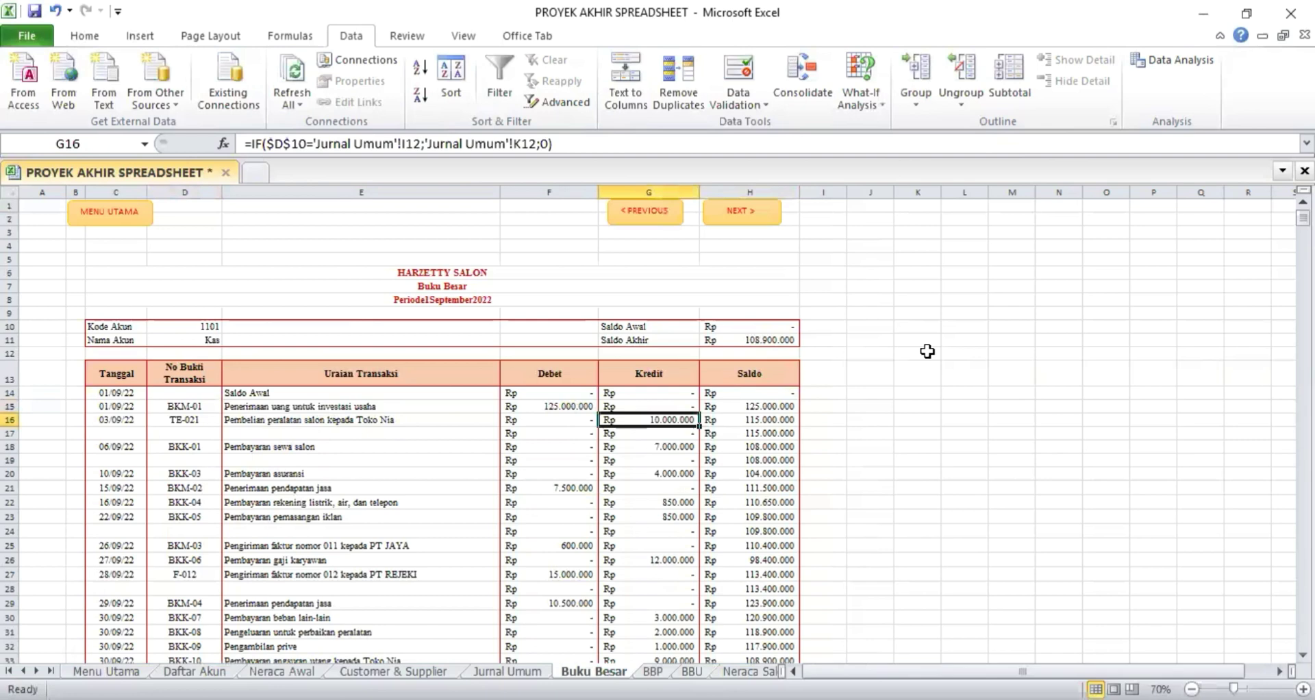
# Inspect the running balance formula in H15 without changing it and step down through the Saldo column.
pyautogui.click(753, 406)
pyautogui.moveTo(246, 146); pyautogui.dragTo(1251, 143)
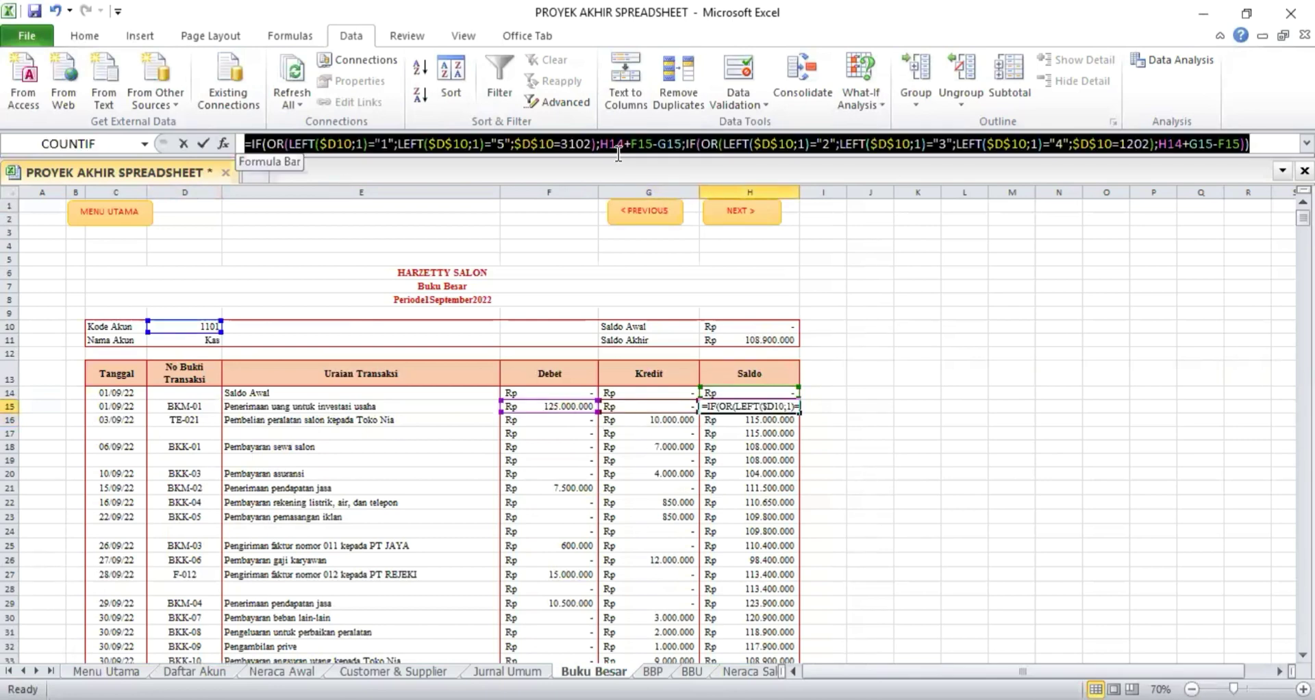
pyautogui.press('Return')
pyautogui.press('Down')
pyautogui.press('Down')
pyautogui.press('Down')
pyautogui.press('Down')
pyautogui.press('Down')
pyautogui.press('Down')
pyautogui.press('Down')
pyautogui.press('Down')
pyautogui.press('Down')
pyautogui.press('Down')
pyautogui.press('Down')
pyautogui.press('Down')
pyautogui.press('Down')
pyautogui.press('Down')
pyautogui.press('Down')
pyautogui.press('Down')
pyautogui.press('Down')
pyautogui.press('Down')
pyautogui.press('Down')
pyautogui.press('Down')
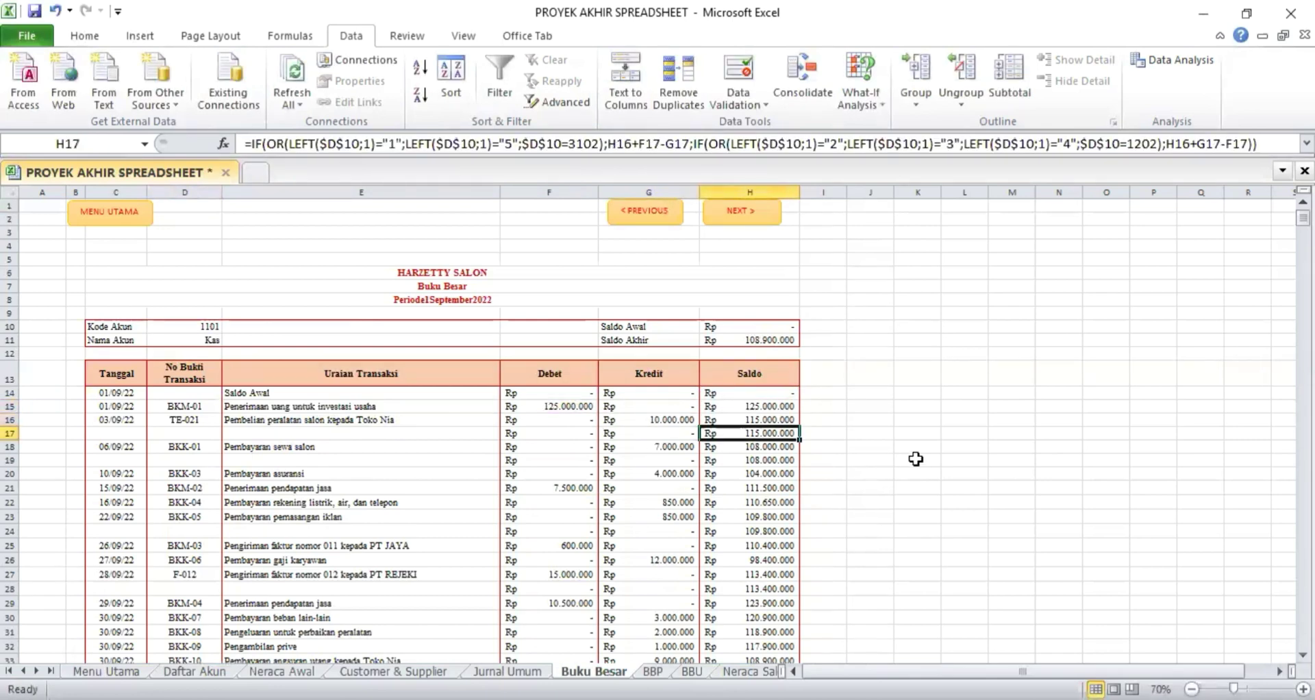
# Show the ledger's TOTAL row cells F50 to H50 and inspect the Debet SUM formula without changing it.
pyautogui.scroll(-2, 915, 459)
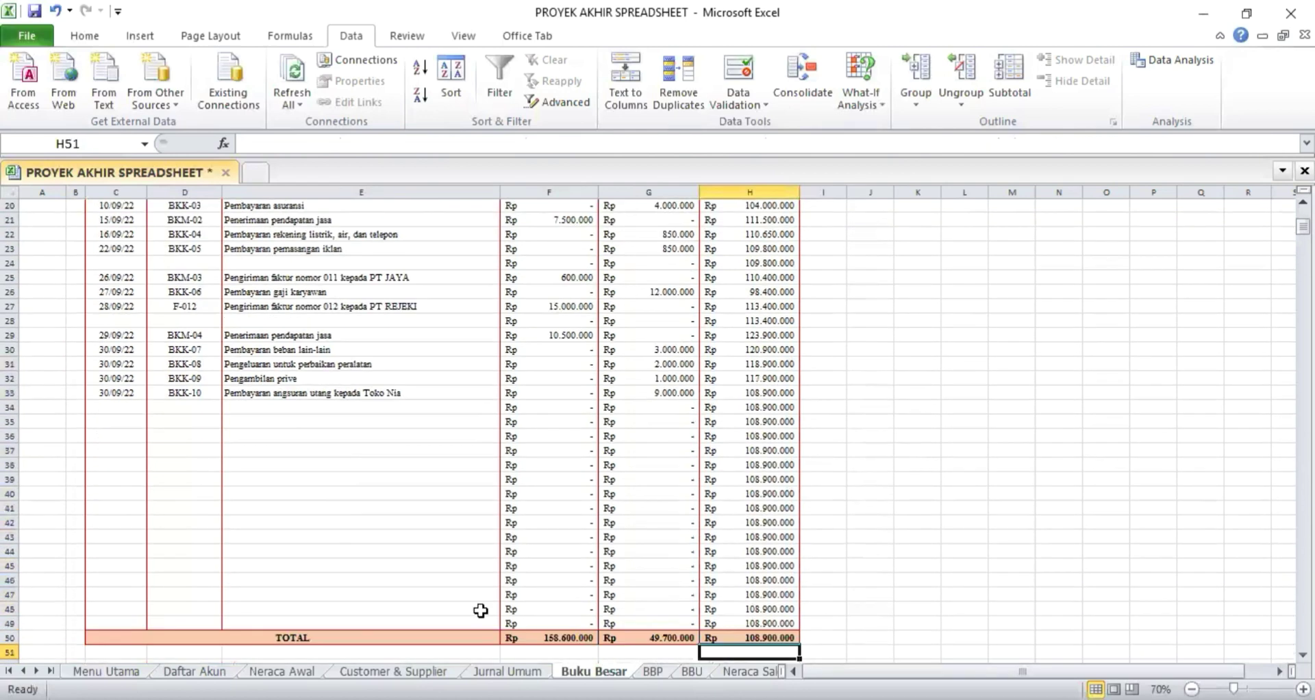
pyautogui.click(554, 637)
pyautogui.moveTo(553, 637); pyautogui.dragTo(753, 633)
pyautogui.moveTo(343, 145); pyautogui.dragTo(237, 140)
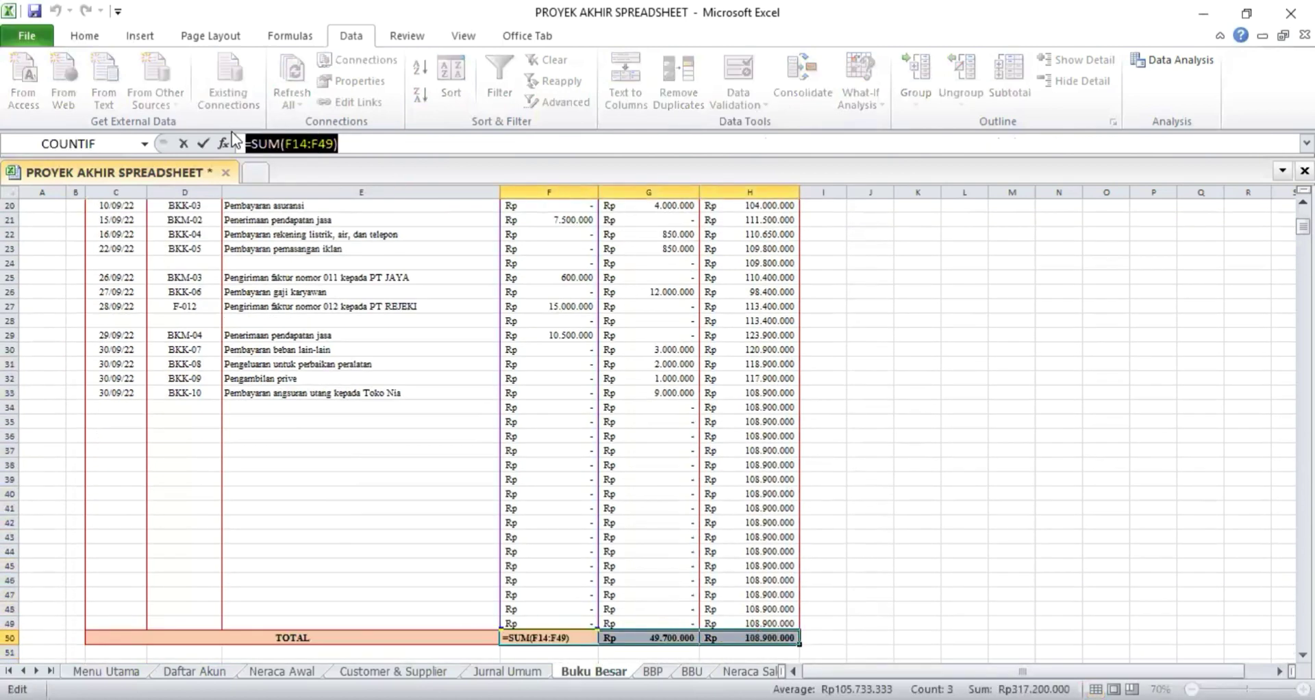
pyautogui.press('Return')
# Show the top of the BBP sheet and select the Kode Customer label in its header.
pyautogui.hotkey('ctrl', 'pagedown')
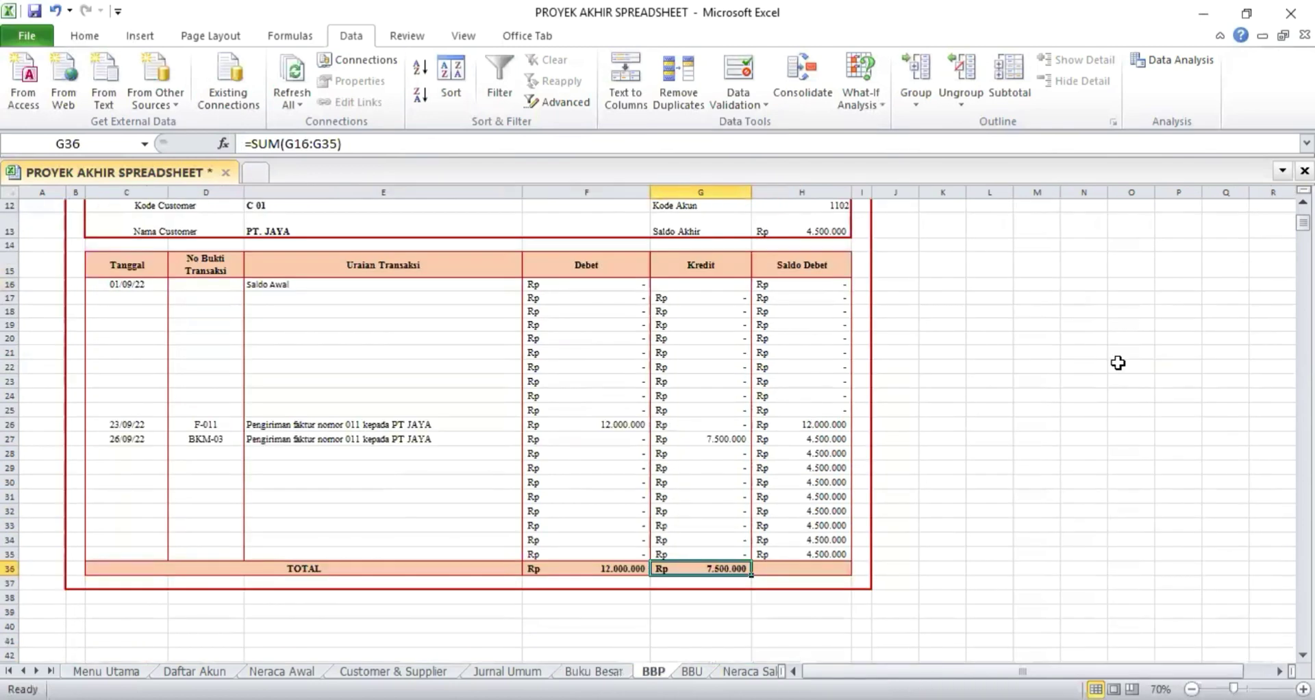
pyautogui.scroll(4, 740, 293)
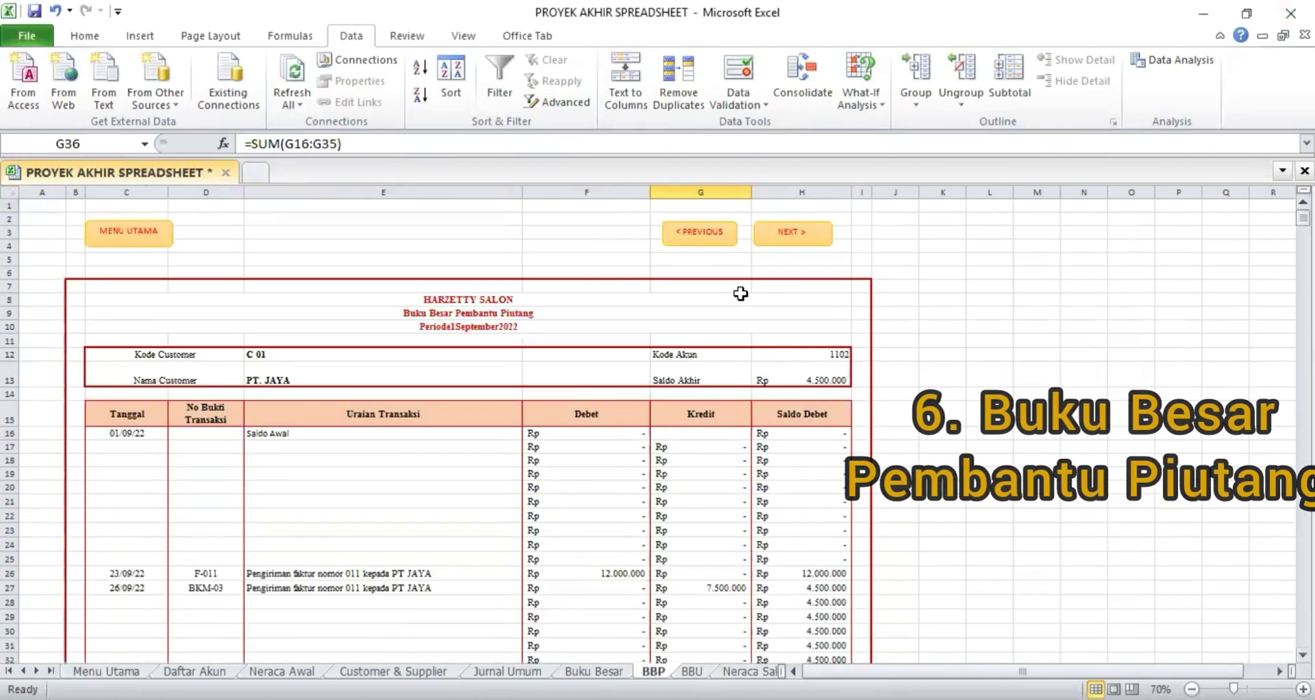
pyautogui.click(157, 356)
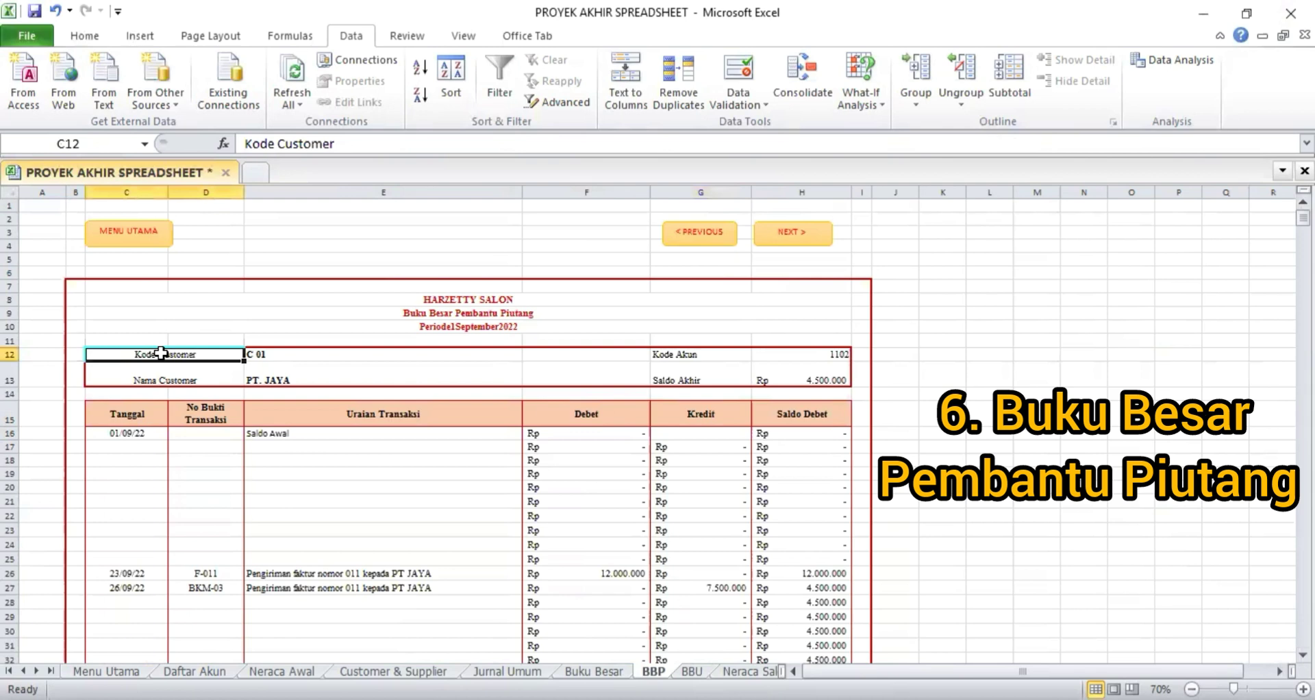
# Inspect E12's data validation, keeping the List type and the source C 01;C 02.
pyautogui.click(272, 357)
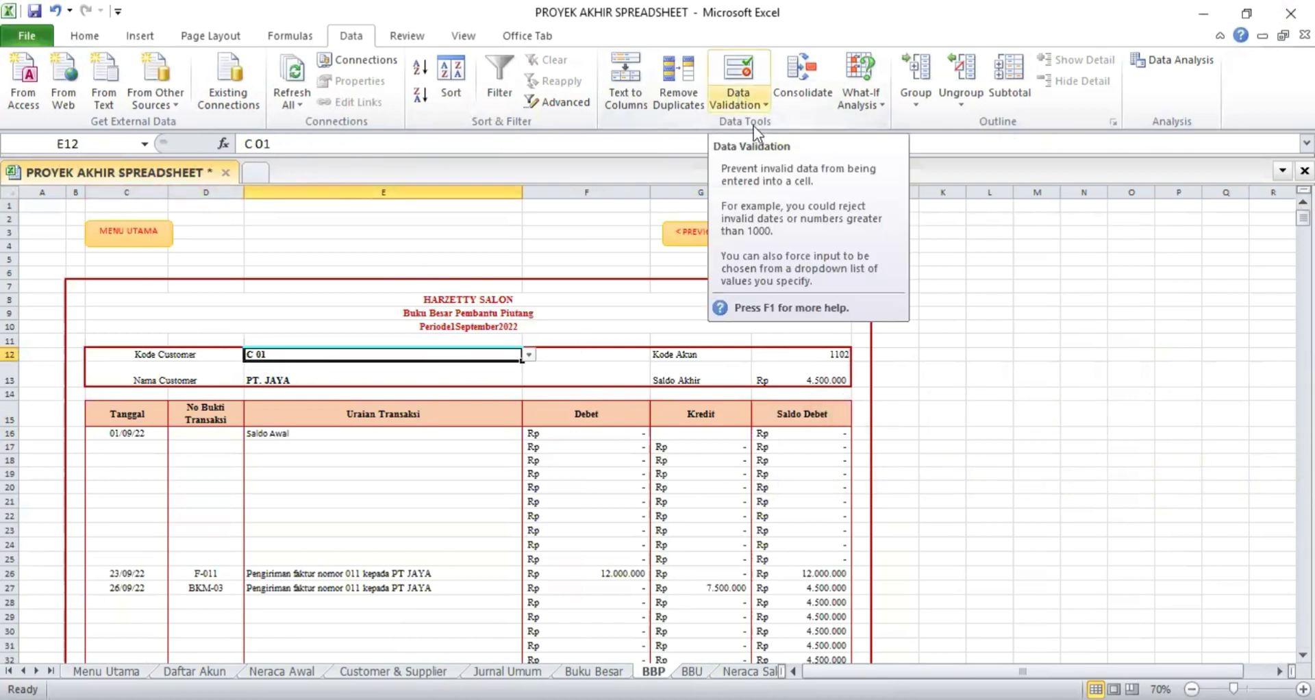
pyautogui.click(742, 75)
pyautogui.click(943, 272)
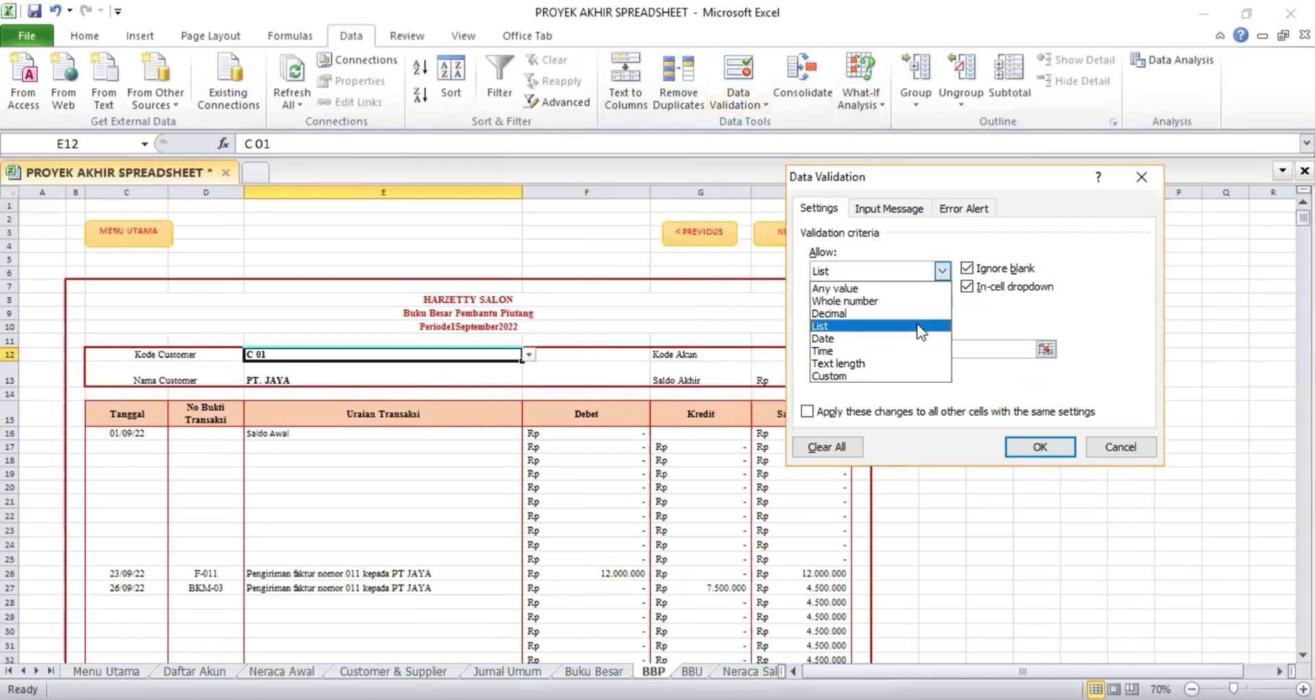
pyautogui.click(954, 339)
pyautogui.moveTo(905, 350); pyautogui.dragTo(811, 350)
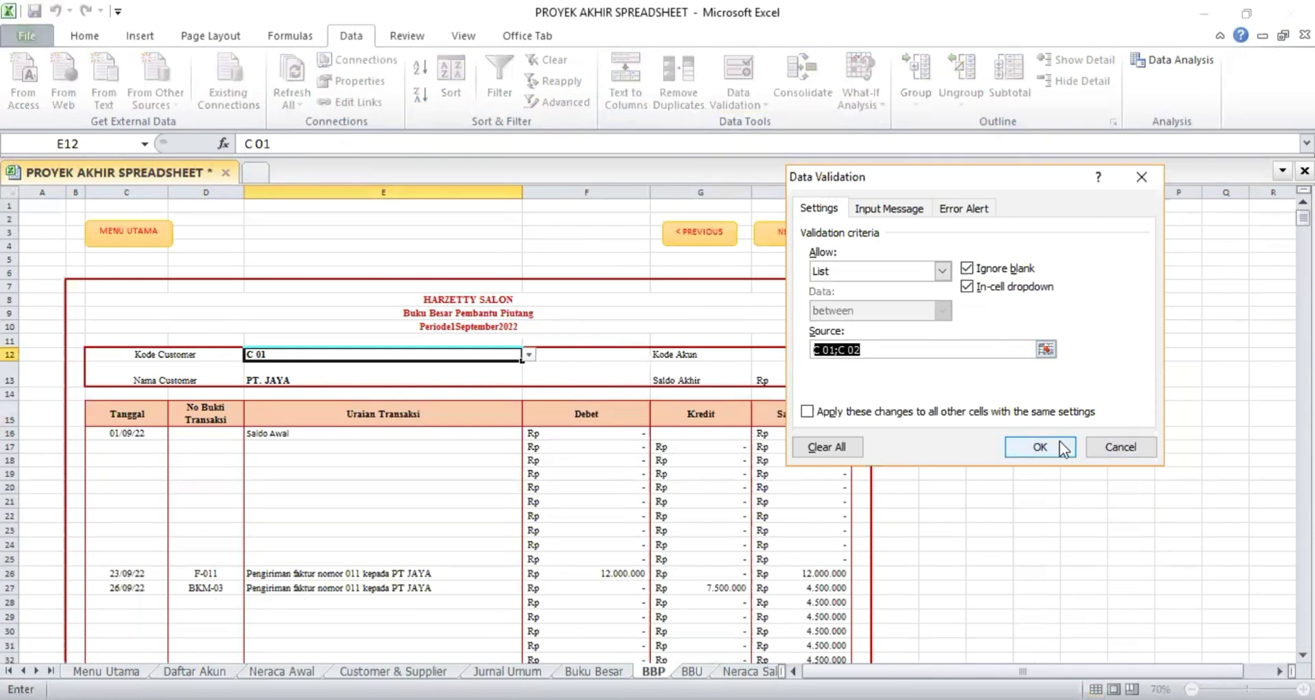
pyautogui.click(1039, 446)
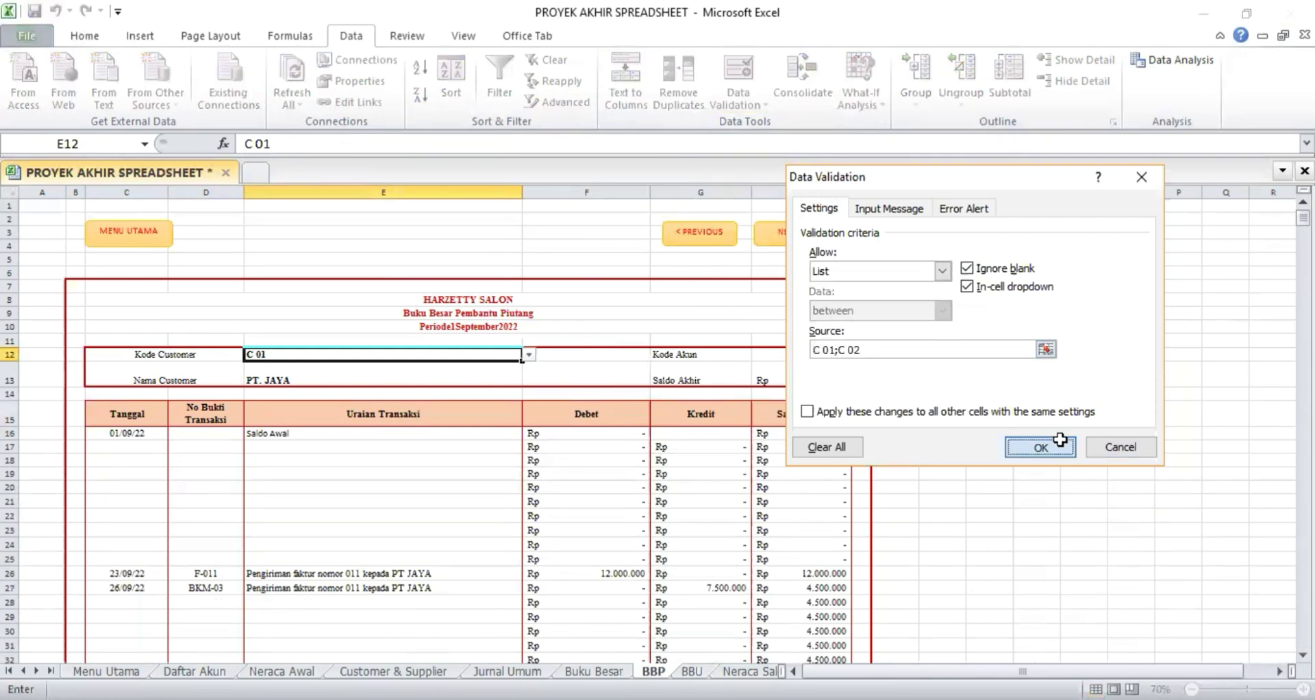
# Inspect the VLOOKUP formula for the customer name in E13 without changing it.
pyautogui.click(278, 378)
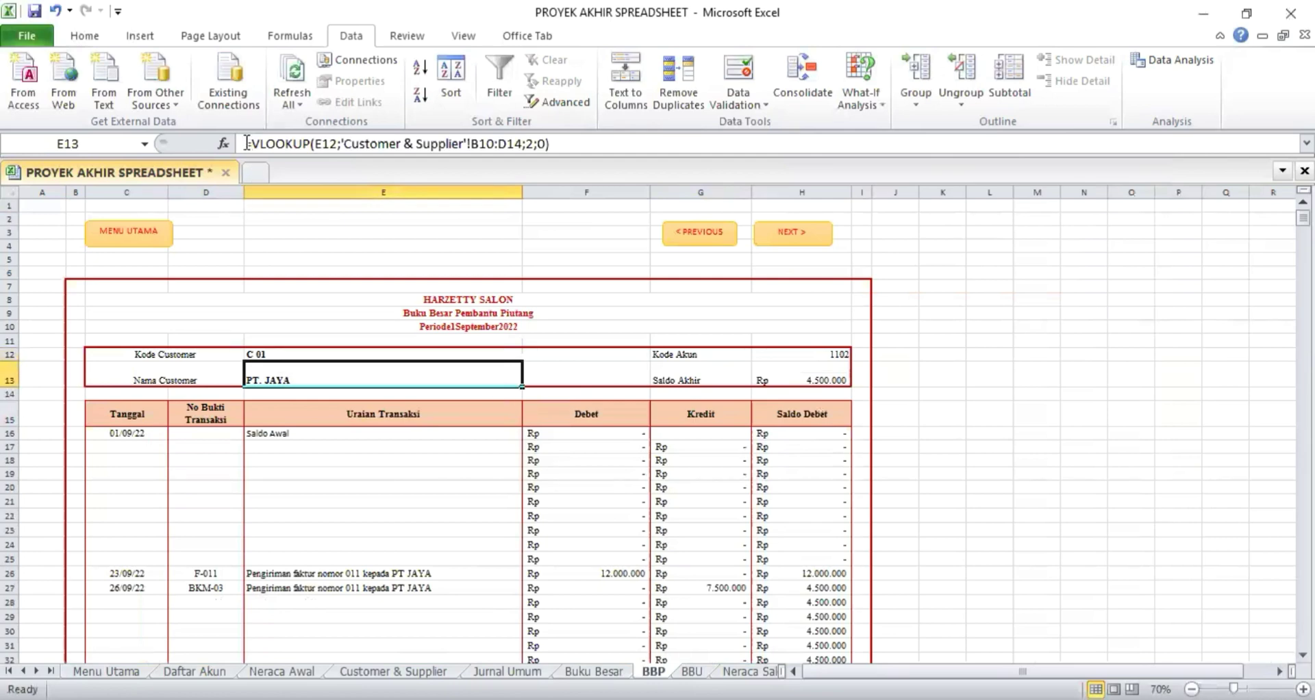
pyautogui.tripleClick(472, 145)
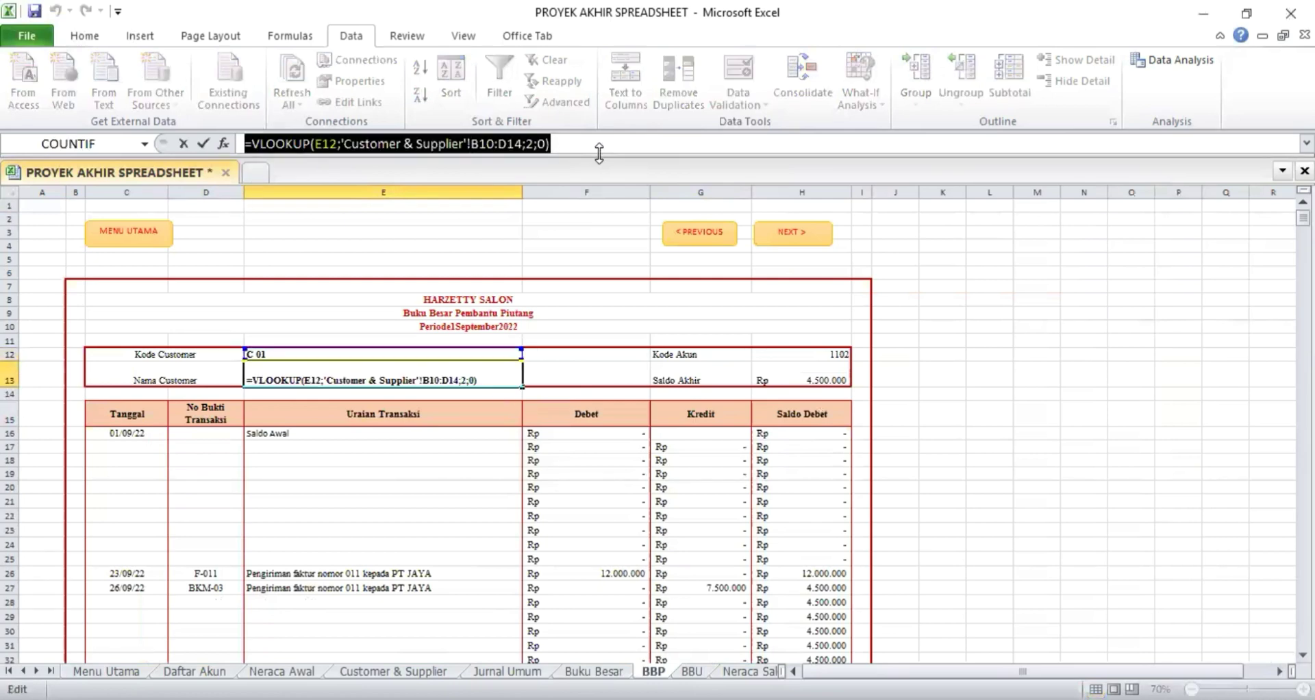
pyautogui.press('Return')
# Show the Kode Akun label and value in row 12 of BBP and the Saldo Akhir cell H13.
pyautogui.click(715, 353)
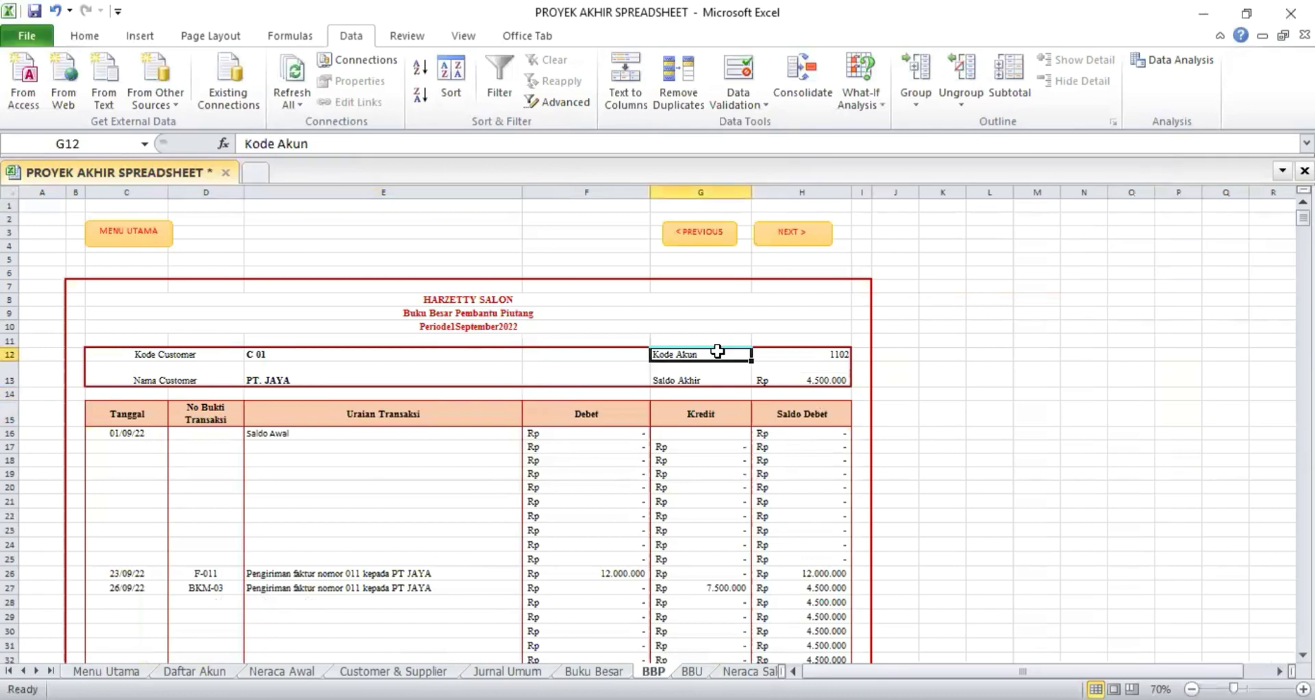
pyautogui.click(817, 353)
pyautogui.click(816, 379)
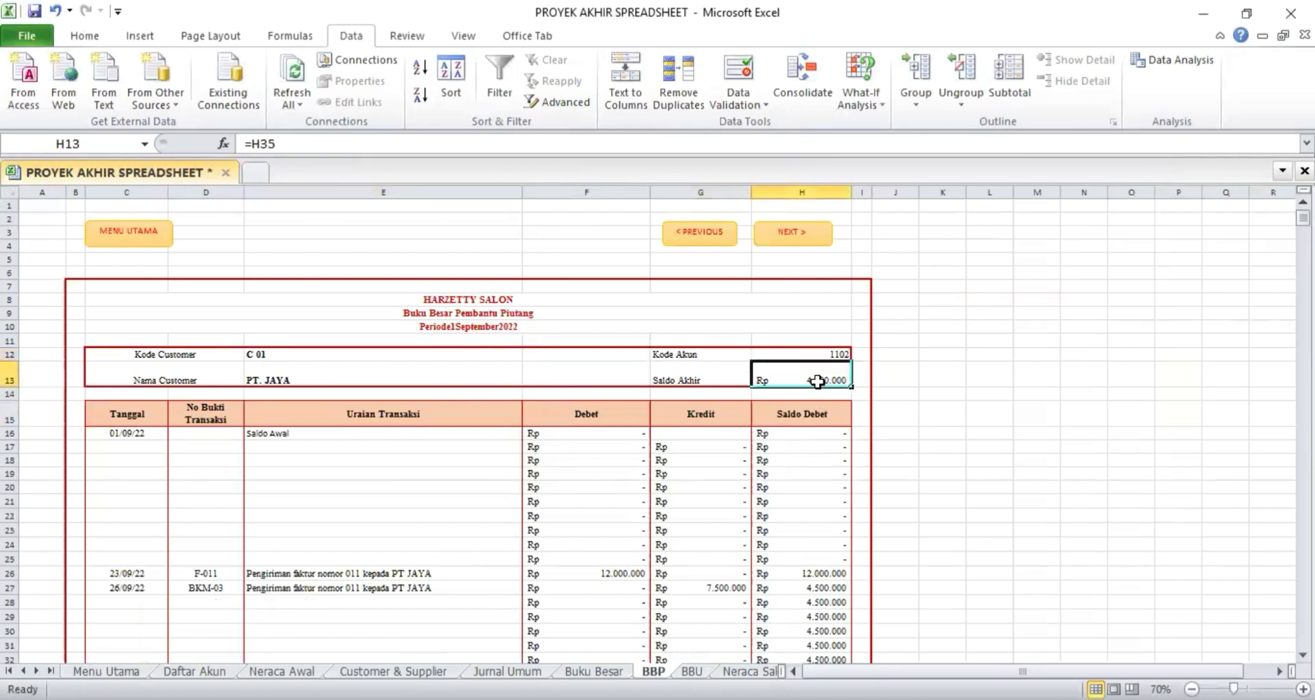
pyautogui.click(995, 382)
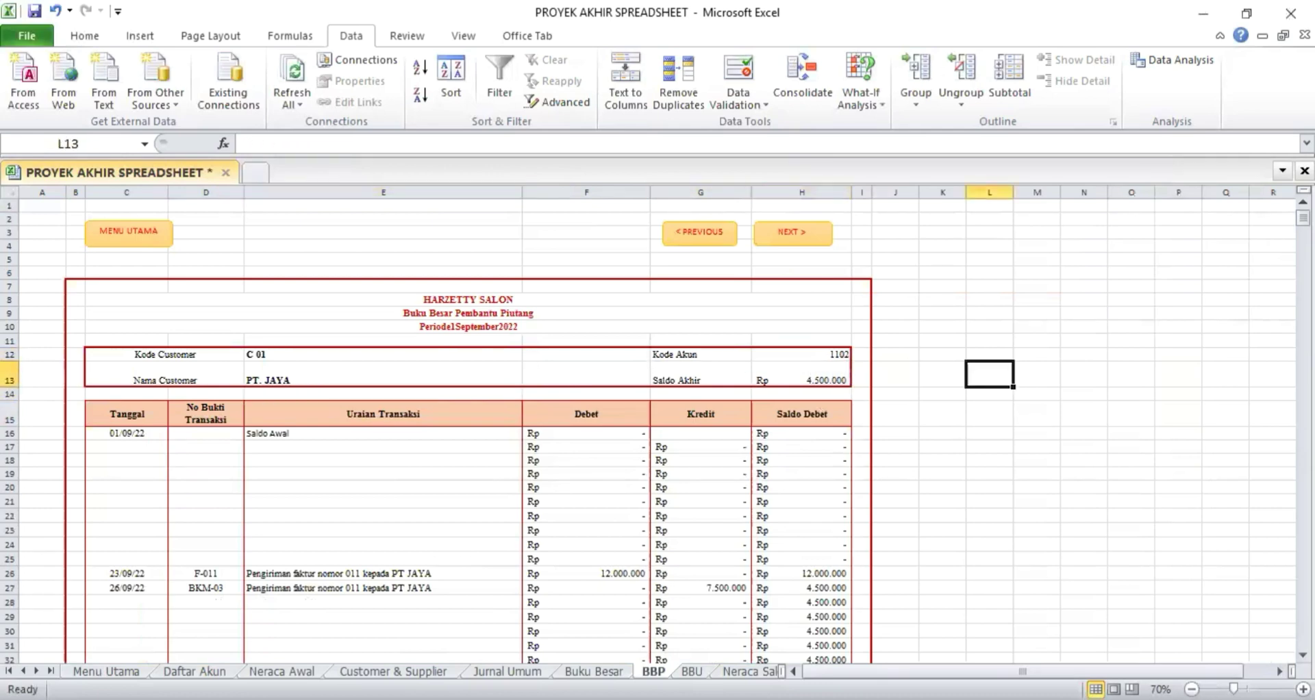
# Inspect the Tanggal column's cells C16 and C17 in BBP, viewing C17's IF formula without changing it.
pyautogui.moveTo(1302, 216); pyautogui.dragTo(1302, 230)
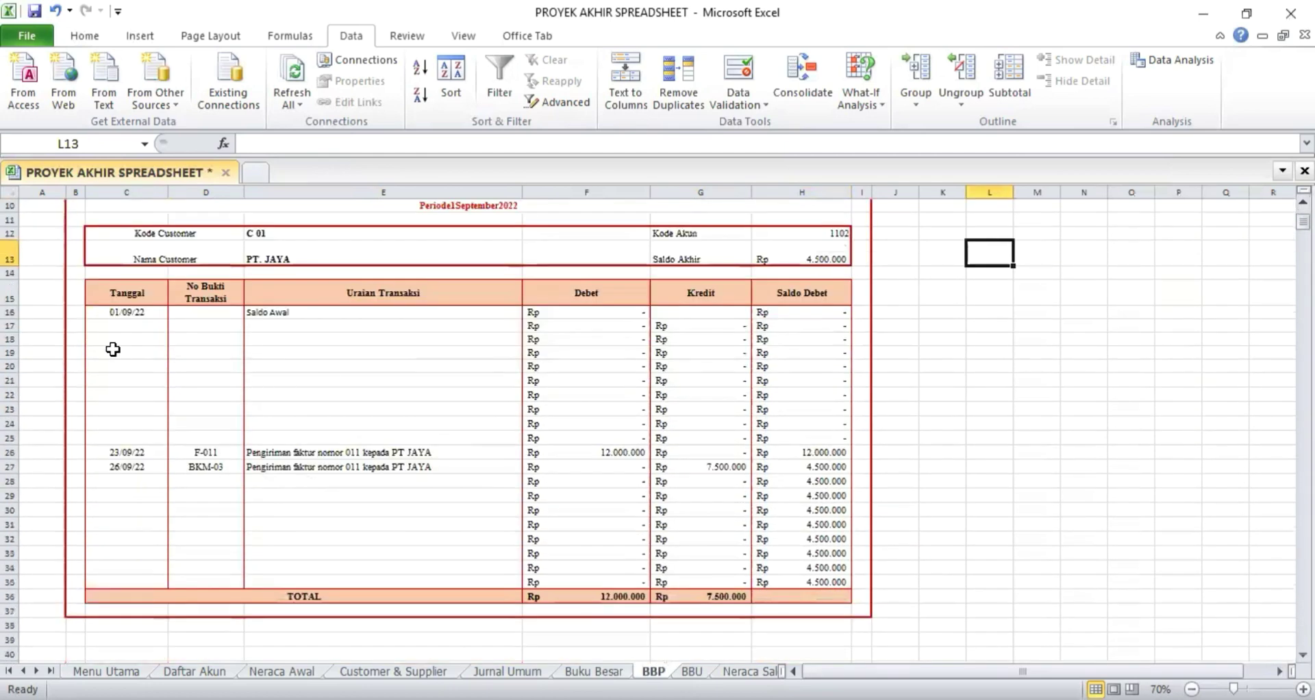
pyautogui.click(123, 316)
pyautogui.click(124, 326)
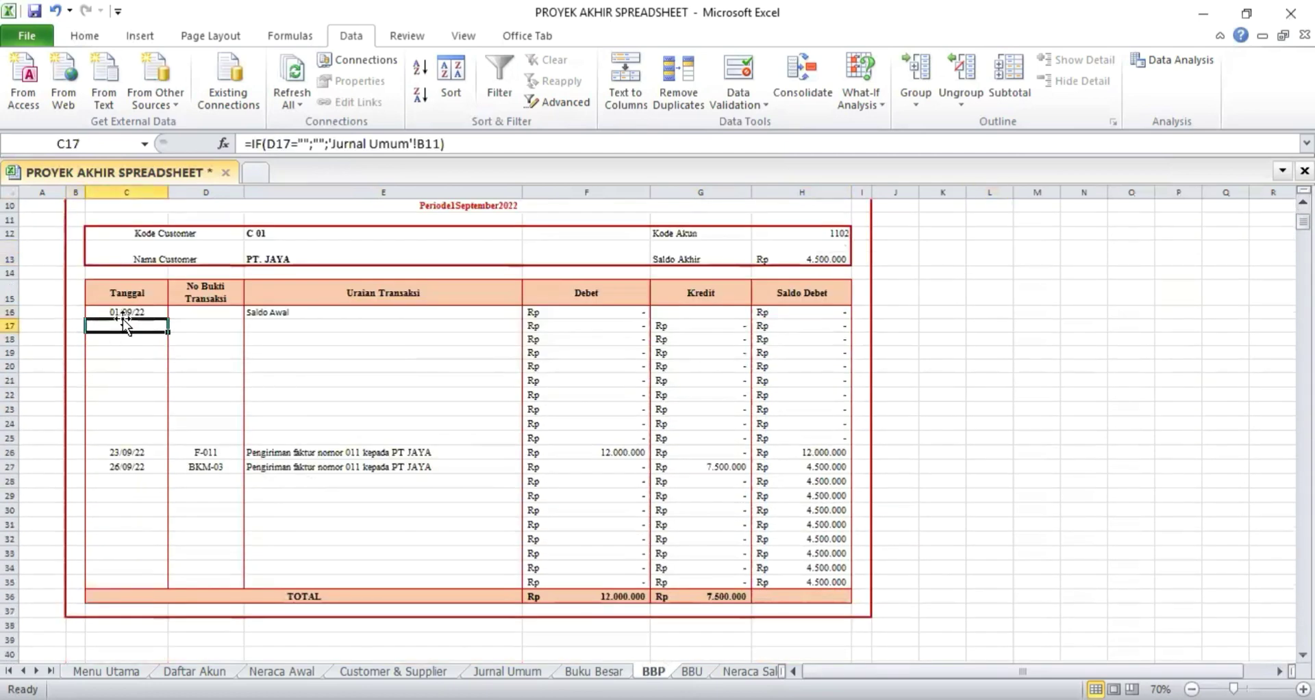
pyautogui.click(249, 143)
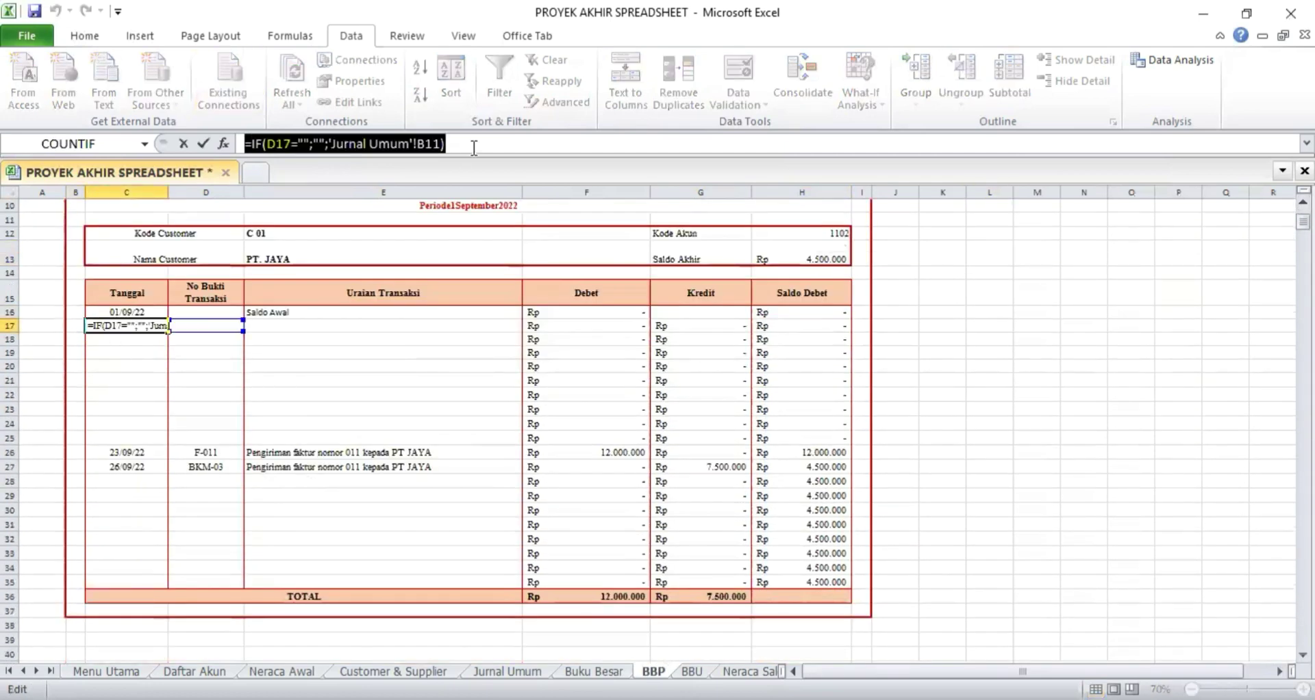
pyautogui.press('Return')
# Go down the Uraian Transaksi column from E16 to E26 and inspect E26's IF formula without changing it.
pyautogui.click(314, 313)
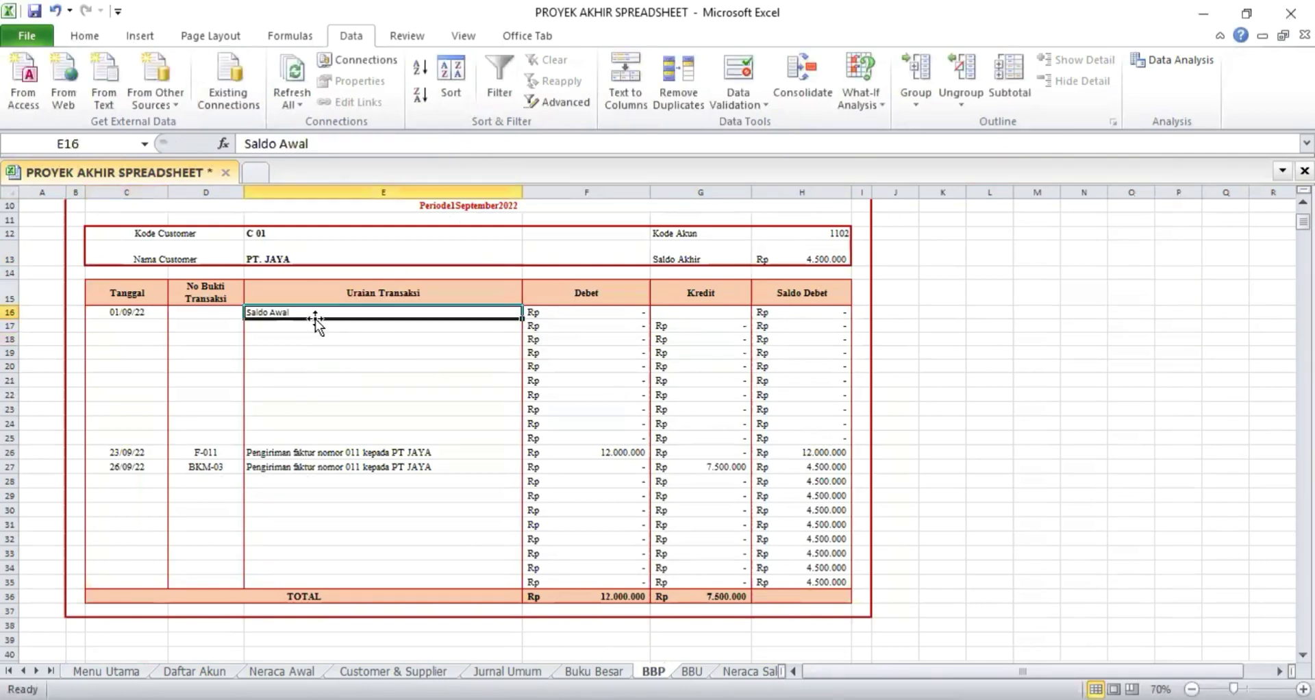
pyautogui.click(317, 324)
pyautogui.press('Down')
pyautogui.press('Down')
pyautogui.press('Down')
pyautogui.press('Down')
pyautogui.press('Down')
pyautogui.press('Down')
pyautogui.press('Down')
pyautogui.press('Down')
pyautogui.press('Down')
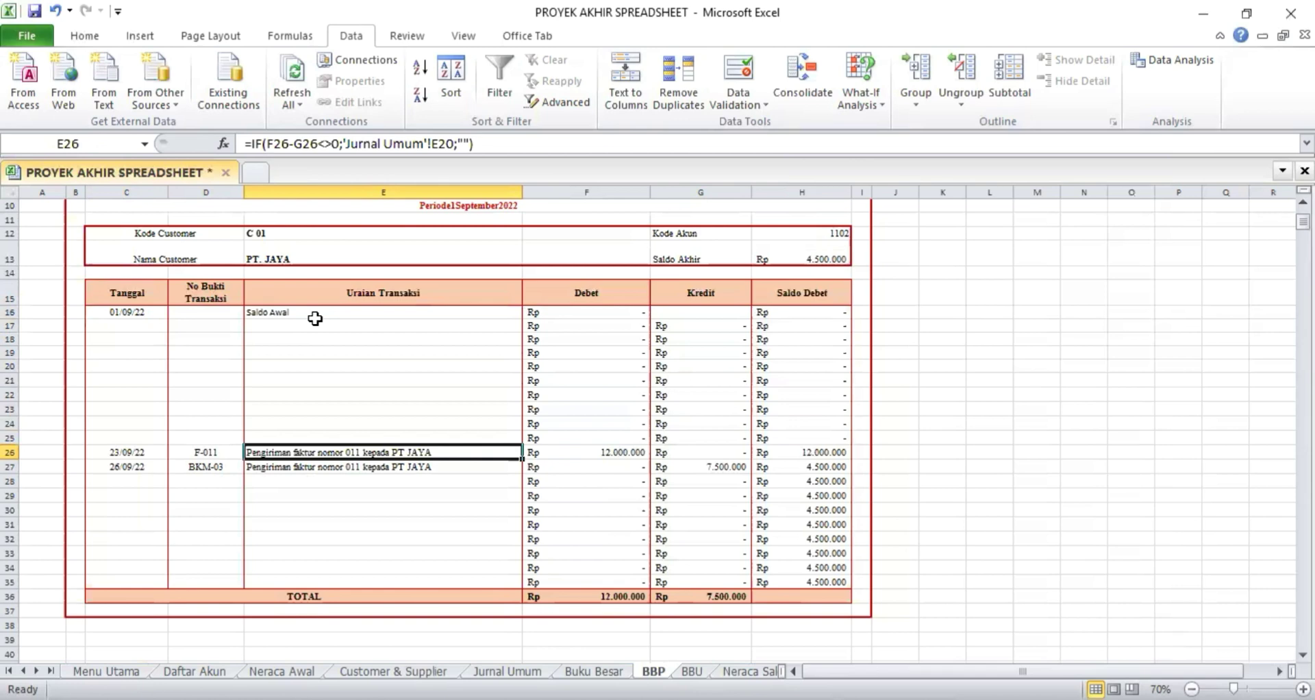
pyautogui.moveTo(245, 145); pyautogui.dragTo(531, 152)
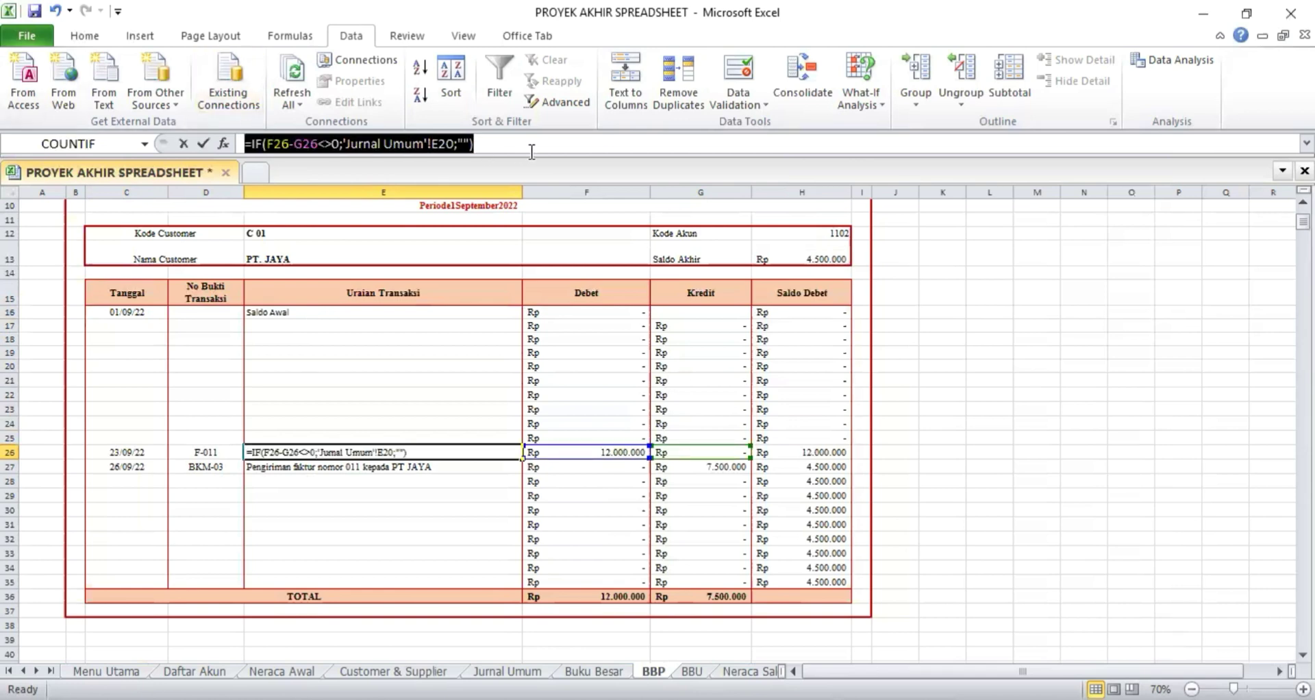
pyautogui.press('Return')
# Inspect the Debet column's VLOOKUP formula in F16 and IF(AND) formula in F17 without changing them.
pyautogui.click(627, 326)
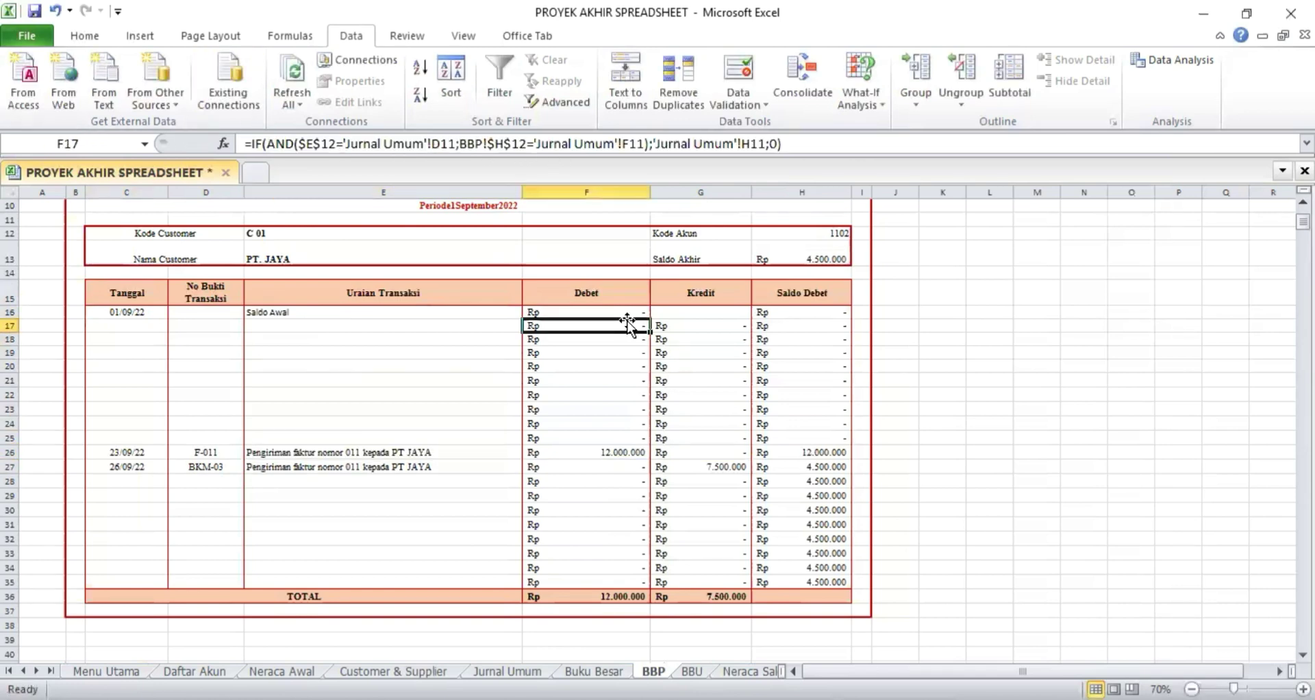
pyautogui.click(611, 313)
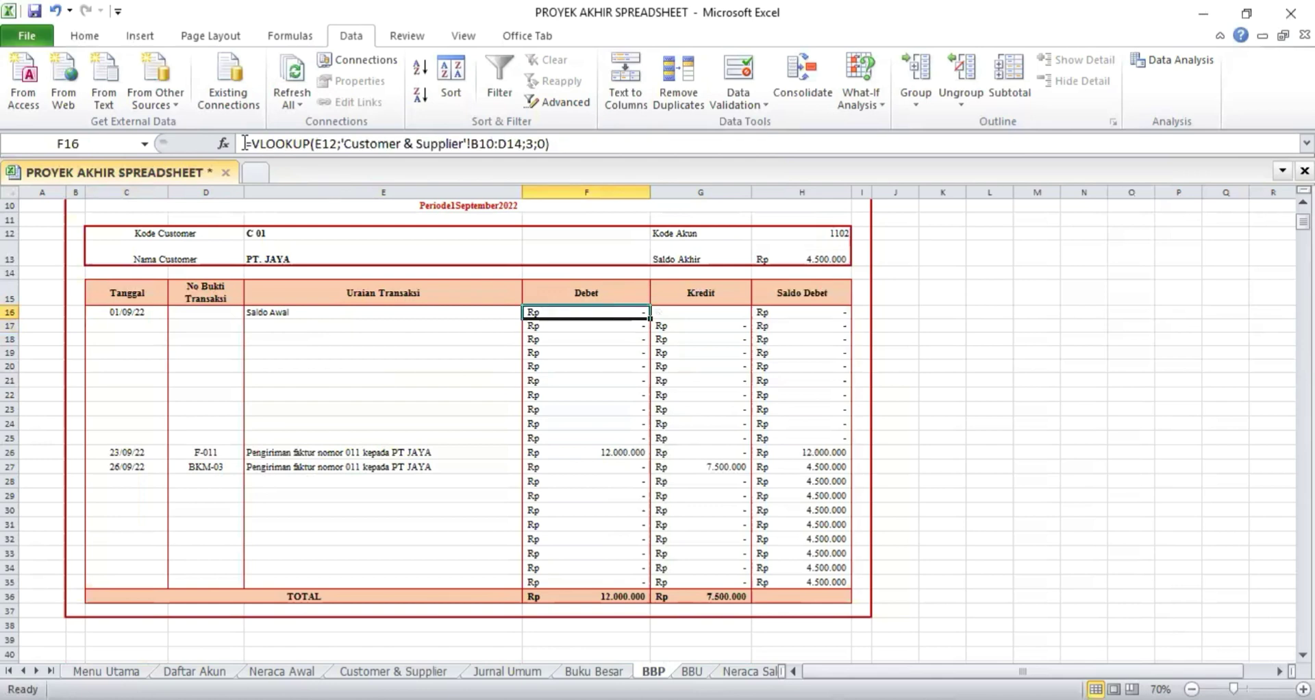
pyautogui.moveTo(246, 144); pyautogui.dragTo(570, 140)
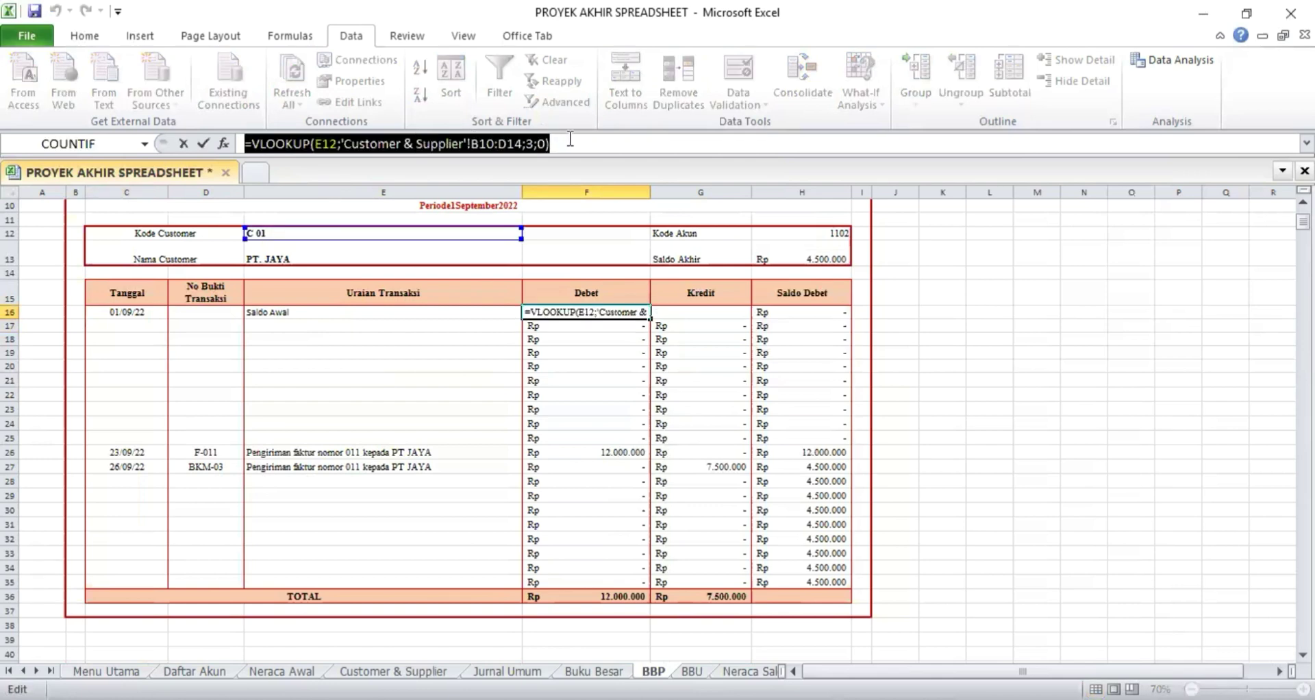
pyautogui.press('Return')
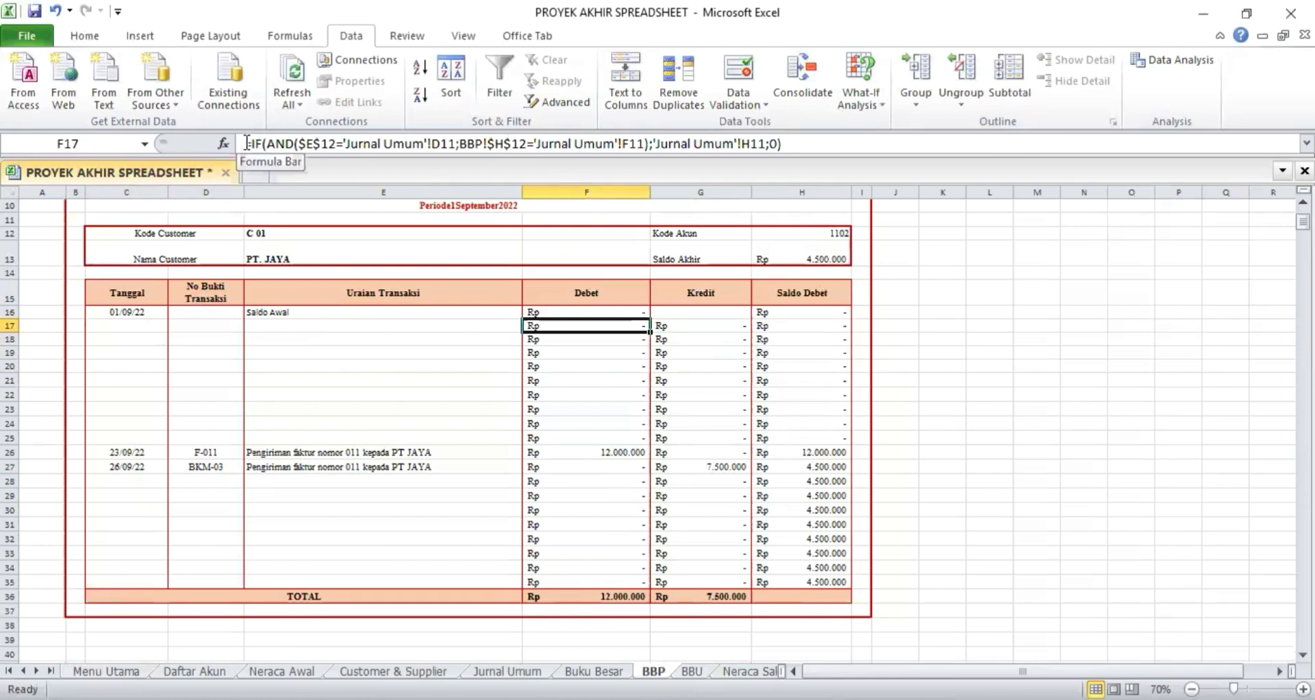
pyautogui.moveTo(246, 142); pyautogui.dragTo(797, 161)
pyautogui.hotkey('ctrl', 'c')
pyautogui.press('Return')
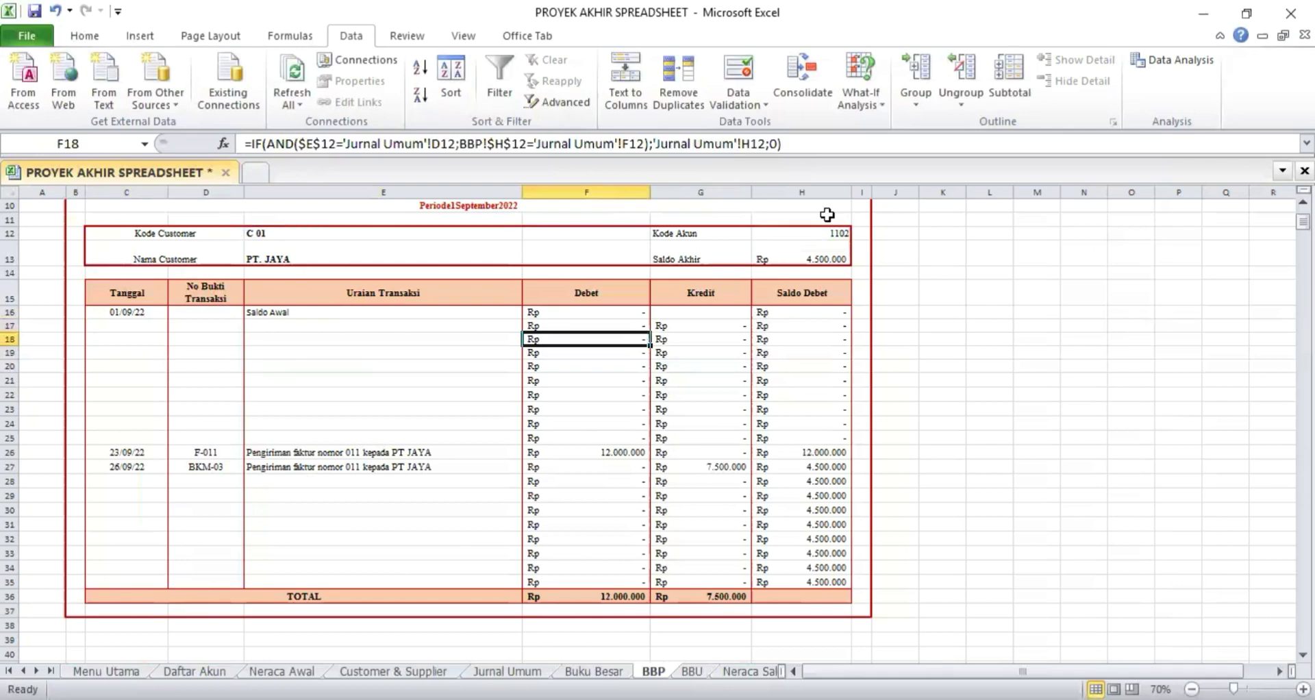
# Inspect the Kredit IF(AND) formula in G17 without changing it, and select the Saldo Debet cell in the same row.
pyautogui.click(688, 314)
pyautogui.click(689, 325)
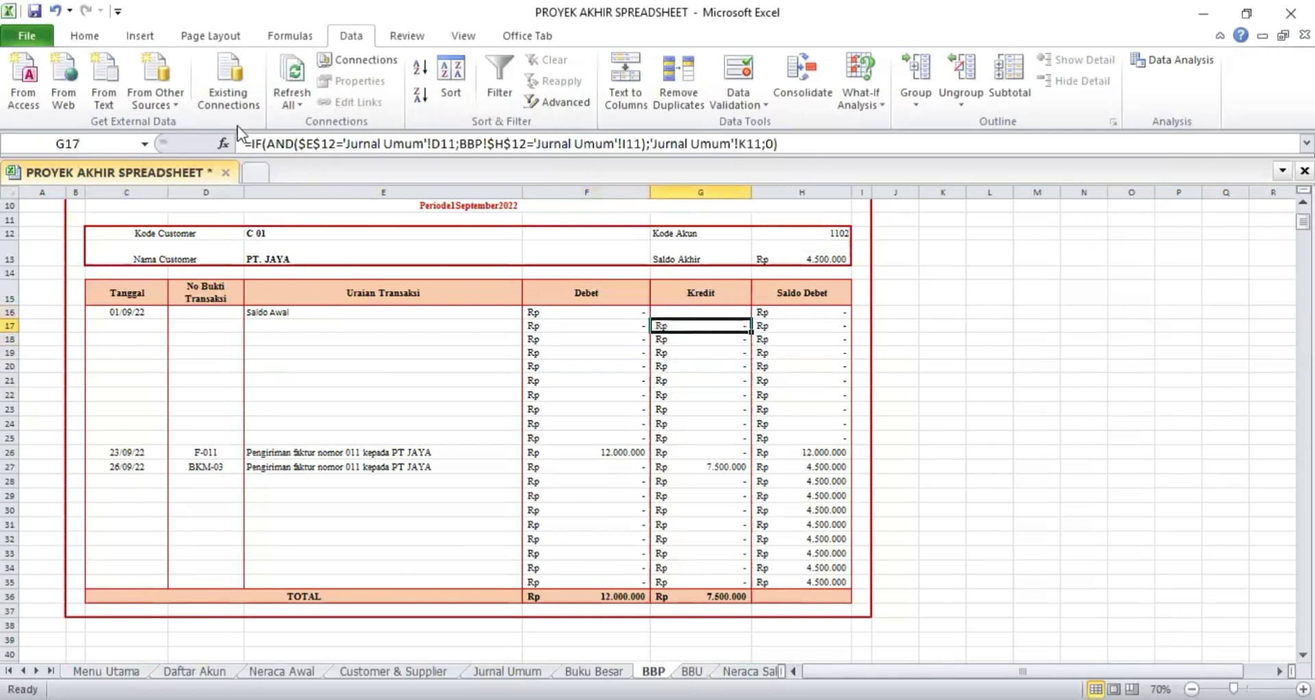
pyautogui.moveTo(245, 143); pyautogui.dragTo(830, 139)
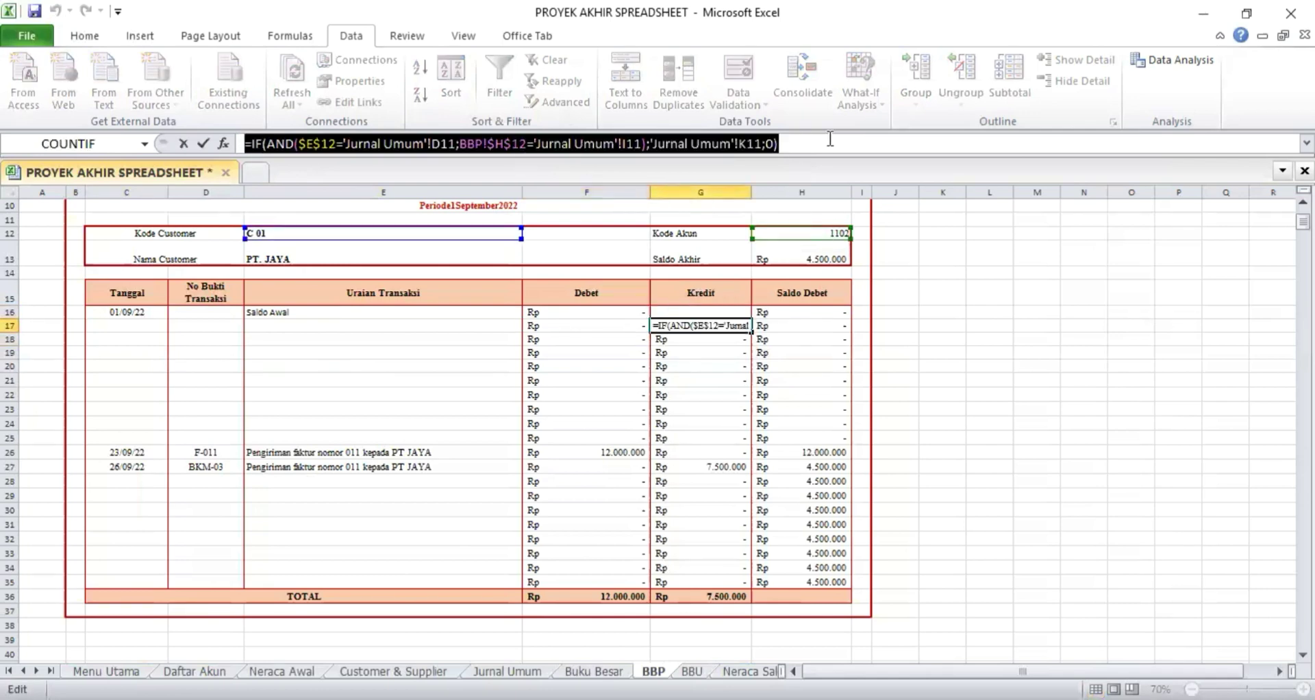
pyautogui.press('Return')
pyautogui.click(804, 329)
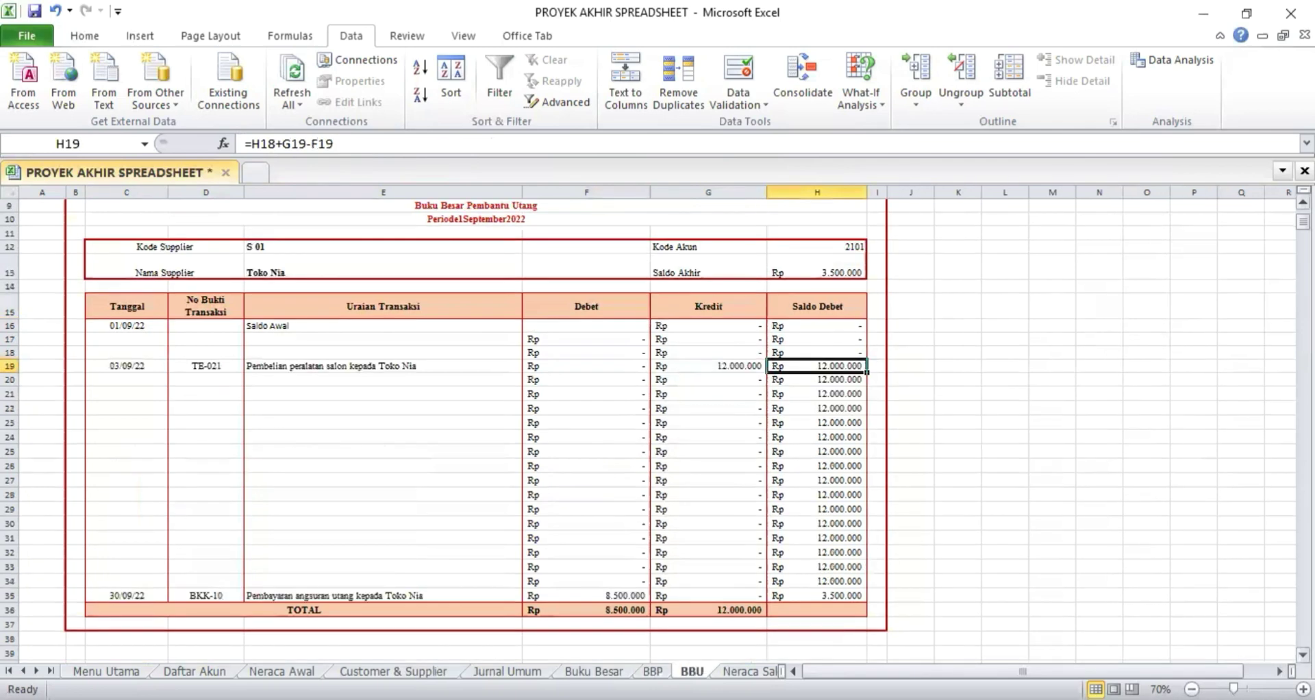
# Show the top of the BBU sheet and inspect the period heading's formula in C10 without changing it.
pyautogui.scroll(3, 753, 185)
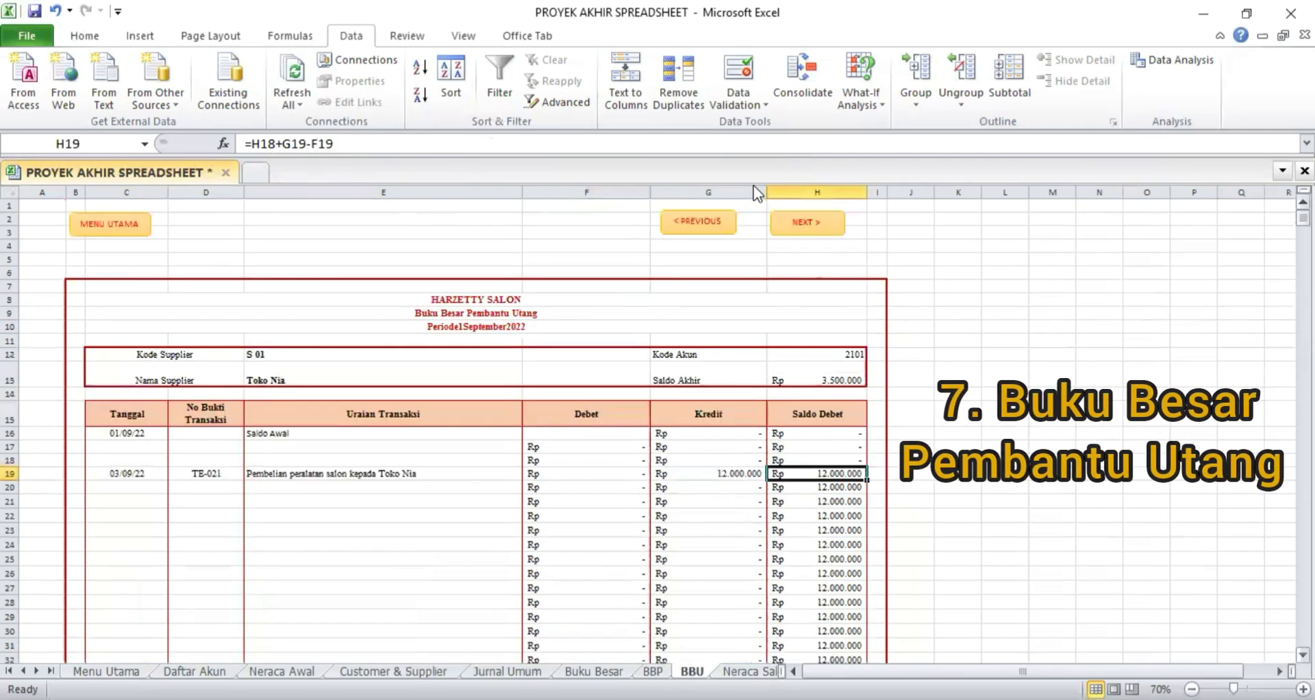
pyautogui.click(487, 327)
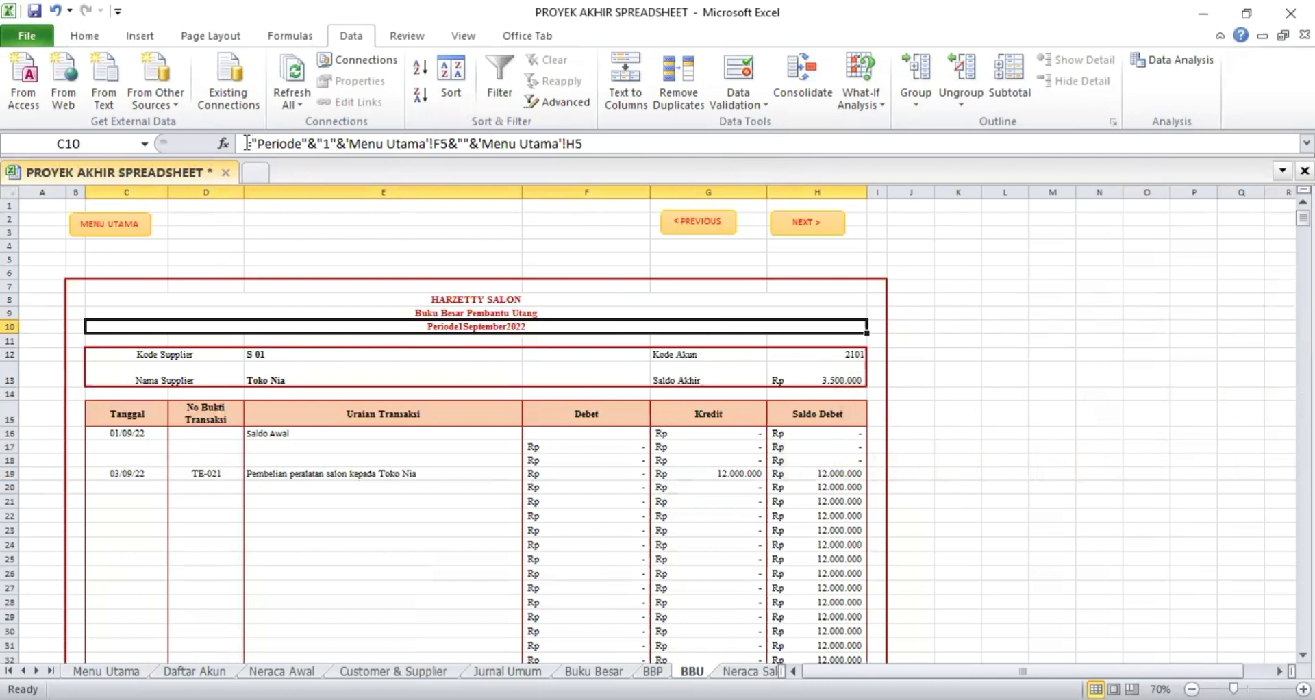
pyautogui.moveTo(244, 143); pyautogui.dragTo(586, 144)
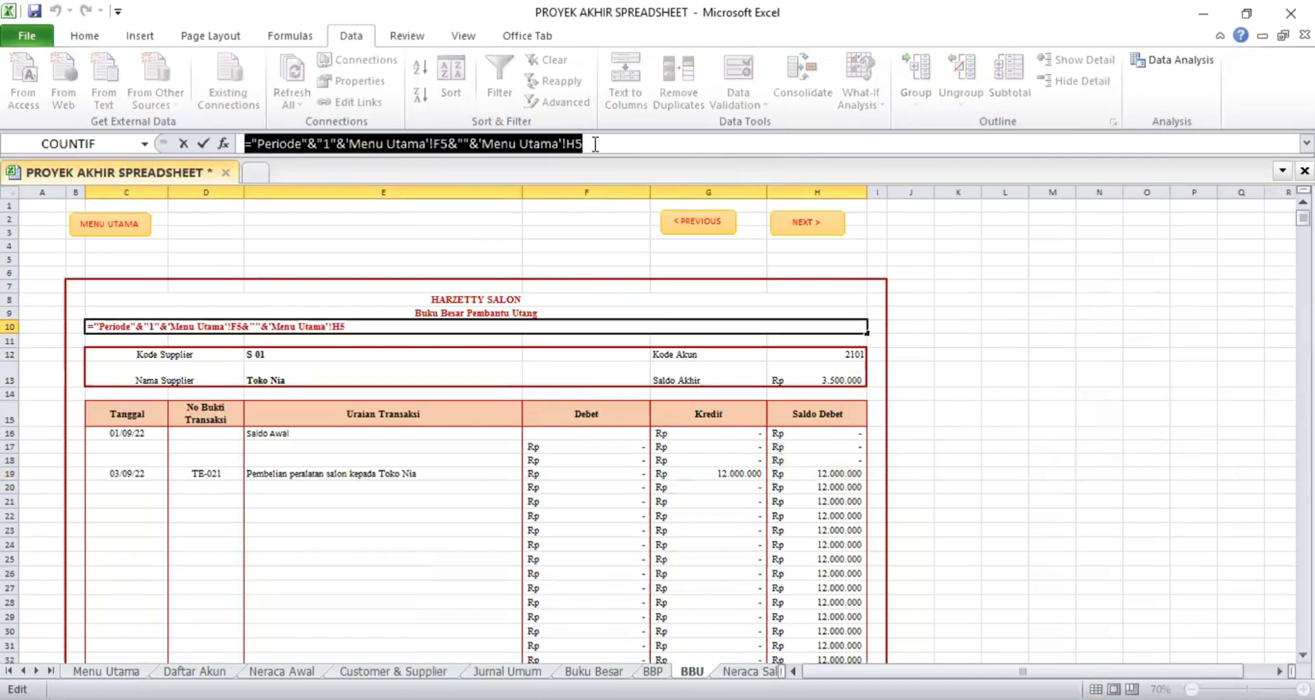
pyautogui.press('Return')
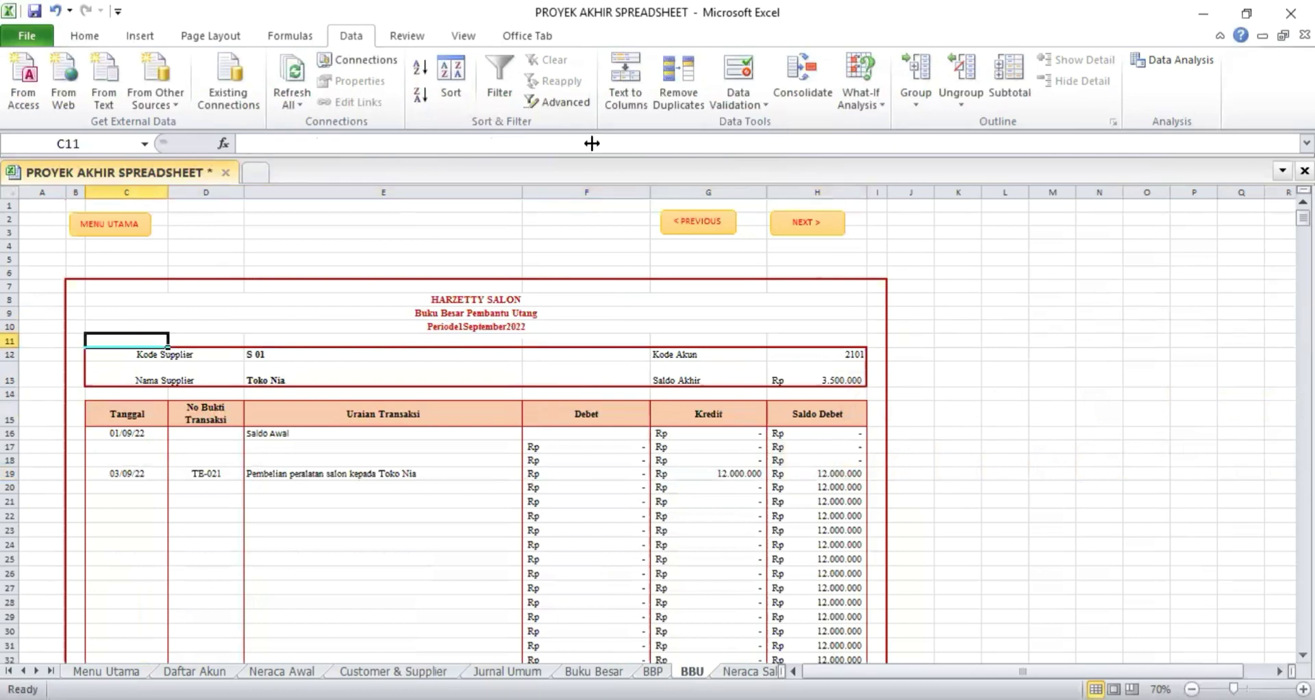
# Inspect the data validation of the supplier code cell E12, keeping the List type and the source S 01.
pyautogui.click(255, 354)
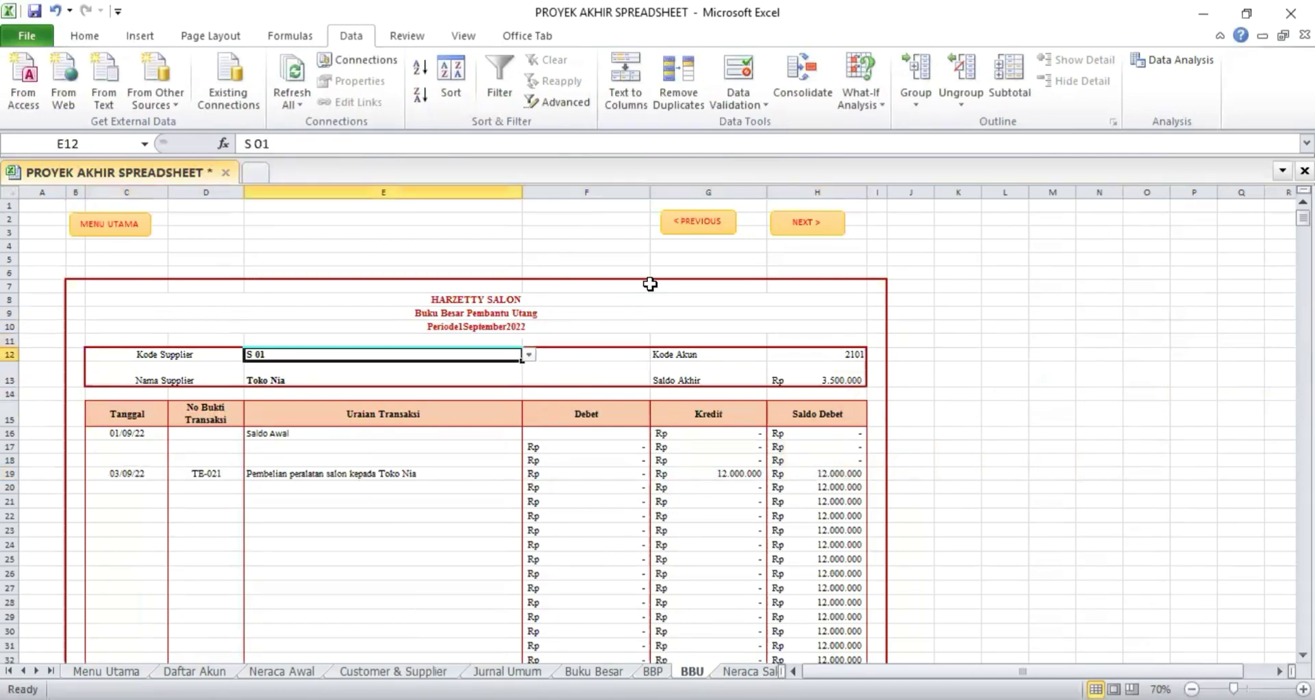
pyautogui.click(734, 97)
pyautogui.click(757, 125)
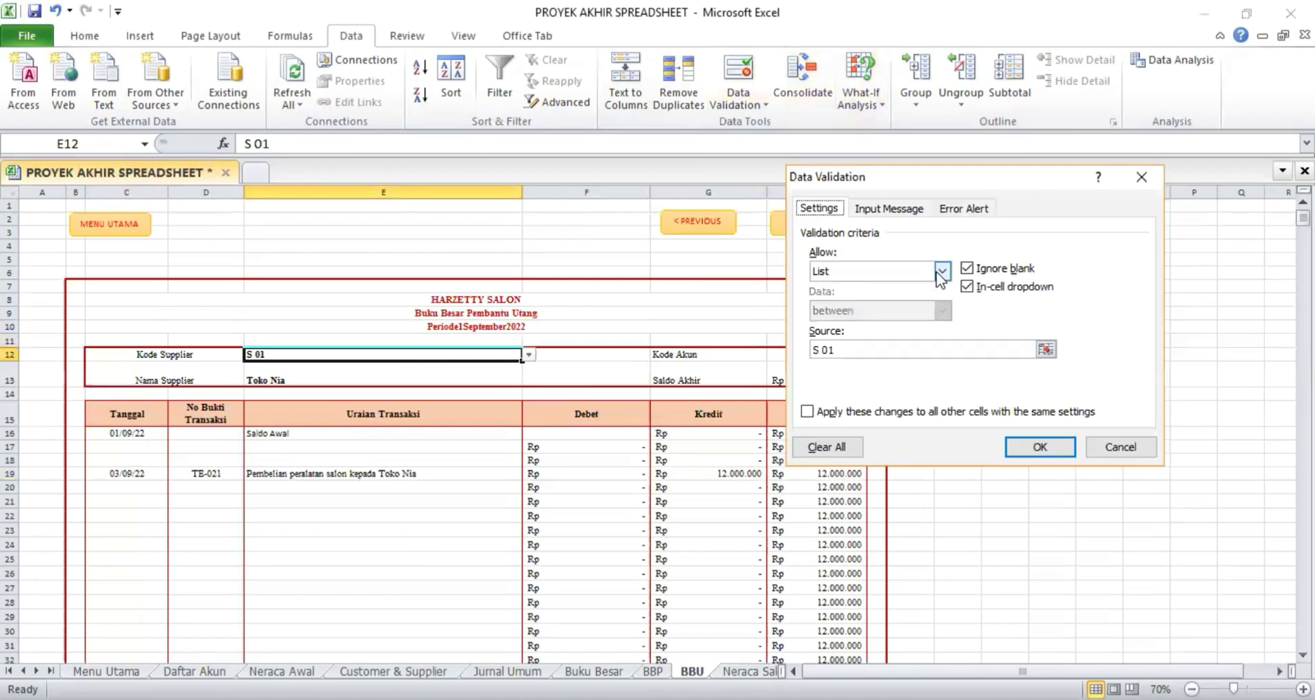
pyautogui.click(942, 273)
pyautogui.click(893, 330)
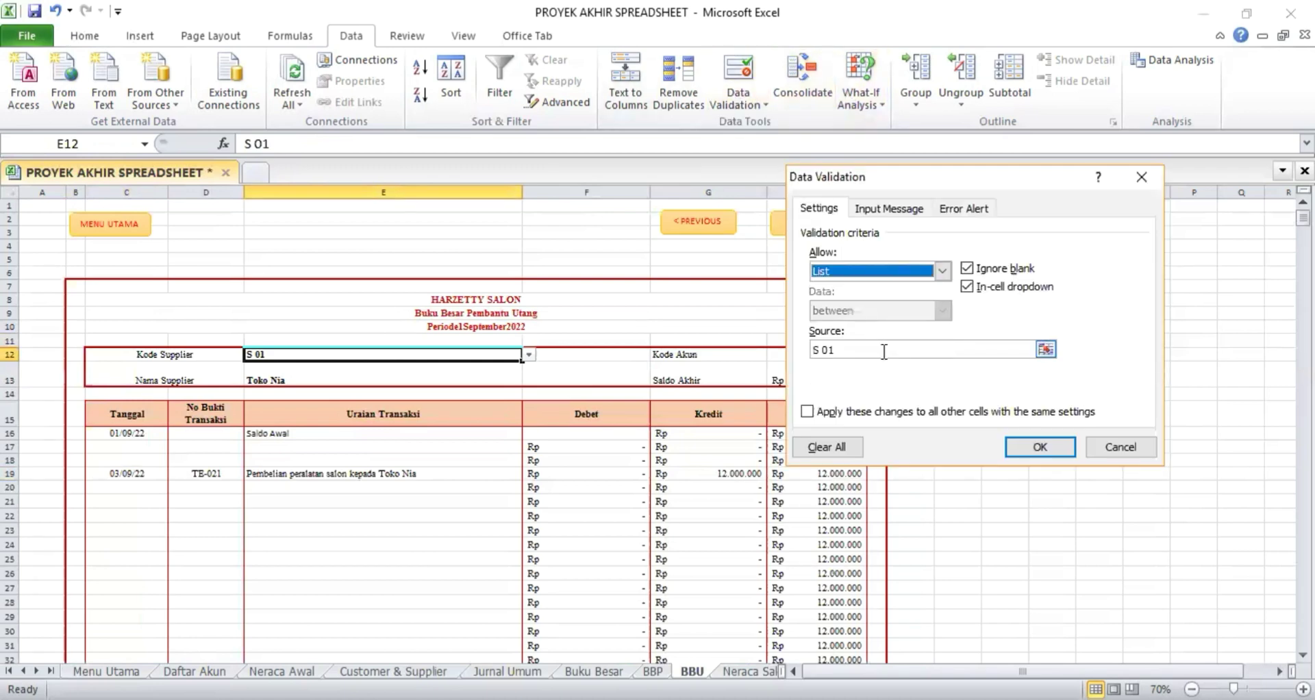
pyautogui.click(1070, 449)
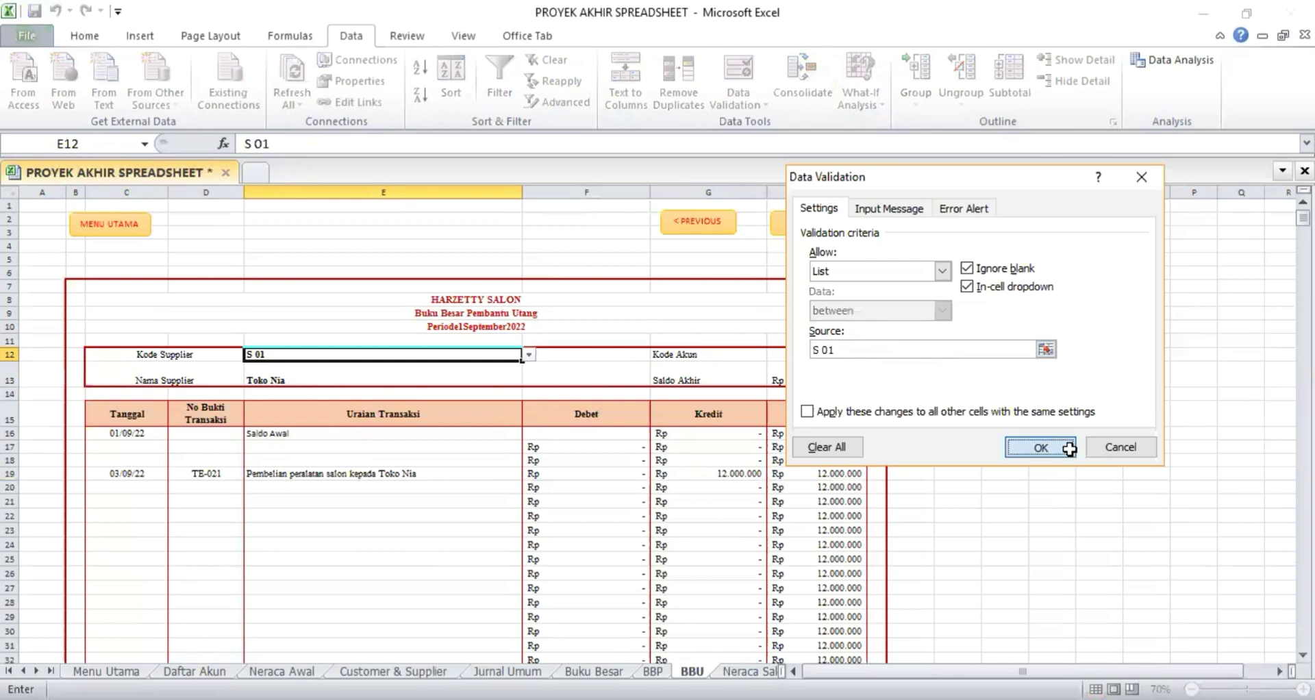
# Inspect the VLOOKUP formula for the supplier name in E13 without changing it.
pyautogui.click(293, 382)
pyautogui.click(244, 145)
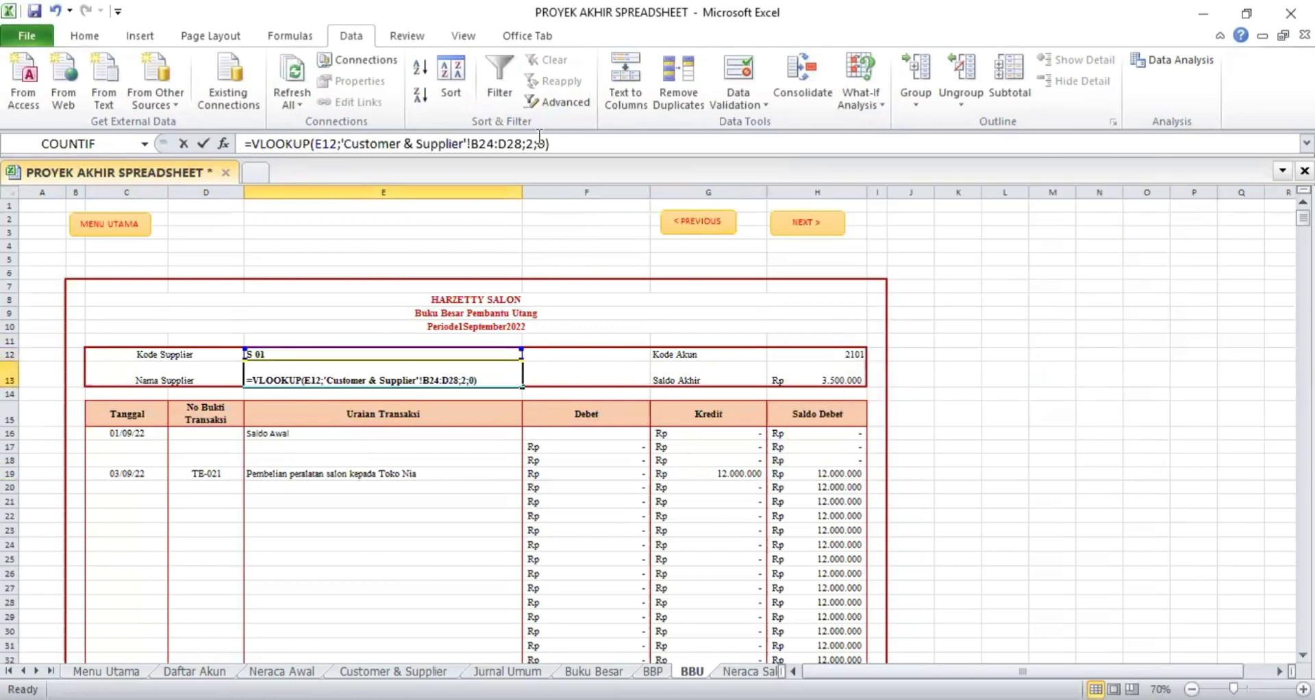
pyautogui.press('Return')
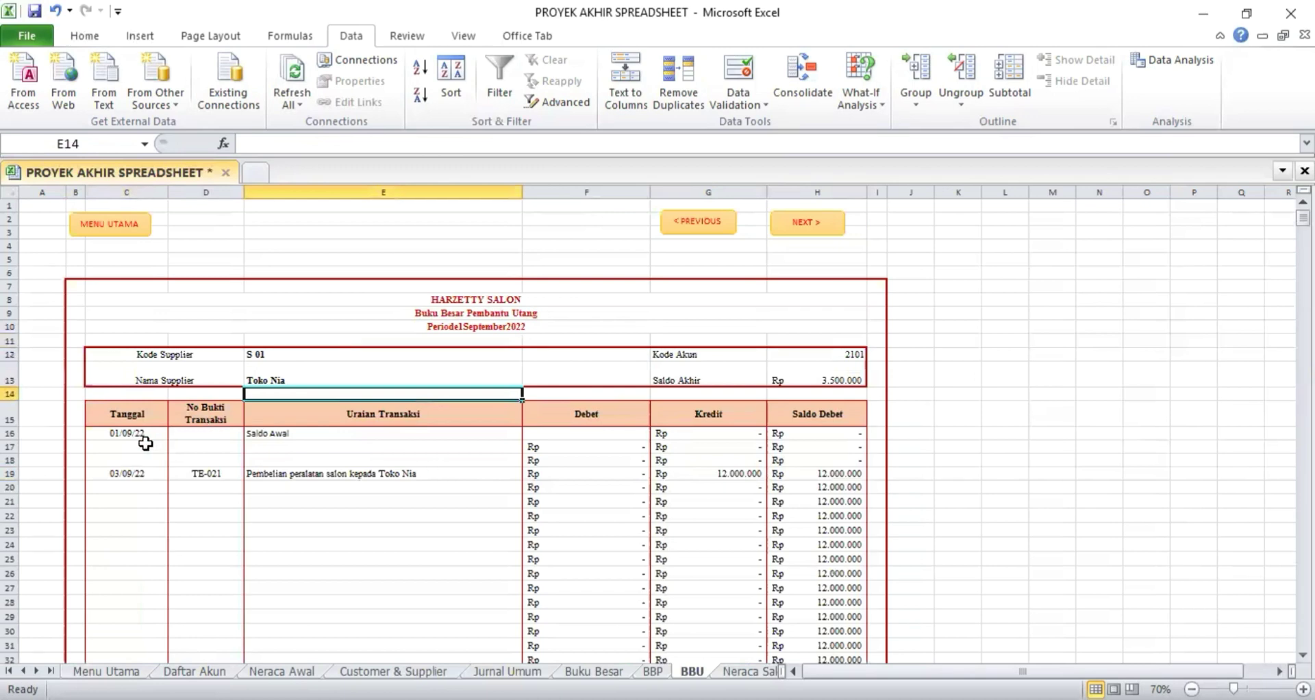
# Inspect the IF formulas for the date in C19 and the transaction proof number in D19 without changing them.
pyautogui.click(185, 479)
pyautogui.click(146, 480)
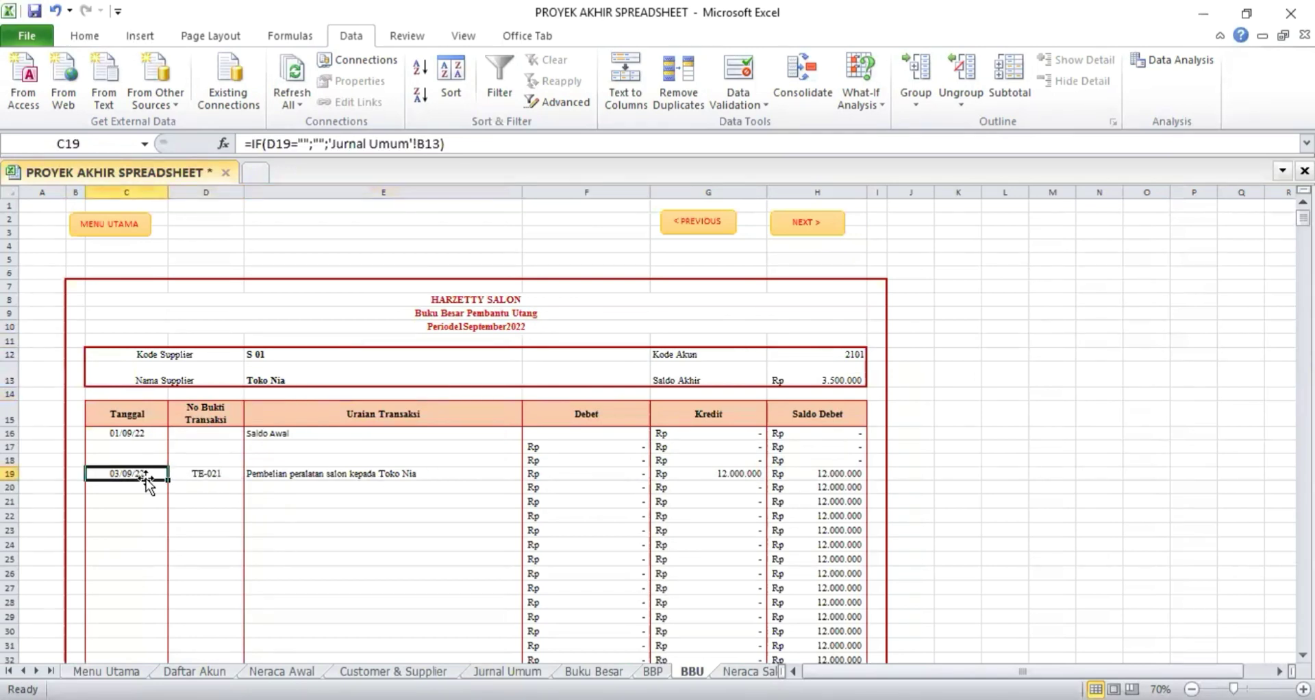
pyautogui.moveTo(244, 144); pyautogui.dragTo(461, 143)
pyautogui.press('Return')
pyautogui.click(206, 476)
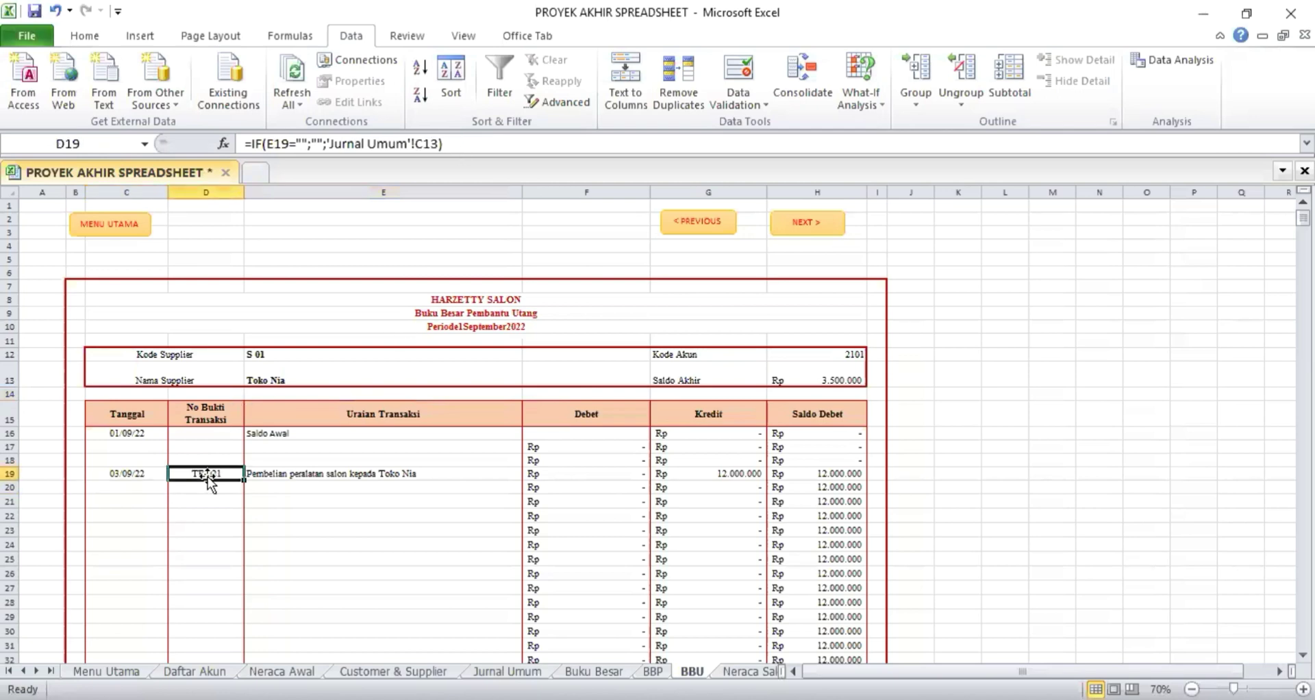
pyautogui.moveTo(245, 143); pyautogui.dragTo(503, 146)
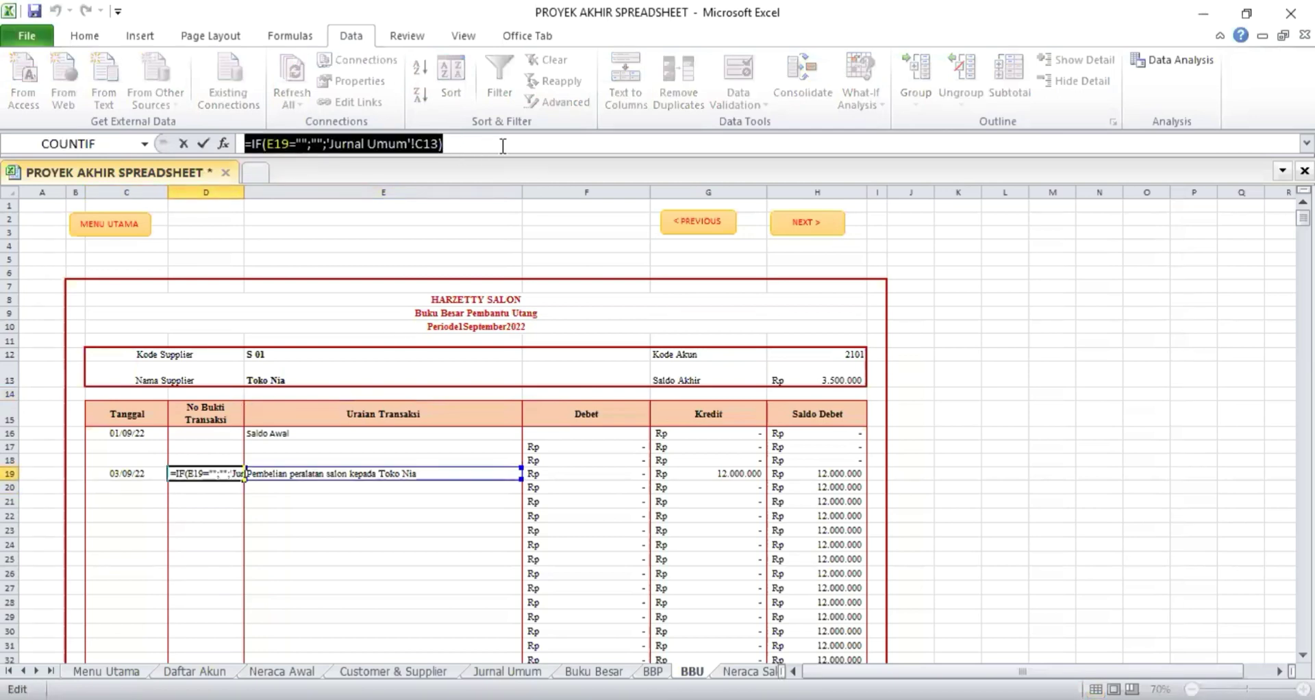
pyautogui.press('Escape')
# Inspect E19's IF formula for the transaction description without changing it, and move down the column past the TOTAL row.
pyautogui.click(344, 472)
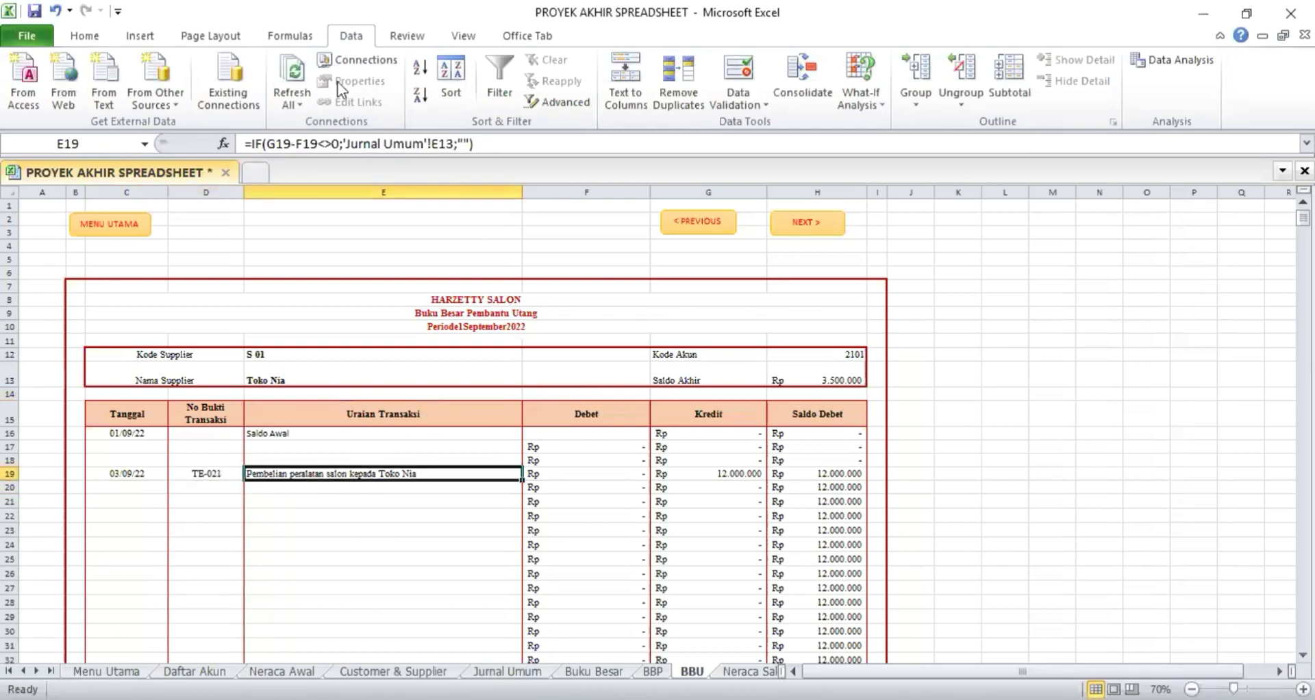
pyautogui.moveTo(241, 143); pyautogui.dragTo(522, 139)
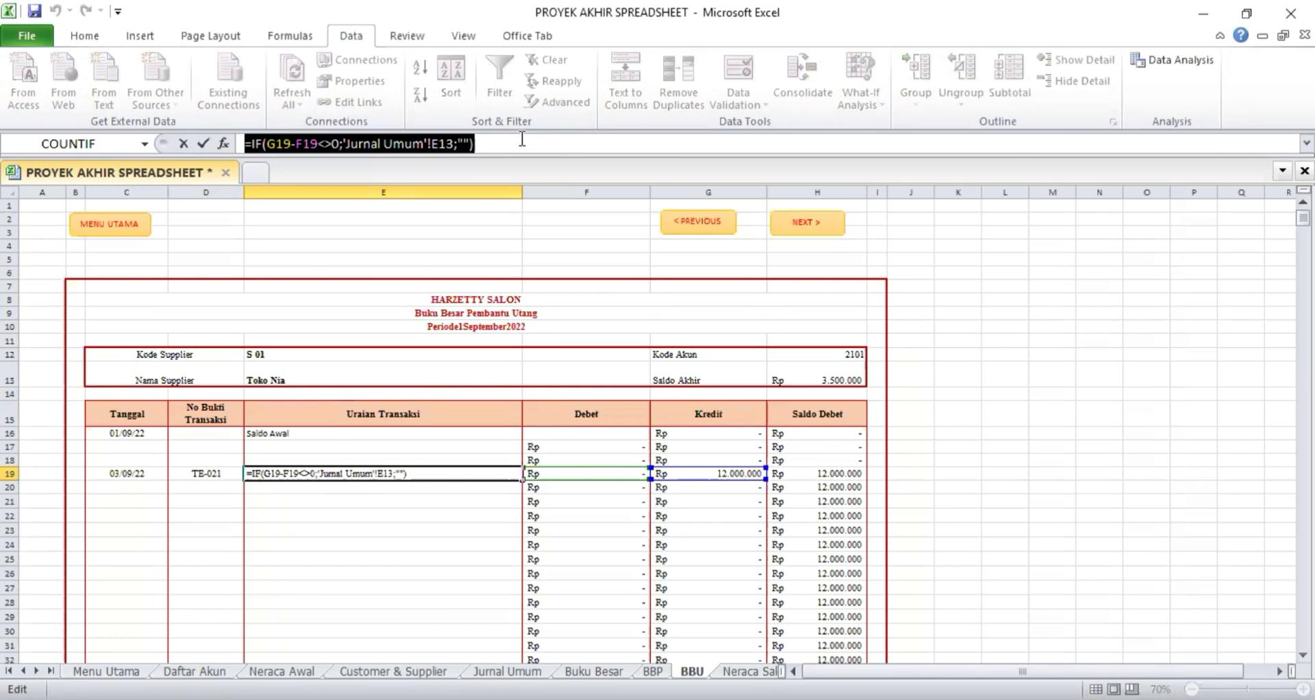
pyautogui.press('Return')
pyautogui.press('Return')
pyautogui.press('Return')
pyautogui.press('Return')
pyautogui.press('Return')
pyautogui.press('Return')
pyautogui.press('Return')
pyautogui.press('Return')
pyautogui.press('Return')
pyautogui.press('Return')
pyautogui.press('Return')
pyautogui.press('Return')
pyautogui.press('Return')
pyautogui.press('Return')
pyautogui.press('Return')
pyautogui.press('Return')
pyautogui.press('Return')
pyautogui.press('Return')
pyautogui.press('Return')
pyautogui.press('Return')
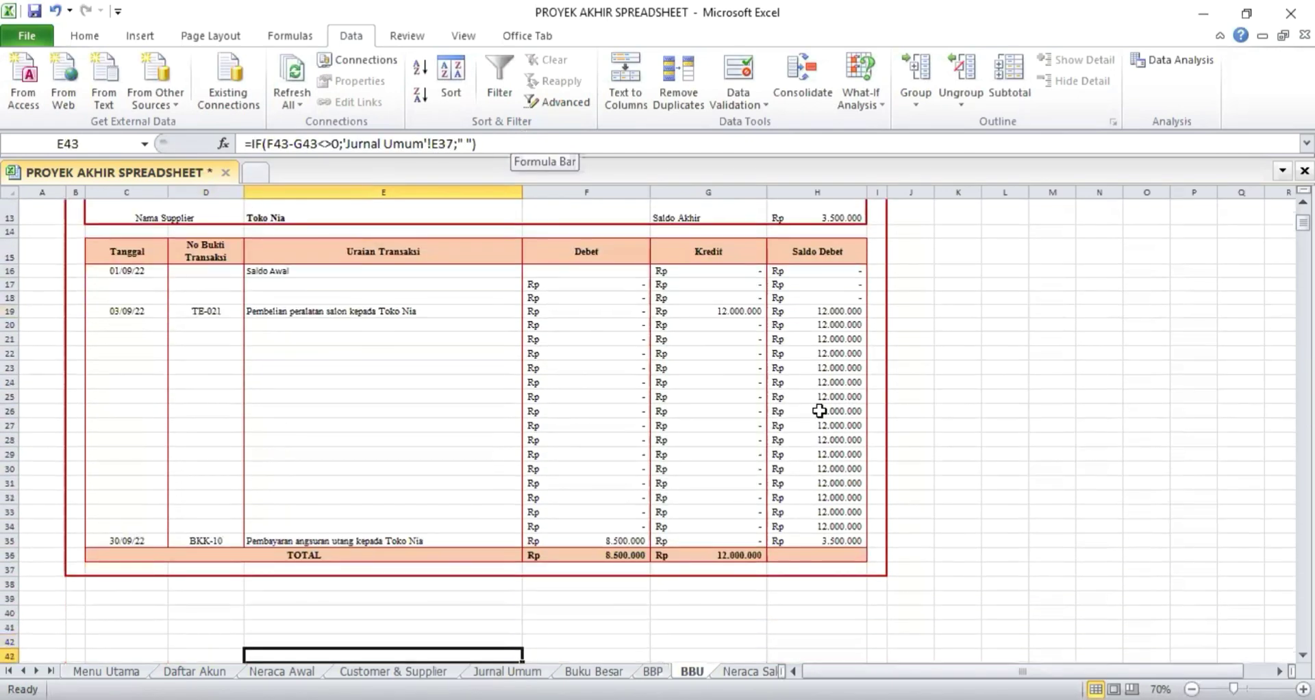
# Inspect the SUM formulas for the debit and credit totals in the TOTAL row of the BBU ledger.
pyautogui.click(602, 555)
pyautogui.press('Right')
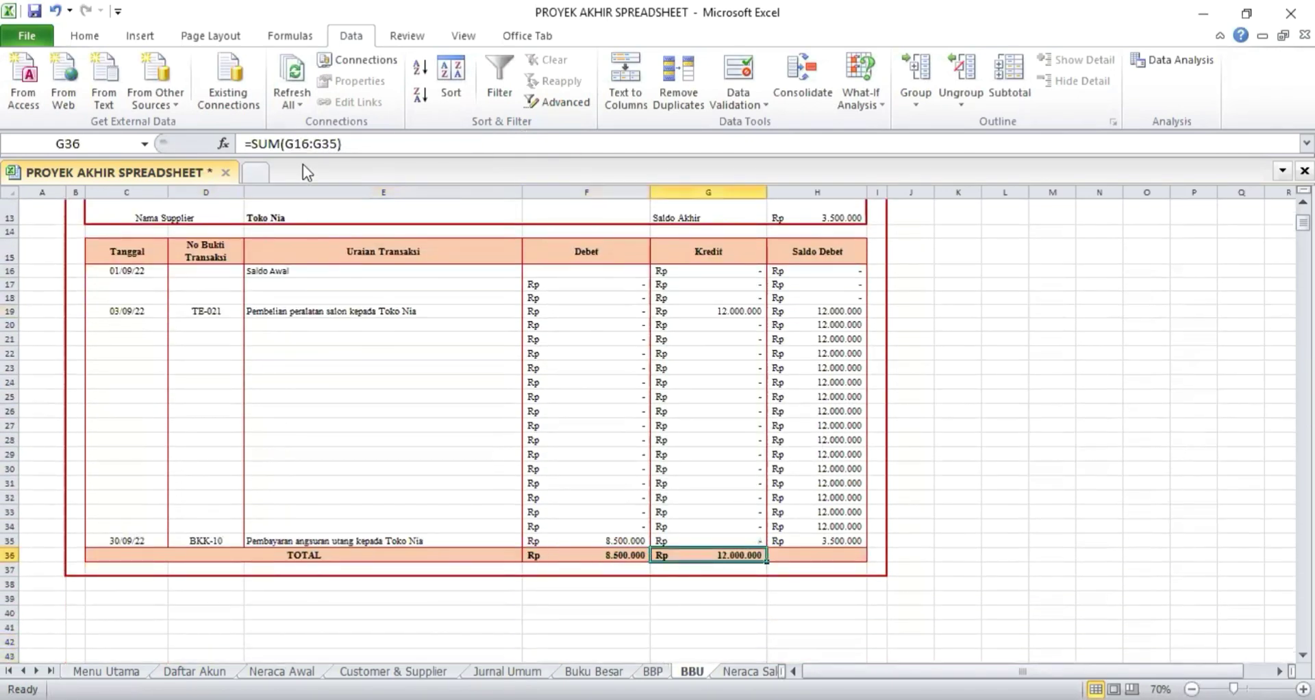
pyautogui.tripleClick(283, 157)
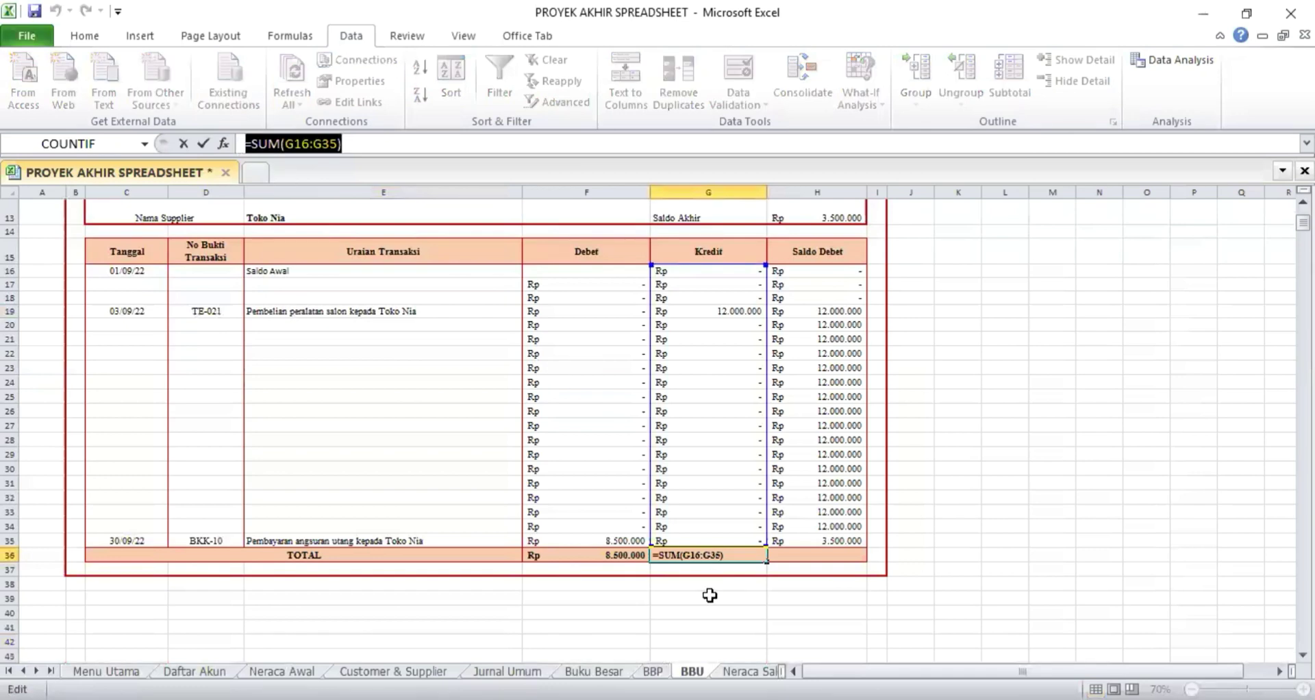
pyautogui.press('Return')
# Switch to the Neraca Saldo sheet and inspect the IF/AND balance-check formula in D6.
pyautogui.hotkey('ctrl', 'pagedown')
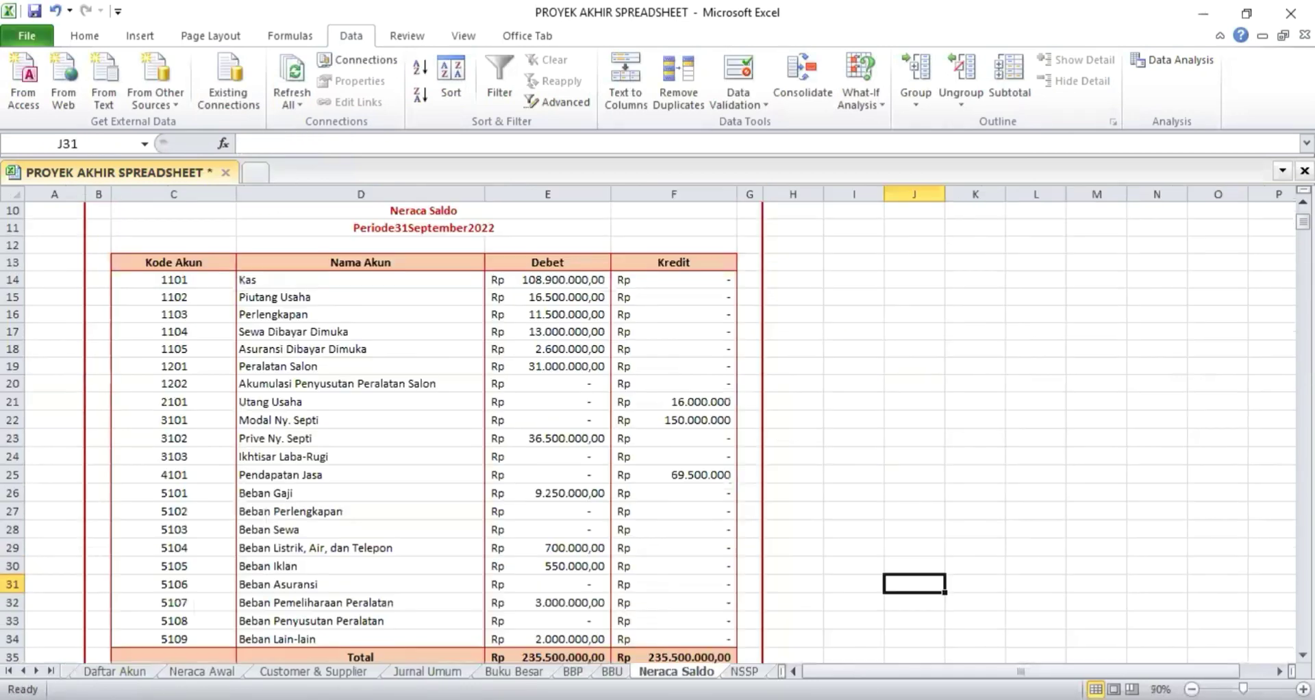
pyautogui.scroll(3, 478, 312)
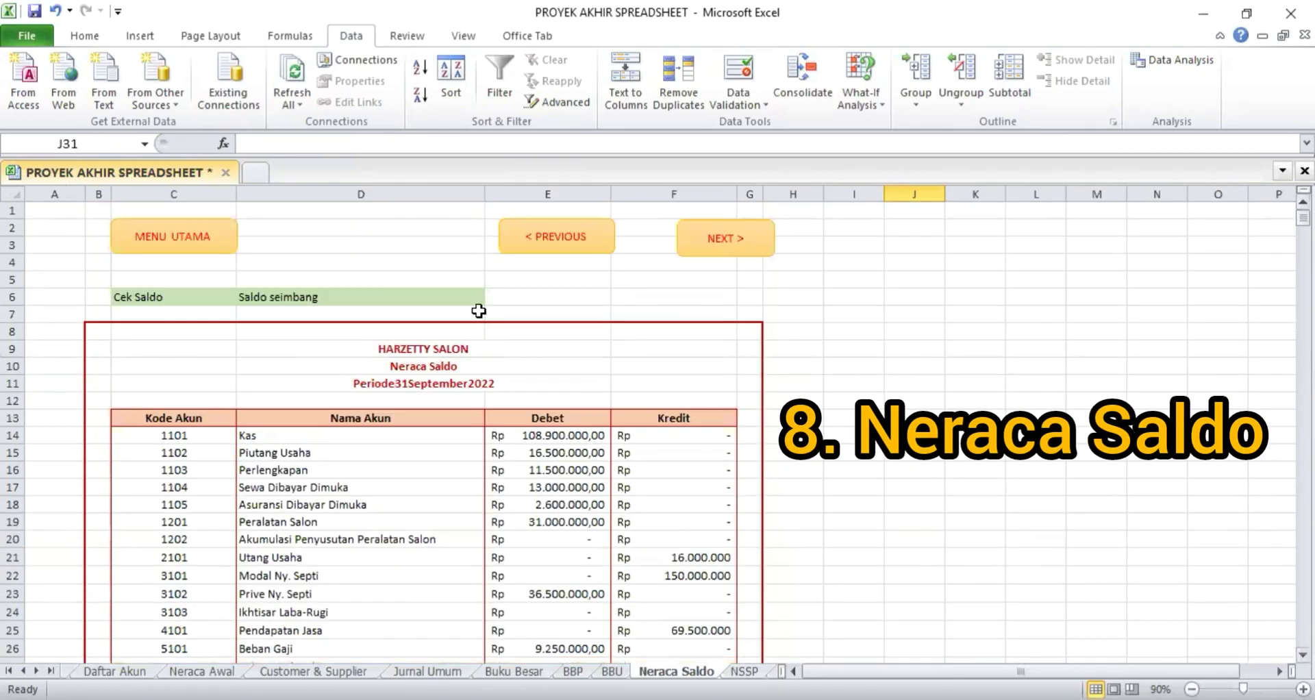
pyautogui.click(165, 298)
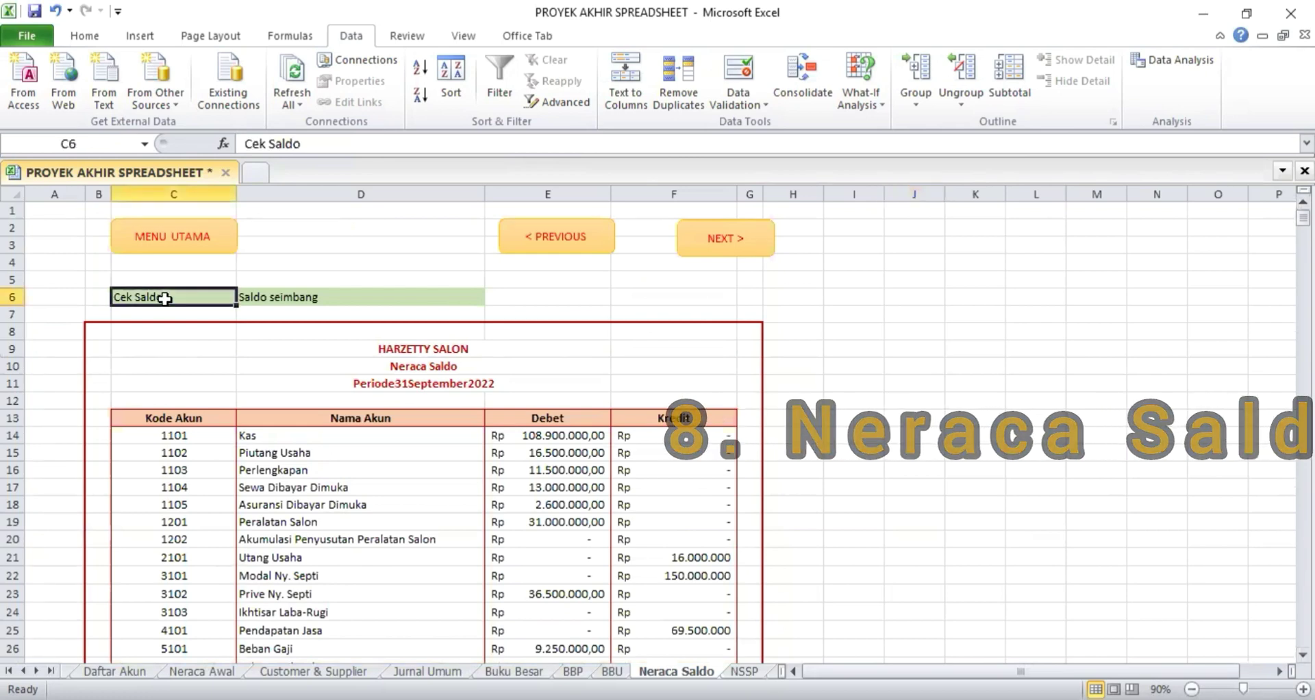
pyautogui.press('Right')
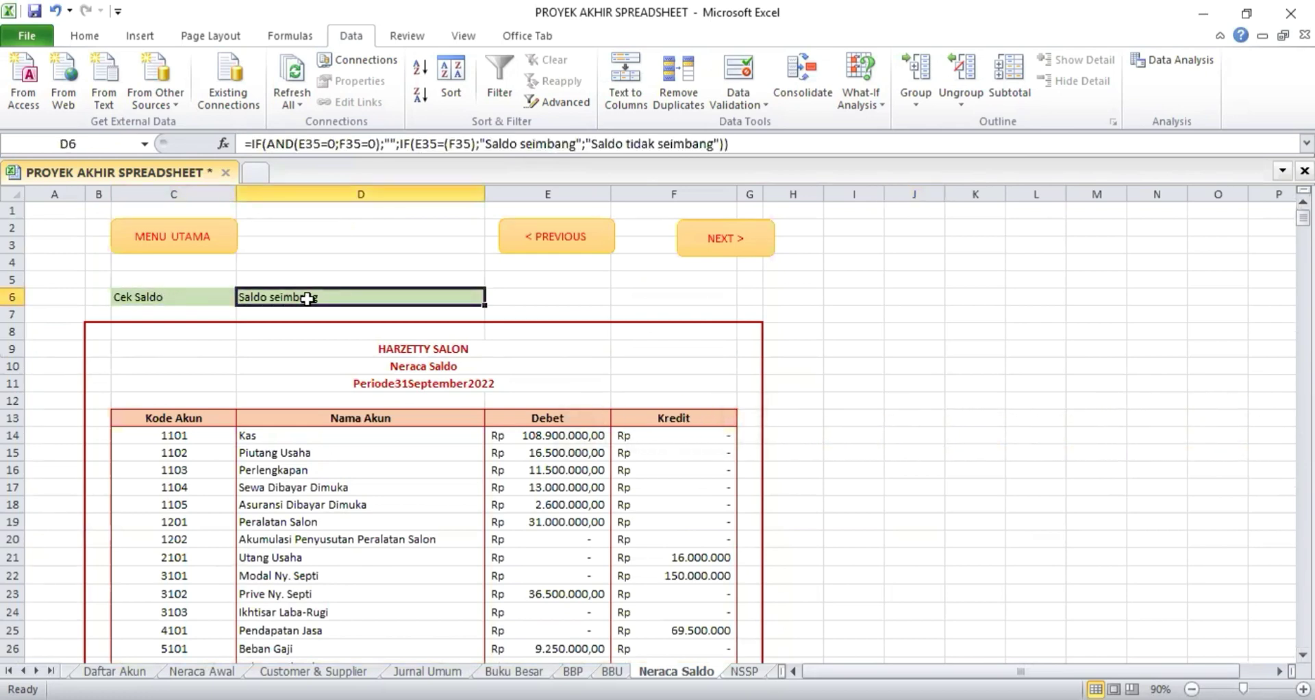
pyautogui.moveTo(247, 140); pyautogui.dragTo(729, 144)
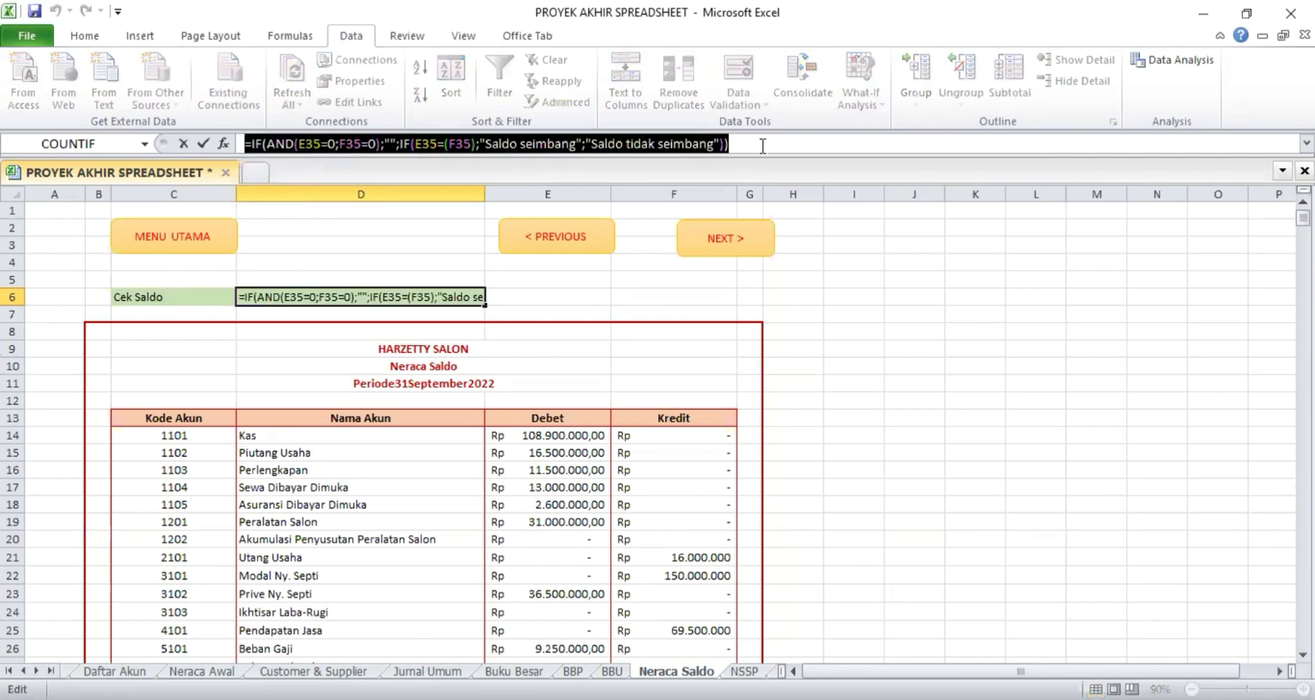
pyautogui.press('Return')
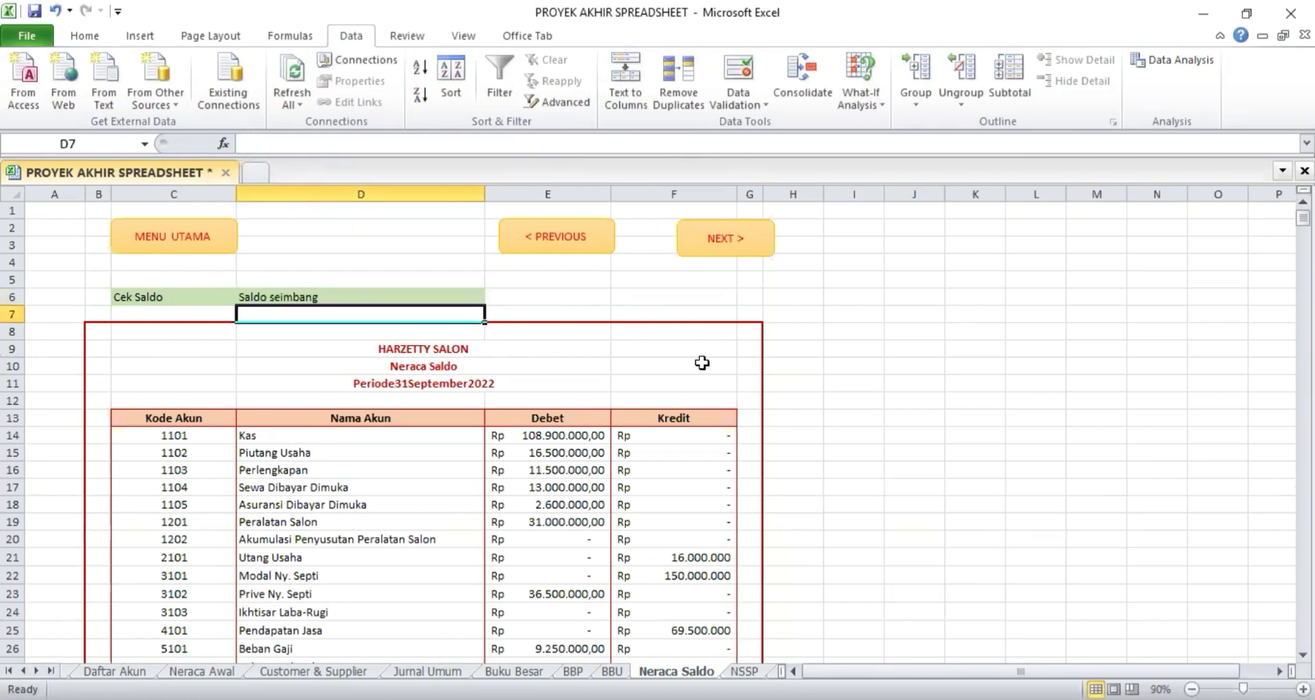
# Inspect the period heading formula in D11, which joins text with the Menu Utama cells F5 and H5.
pyautogui.press('Down')
pyautogui.press('Down')
pyautogui.press('Down')
pyautogui.press('Down')
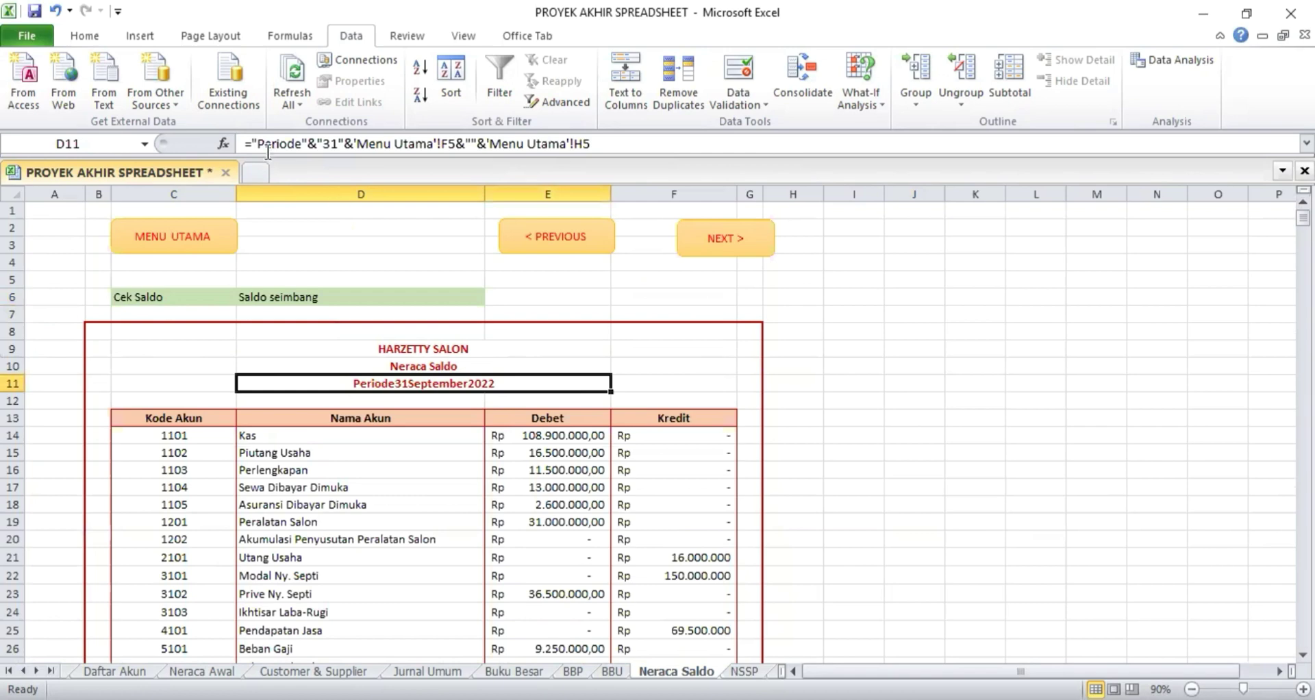
pyautogui.moveTo(246, 145); pyautogui.dragTo(597, 156)
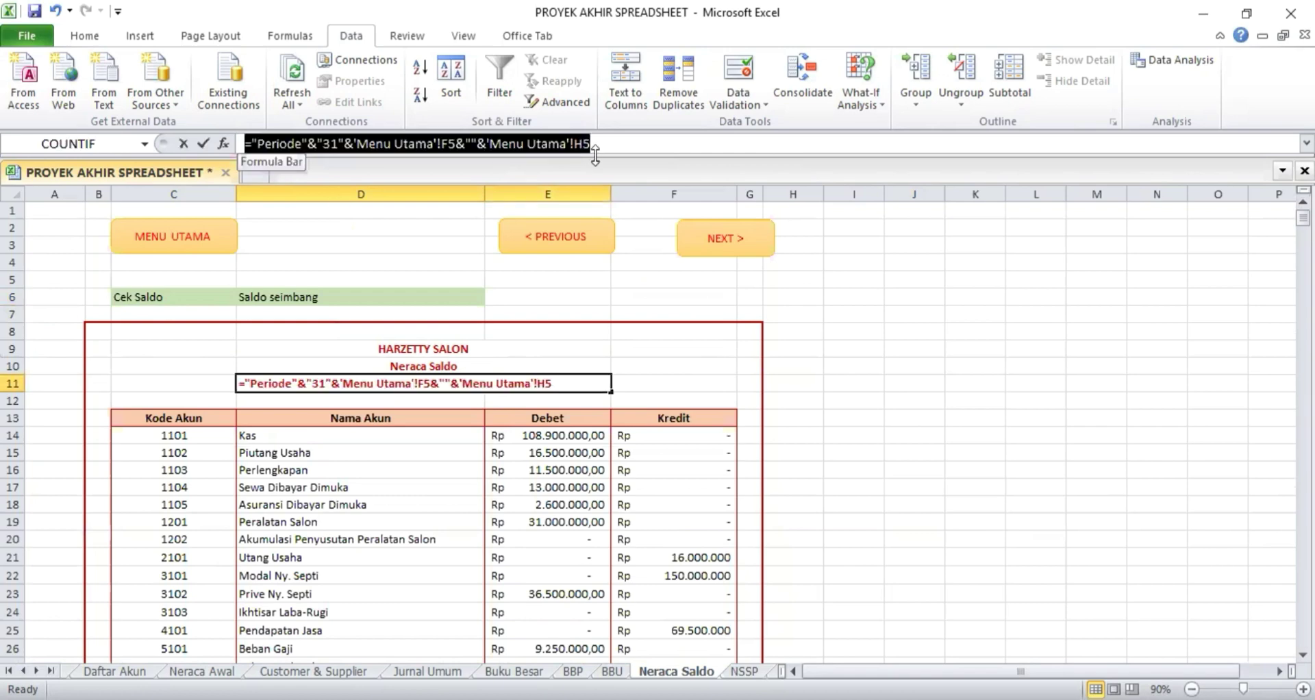
pyautogui.press('Return')
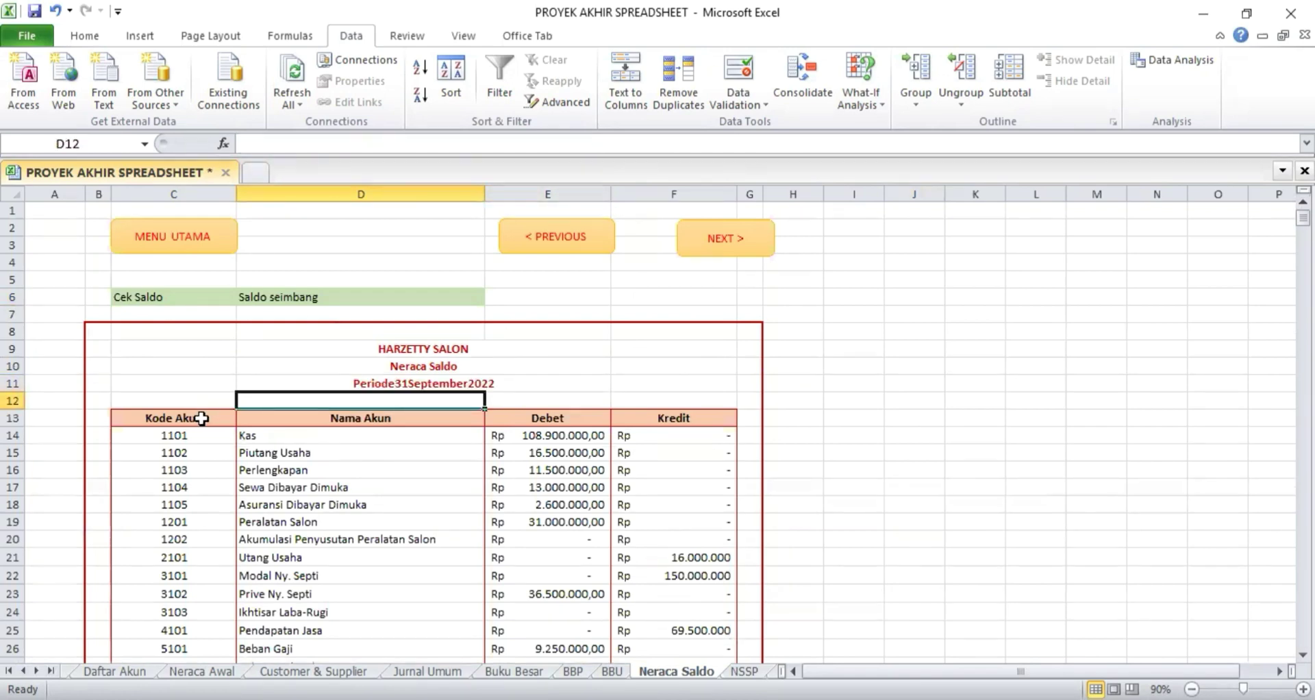
# Review the trial balance column headings and the account codes and names in C14:D34, including the VLOOKUP formula in D22.
pyautogui.click(202, 418)
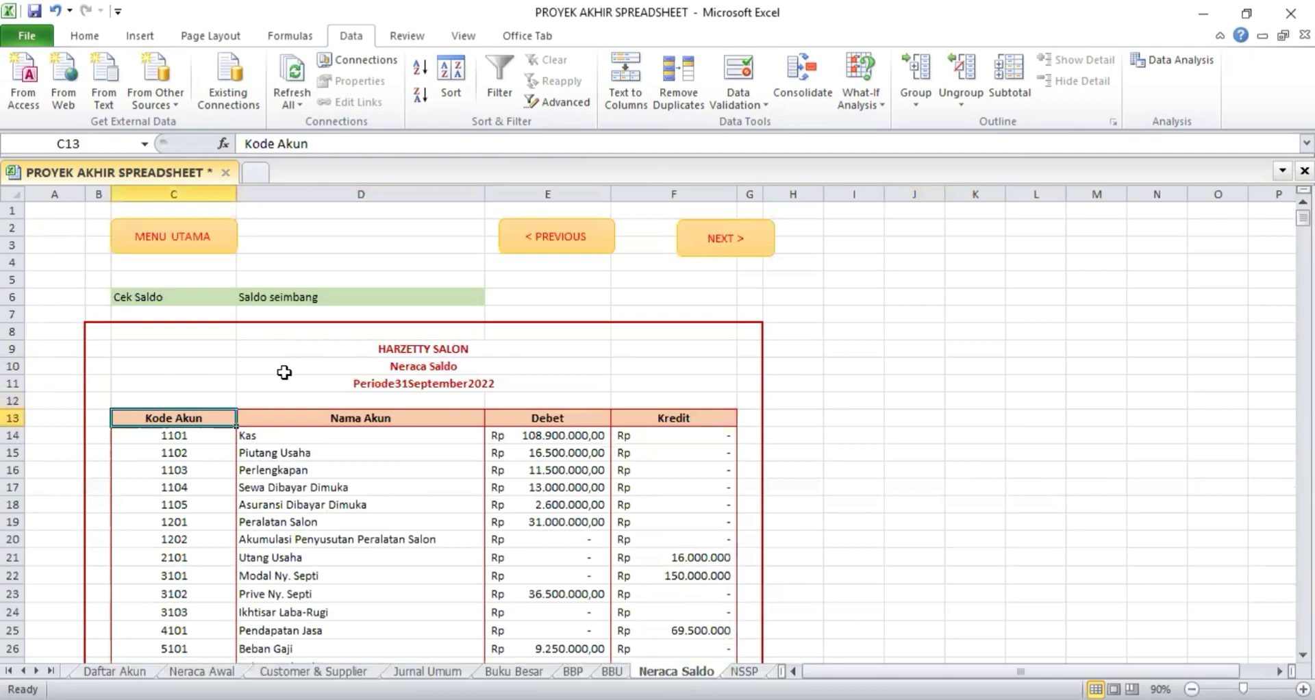
pyautogui.press('Right')
pyautogui.press('Right')
pyautogui.press('Right')
pyautogui.click(156, 434)
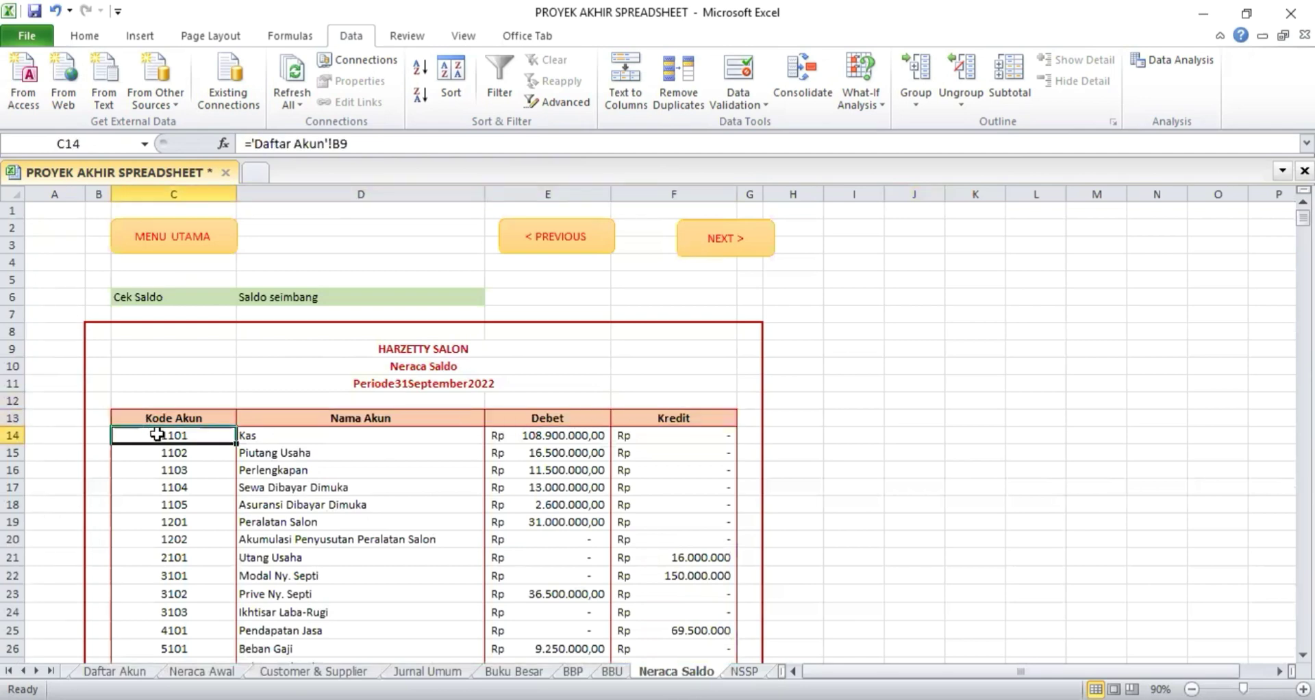
pyautogui.moveTo(157, 434); pyautogui.dragTo(344, 603)
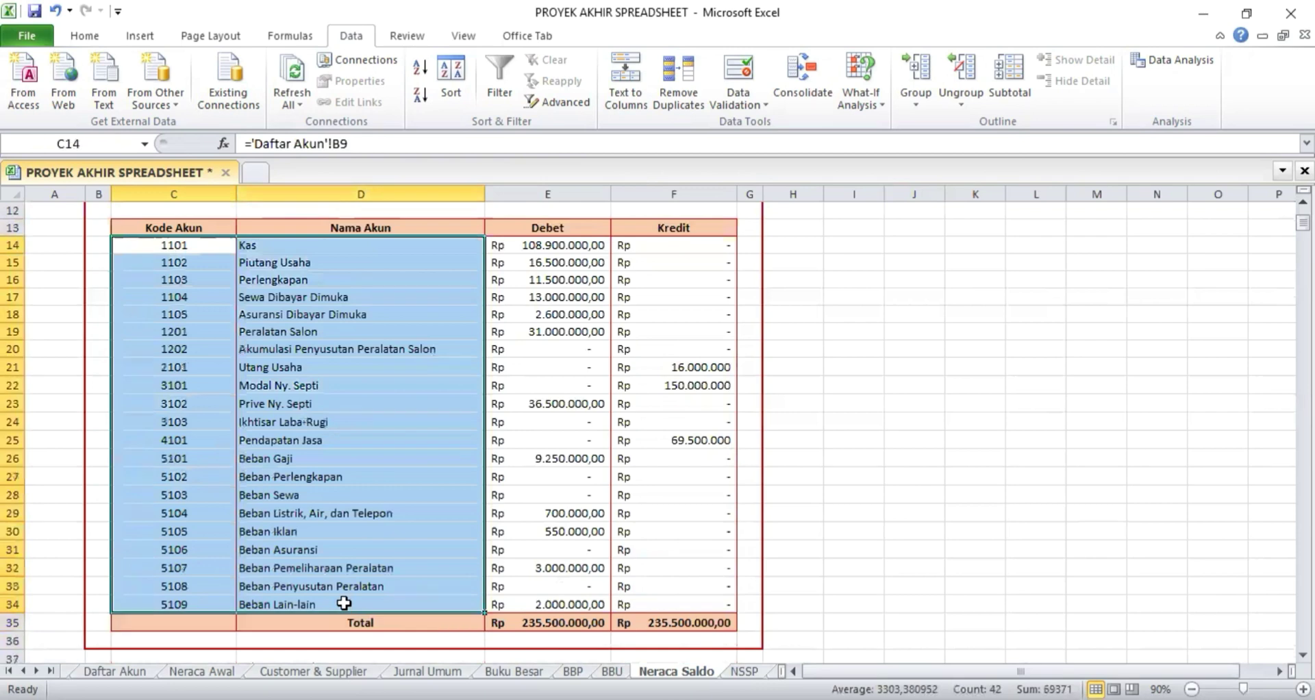
pyautogui.click(376, 380)
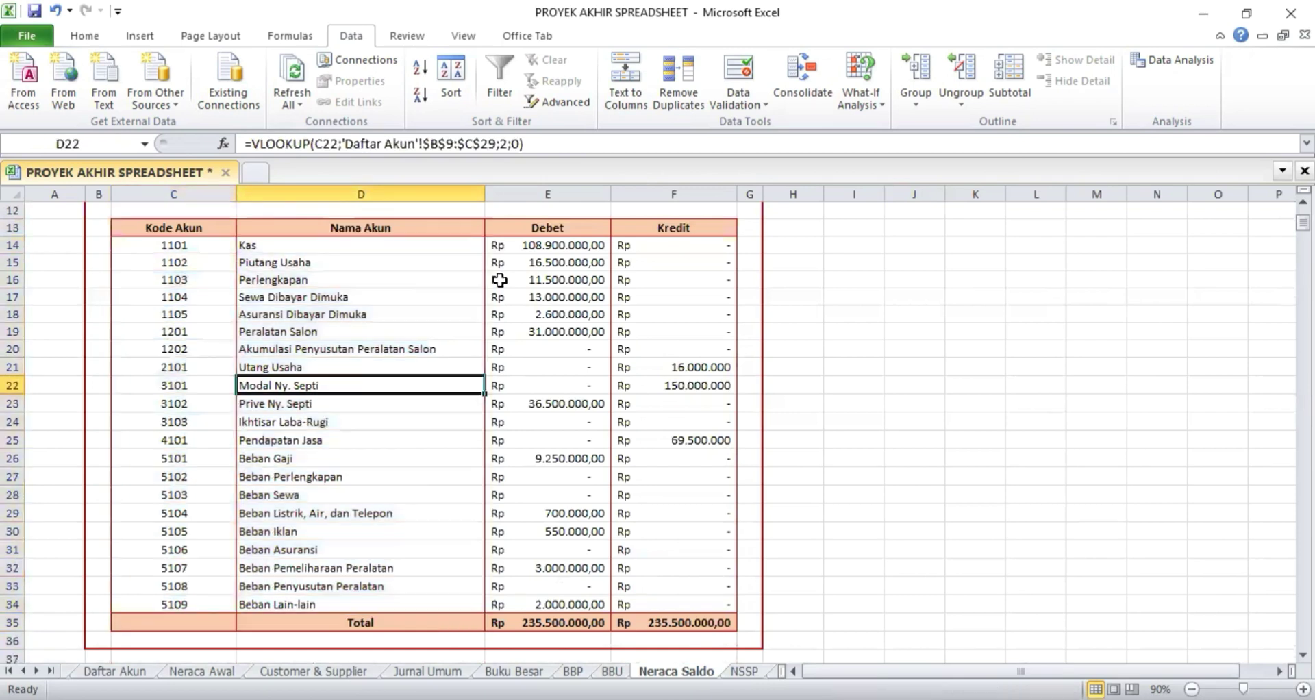
# Inspect the whole debit formula for Kas in E14, including its IF, VLOOKUP and SUMIF parts.
pyautogui.click(543, 246)
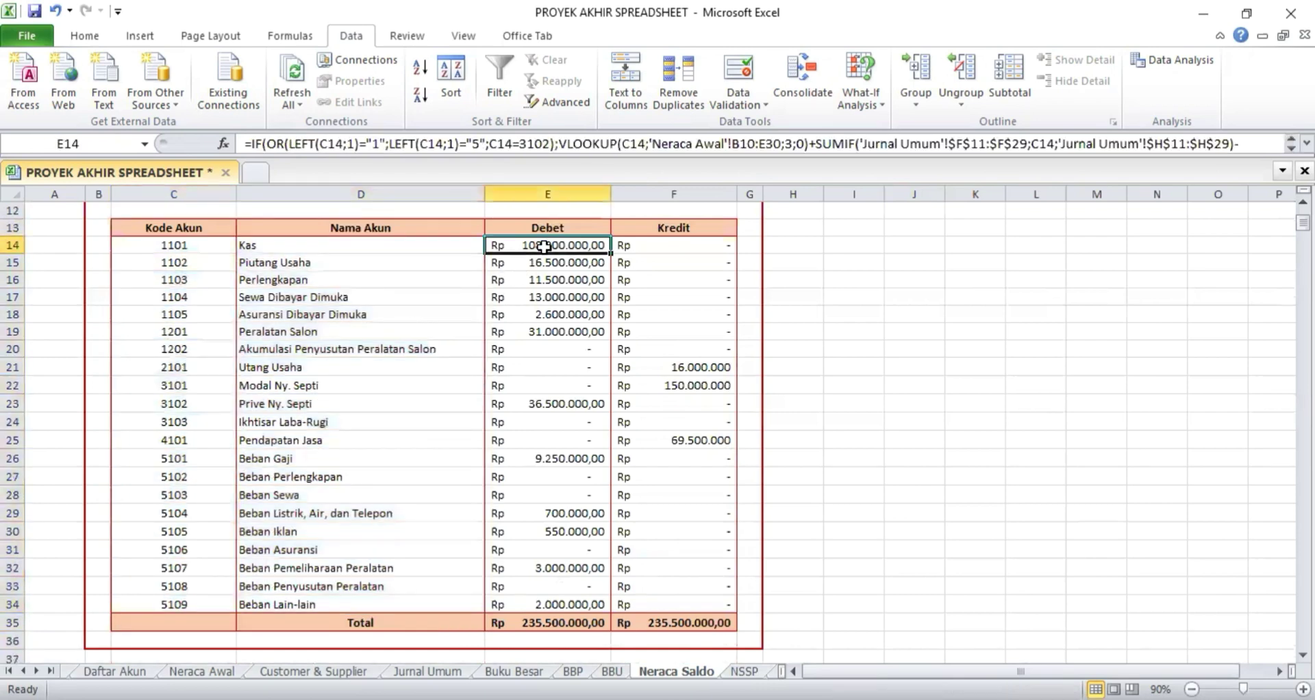
pyautogui.click(248, 143)
pyautogui.moveTo(249, 141); pyautogui.dragTo(577, 160)
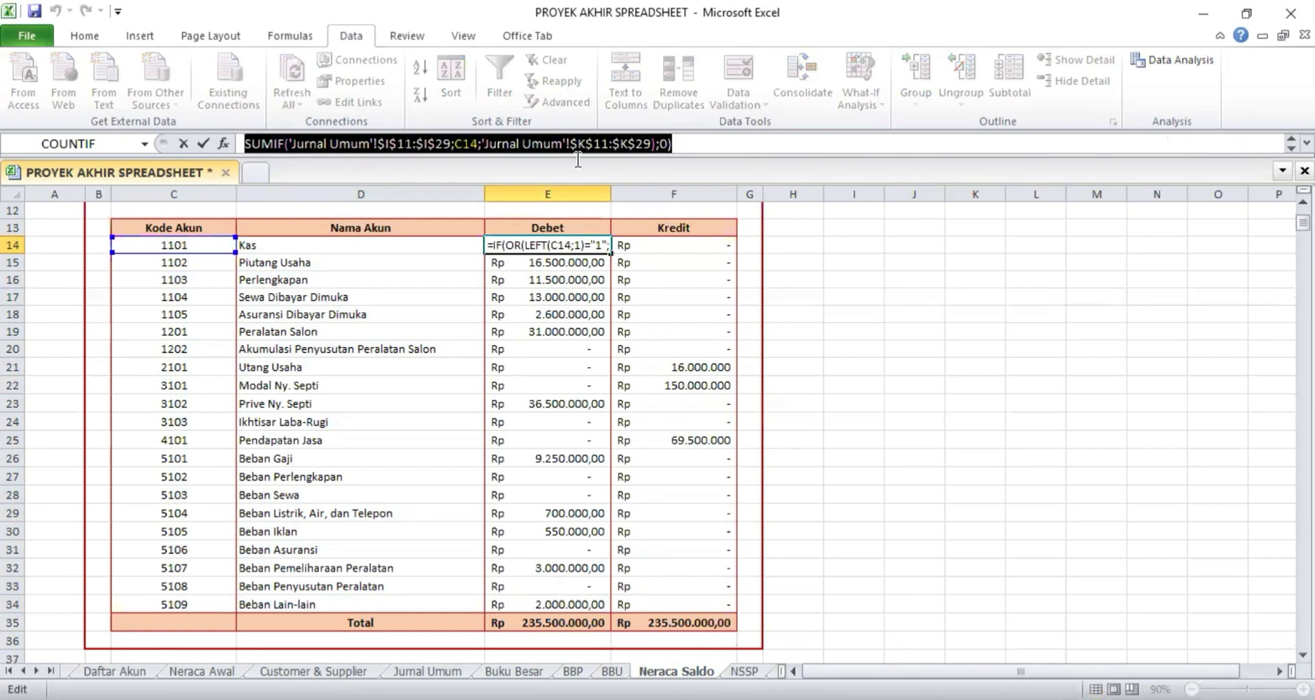
pyautogui.press('Return')
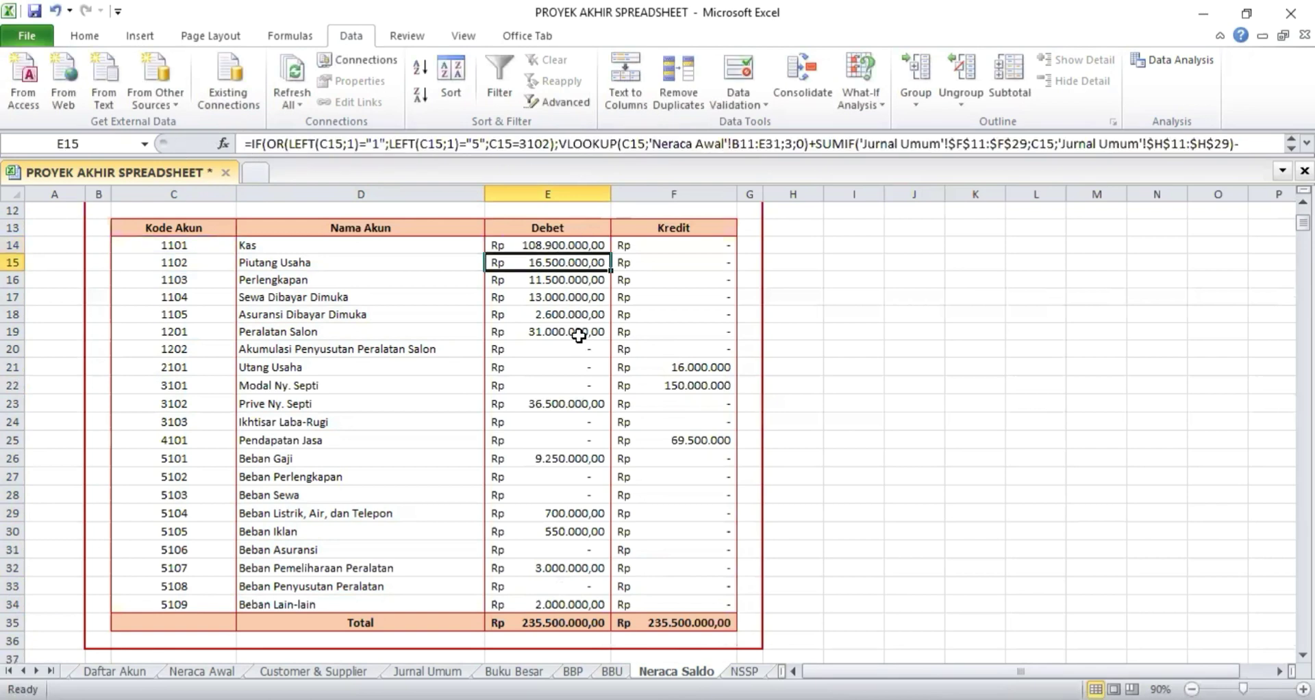
# Inspect the credit formula for Kas in F14 and the debit and credit SUM formulas in the Total row.
pyautogui.click(679, 245)
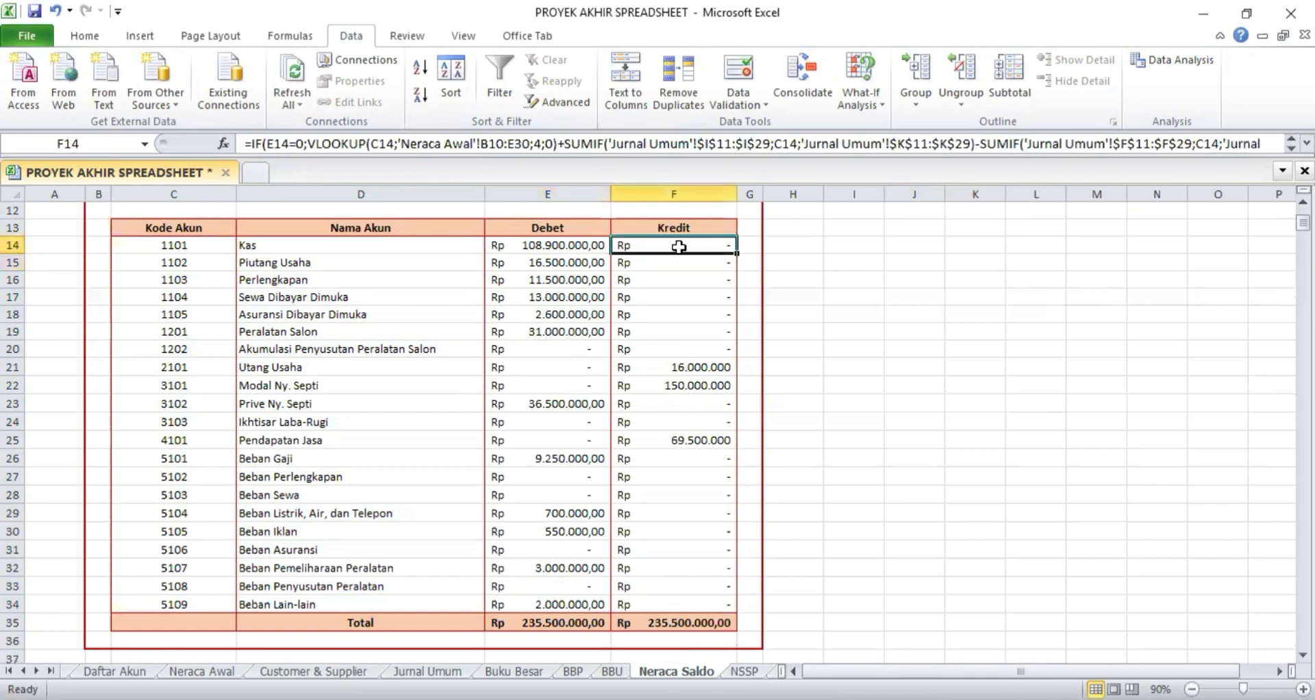
pyautogui.click(245, 139)
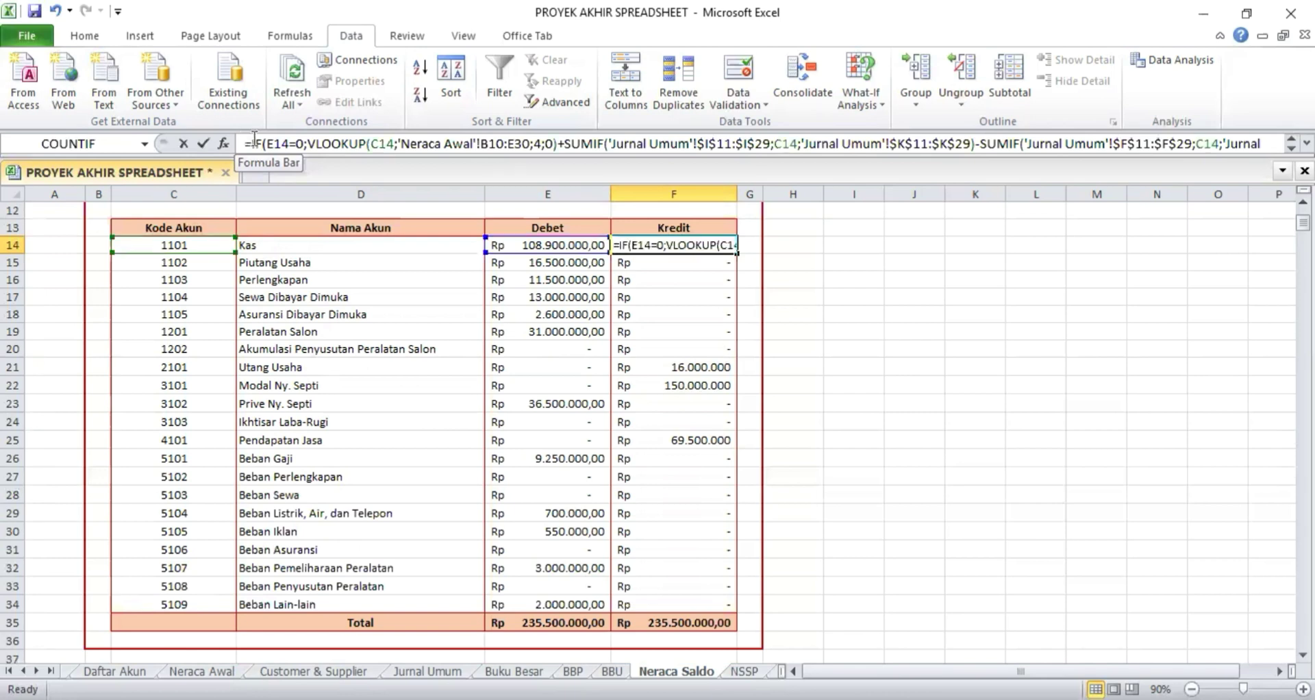
pyautogui.press('Return')
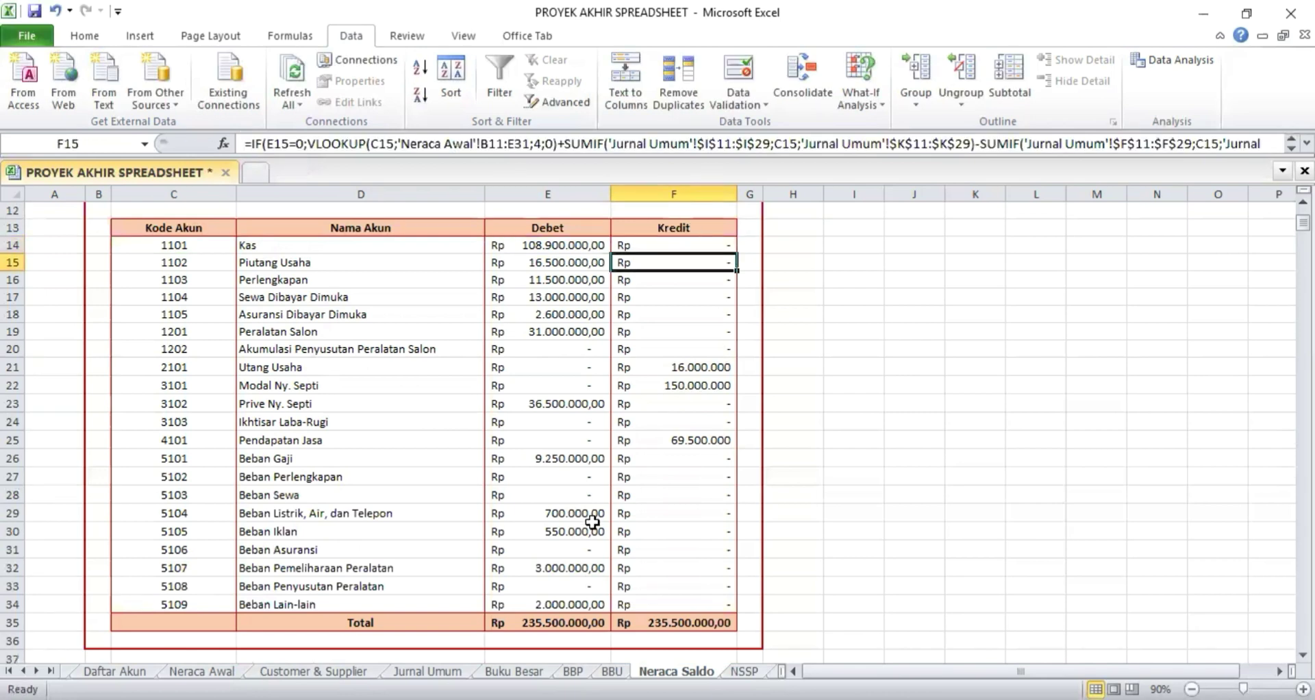
pyautogui.click(532, 625)
pyautogui.press('Right')
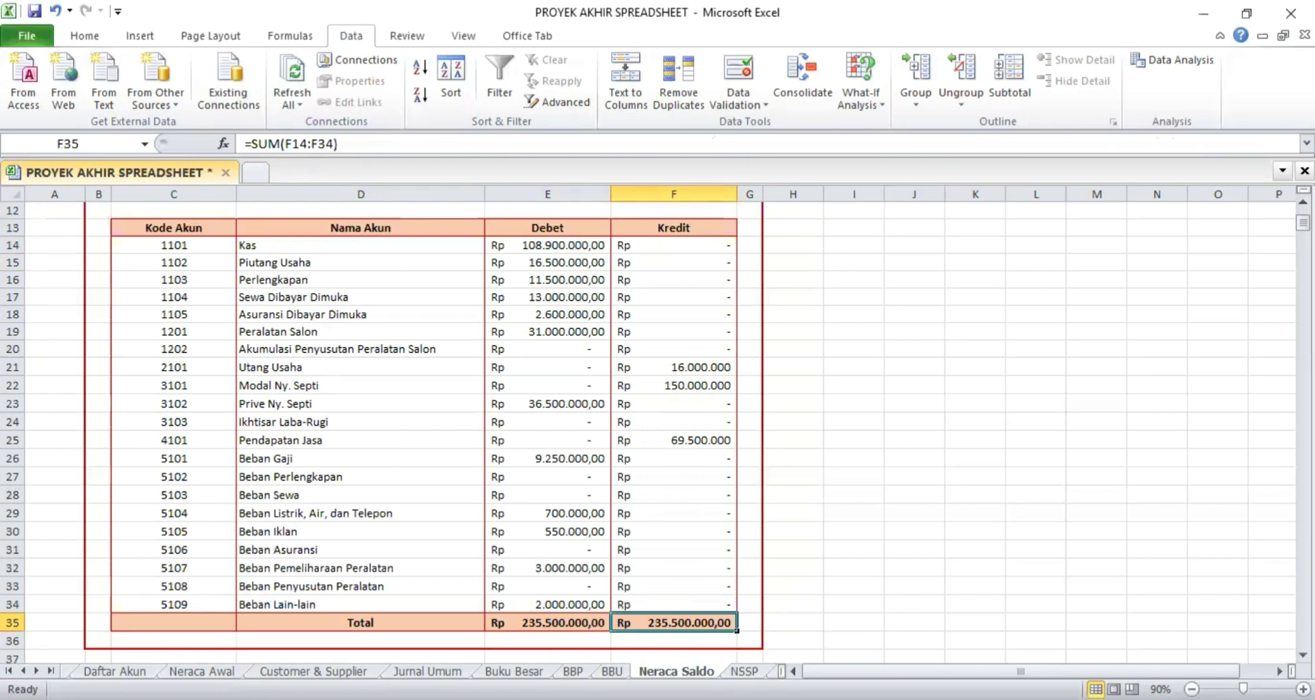
# Switch to the NSSP sheet and inspect the balance-check formula in D6.
pyautogui.hotkey('ctrl', 'pagedown')
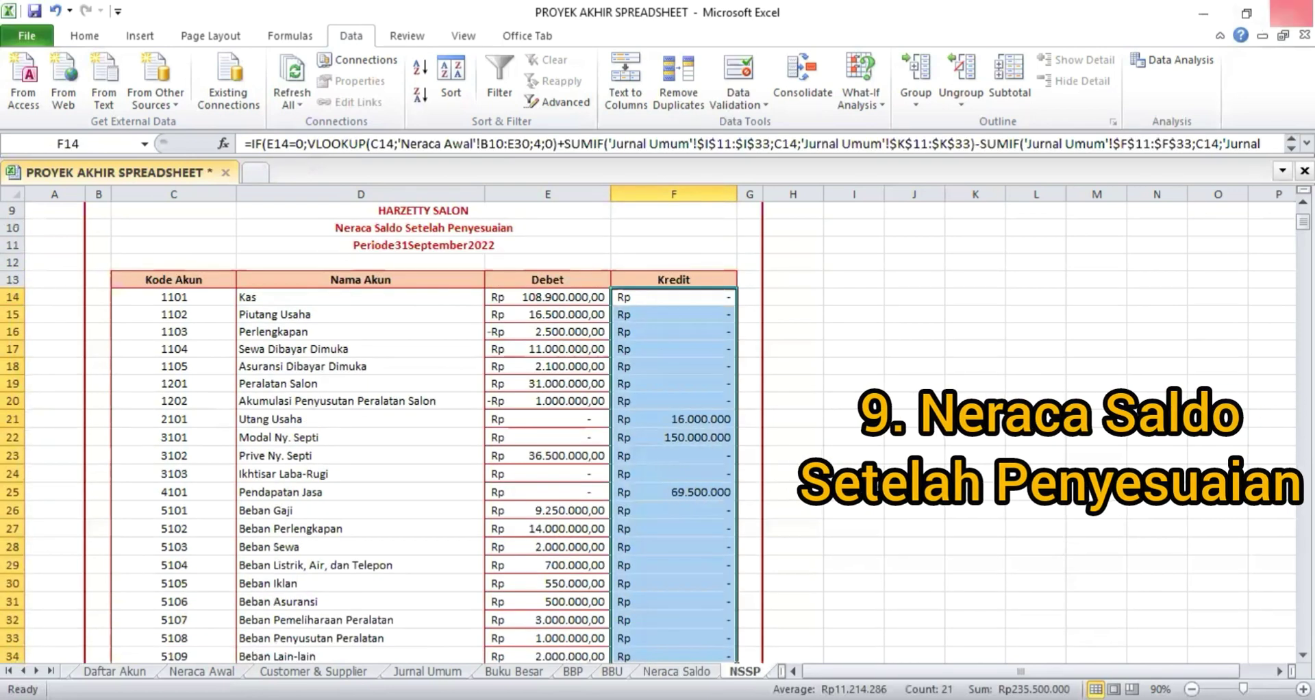
pyautogui.scroll(3, 1253, 164)
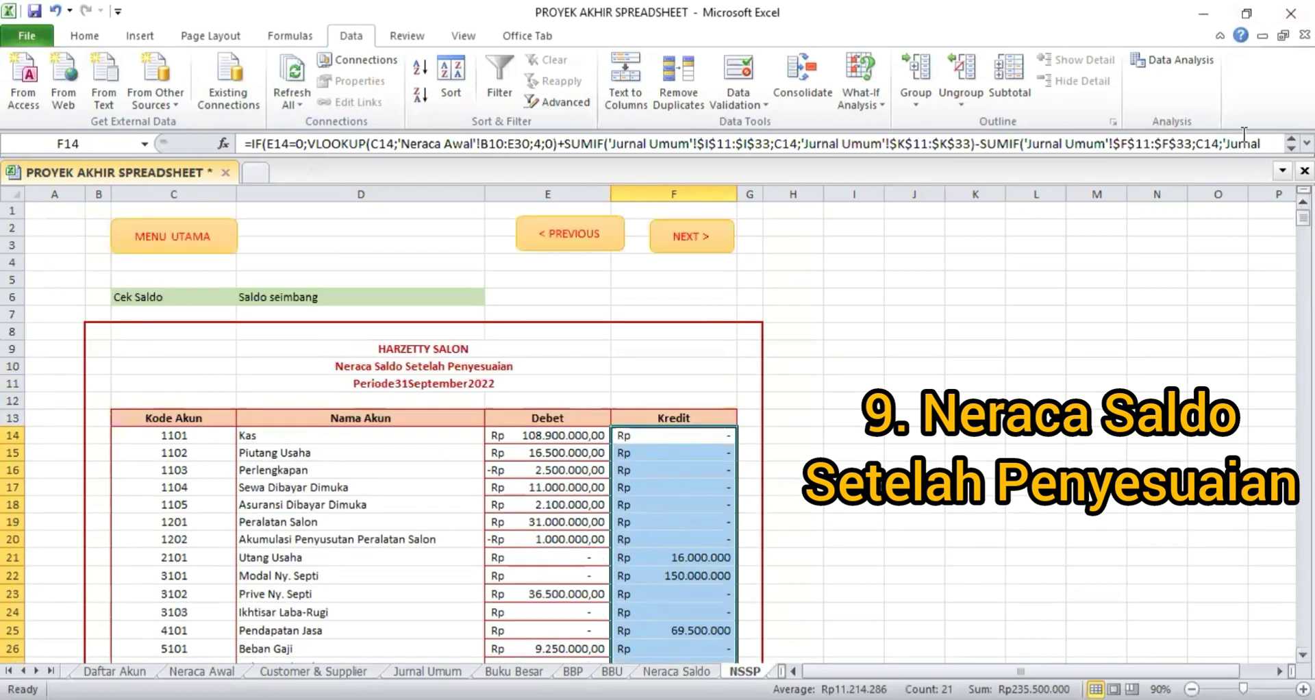
pyautogui.click(449, 299)
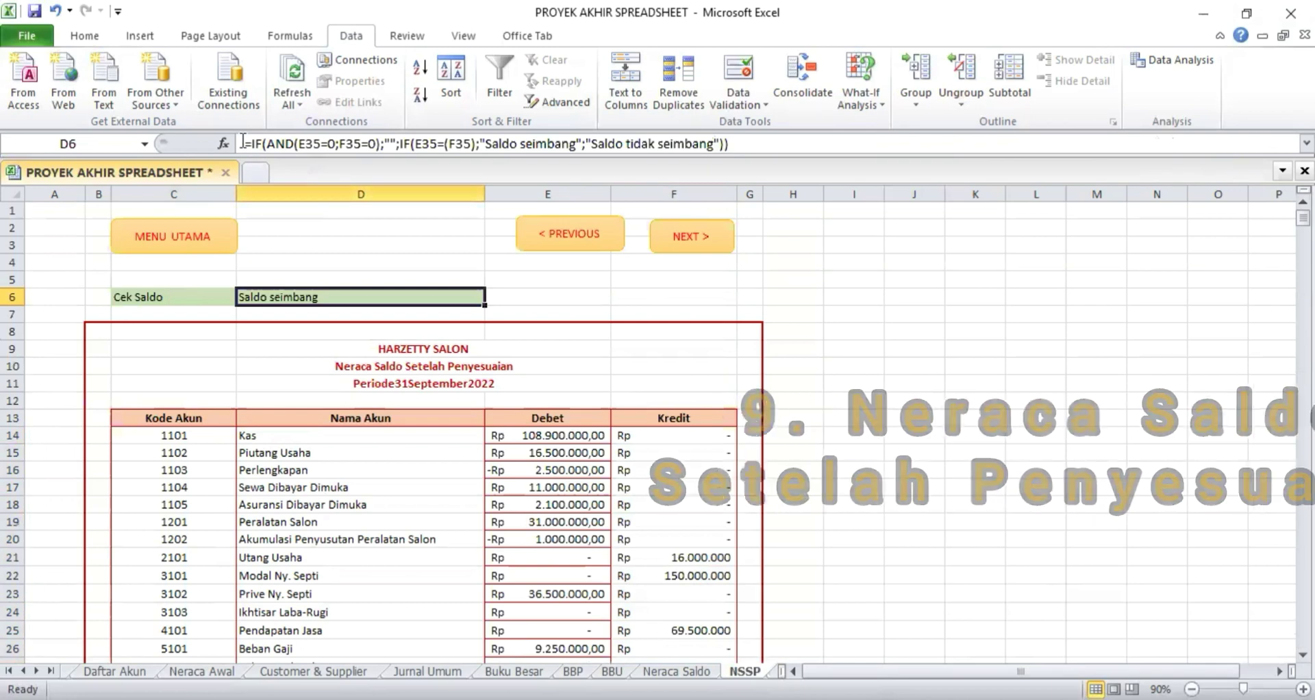
pyautogui.moveTo(243, 142); pyautogui.dragTo(801, 147)
pyautogui.press('Return')
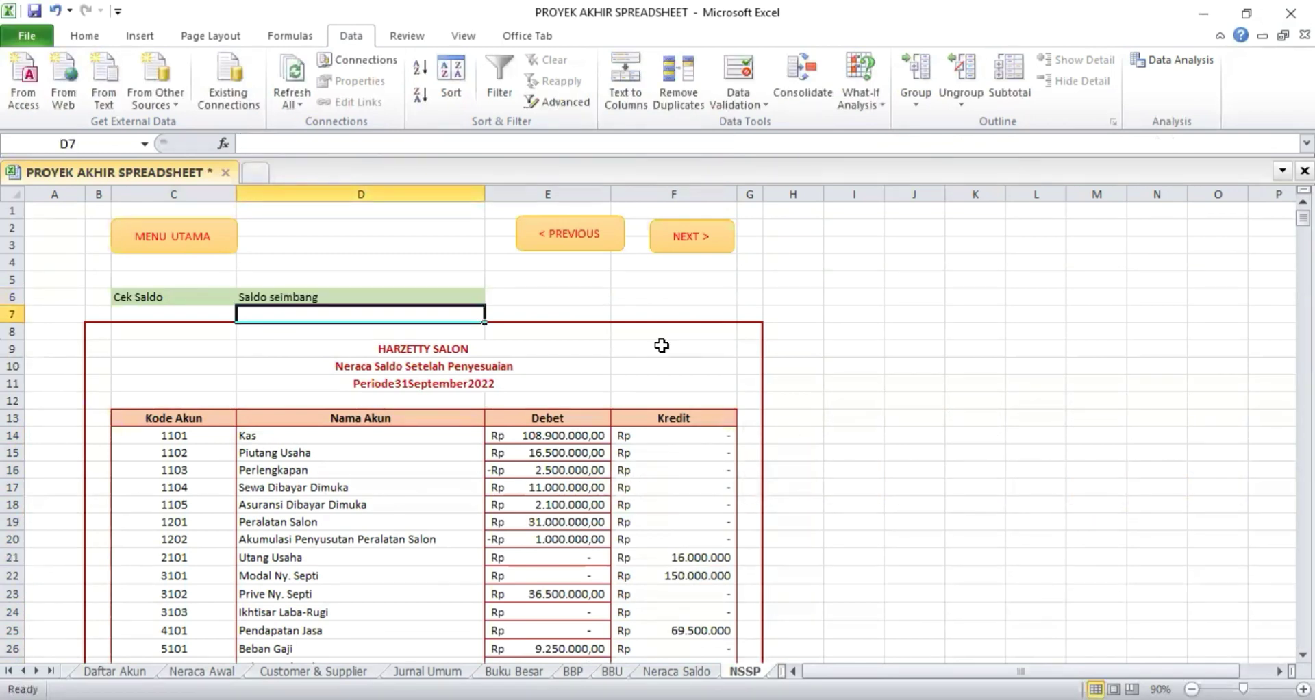
# Inspect the period heading formula in D11 of the adjusted trial balance.
pyautogui.click(460, 382)
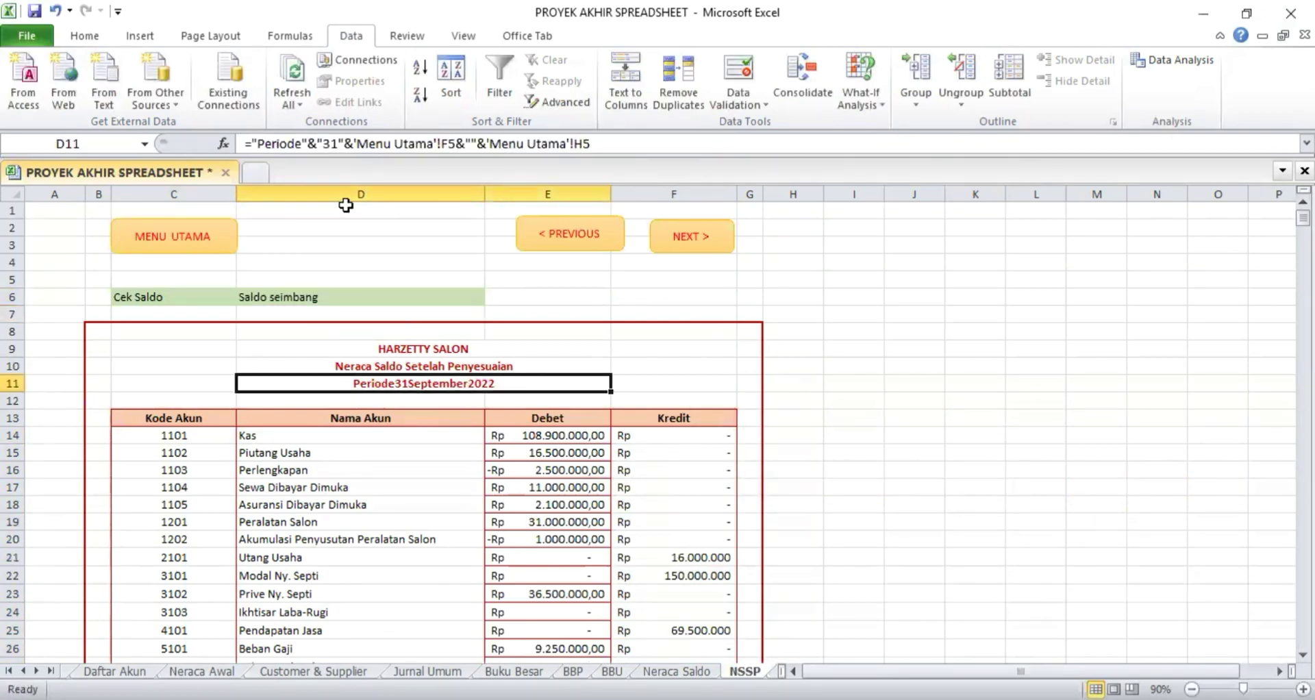
pyautogui.click(244, 141)
pyautogui.press('Return')
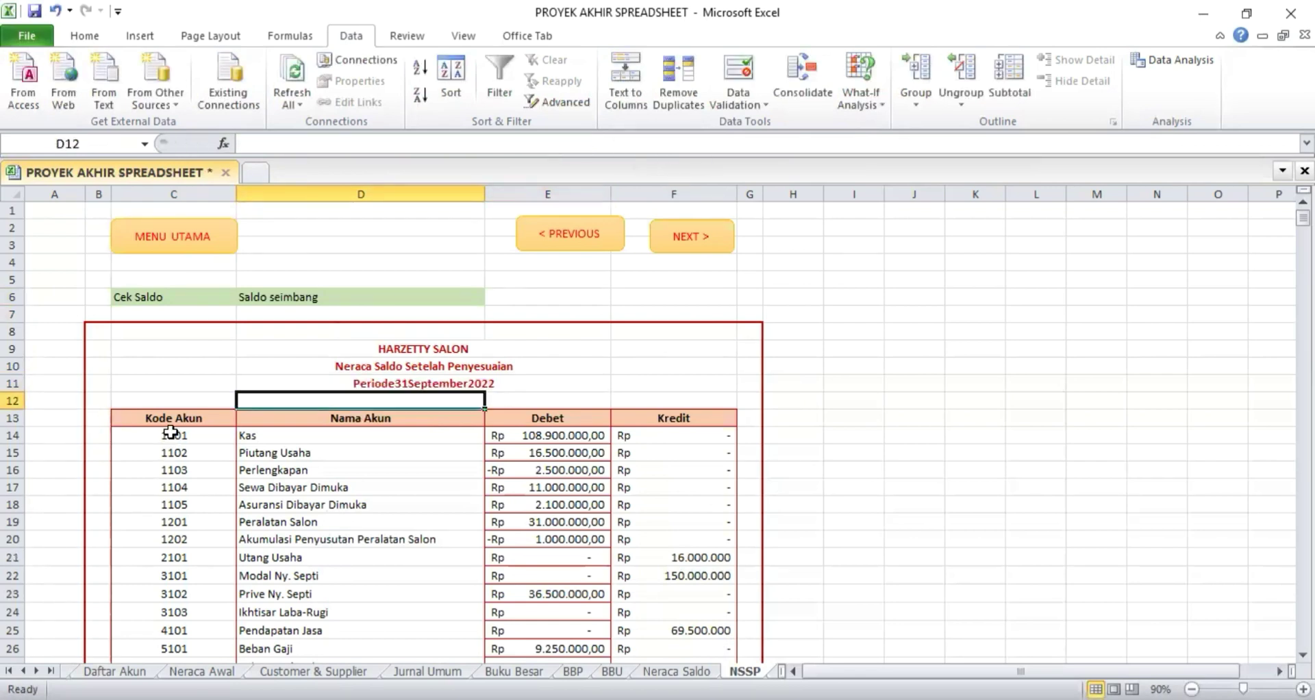
# Review the account codes and names in C14:D34 of the adjusted trial balance.
pyautogui.moveTo(171, 432); pyautogui.dragTo(367, 601)
pyautogui.press('Return')
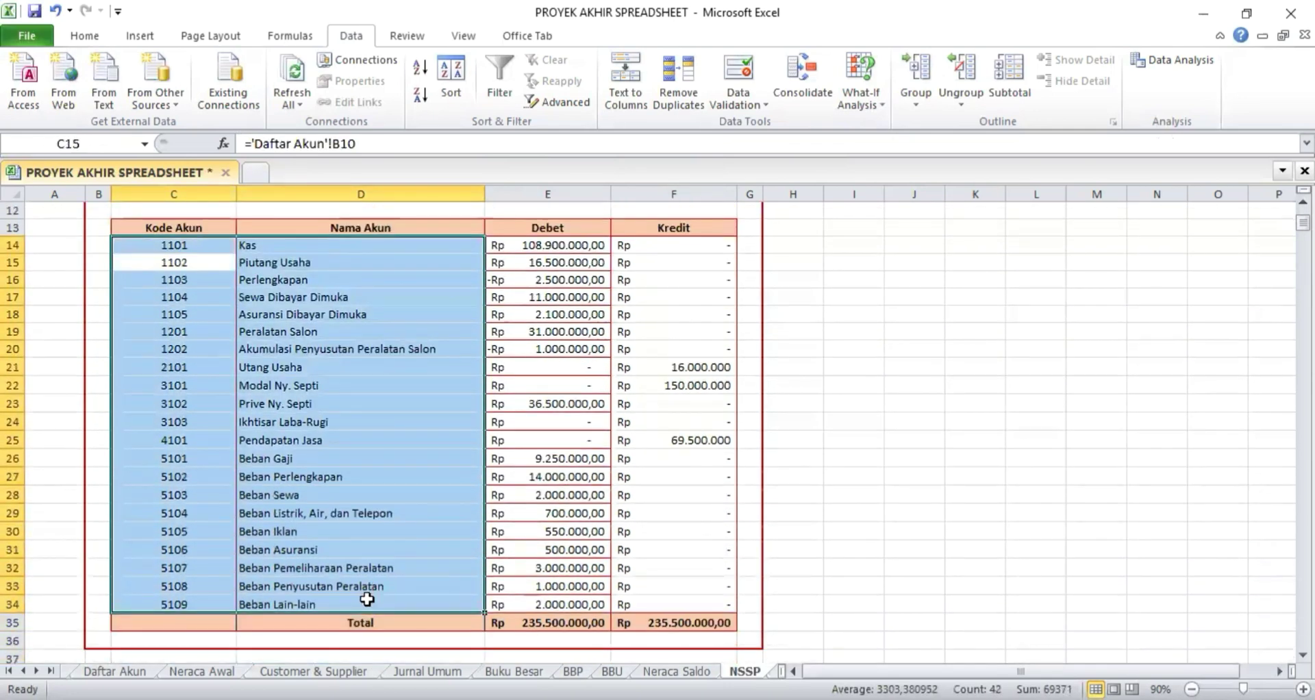
pyautogui.click(425, 318)
# Inspect the adjusted trial balance's debit formula in E14, and fill it down through E34.
pyautogui.click(560, 243)
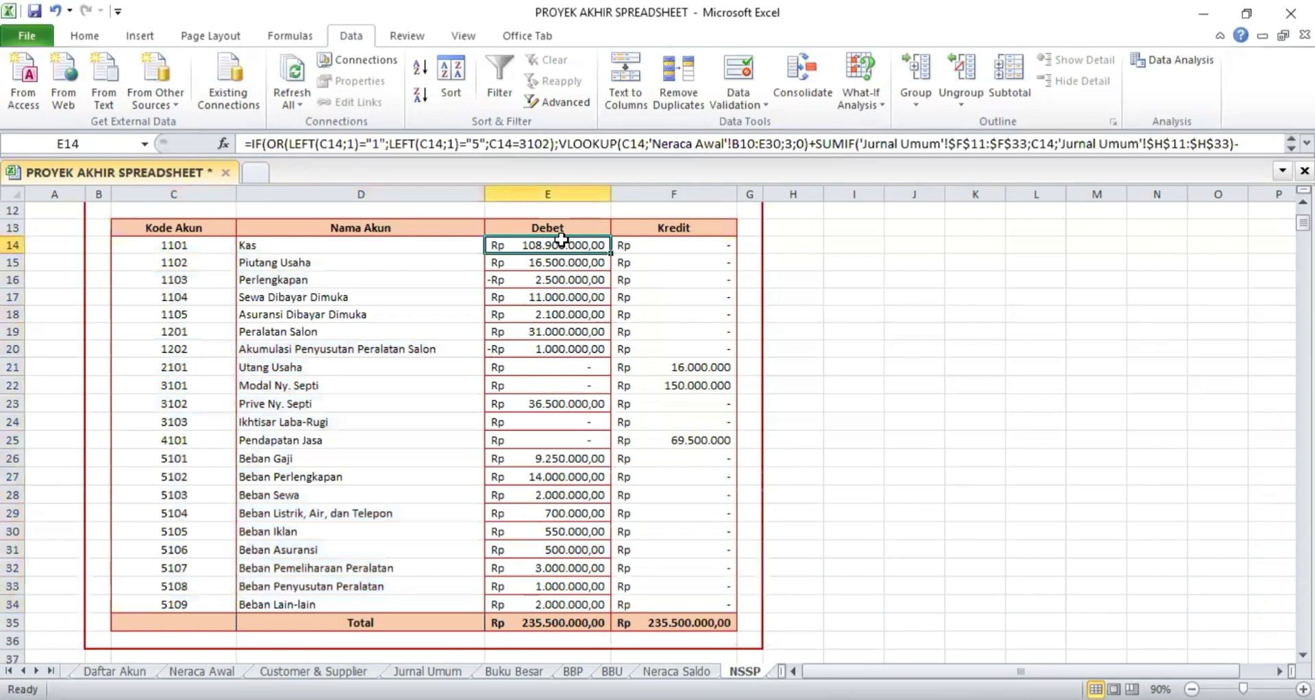
pyautogui.click(245, 145)
pyautogui.moveTo(248, 144); pyautogui.dragTo(400, 145)
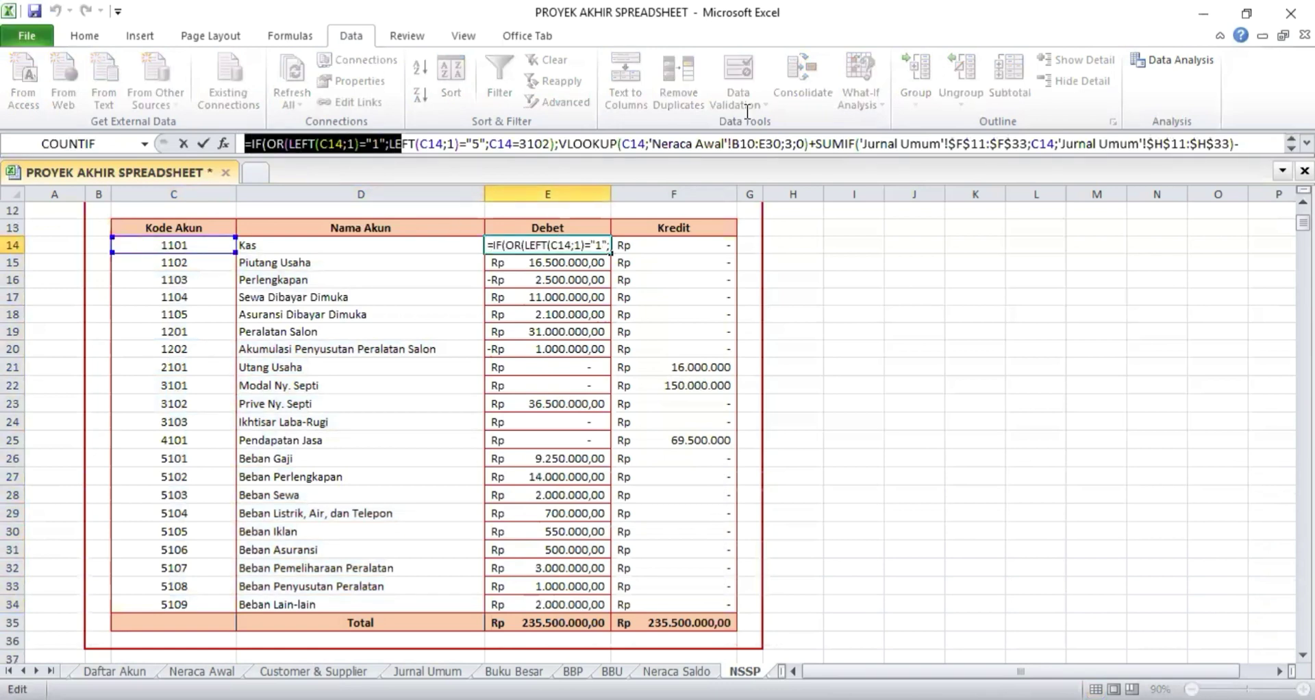
pyautogui.moveTo(747, 111); pyautogui.dragTo(1259, 161)
pyautogui.press('Return')
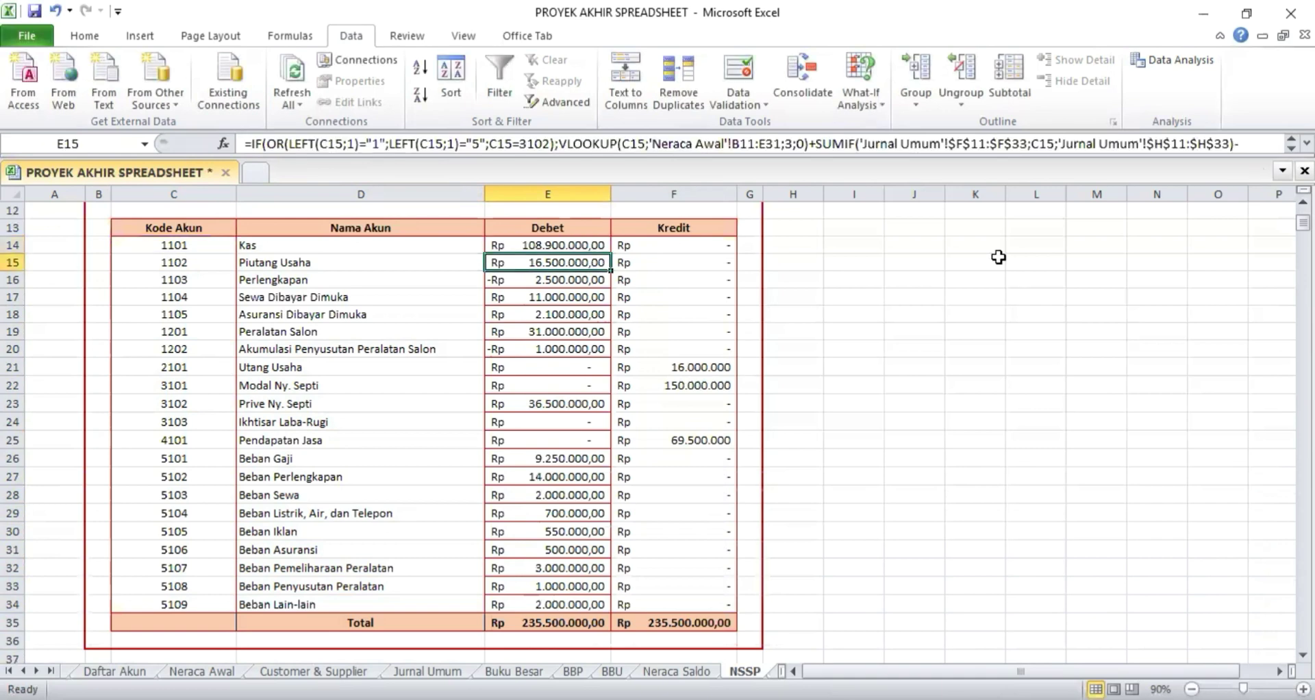
pyautogui.click(550, 245)
pyautogui.moveTo(610, 253); pyautogui.dragTo(592, 604)
# Inspect the adjusted trial balance's credit formula for Kas in F14.
pyautogui.click(683, 244)
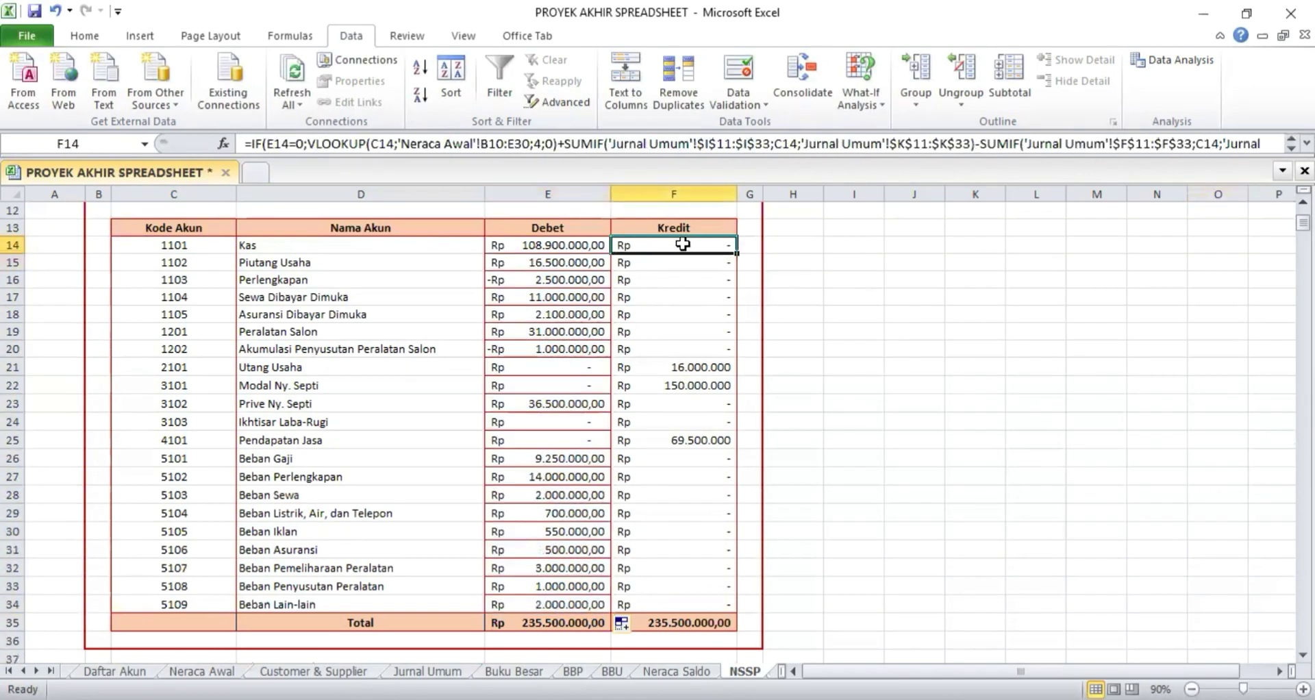
pyautogui.click(246, 146)
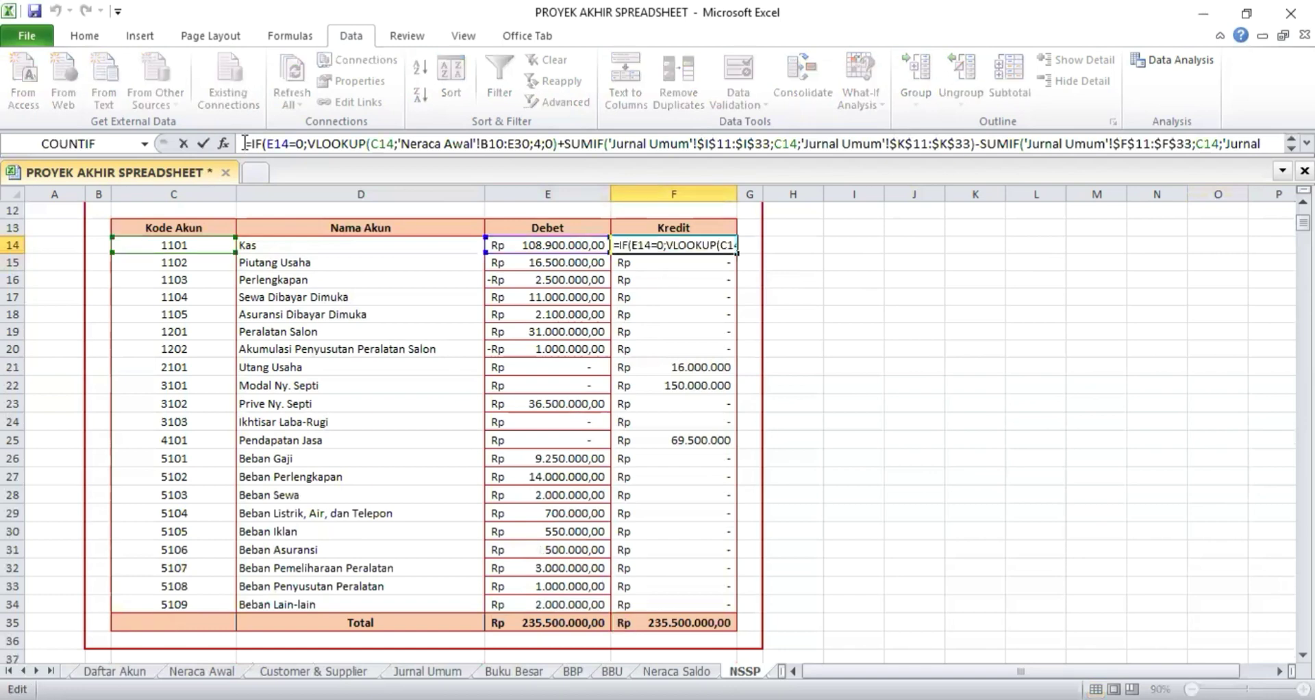
pyautogui.moveTo(654, 158); pyautogui.dragTo(712, 164)
pyautogui.press('Return')
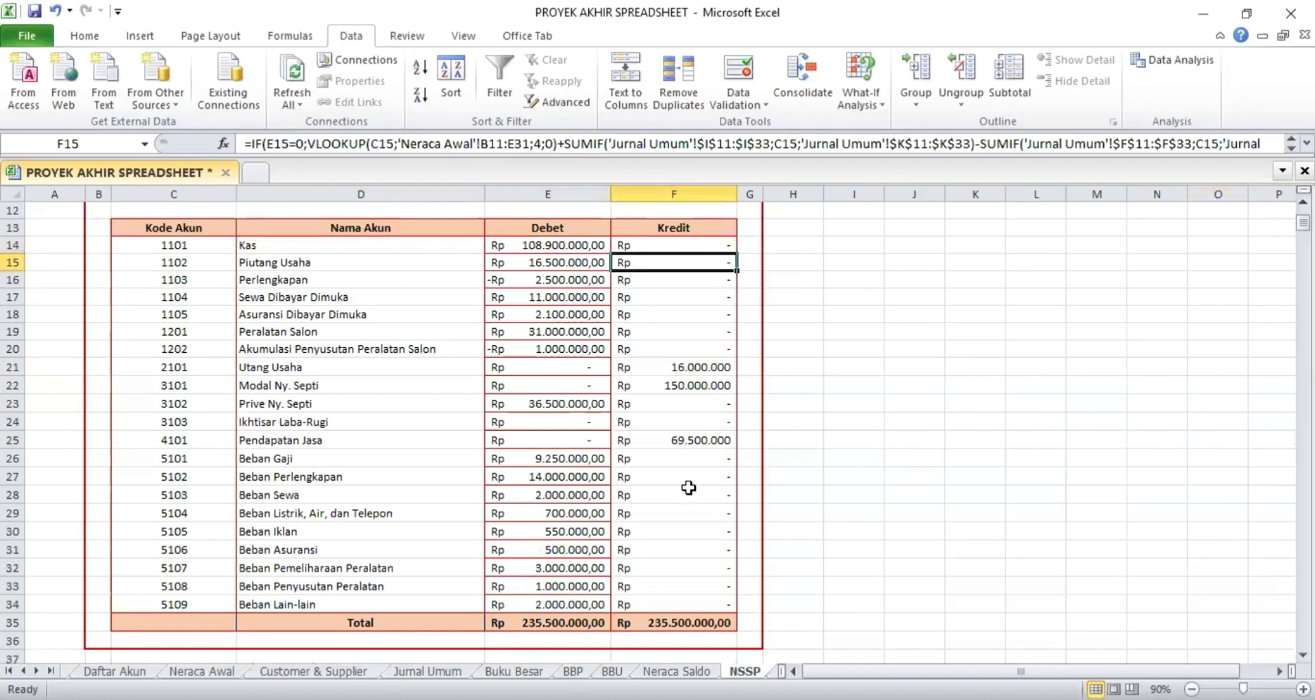
# Inspect the debit and credit total formulas in E35 and F35 of the adjusted trial balance.
pyautogui.click(557, 622)
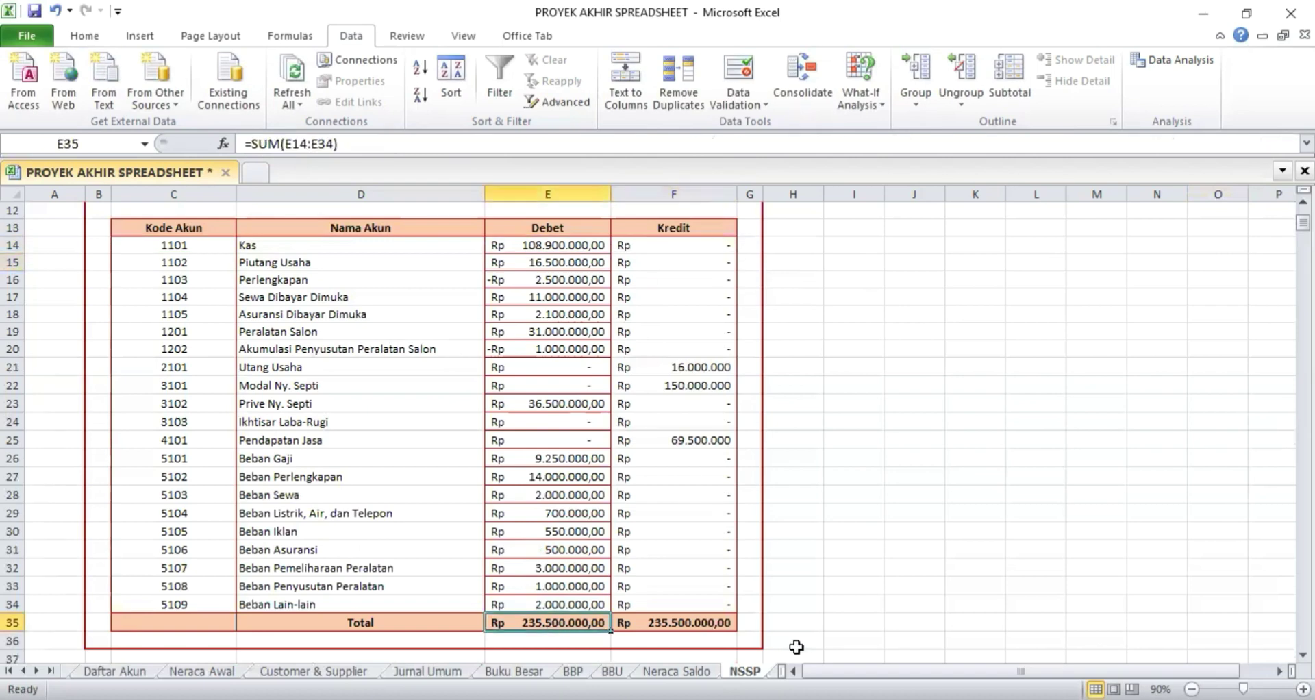
pyautogui.click(707, 623)
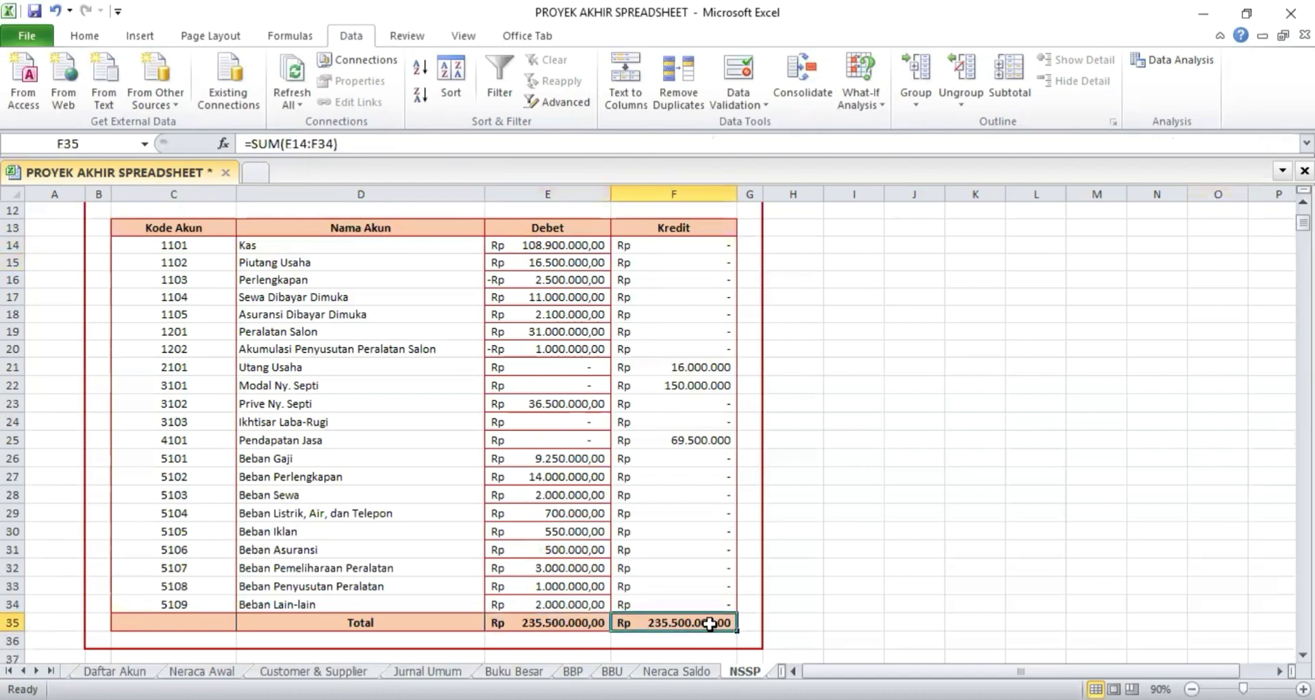
# Open the Lap Laba Rugi sheet and inspect the period heading formula in C9.
pyautogui.click(36, 670)
pyautogui.click(36, 670)
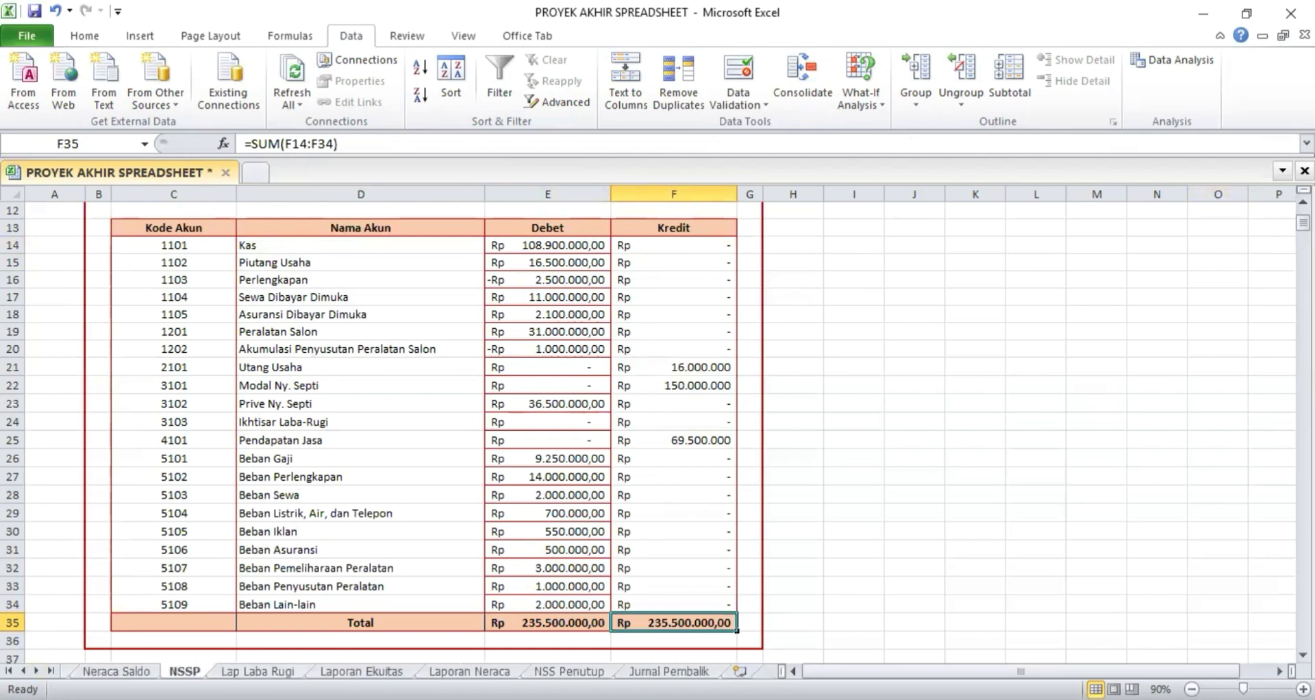
pyautogui.click(259, 672)
pyautogui.click(775, 462)
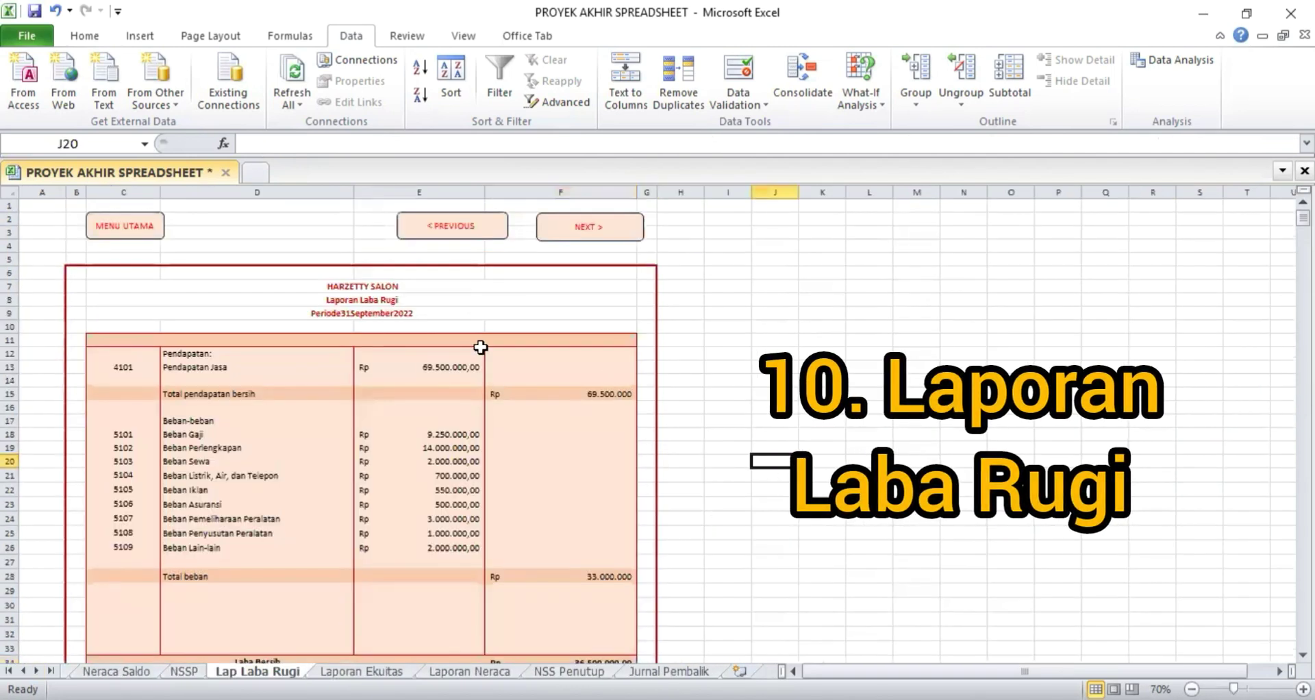
pyautogui.click(407, 313)
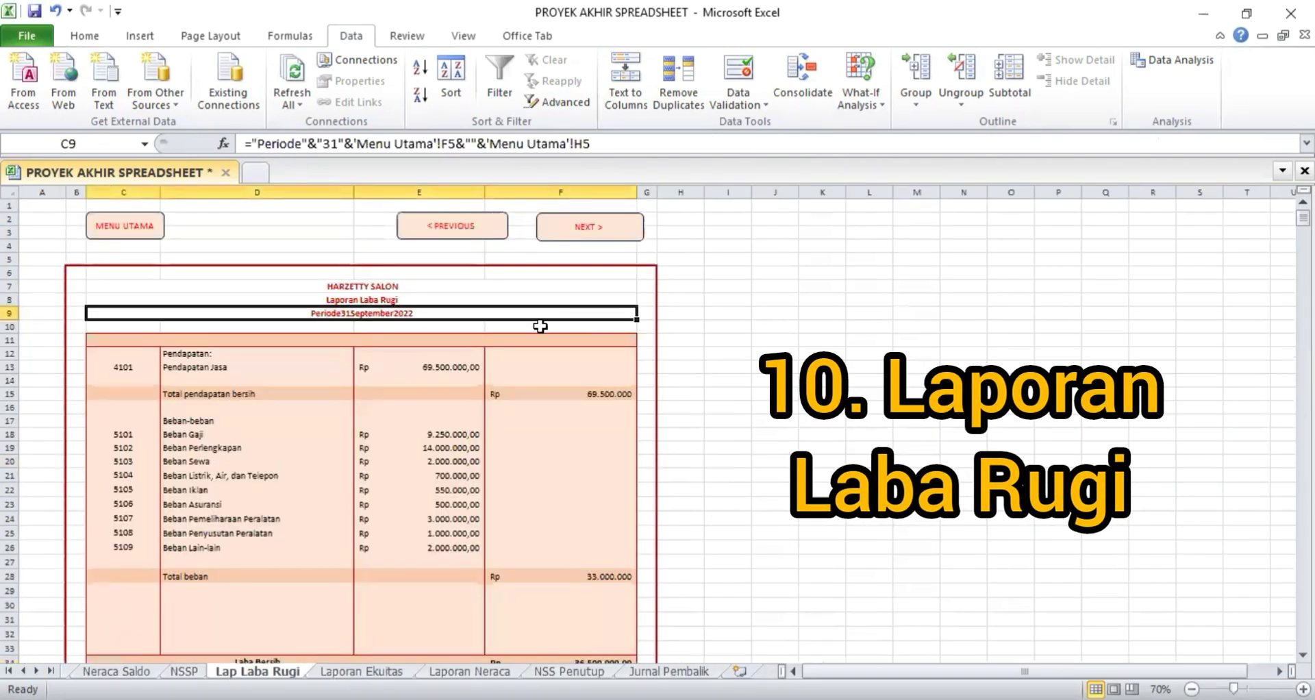
pyautogui.click(248, 144)
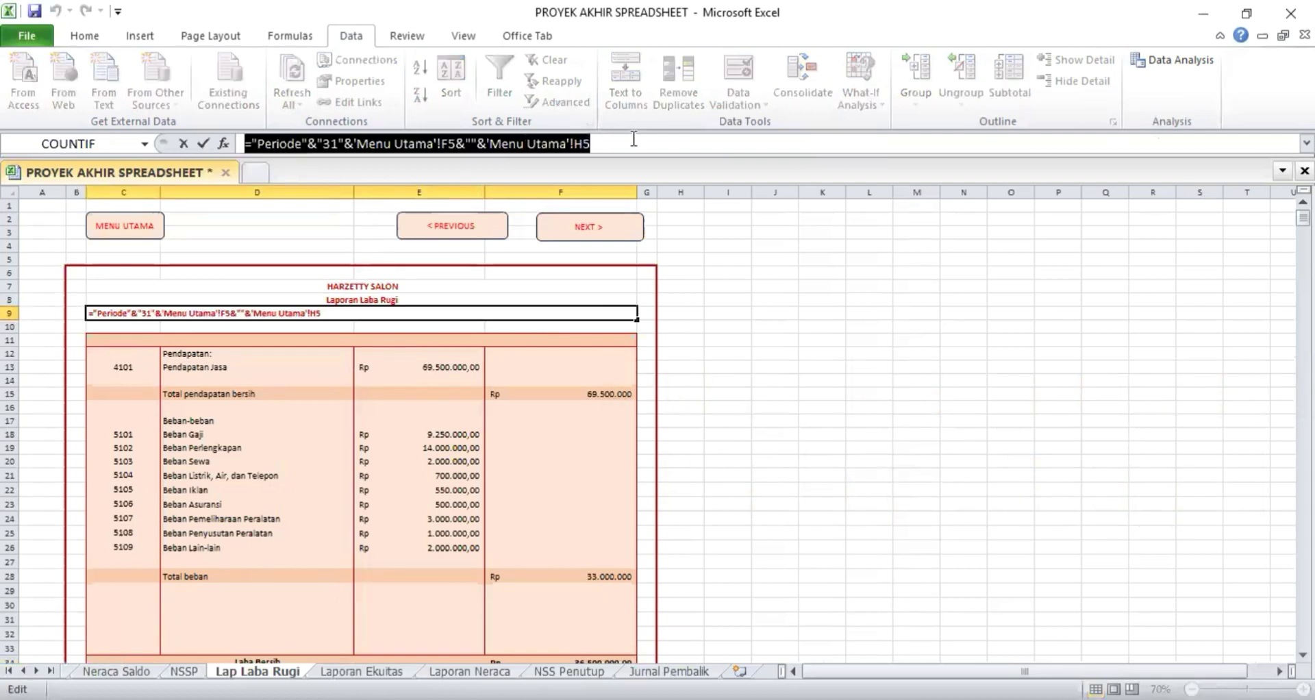
pyautogui.press('Return')
# Review the data validation of account code C13, a list sourced from 'Daftar Akun'!$B$9:$B$29, and view its choices.
pyautogui.click(121, 370)
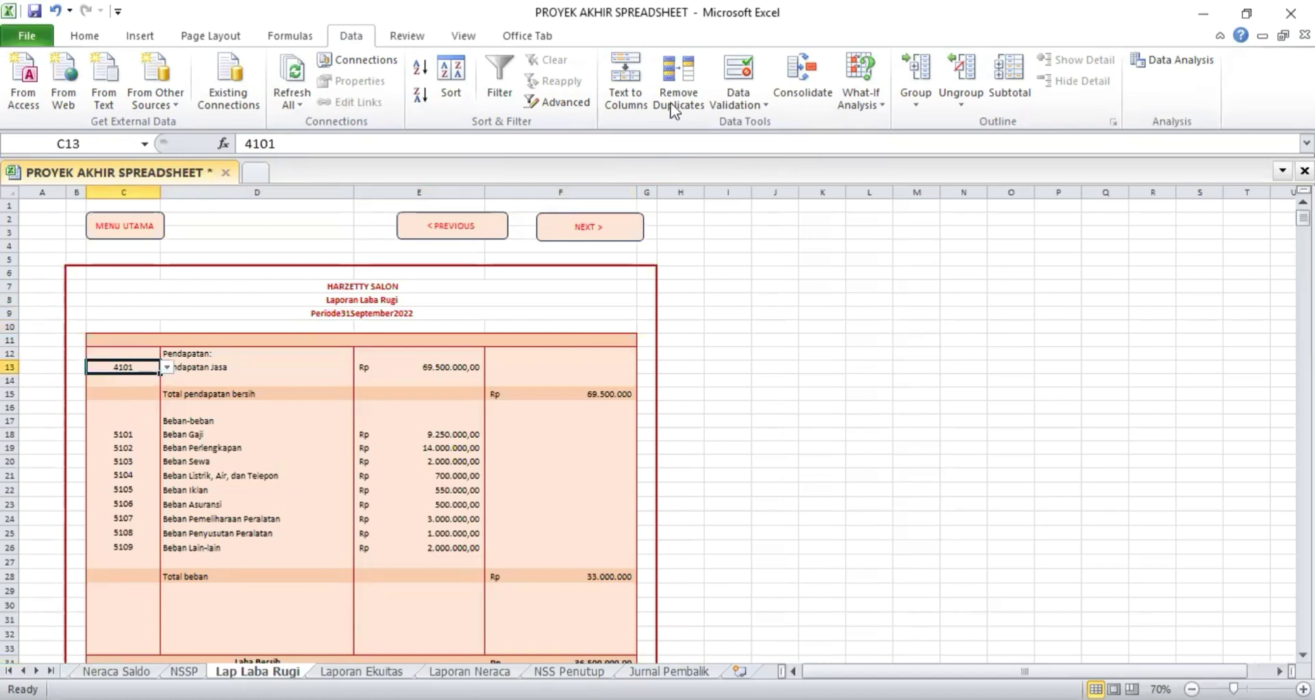
pyautogui.click(757, 111)
pyautogui.click(762, 126)
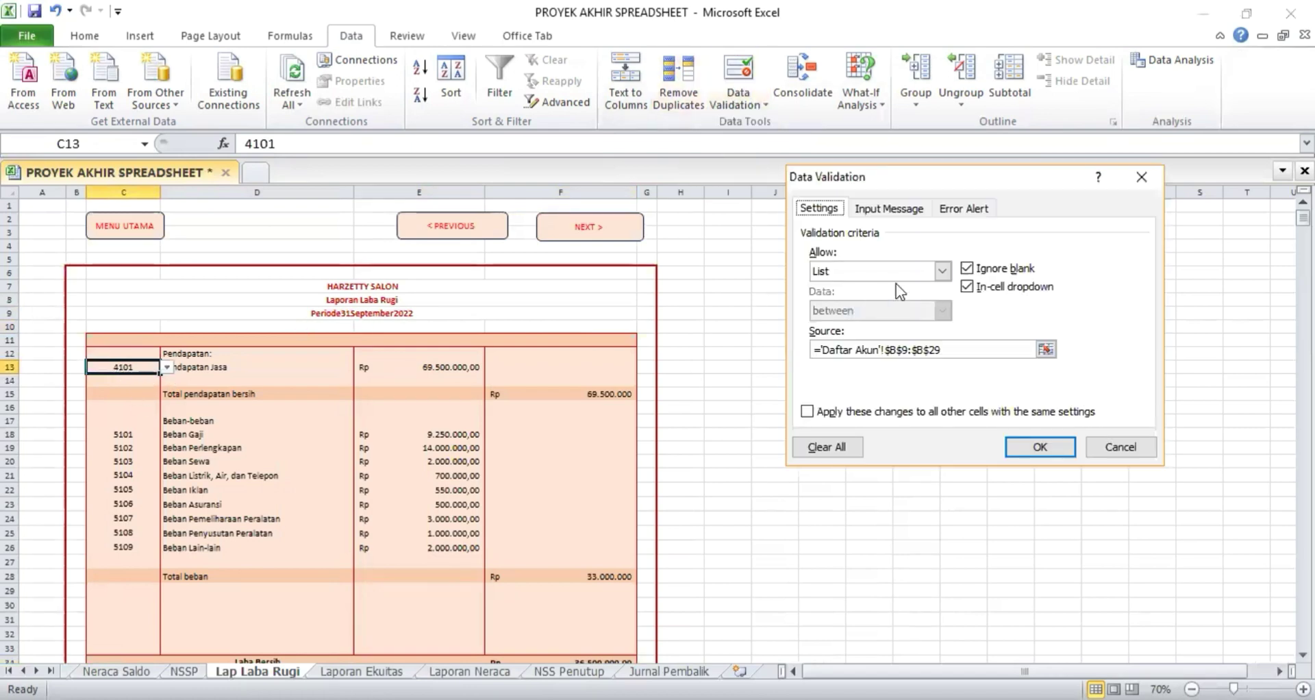
pyautogui.click(943, 274)
pyautogui.click(899, 325)
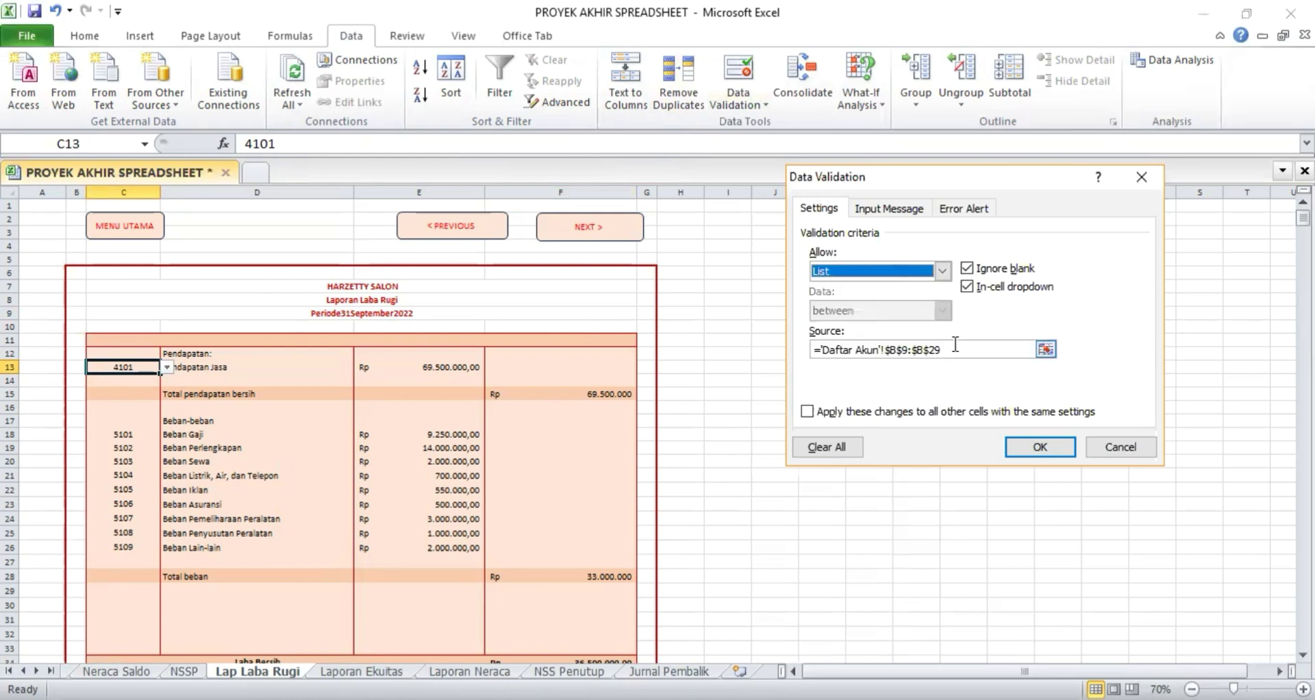
pyautogui.click(944, 346)
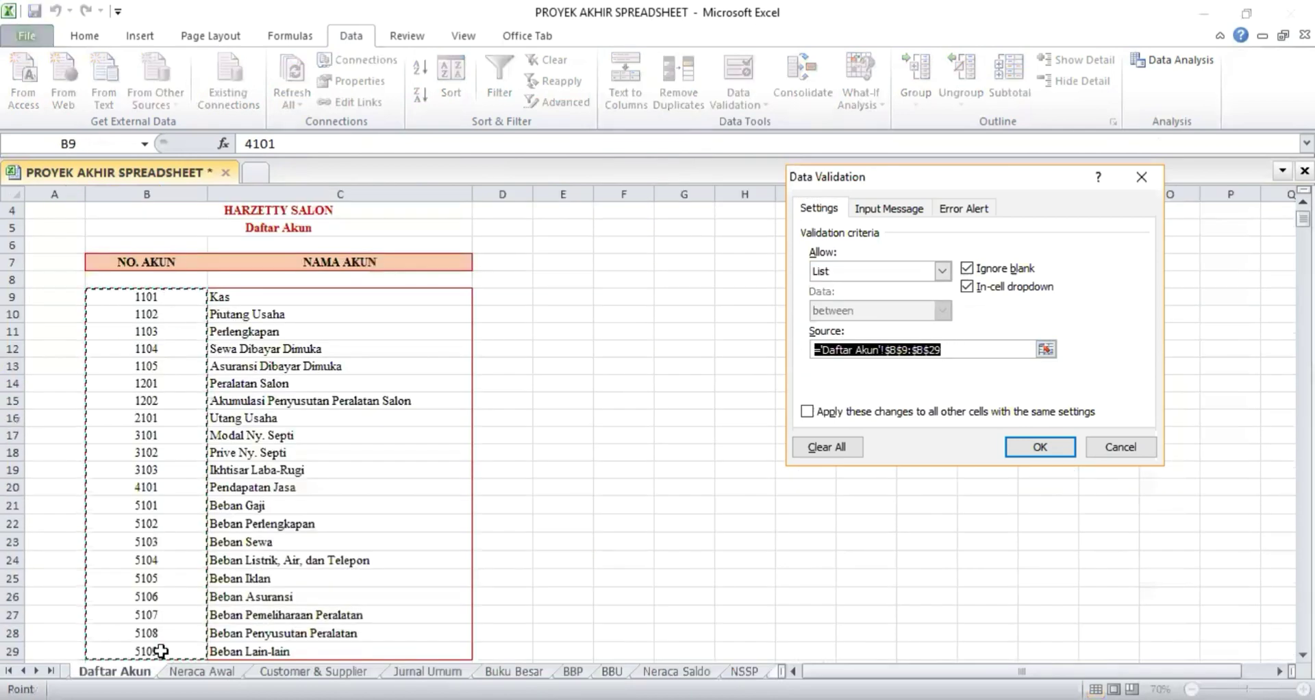
pyautogui.click(1039, 446)
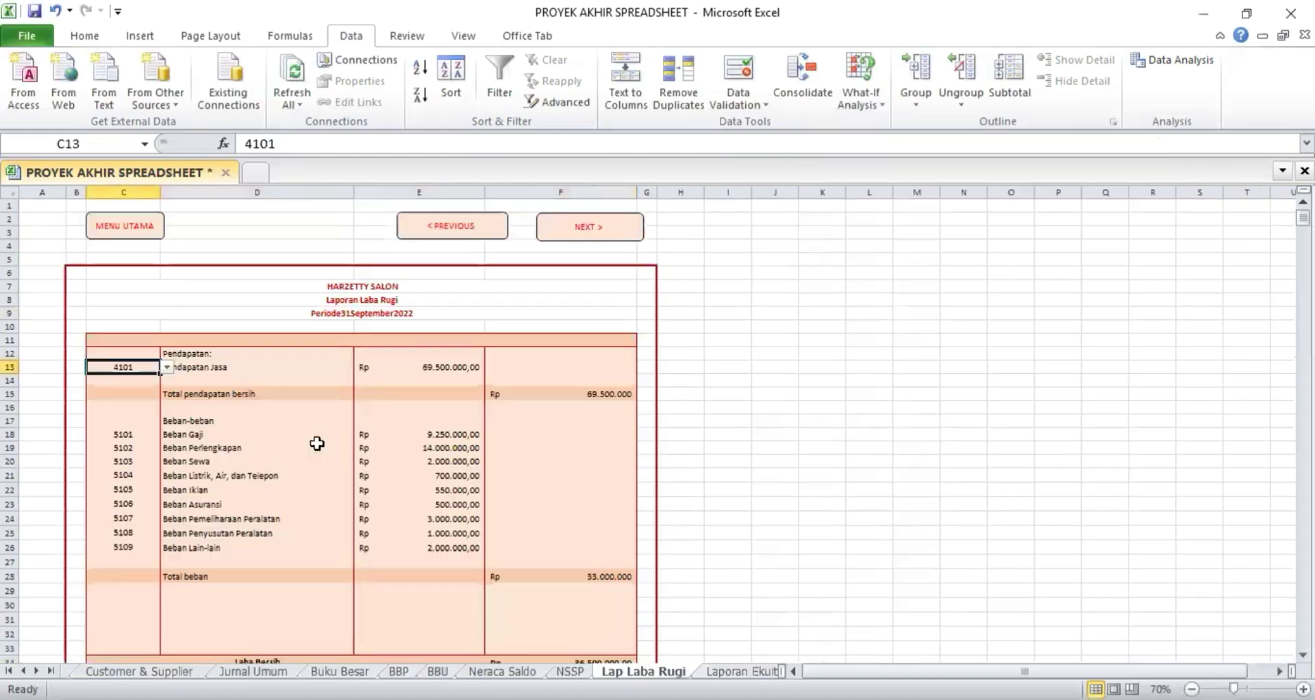
pyautogui.click(167, 368)
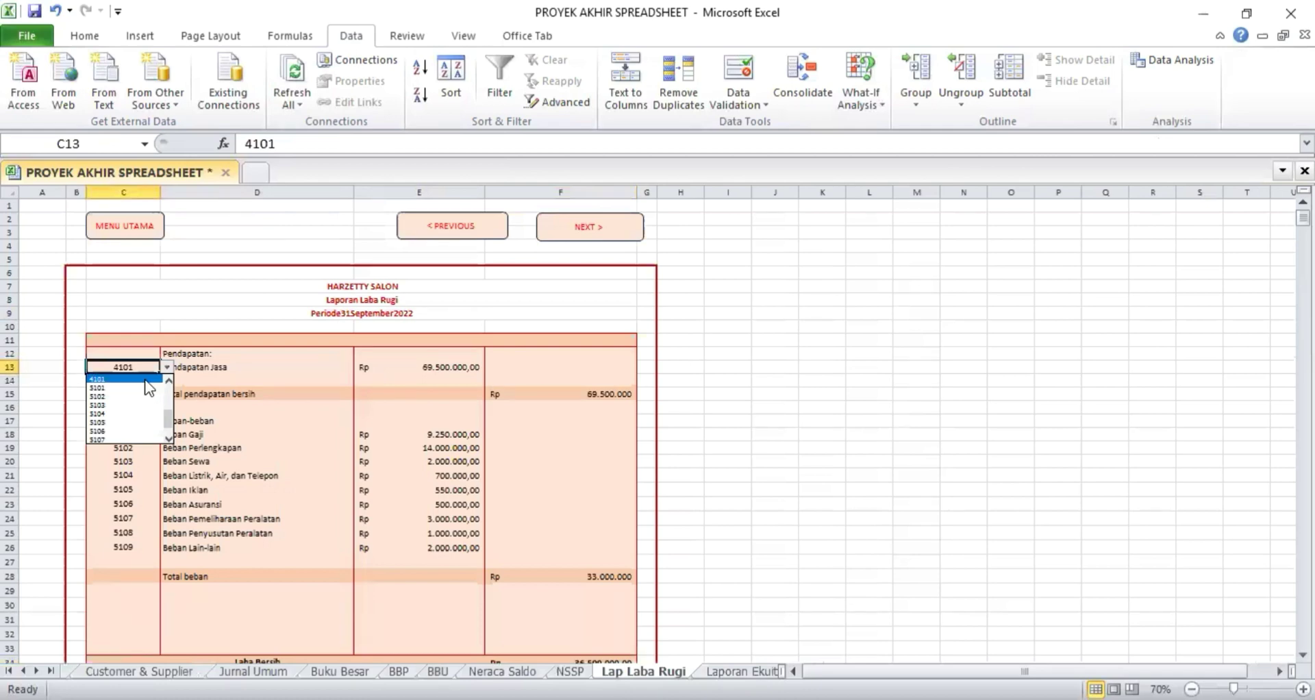
# Inspect the Pendapatan Jasa account name formula in D13 and the amount formula in E13.
pyautogui.click(198, 368)
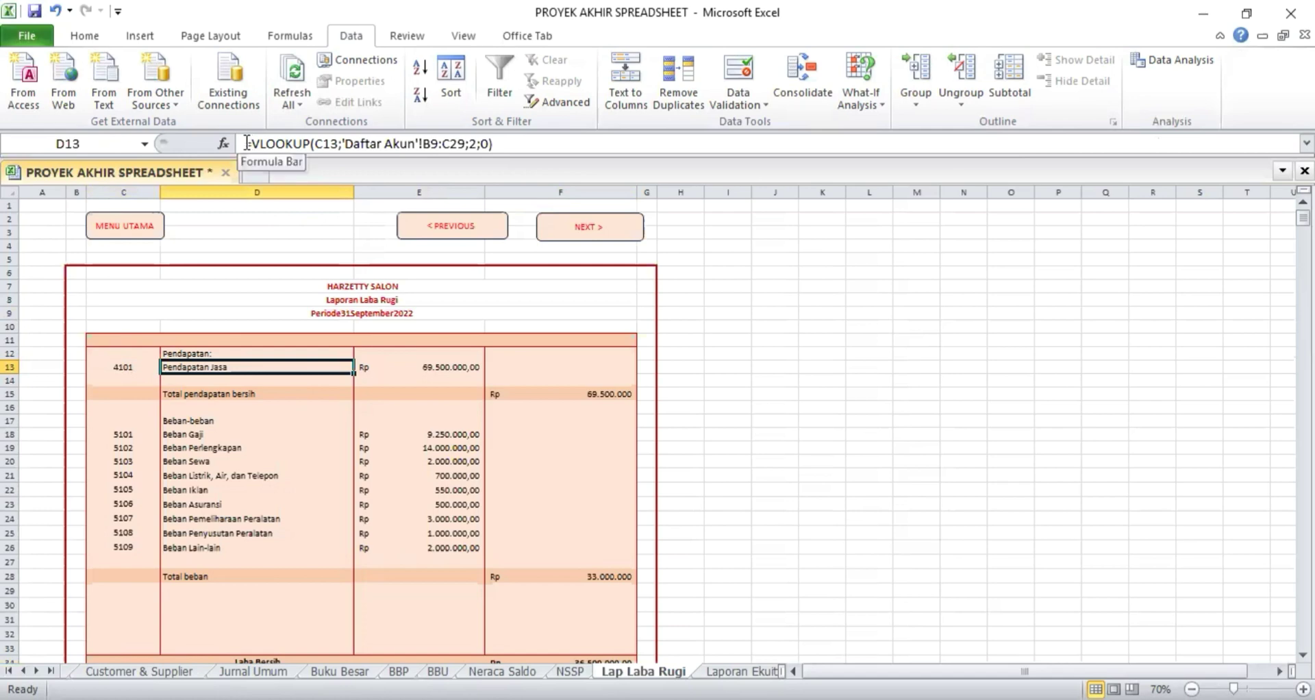
pyautogui.moveTo(247, 143); pyautogui.dragTo(577, 144)
pyautogui.press('Return')
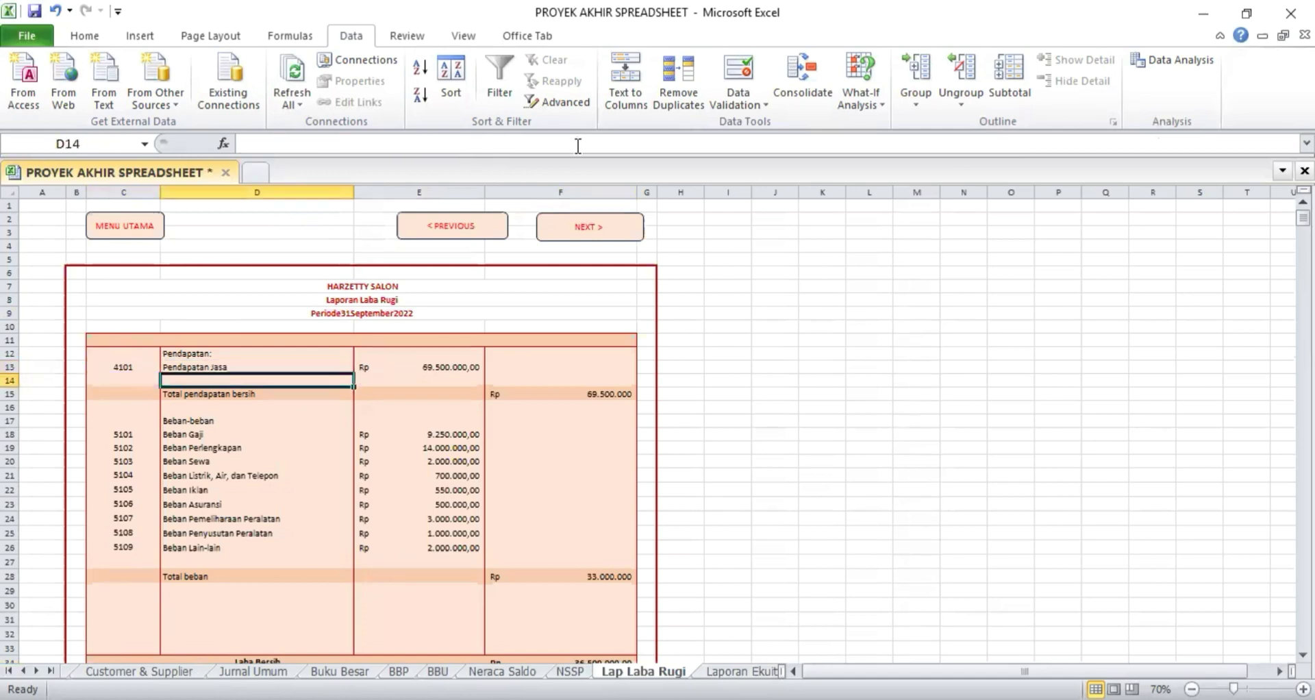
pyautogui.click(420, 367)
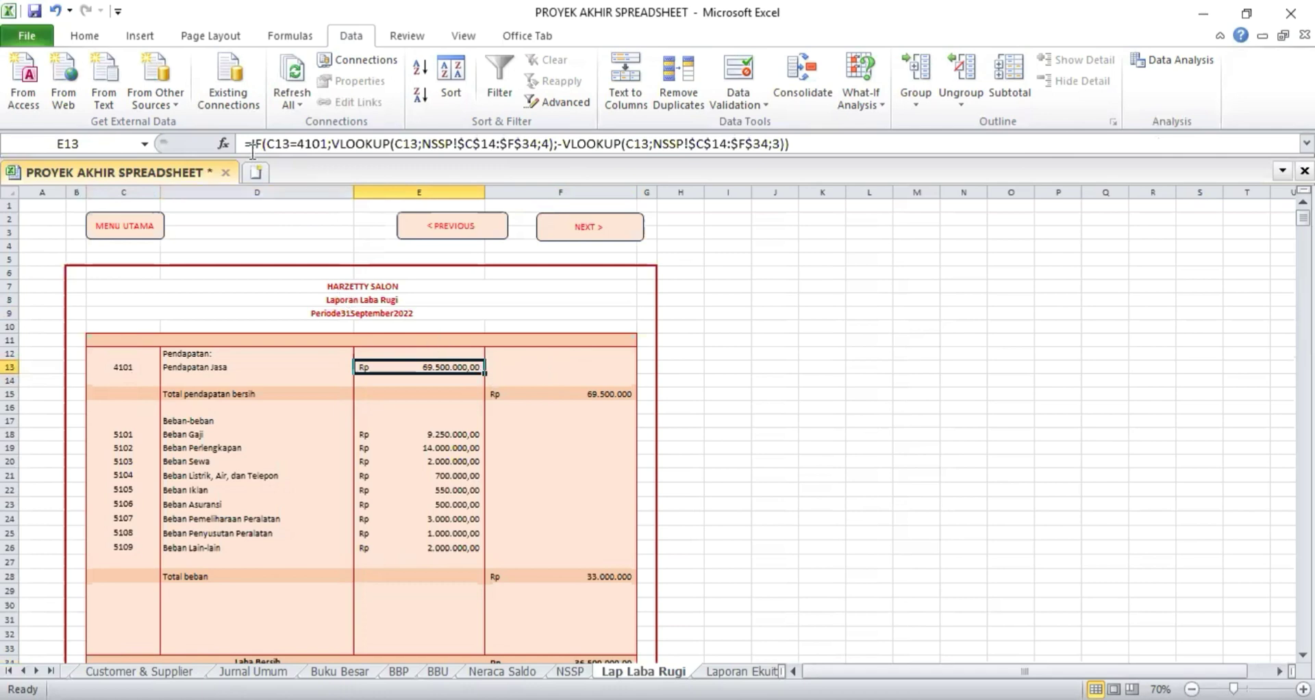
pyautogui.moveTo(246, 145); pyautogui.dragTo(813, 148)
pyautogui.press('Return')
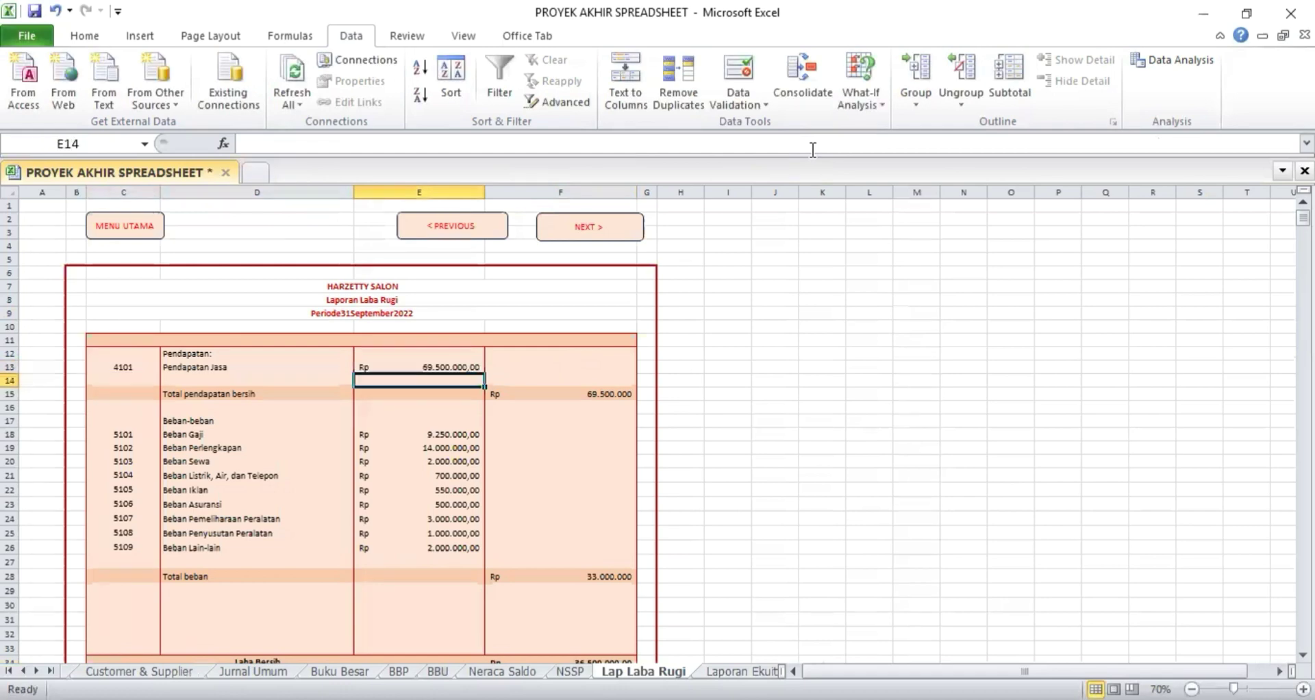
# Inspect the Total pendapatan bersih formula in F15 and the cell it references.
pyautogui.click(624, 394)
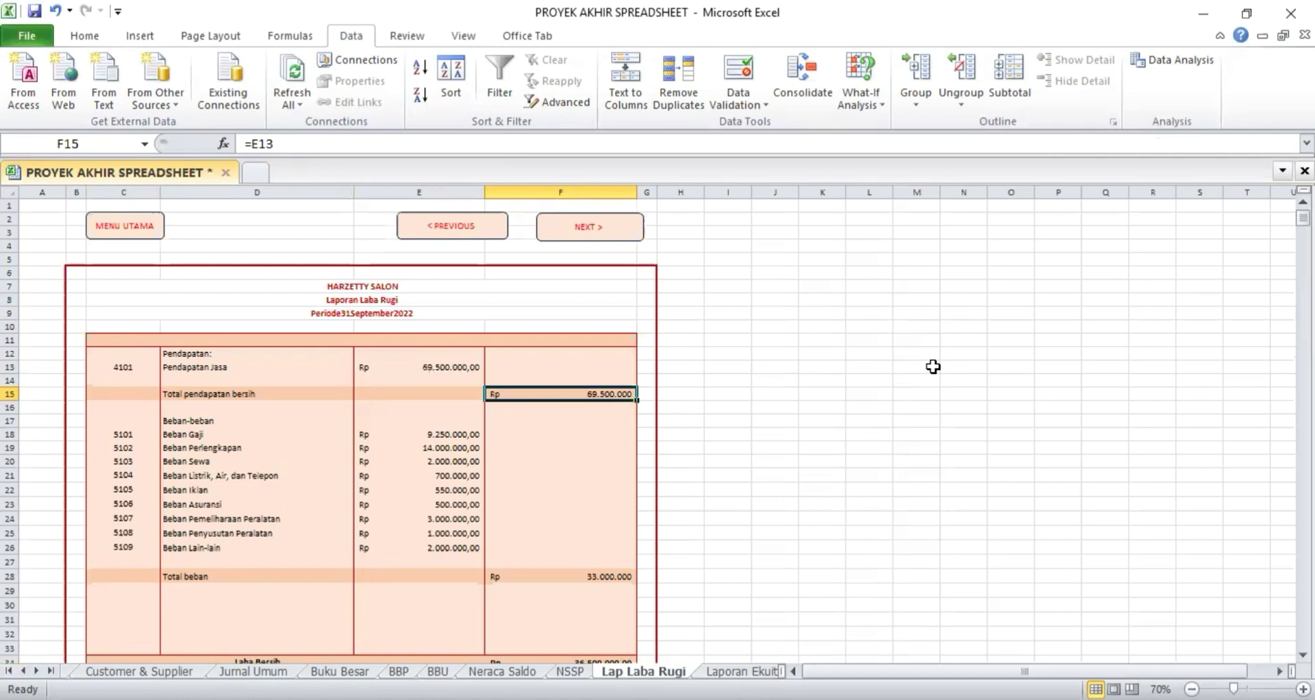
pyautogui.doubleClick(571, 391)
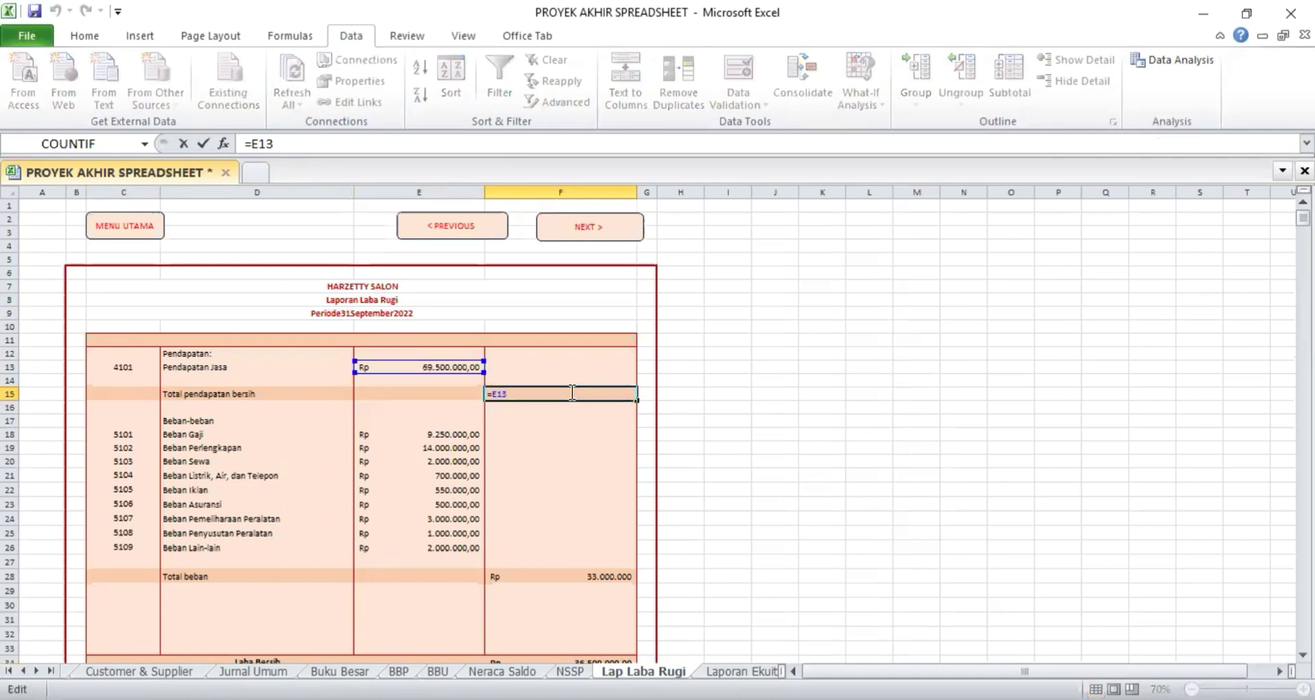
pyautogui.press('Return')
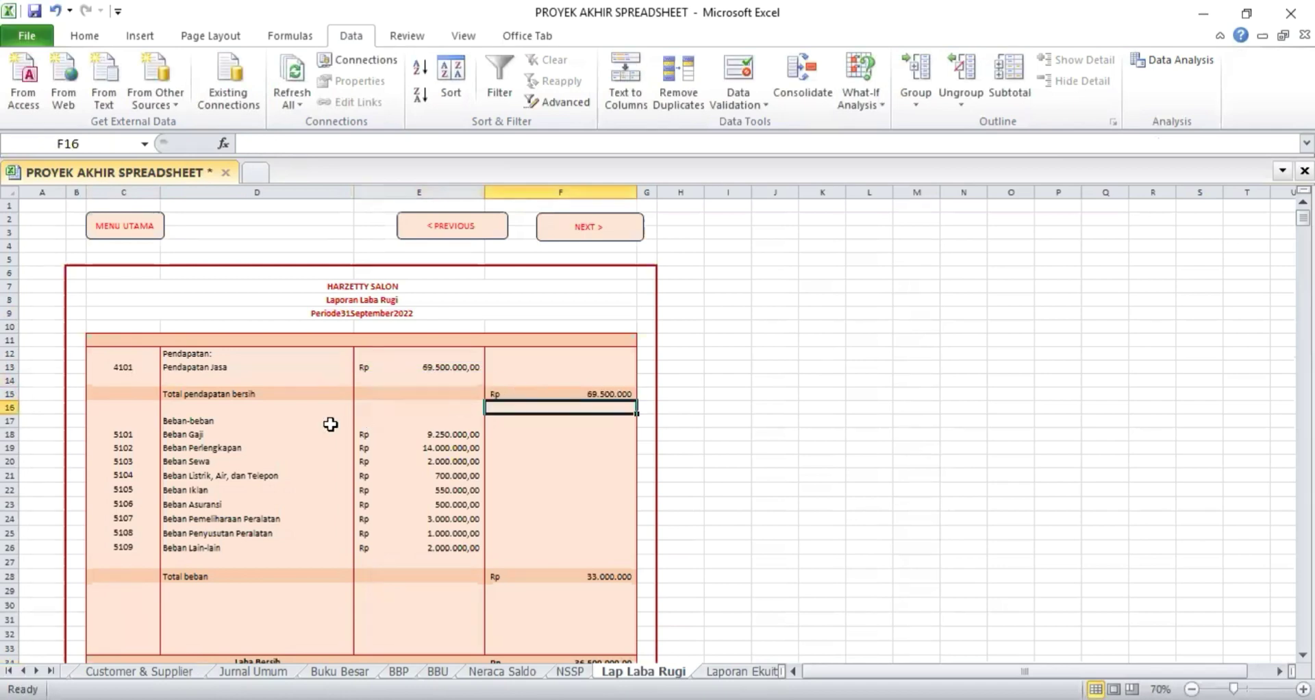
# Review the expense account names in D17:D26 and the account code choices in C18.
pyautogui.click(210, 421)
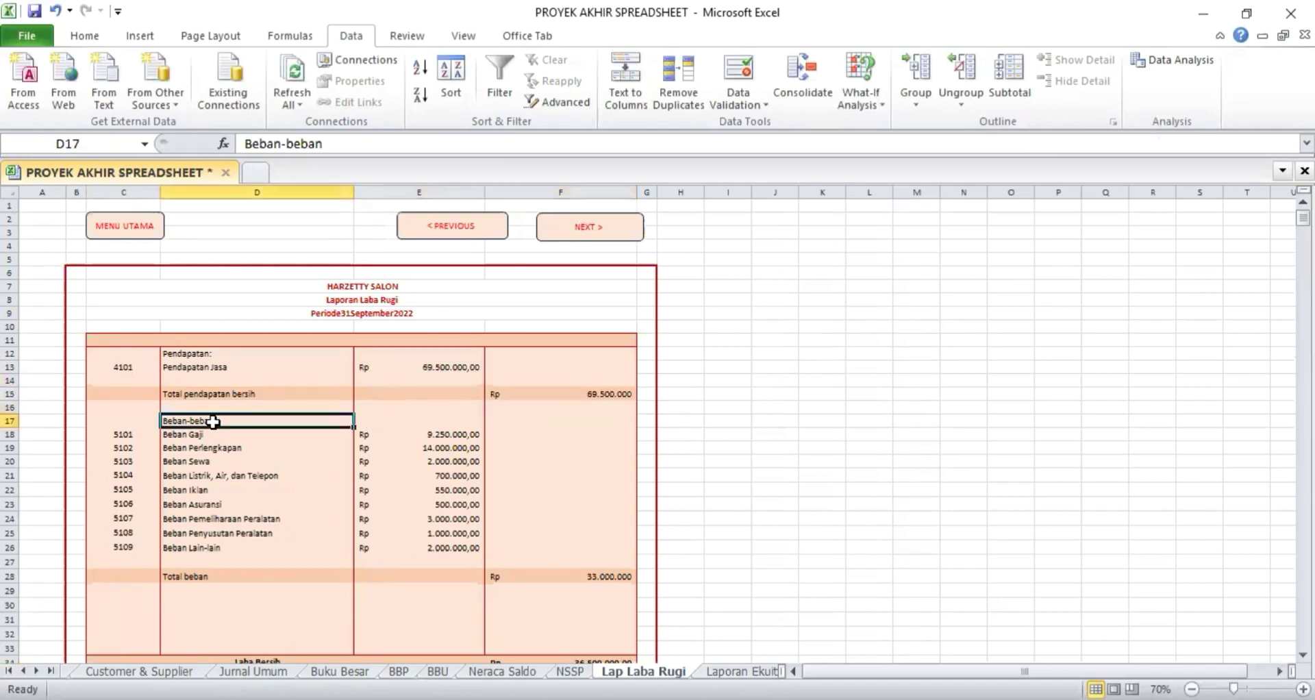
pyautogui.click(183, 437)
pyautogui.click(207, 548)
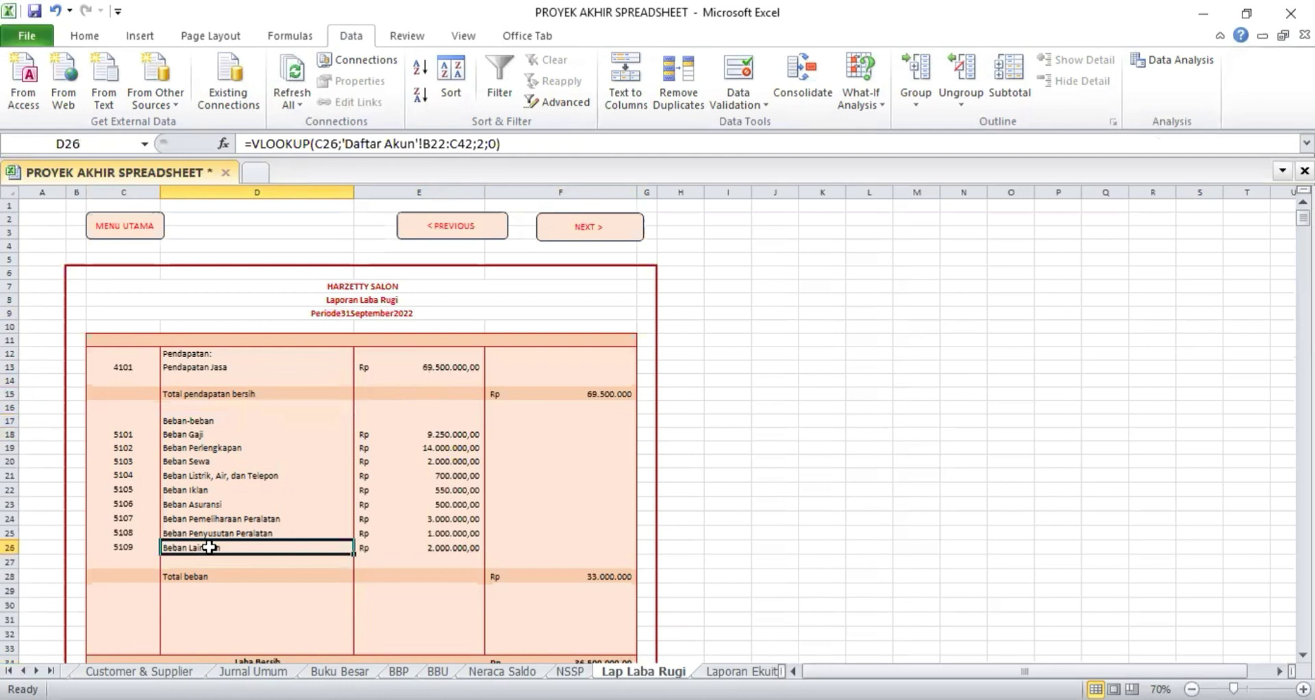
pyautogui.click(134, 436)
pyautogui.click(166, 434)
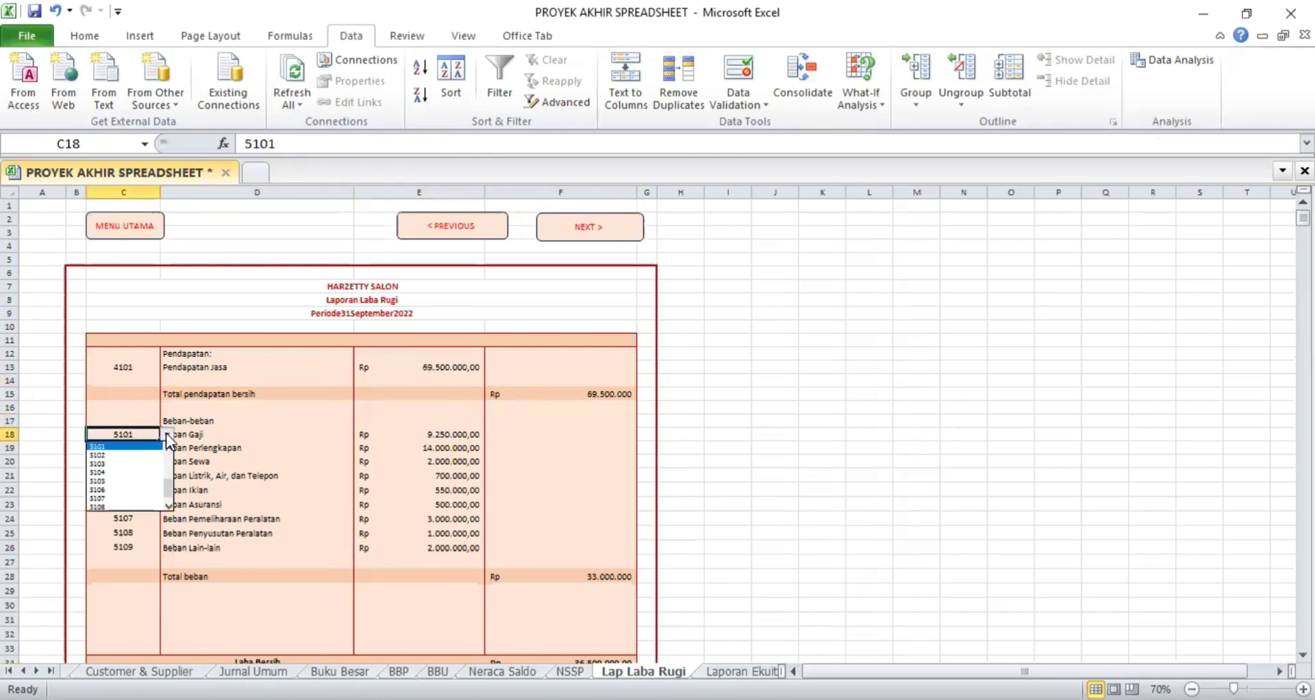
pyautogui.click(161, 442)
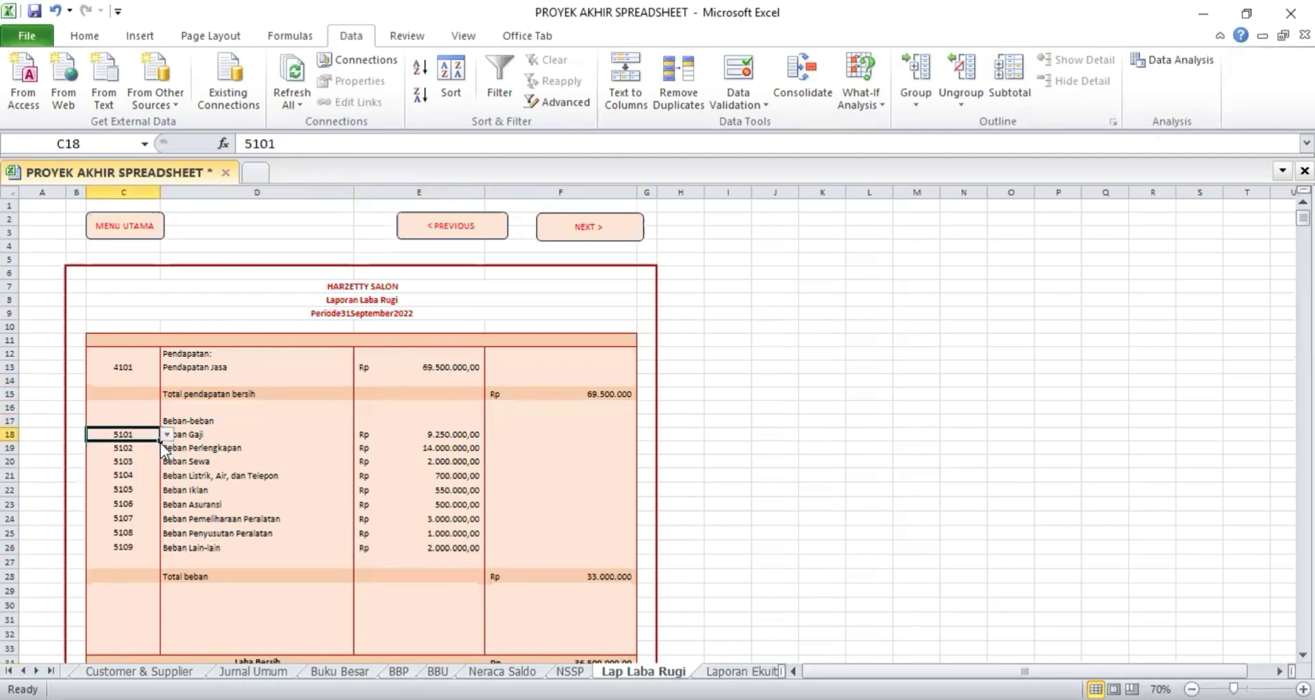
# Inspect the VLOOKUP formula for the Beban Perlengkapan account name in D19.
pyautogui.click(249, 449)
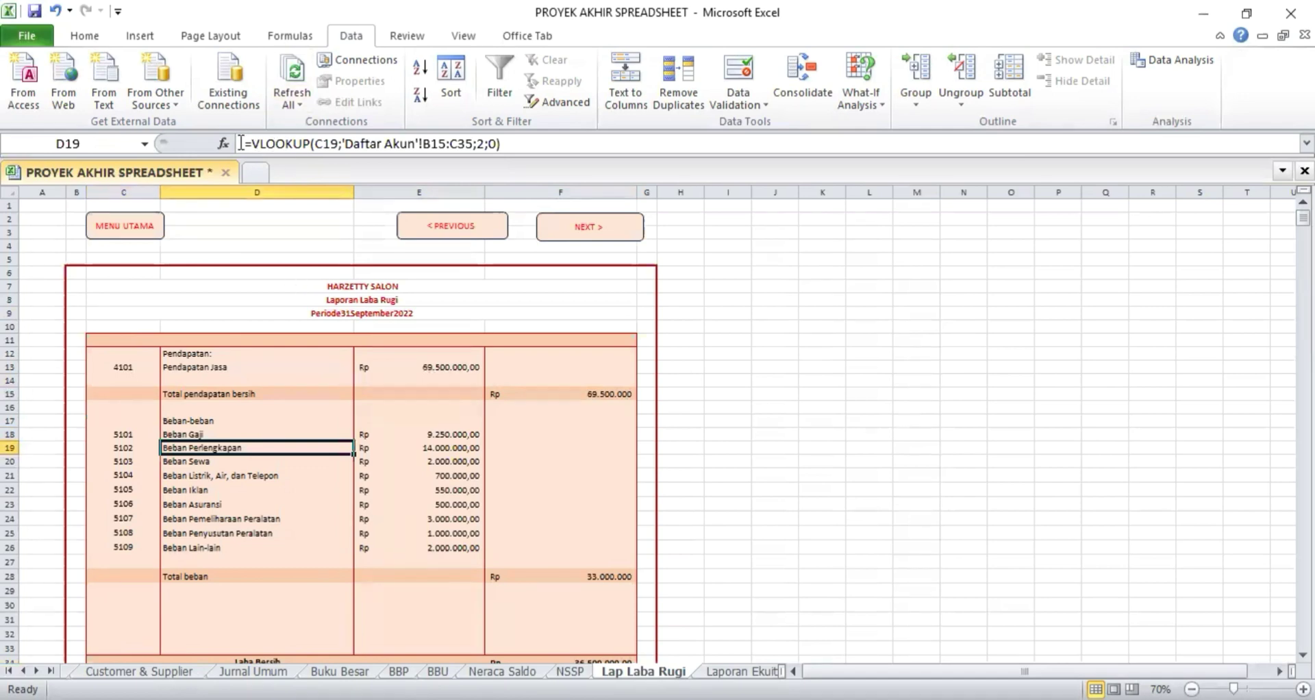
pyautogui.click(583, 137)
pyautogui.press('Return')
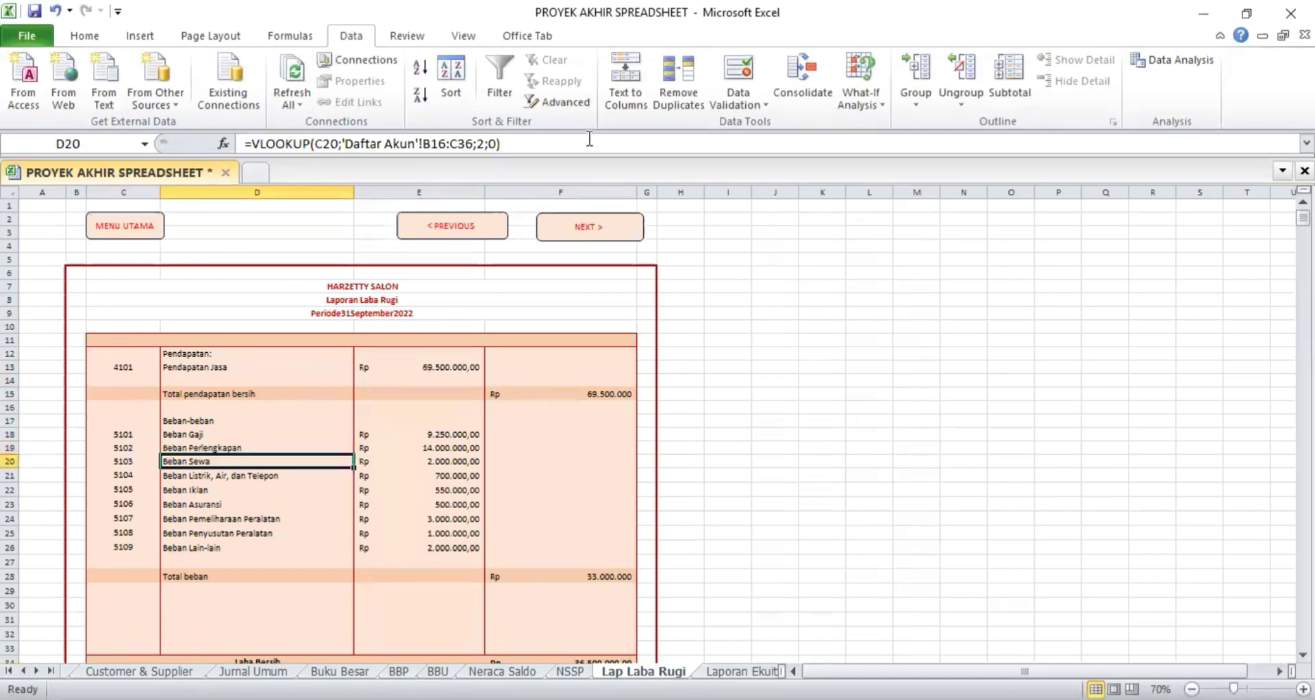
# Inspect the Beban Gaji amount formula in E18 and view its source table on the NSSP sheet before returning to Lap Laba Rugi.
pyautogui.click(405, 437)
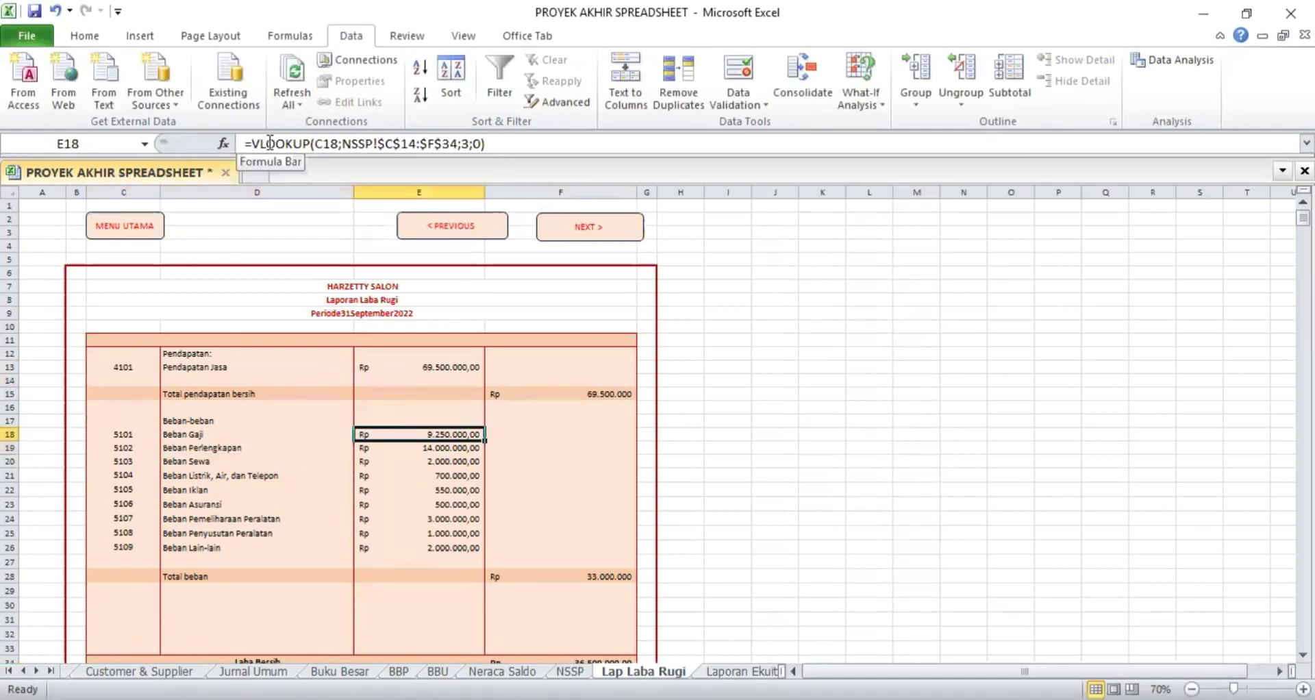
pyautogui.moveTo(247, 143); pyautogui.dragTo(518, 141)
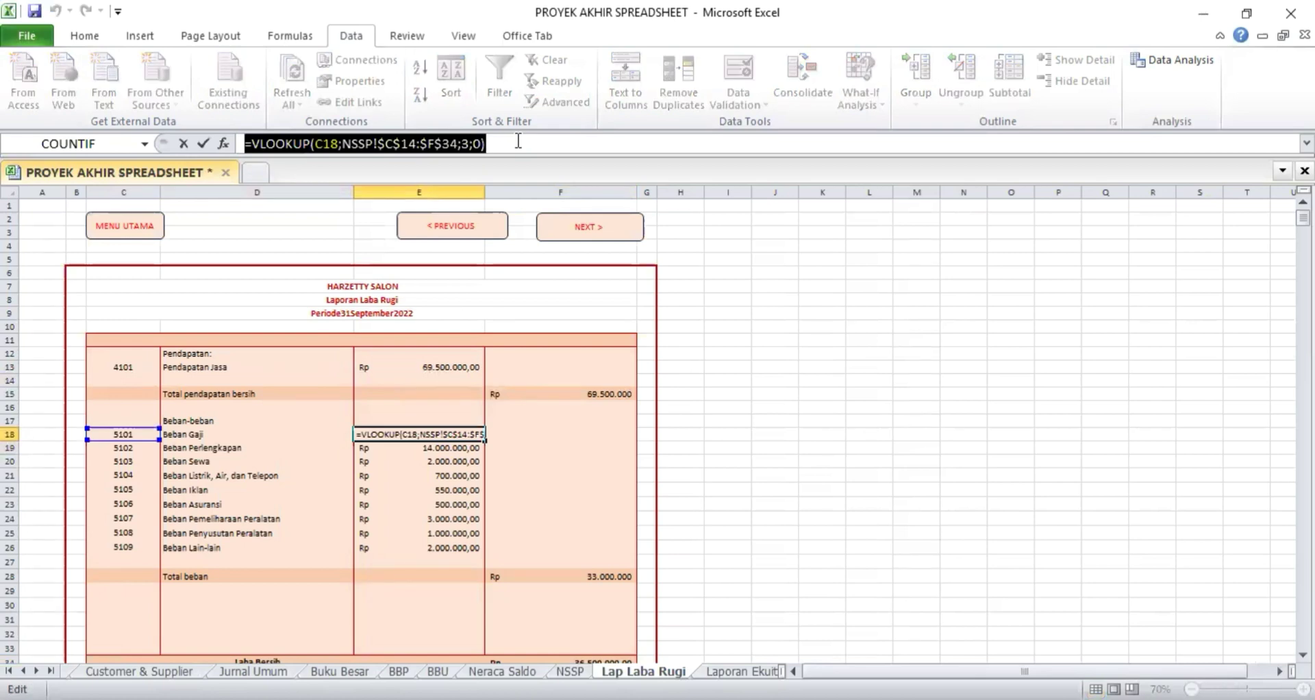
pyautogui.press('Return')
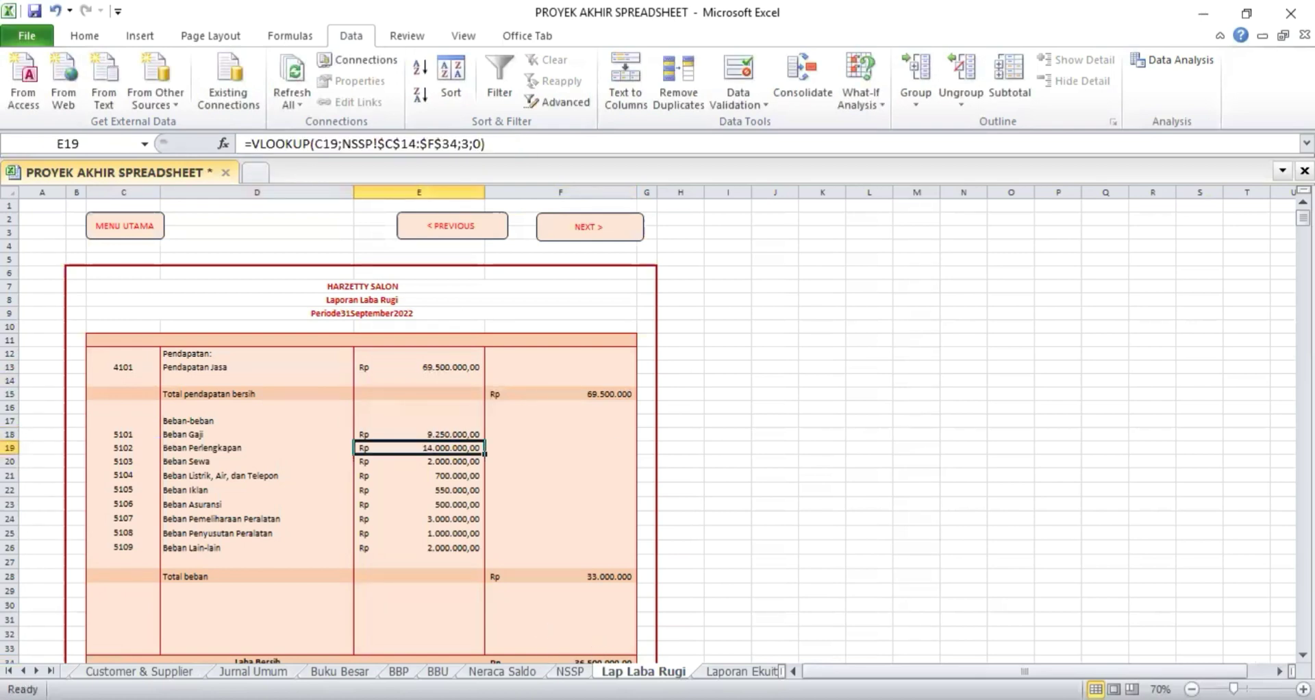
pyautogui.click(569, 671)
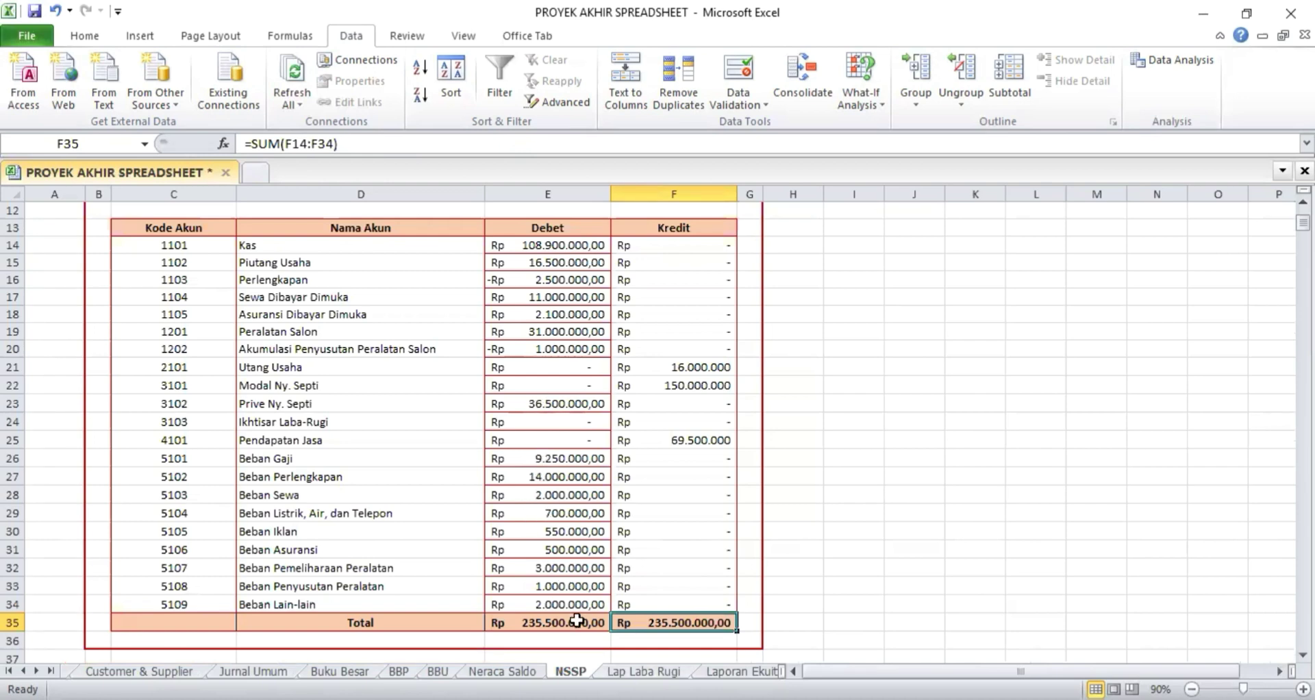
pyautogui.hotkey('ctrl', 'pagedown')
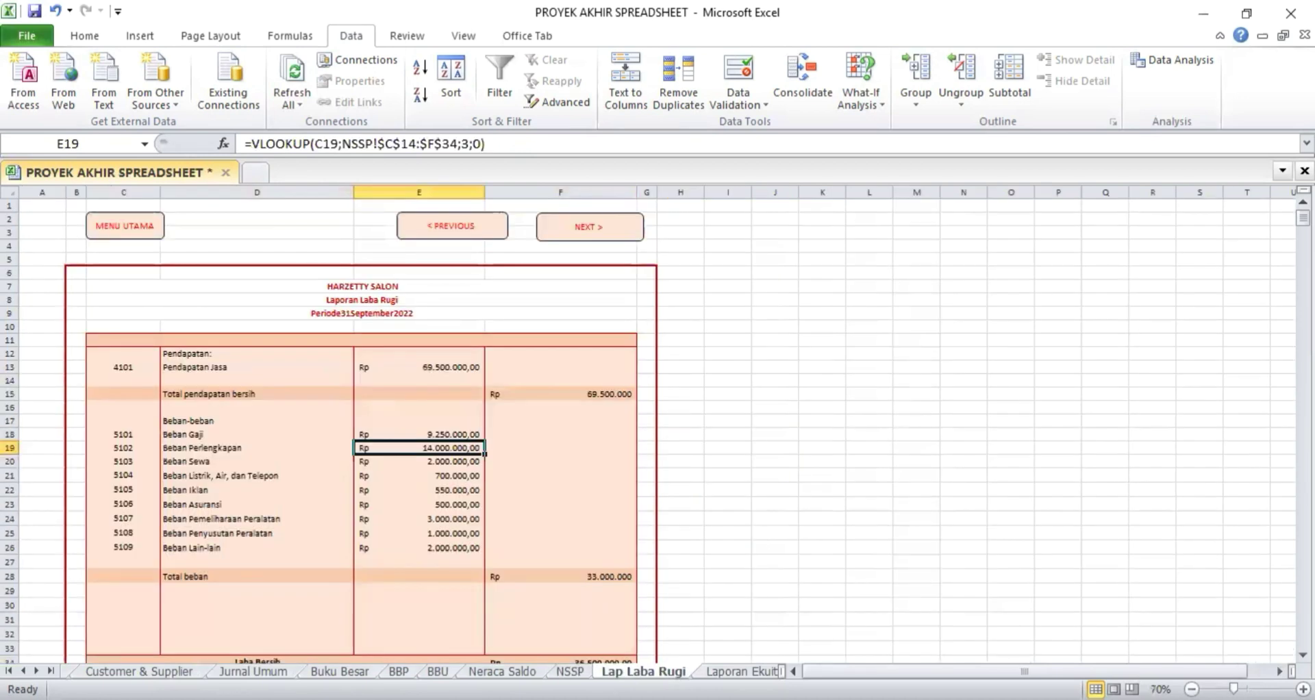
# Inspect the Total beban formula in F28 and the expense range it sums.
pyautogui.click(546, 580)
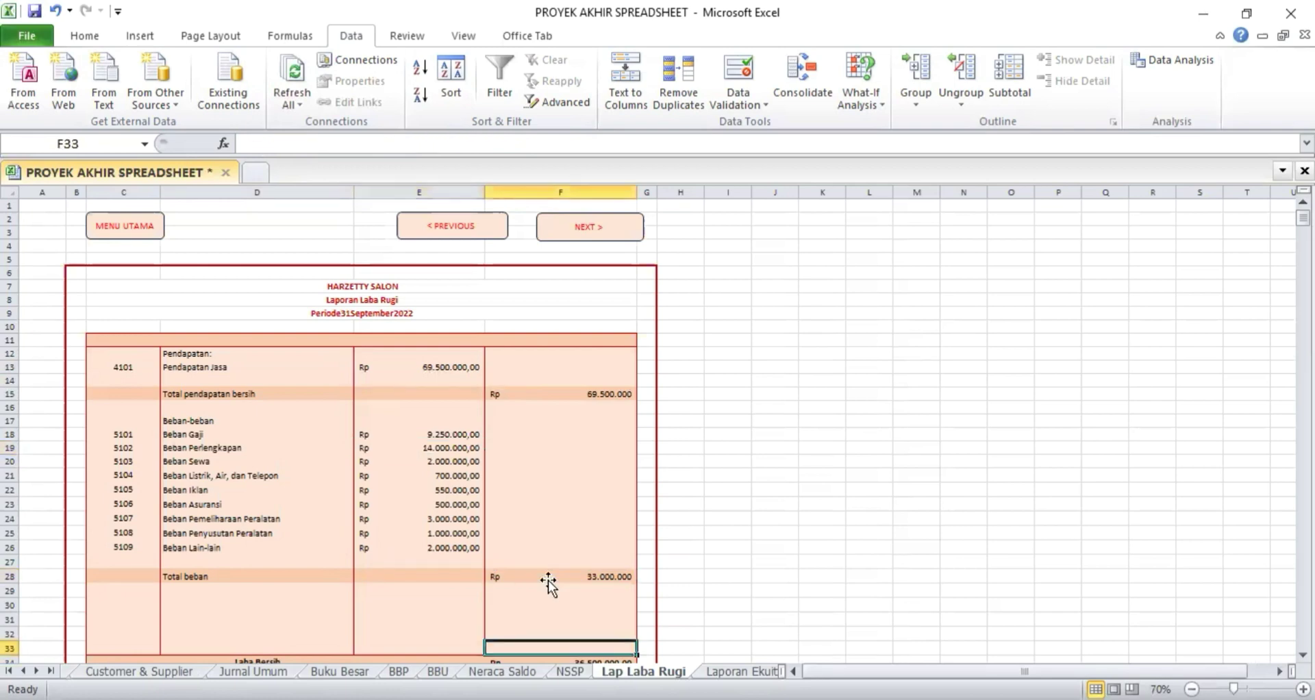
pyautogui.doubleClick(551, 577)
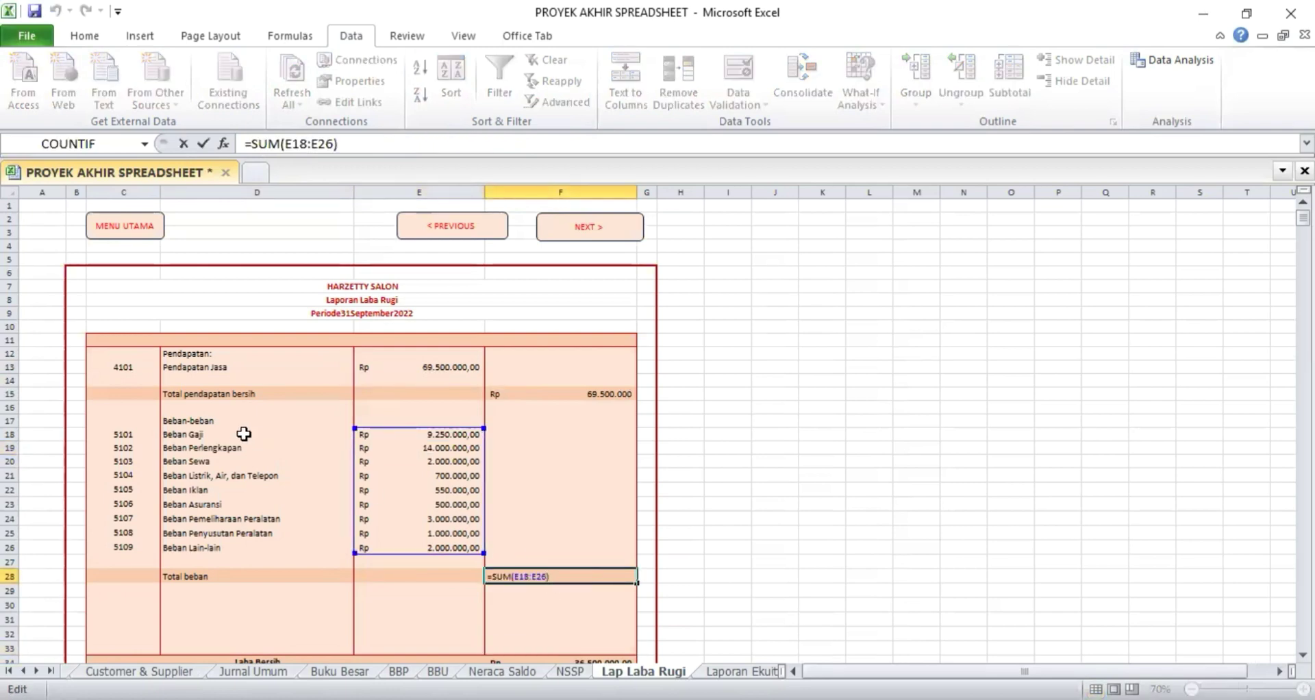
pyautogui.press('Return')
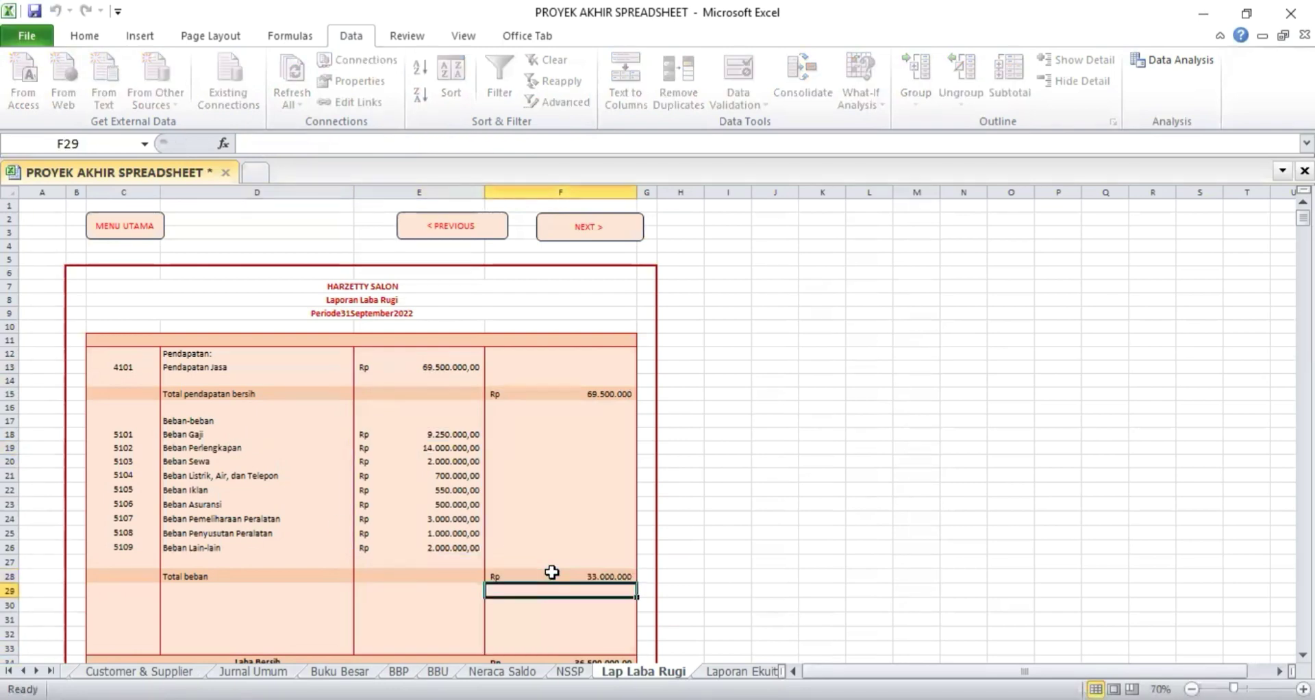
# Inspect the Laba Bersih formula in F34 of the income statement.
pyautogui.click(713, 599)
pyautogui.scroll(-1, 714, 587)
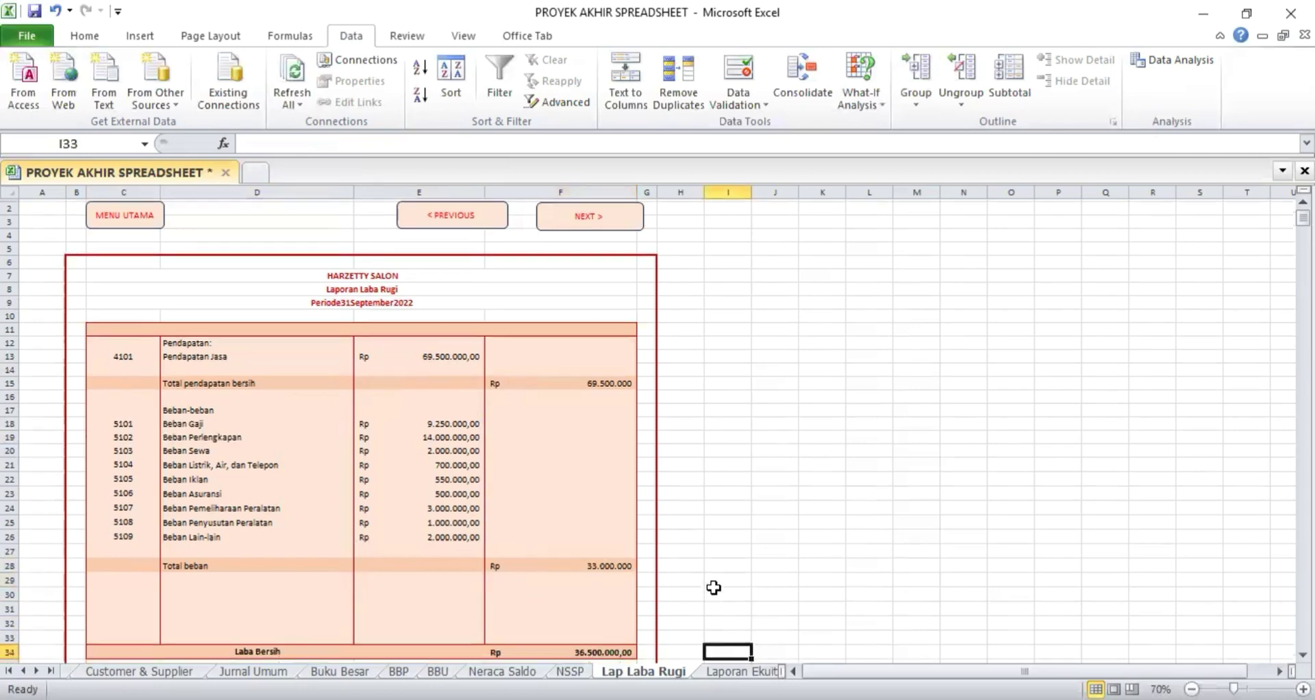
pyautogui.click(565, 635)
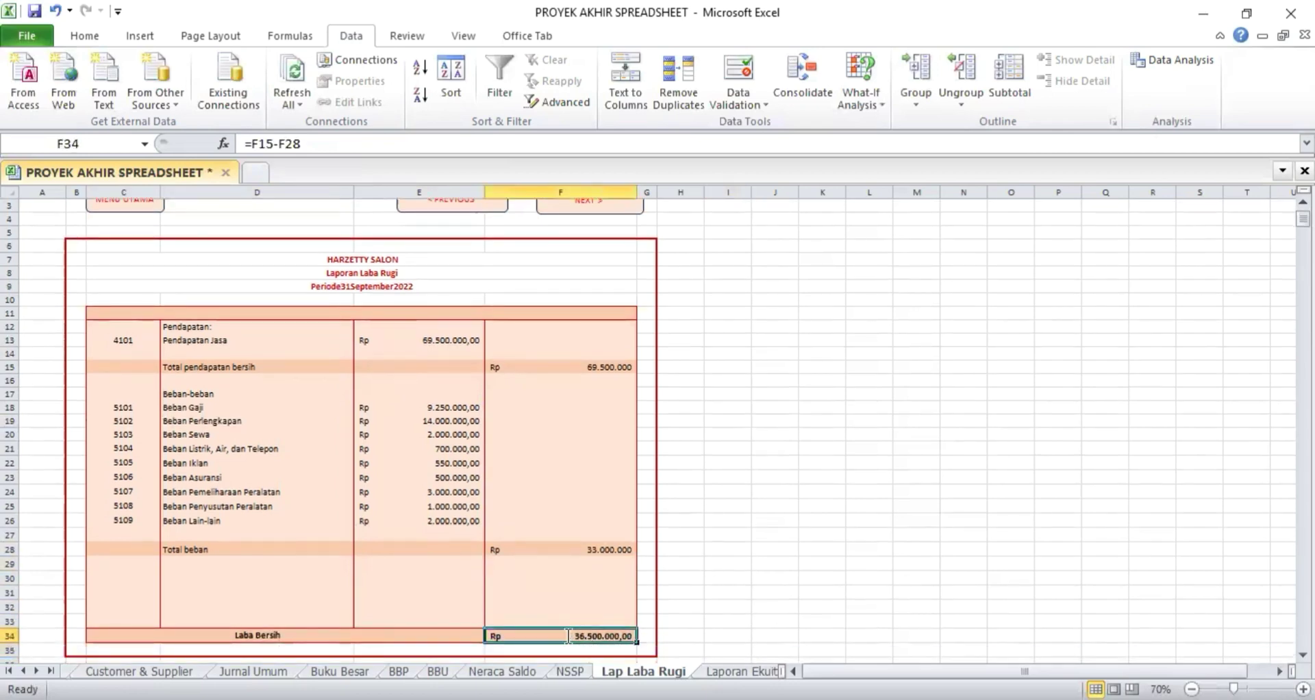
# Trace the Laba Bersih formula in F34 to its Total pendapatan bersih and Total beban cells, F15 and F28.
pyautogui.doubleClick(568, 636)
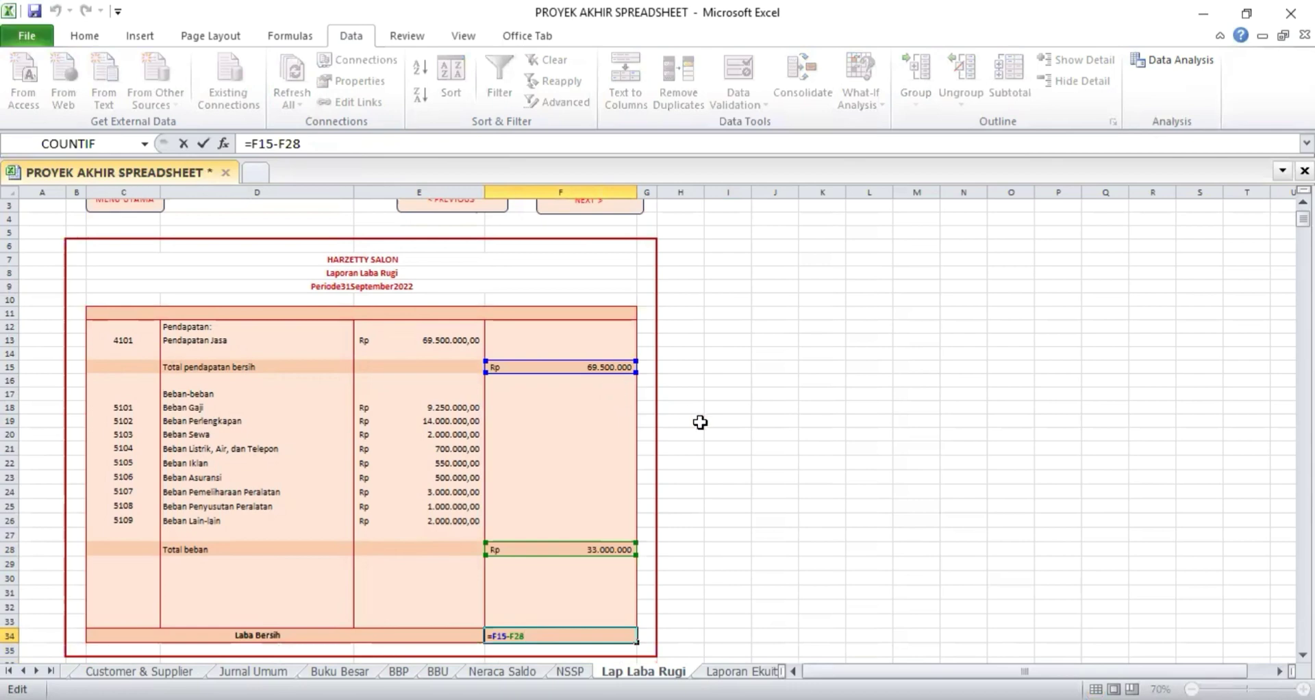
pyautogui.press('Return')
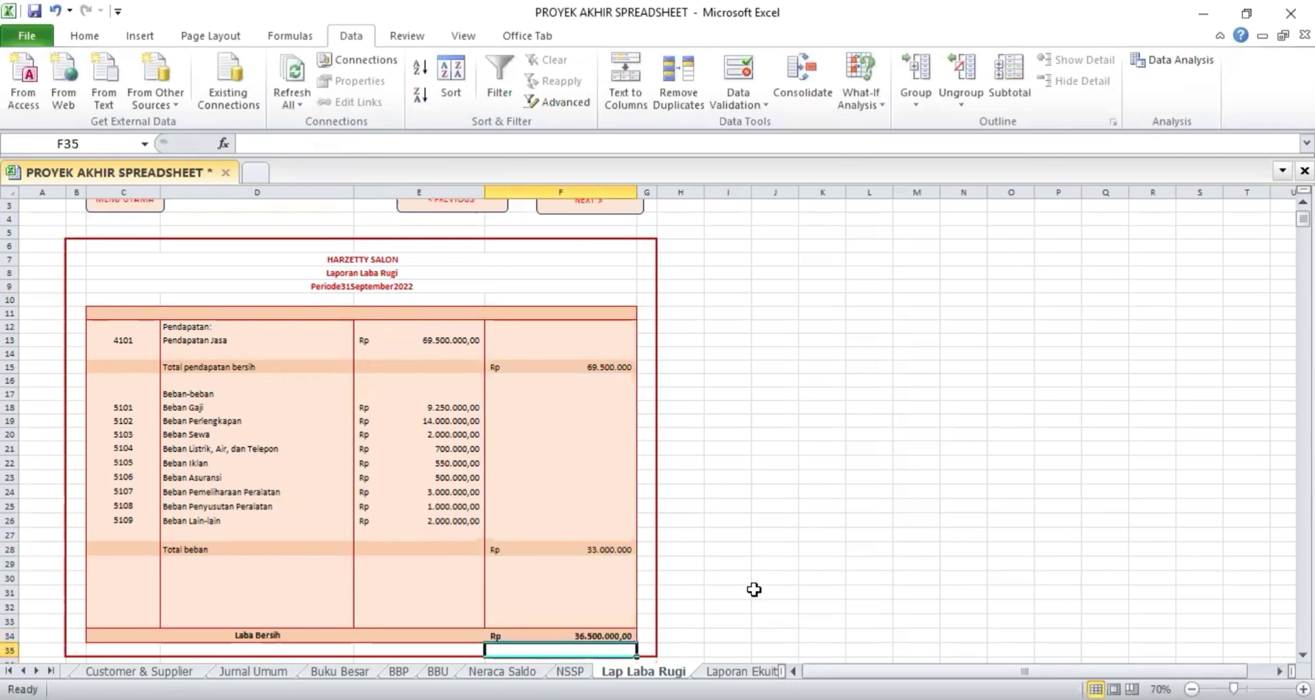
pyautogui.click(619, 364)
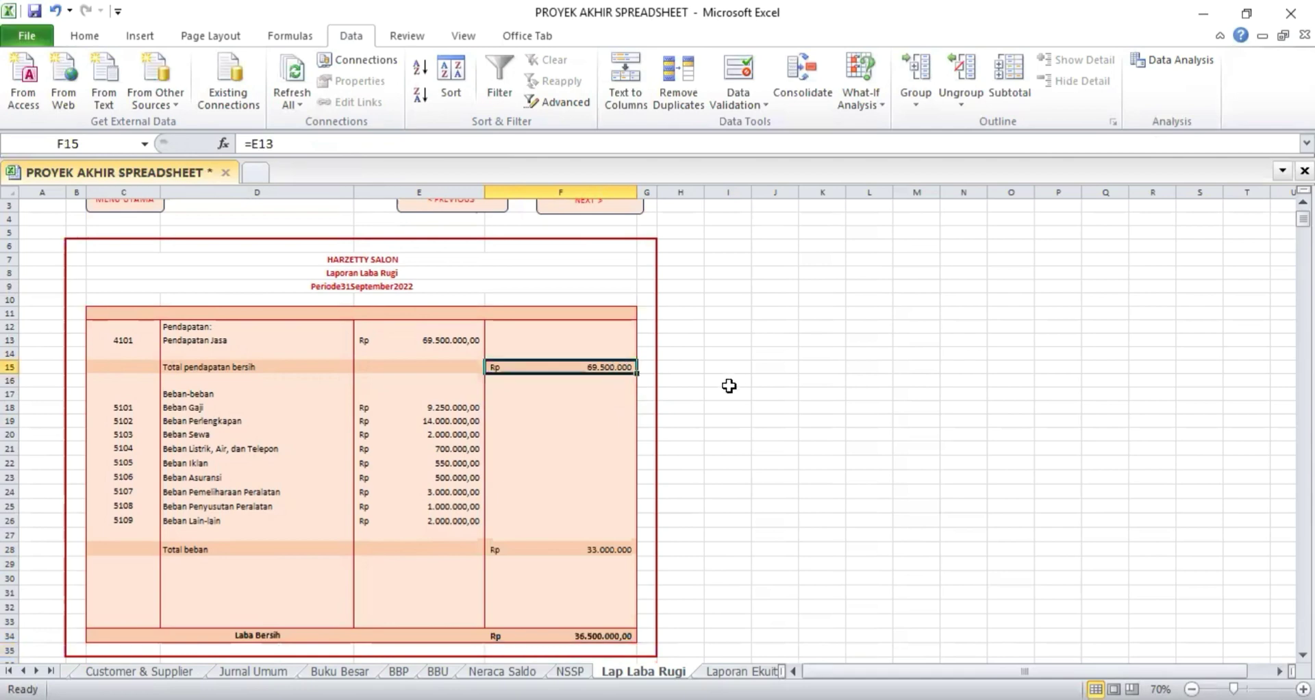
pyautogui.click(605, 551)
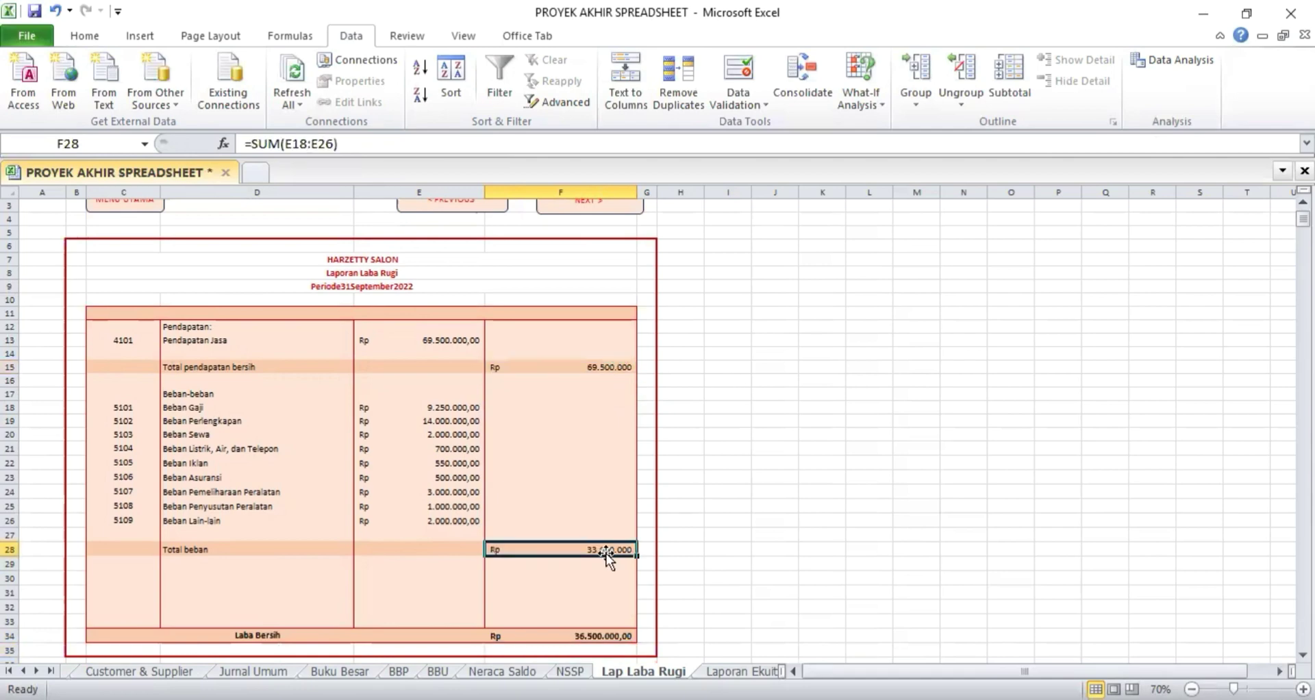
pyautogui.click(620, 635)
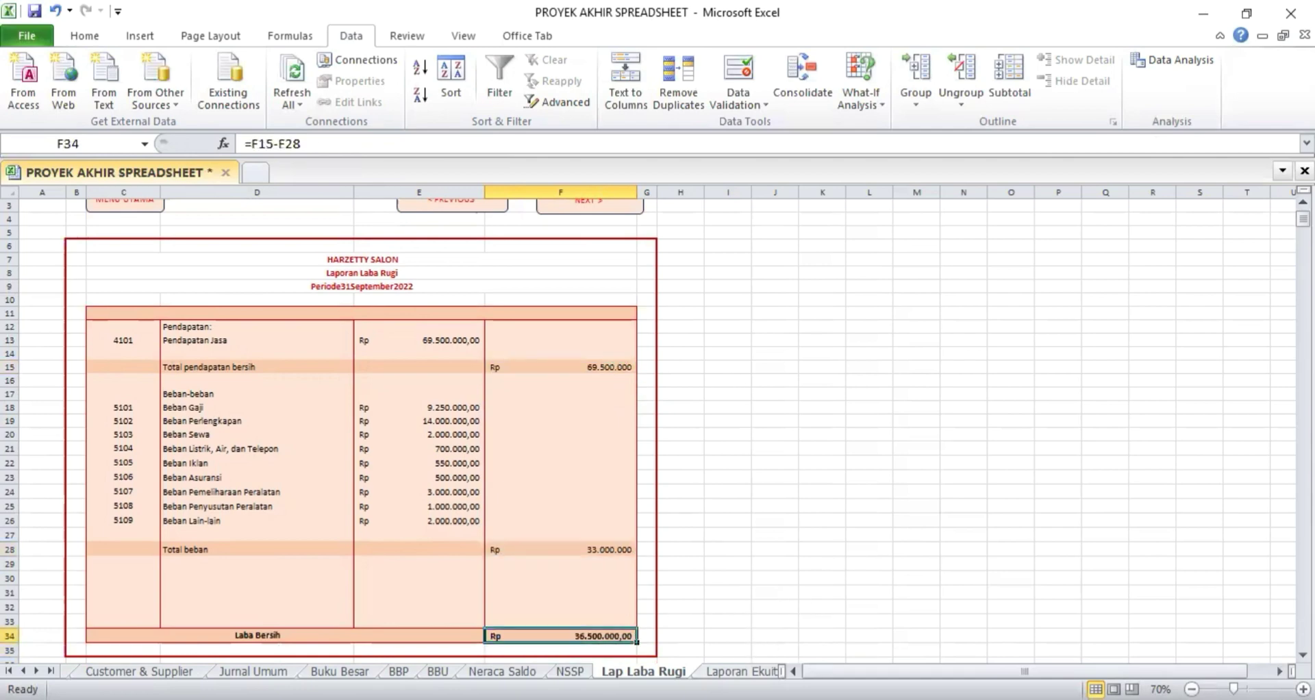
# Open the Laporan Ekuitas sheet and inspect the period heading formula in C9.
pyautogui.click(745, 672)
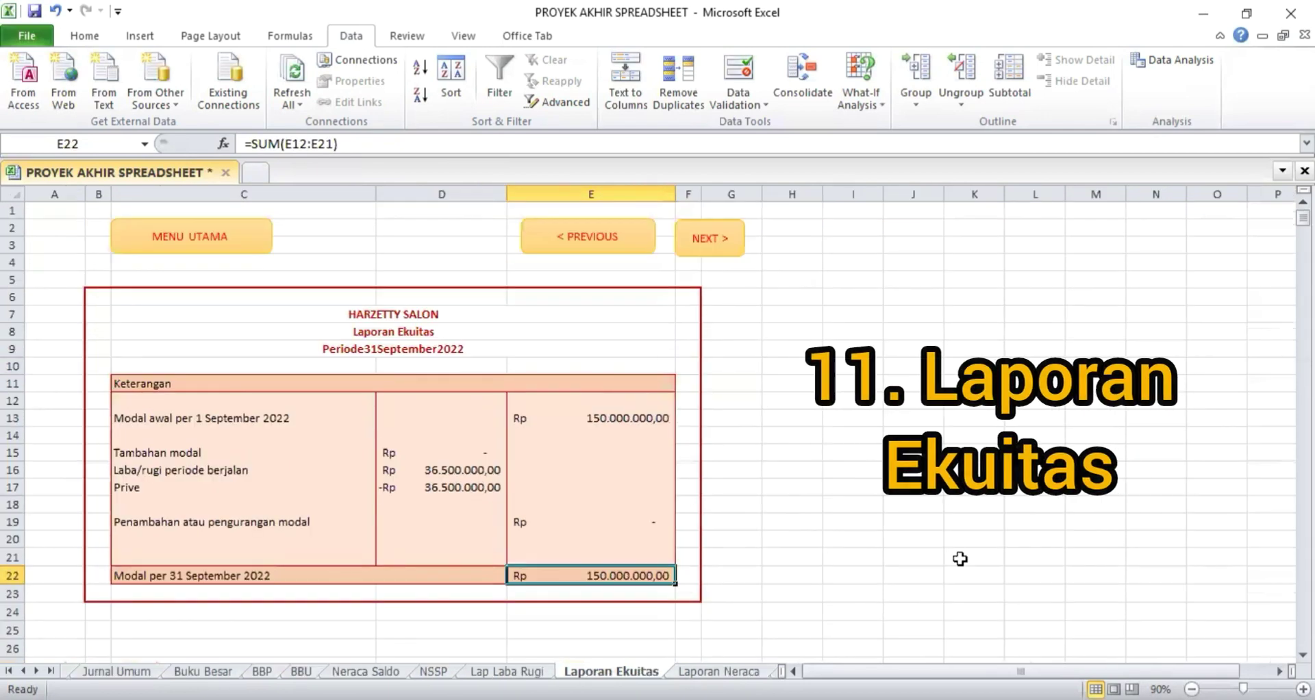
pyautogui.click(353, 348)
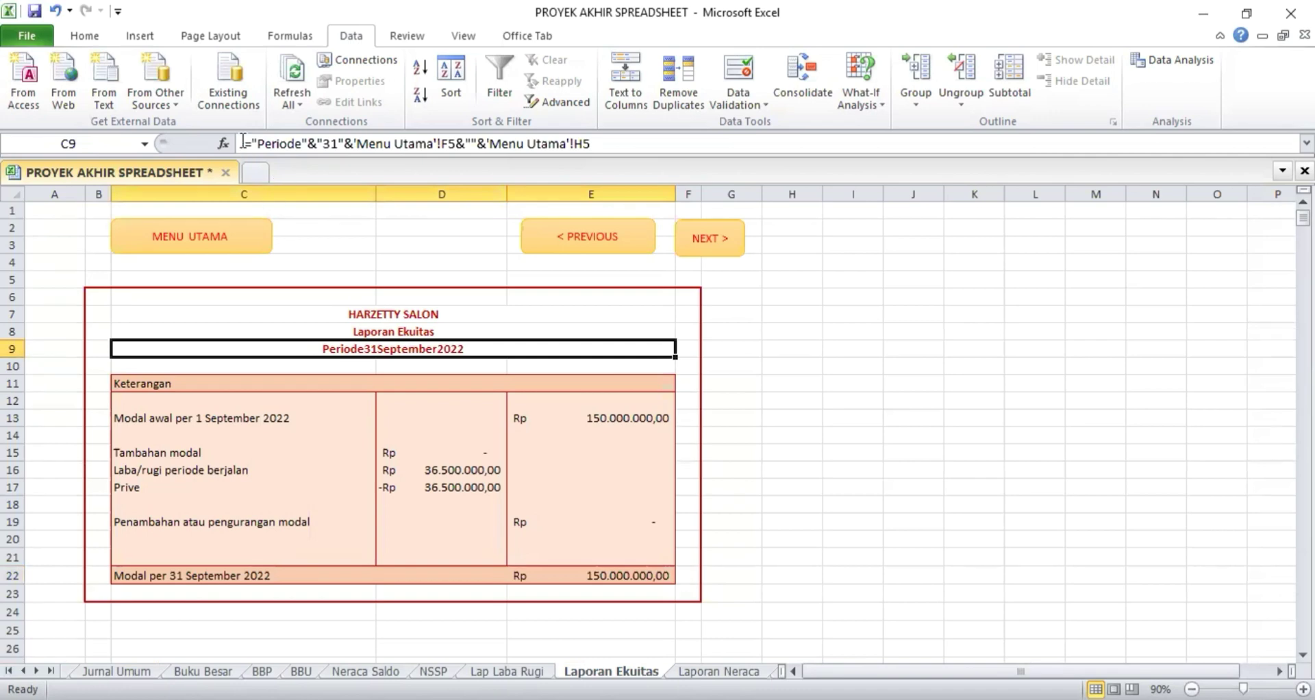
pyautogui.moveTo(244, 143); pyautogui.dragTo(618, 149)
pyautogui.press('Return')
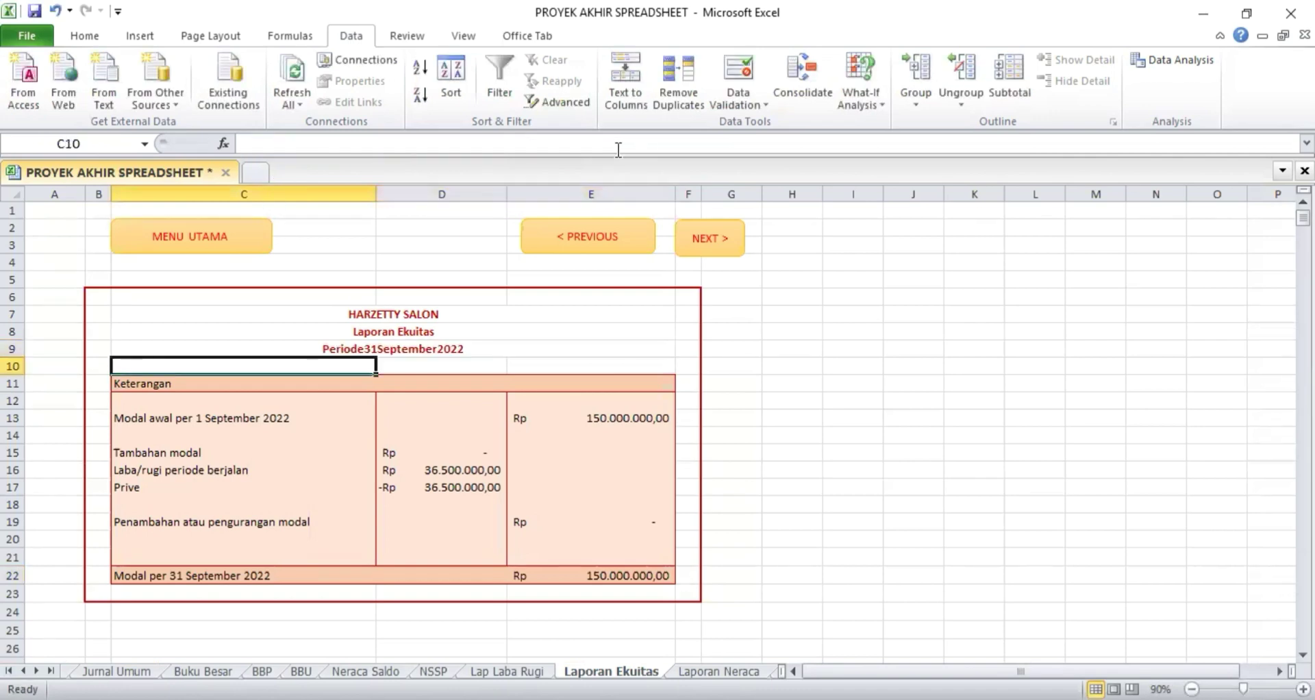
# Review the Keterangan column down to Modal awal per 1 September 2022 and inspect its amount formula in E13.
pyautogui.click(227, 388)
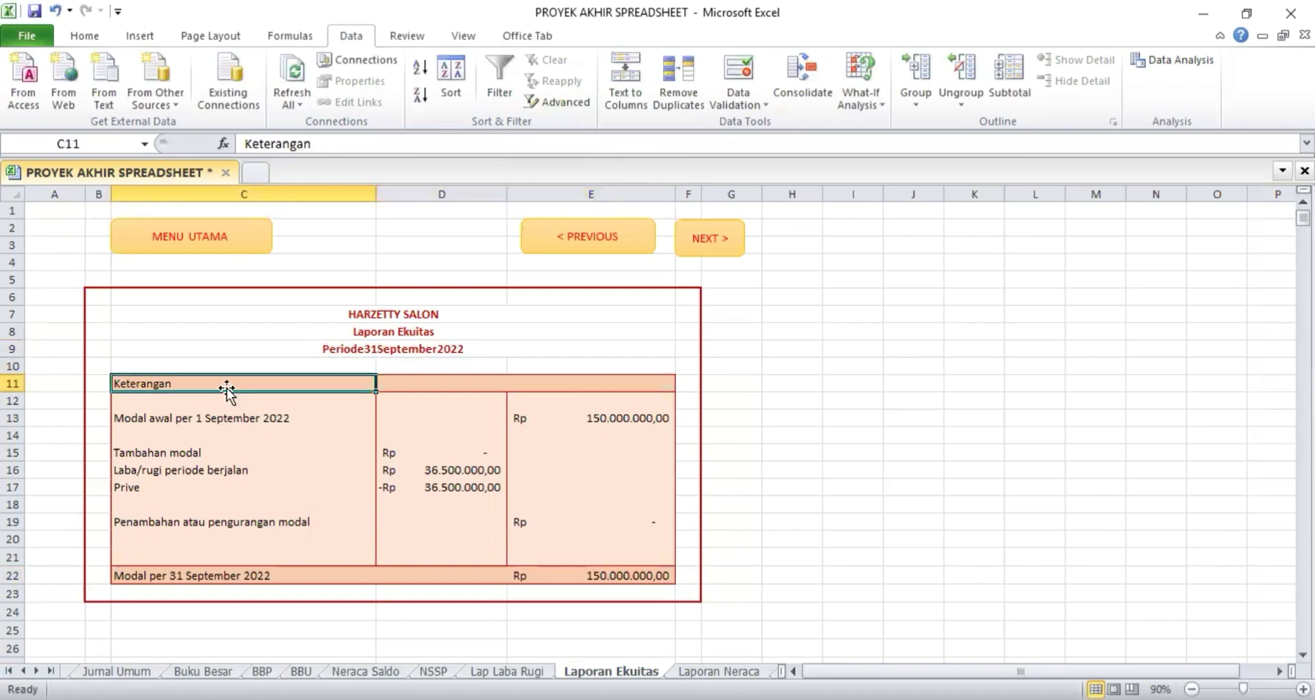
pyautogui.press('Down')
pyautogui.press('Down')
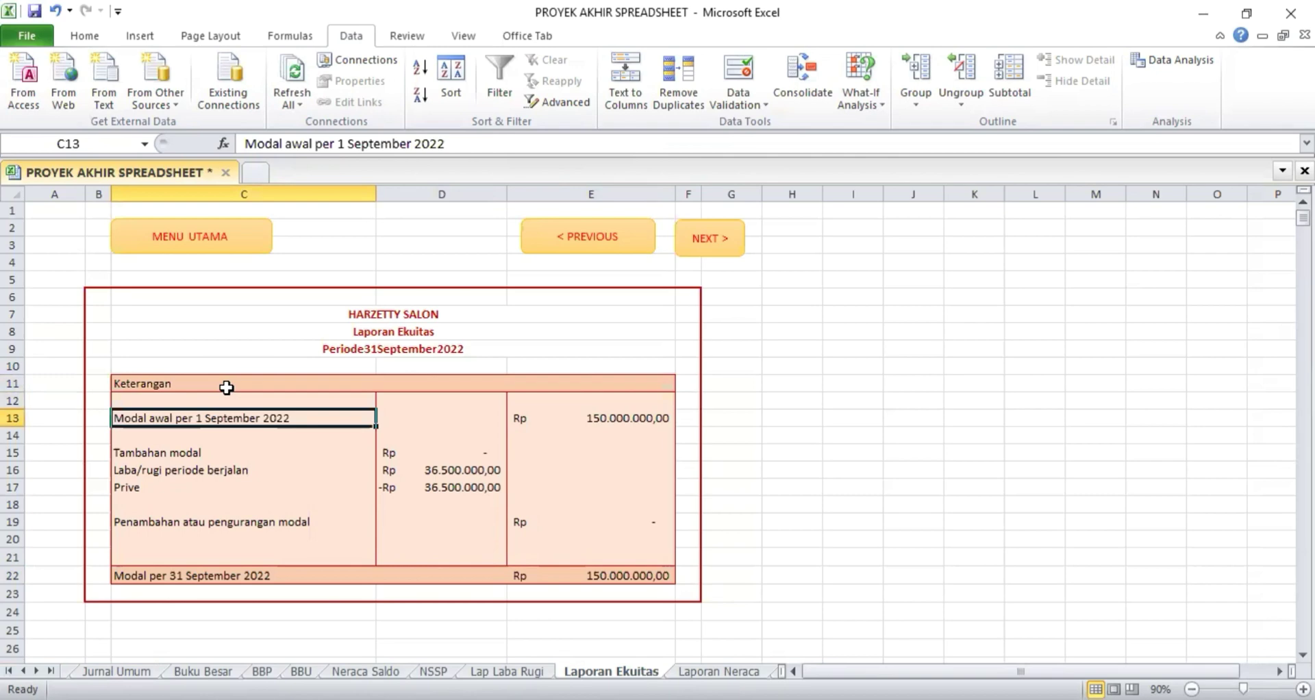
pyautogui.press('Right')
pyautogui.press('Right')
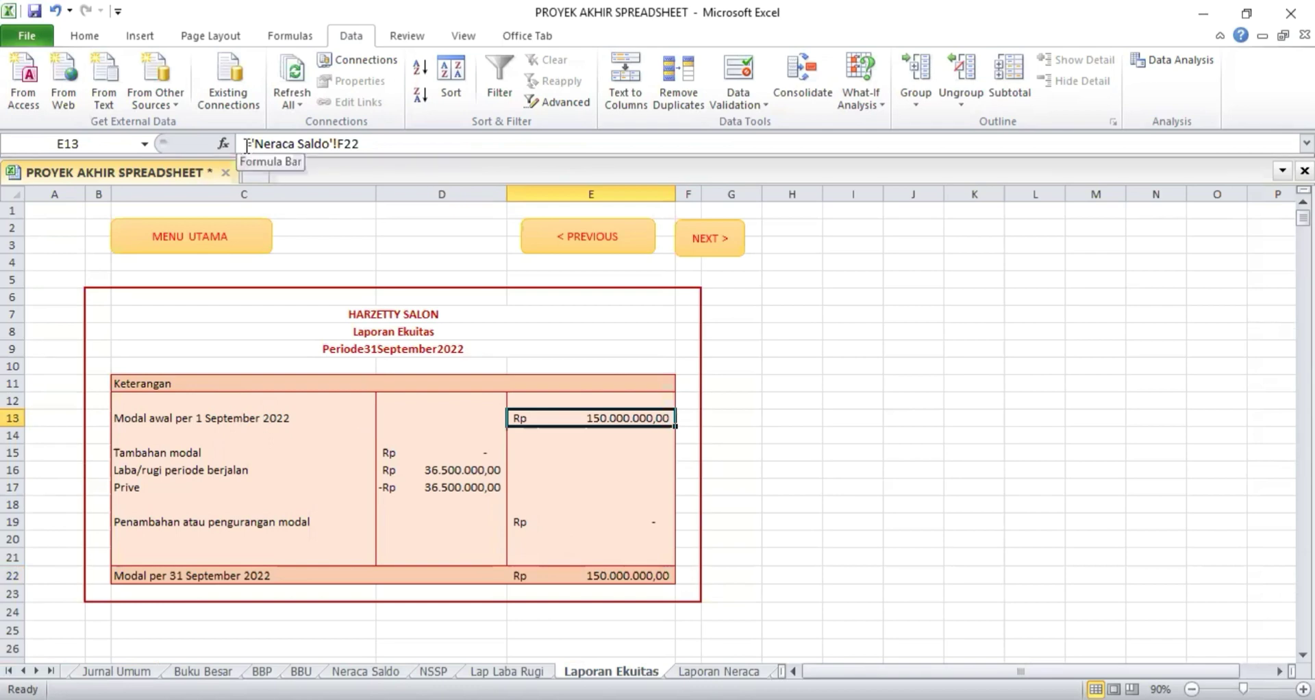
pyautogui.moveTo(247, 145); pyautogui.dragTo(383, 144)
pyautogui.press('Return')
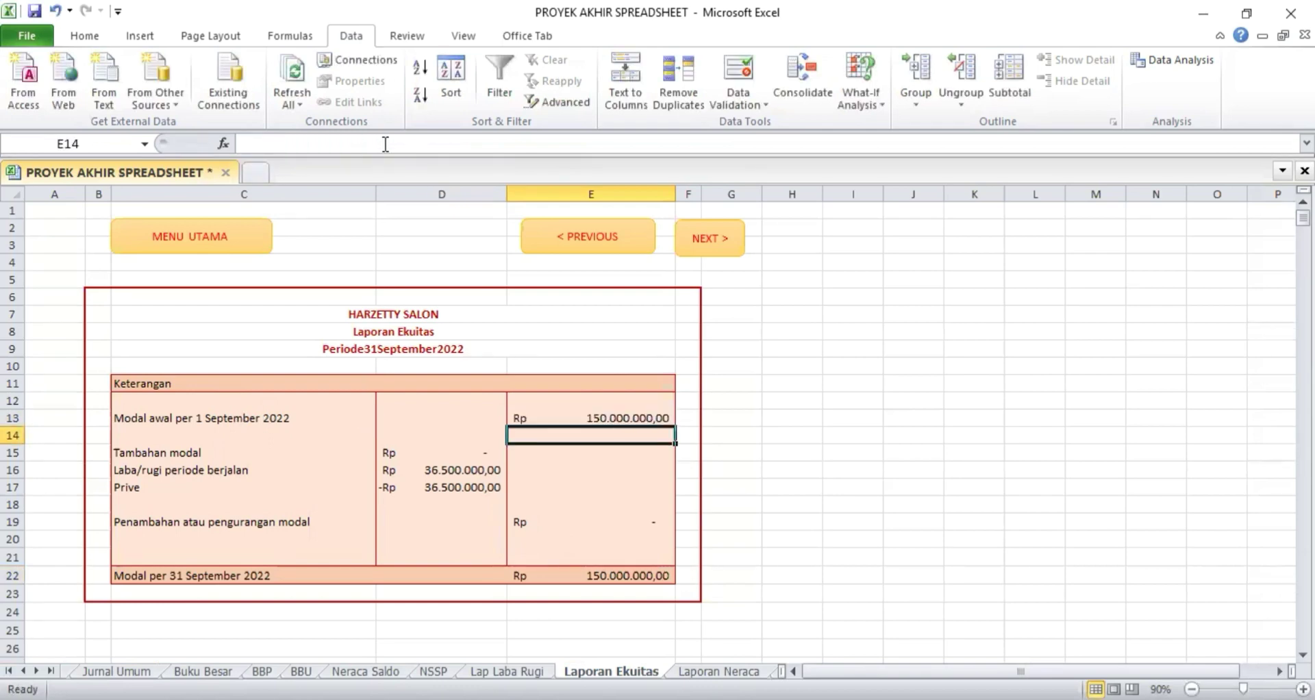
# View the source of the opening capital in F22 of Neraca Saldo, then return to Laporan Ekuitas.
pyautogui.click(366, 672)
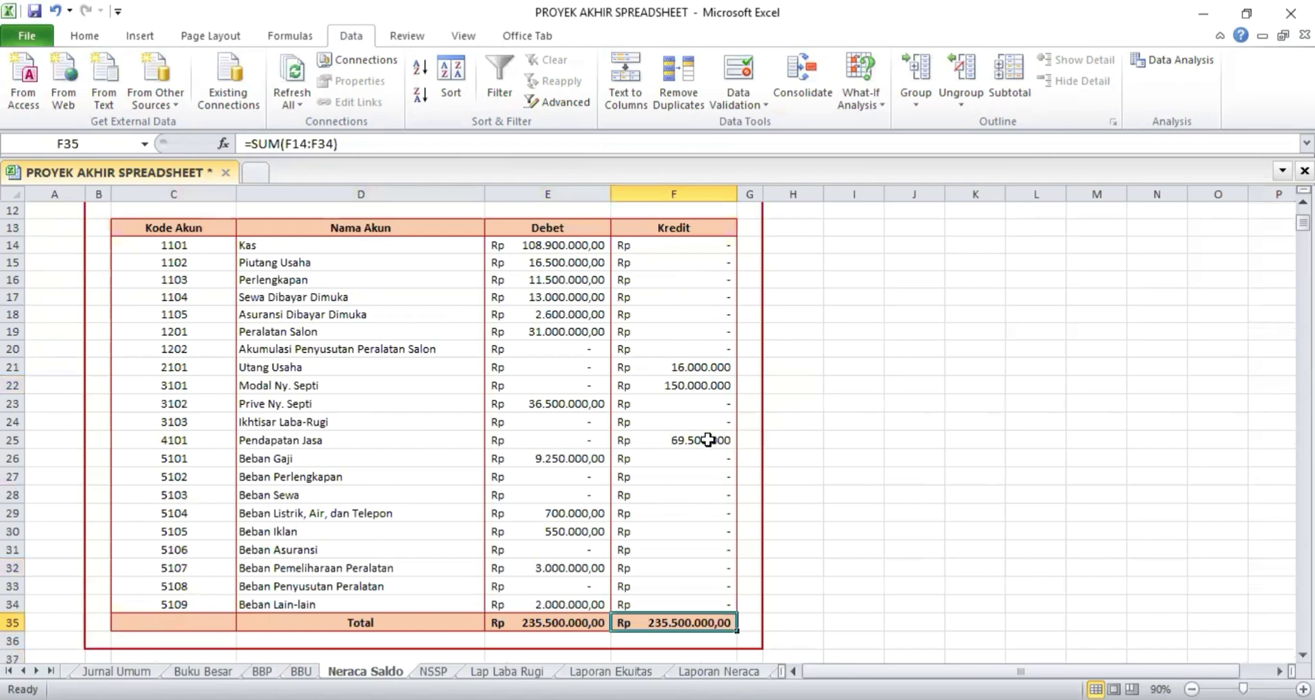
pyautogui.click(700, 385)
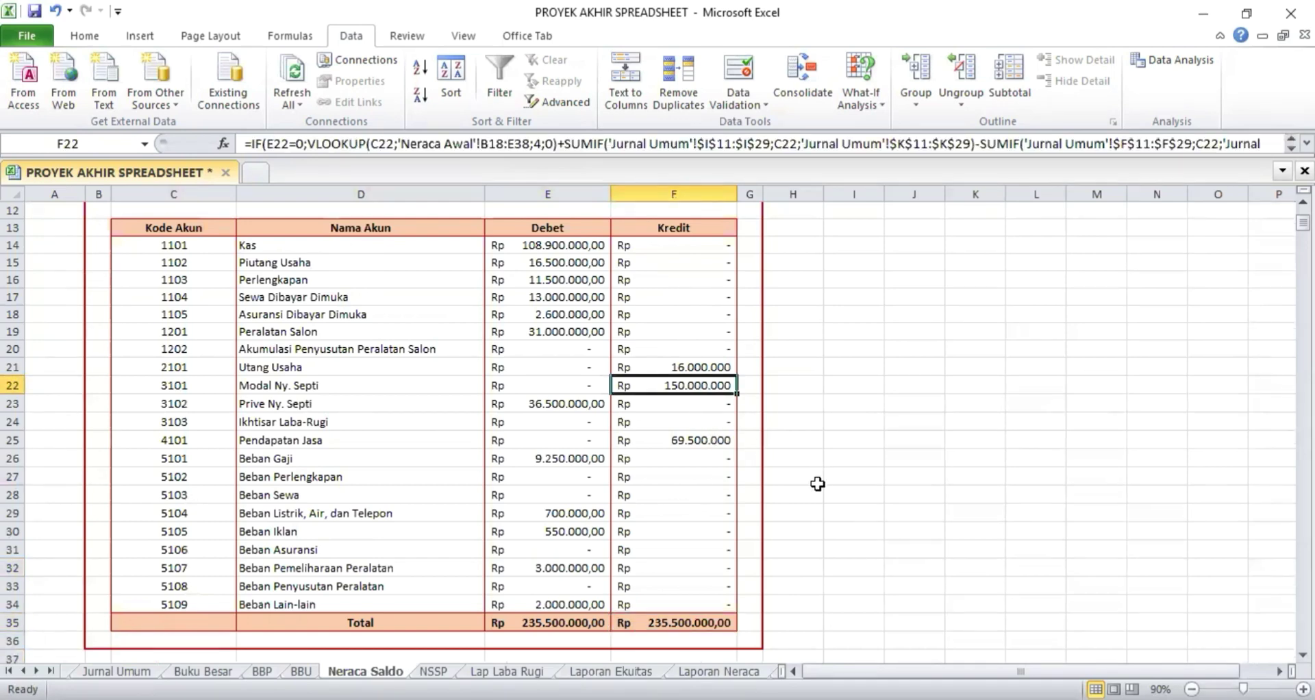
pyautogui.click(718, 672)
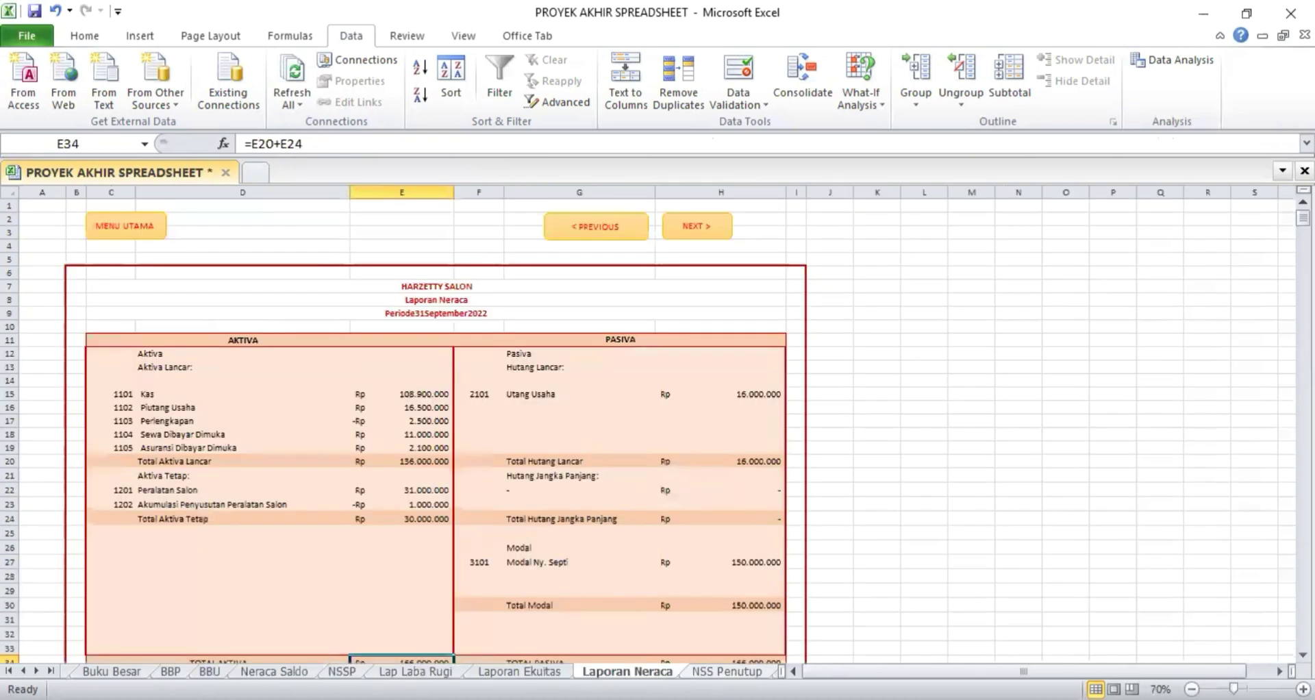
pyautogui.hotkey('ctrl', 'pageup')
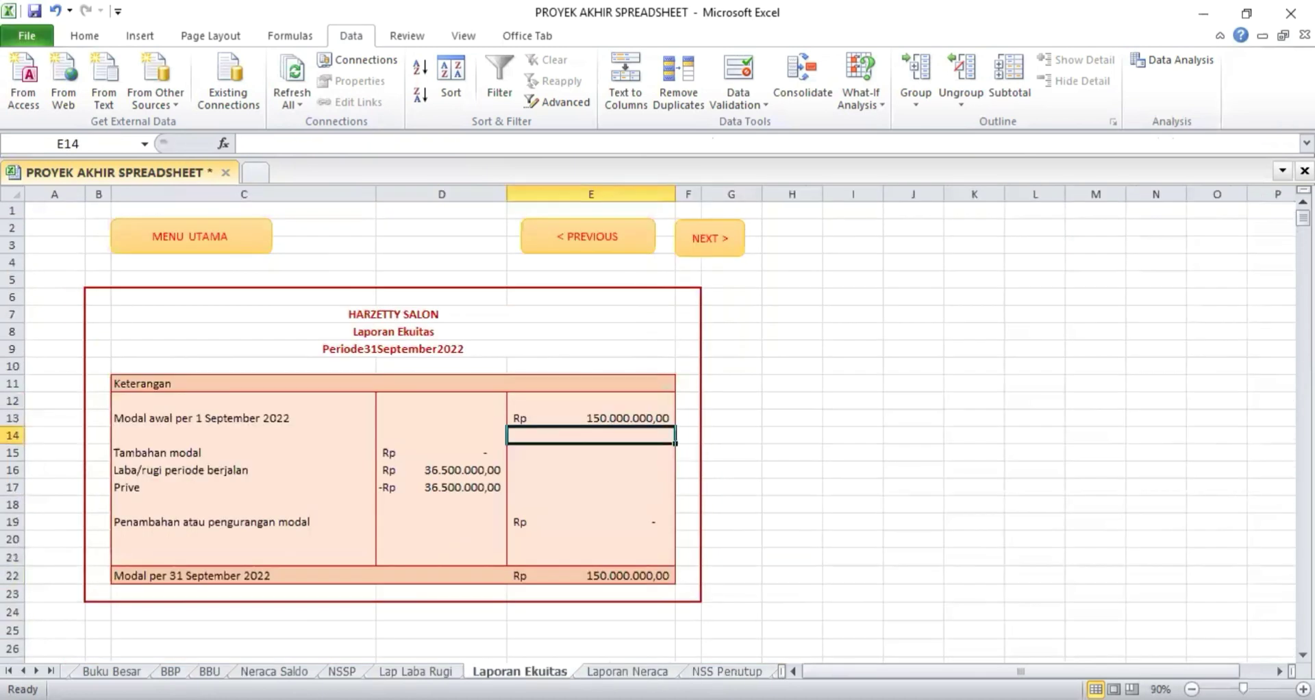
# Inspect the Laba/rugi periode berjalan and Prive links in D16 and D17 and the SUM formula in E19 that adds them.
pyautogui.click(447, 470)
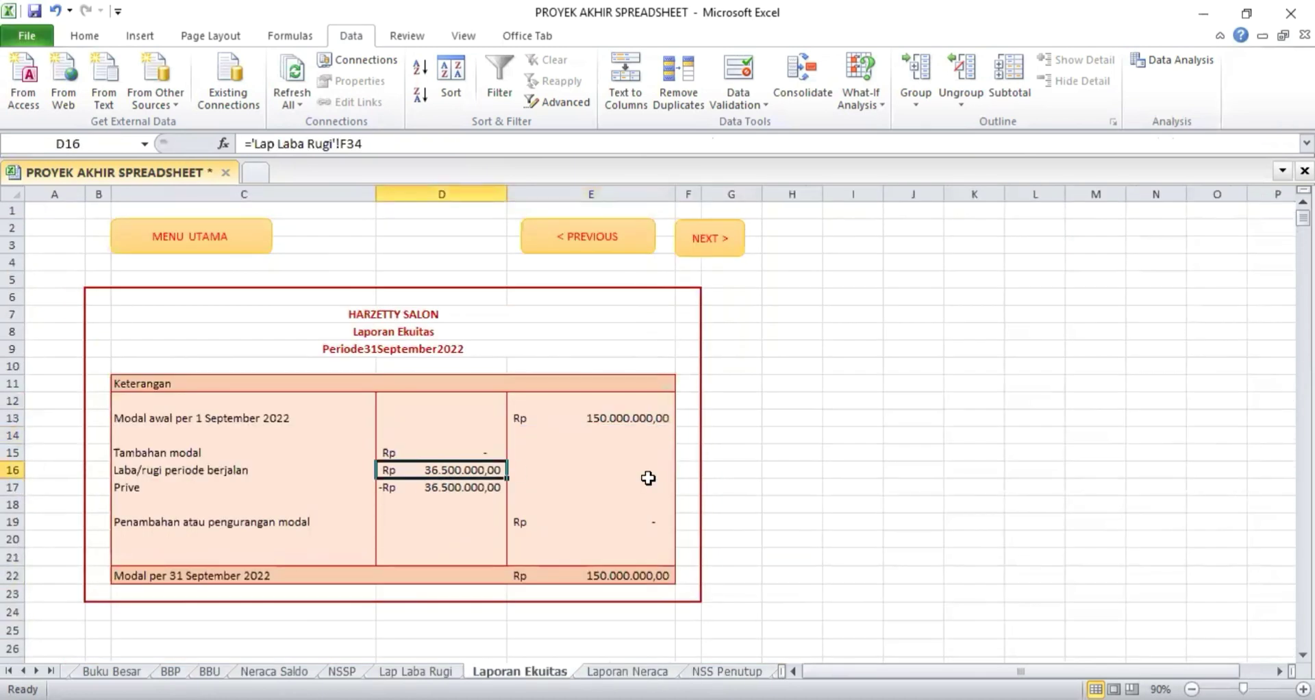
pyautogui.click(471, 489)
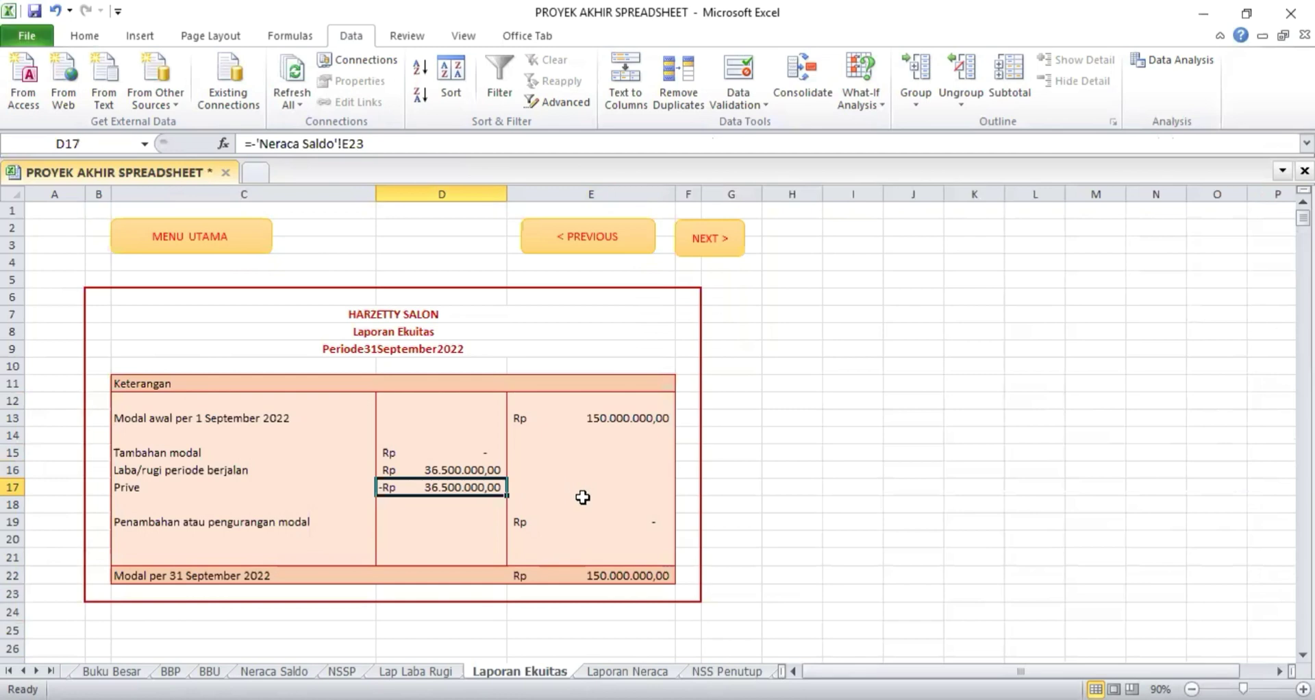
pyautogui.click(604, 521)
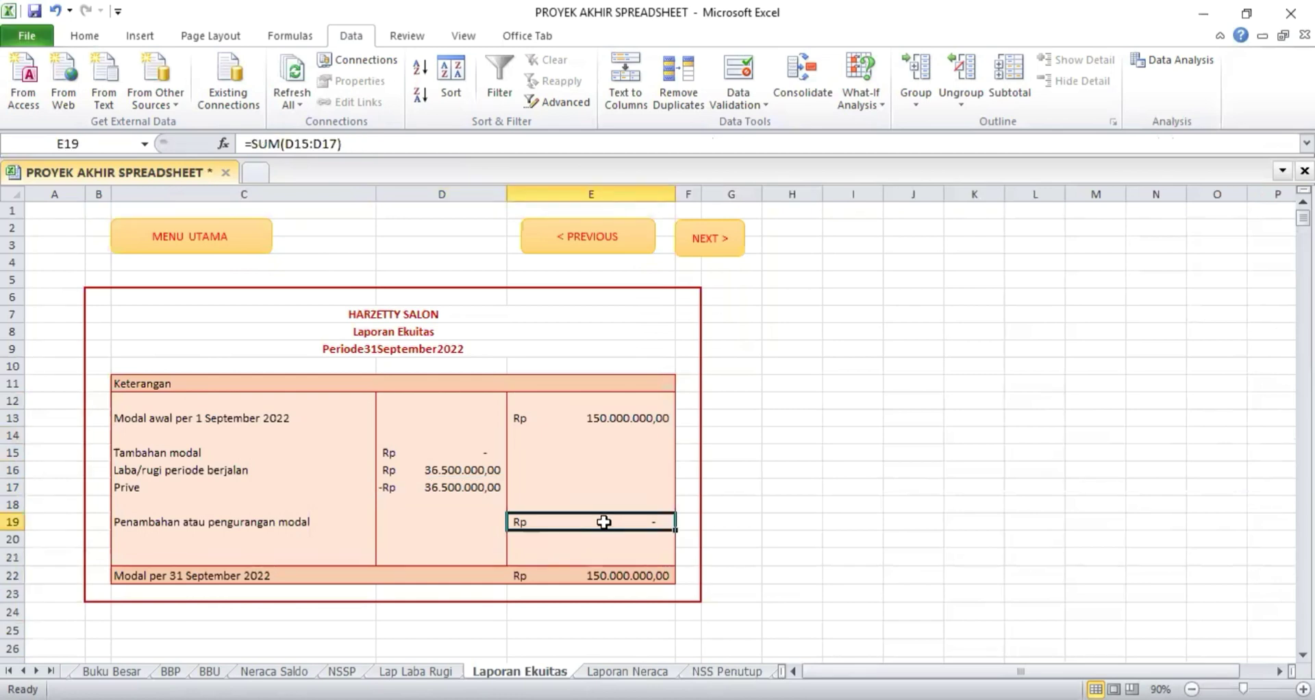
pyautogui.doubleClick(603, 522)
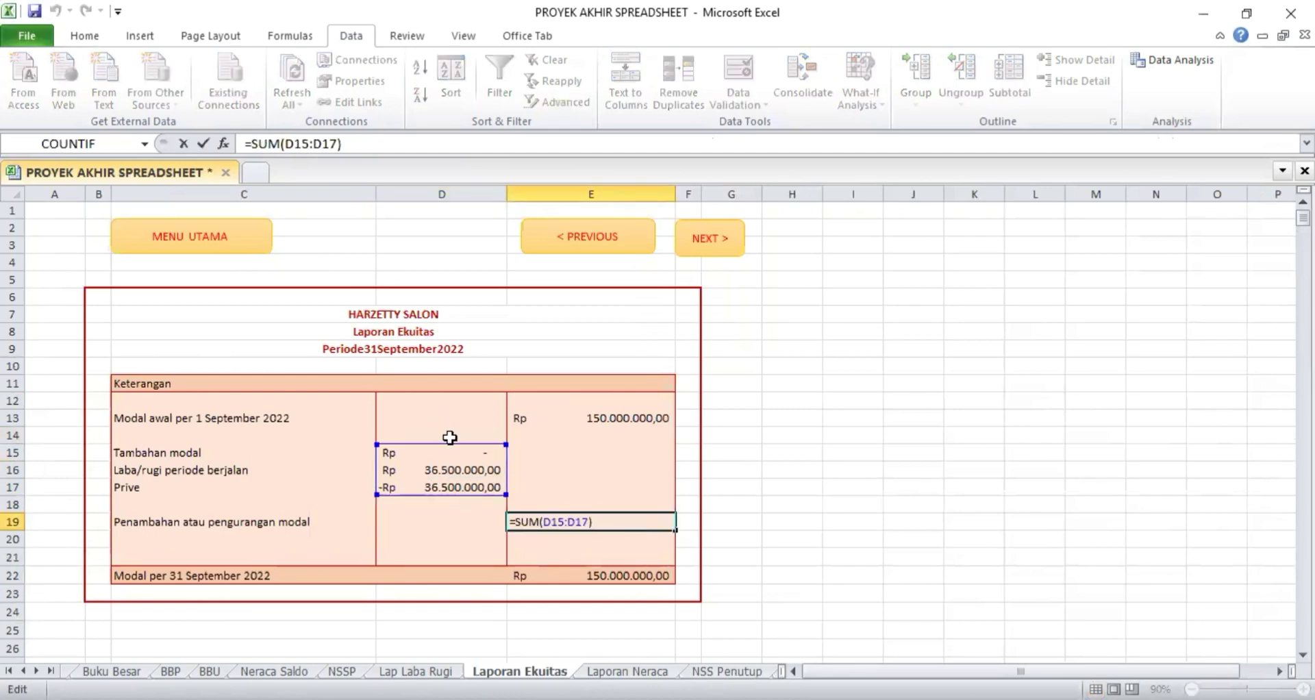
pyautogui.press('Return')
pyautogui.click(619, 519)
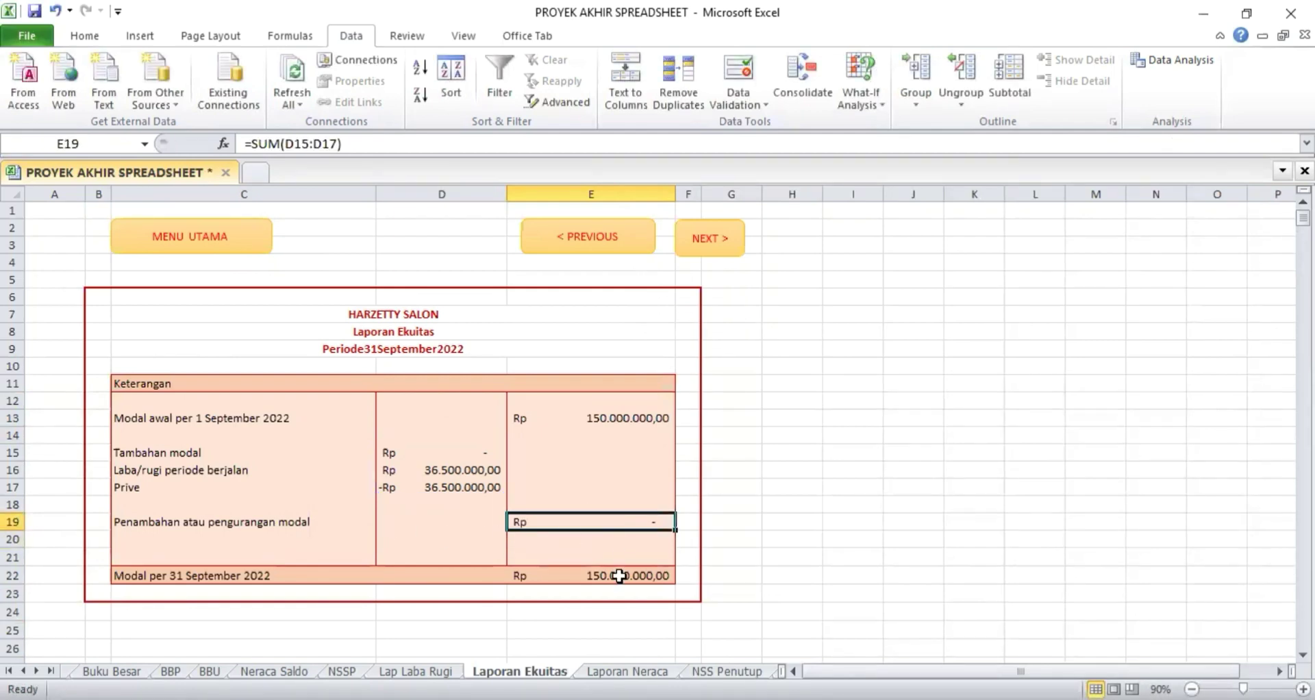
# Inspect the Modal per 31 September 2022 formula in E22 and the range it sums.
pyautogui.click(617, 577)
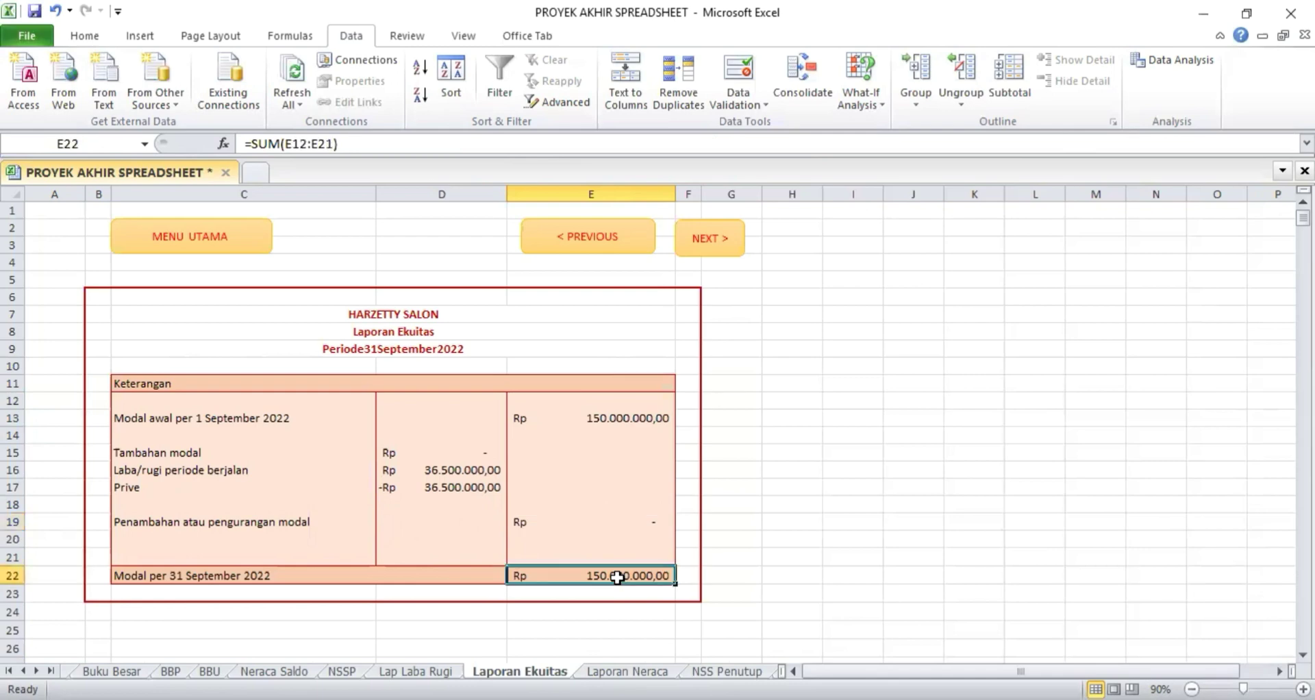
pyautogui.doubleClick(616, 577)
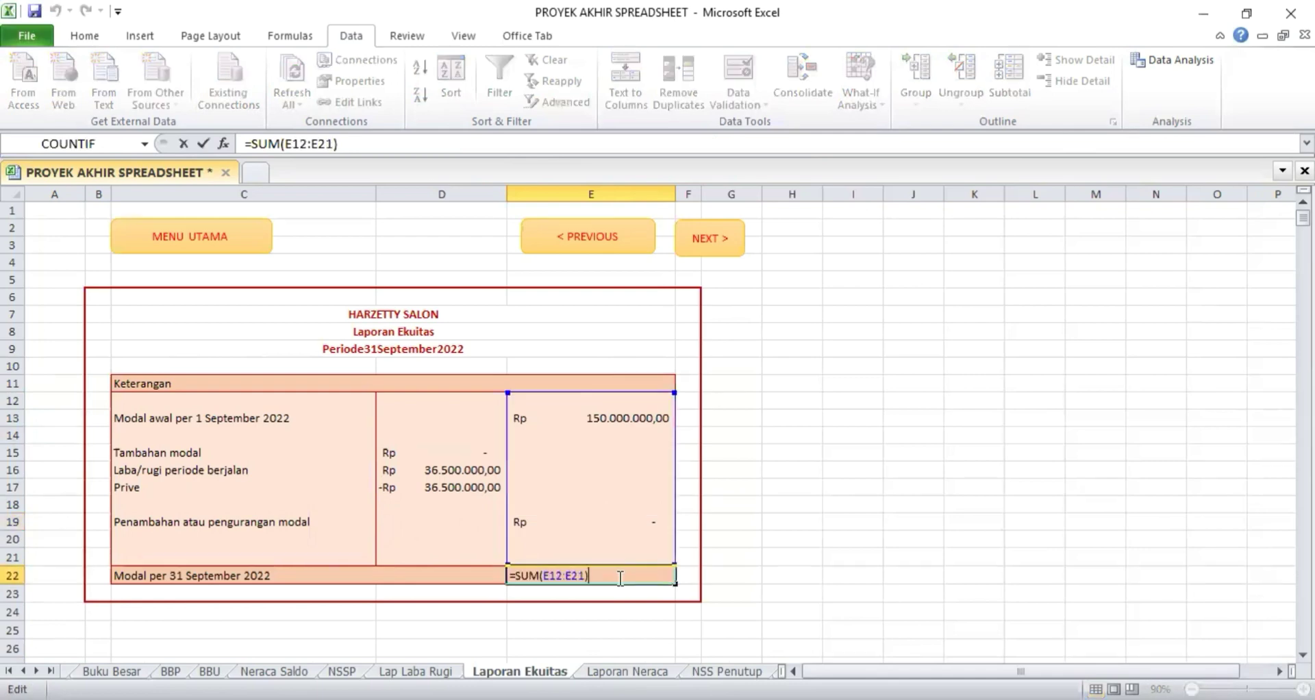
pyautogui.press('Return')
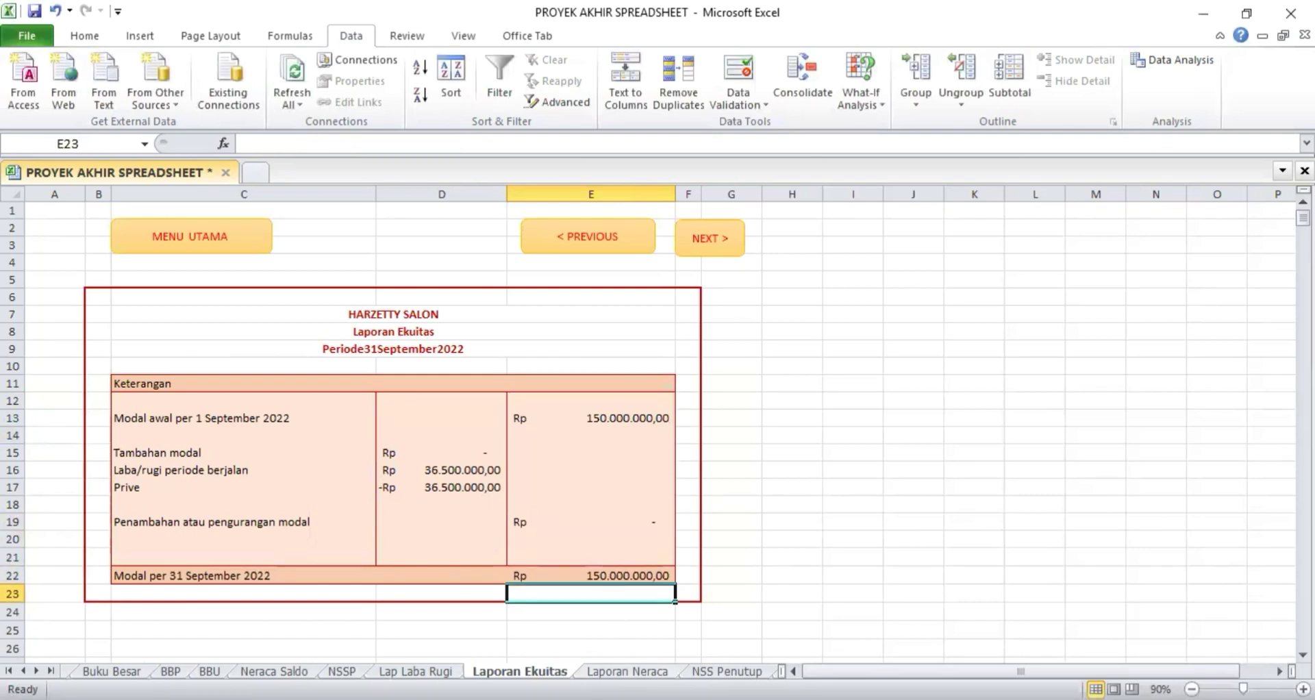
# Open the Laporan Neraca sheet and inspect its title and the period heading formula in C9.
pyautogui.click(626, 671)
pyautogui.click(469, 299)
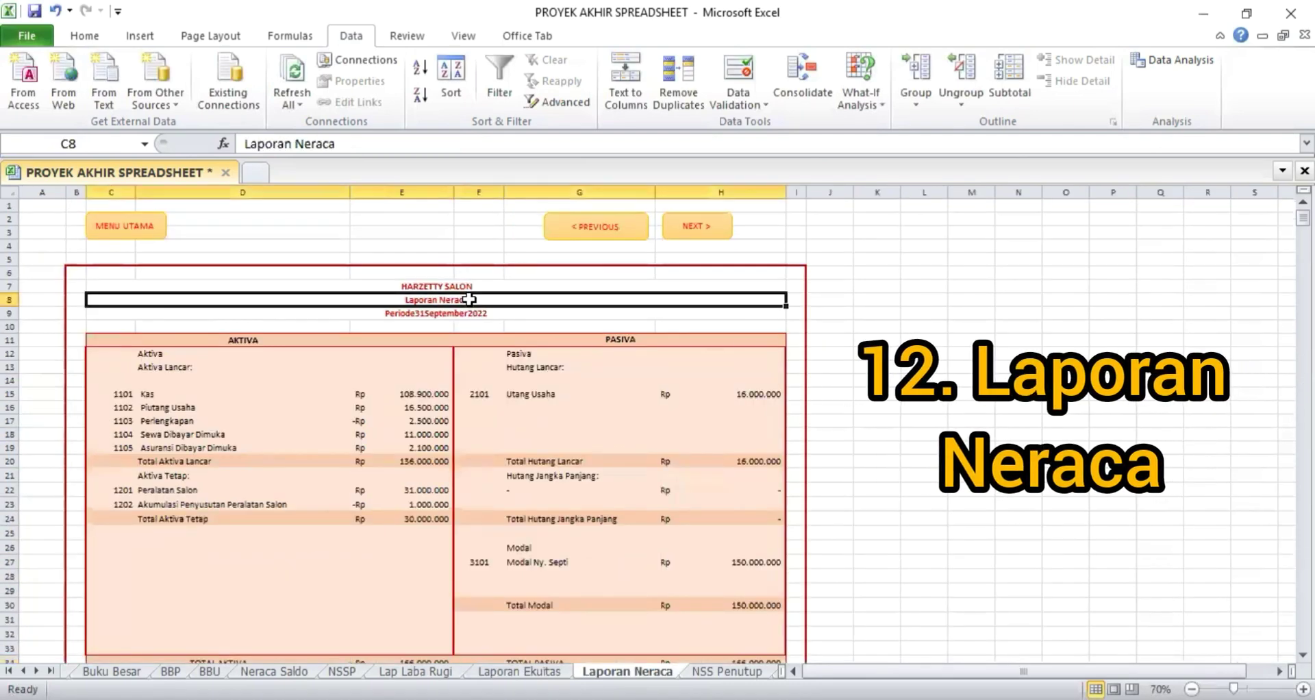
pyautogui.click(464, 312)
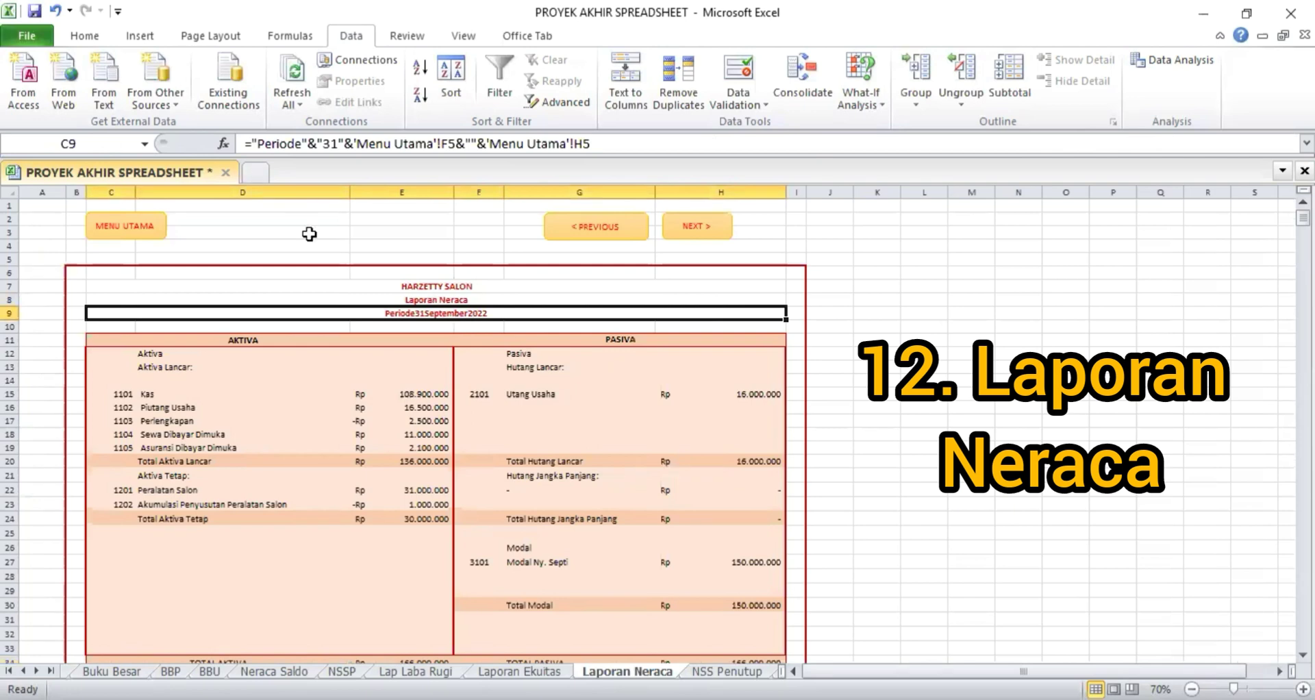
pyautogui.click(245, 139)
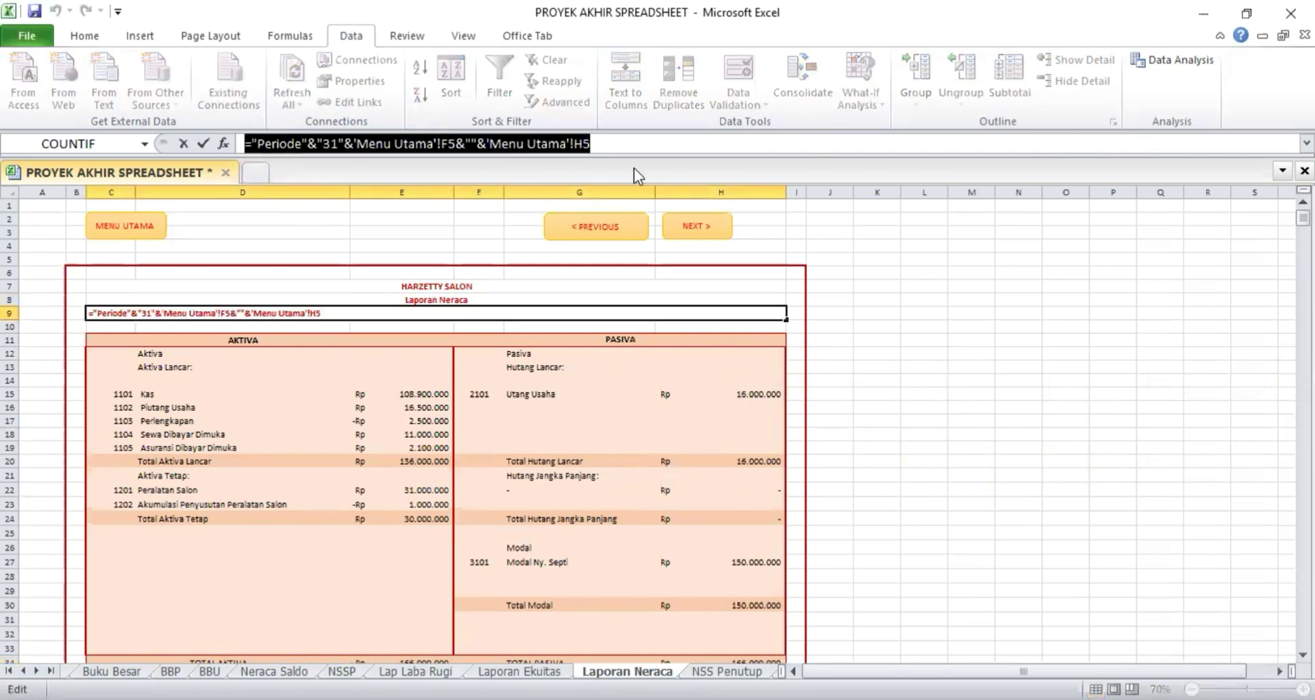
pyautogui.press('Return')
# Review the AKTIVA and PASIVA headings and the Aktiva Lancar section down to the Kas account code in C15.
pyautogui.click(228, 340)
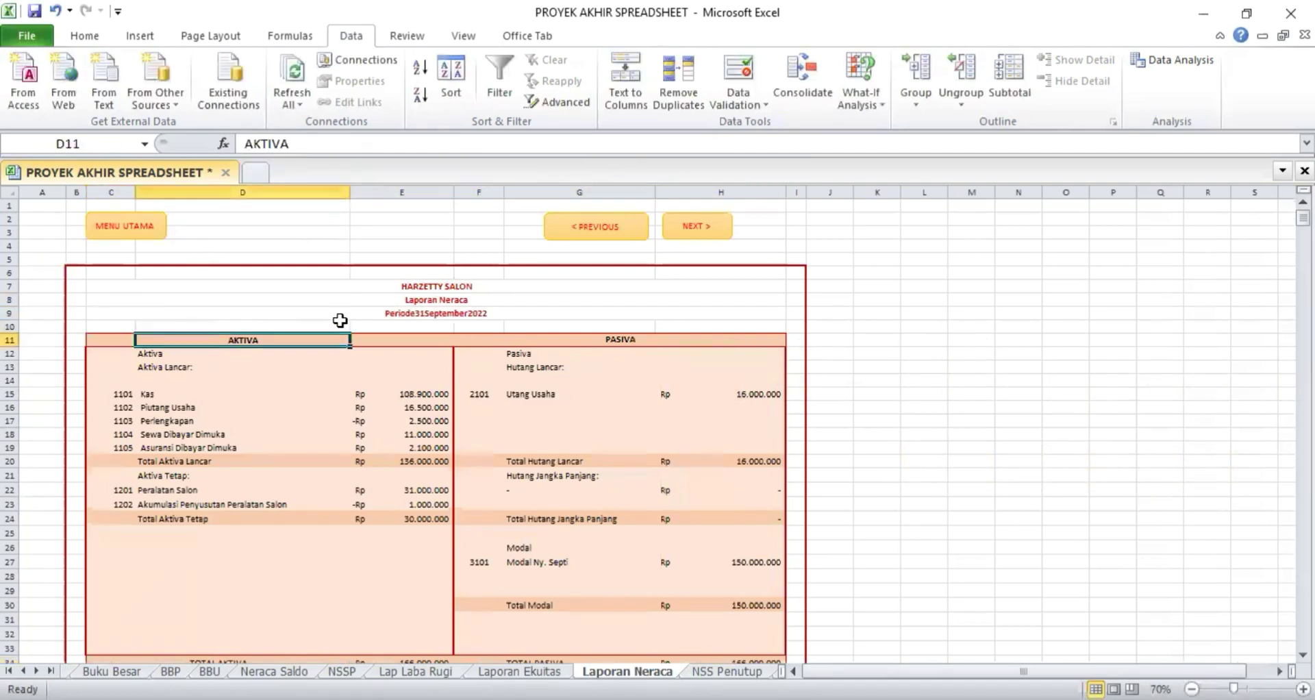
pyautogui.click(658, 341)
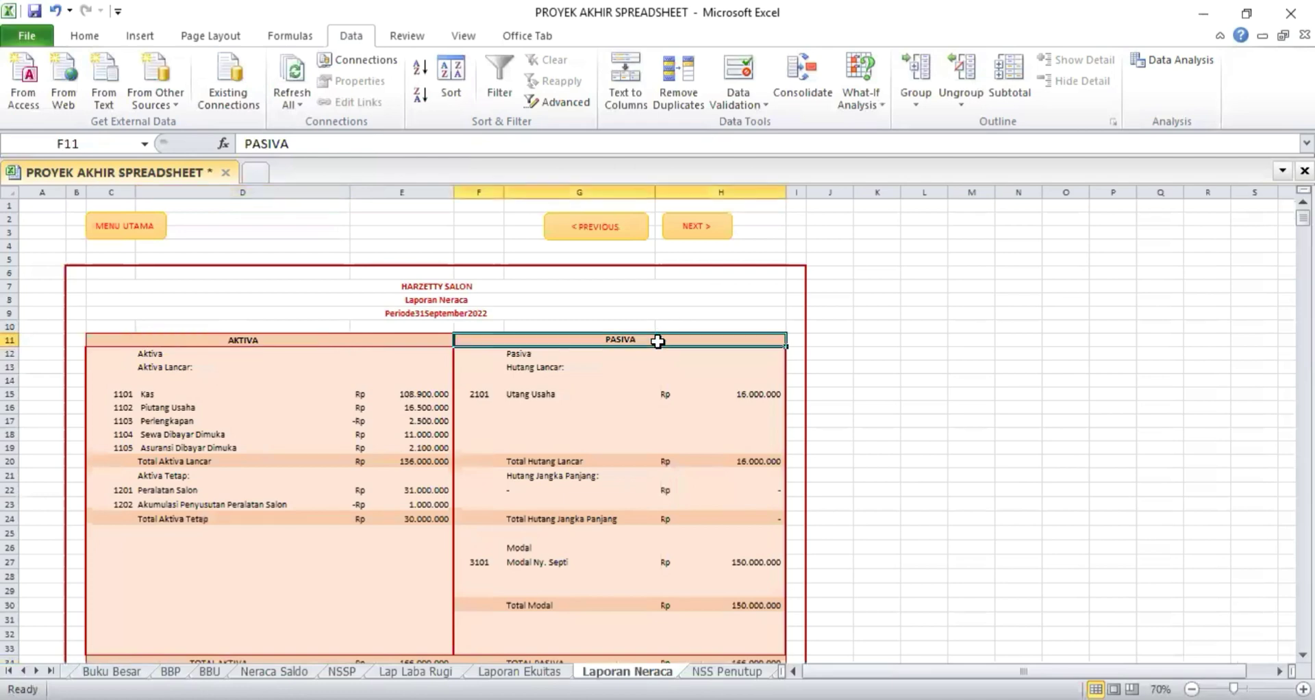
pyautogui.click(200, 353)
pyautogui.press('Down')
pyautogui.press('Down')
pyautogui.press('Down')
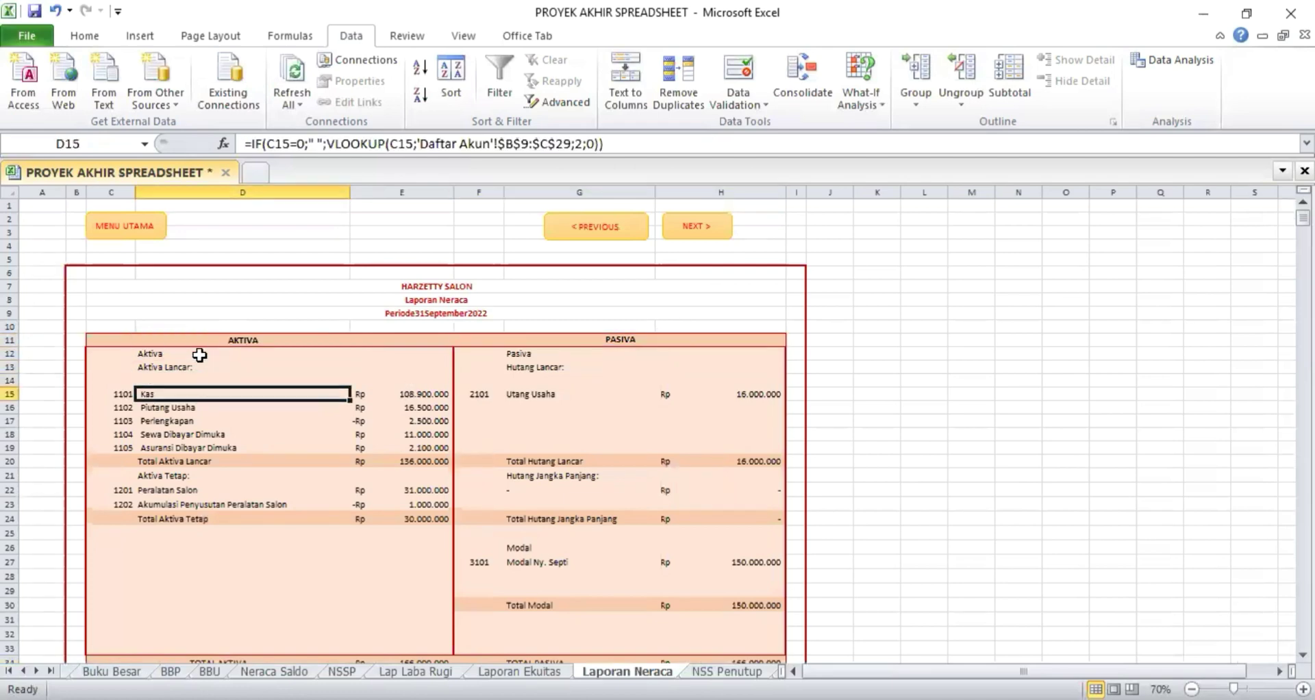
pyautogui.press('Left')
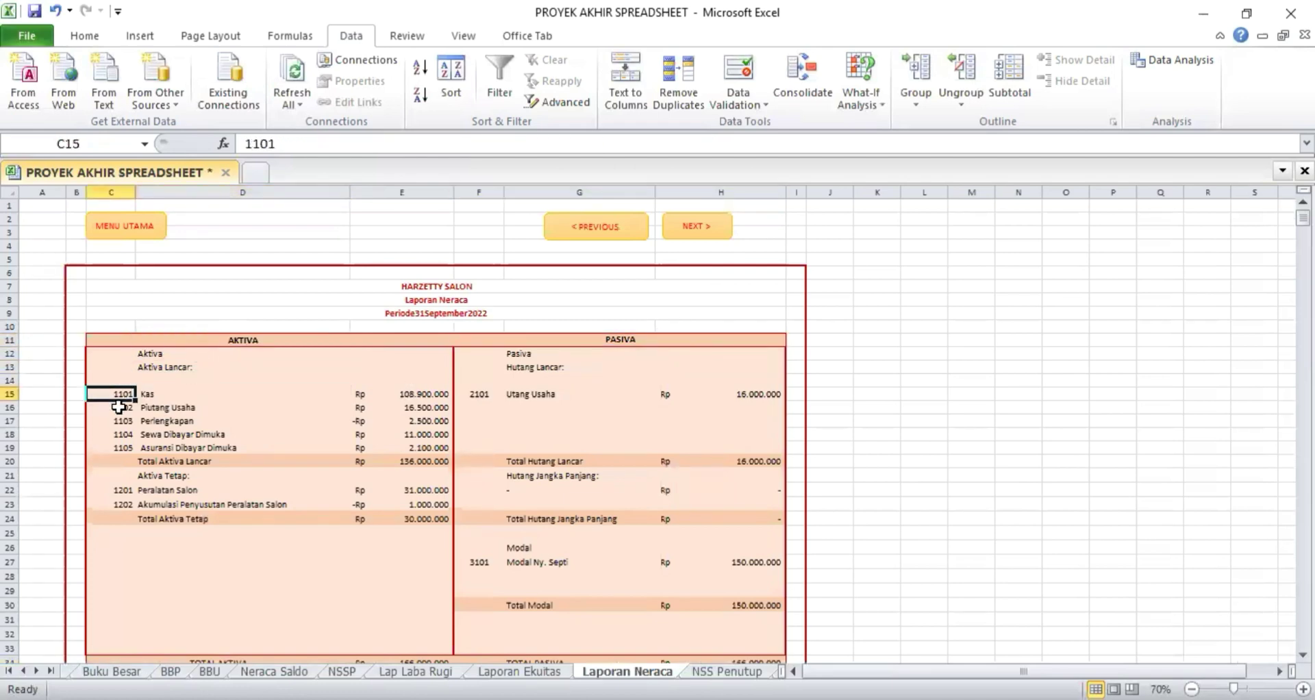
# Inspect the VLOOKUP formula in D15 that retrieves the Kas account name from its code.
pyautogui.click(193, 396)
pyautogui.click(118, 393)
pyautogui.click(237, 393)
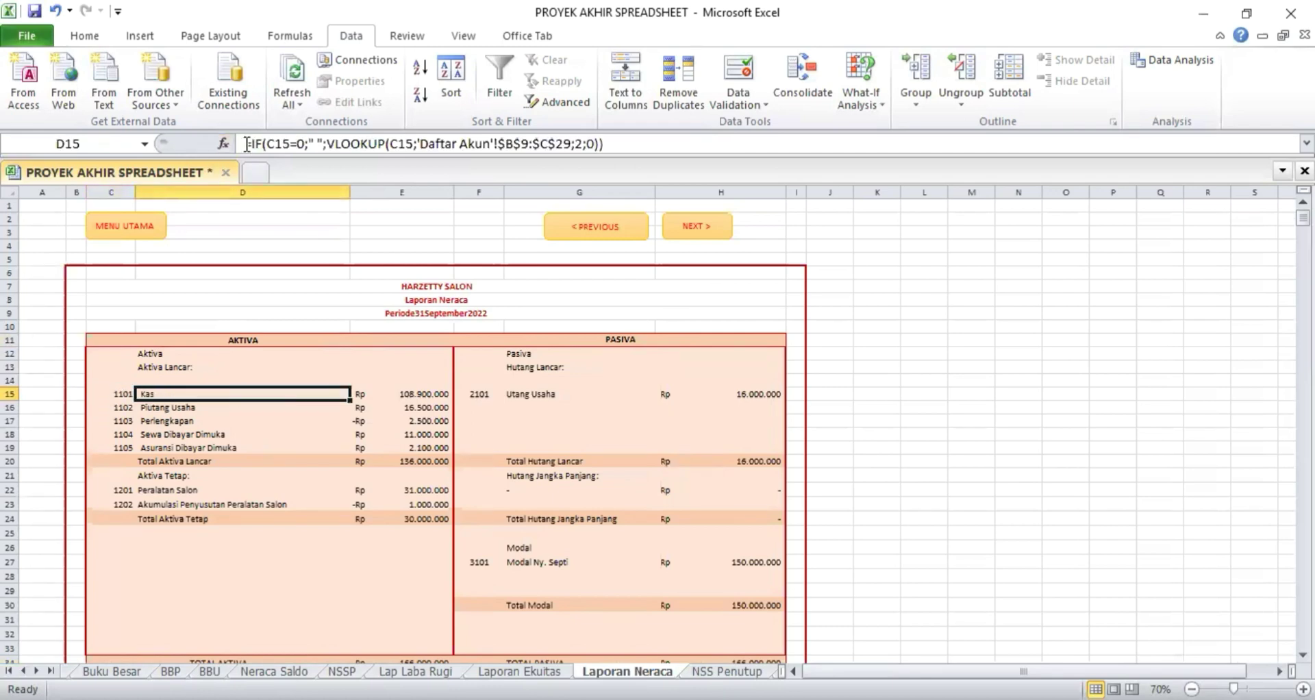
pyautogui.moveTo(246, 144); pyautogui.dragTo(474, 159)
pyautogui.press('Return')
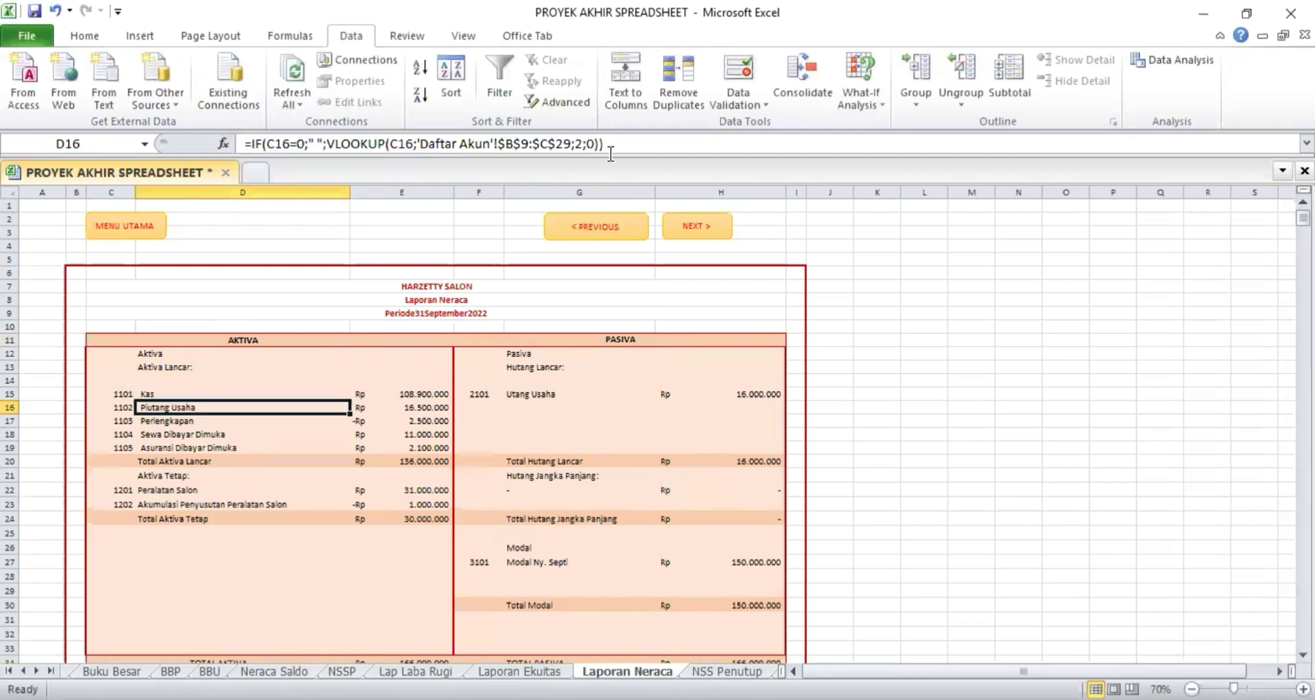
# Inspect the Kas balance formula in E15, combining VLOOKUP and SUMIF, and compare it with the other Aktiva Lancar amounts below.
pyautogui.click(391, 395)
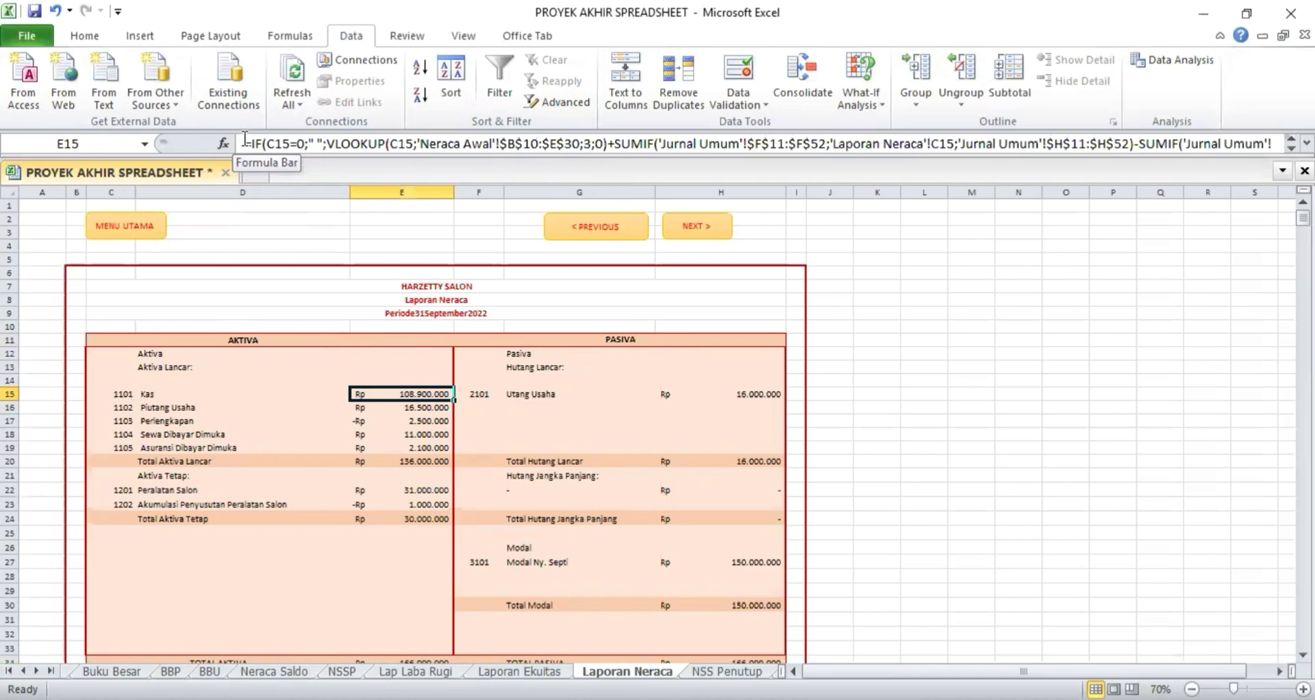
pyautogui.moveTo(244, 140); pyautogui.dragTo(1274, 145)
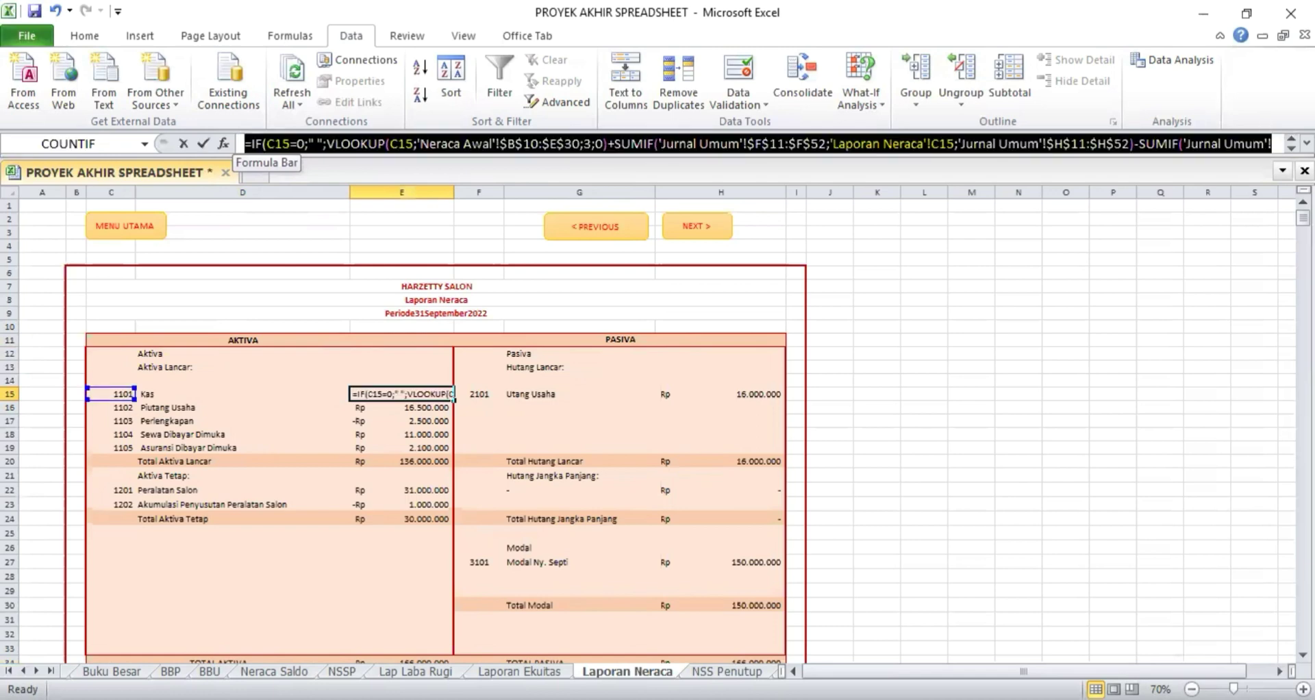
pyautogui.press('Return')
pyautogui.click(425, 428)
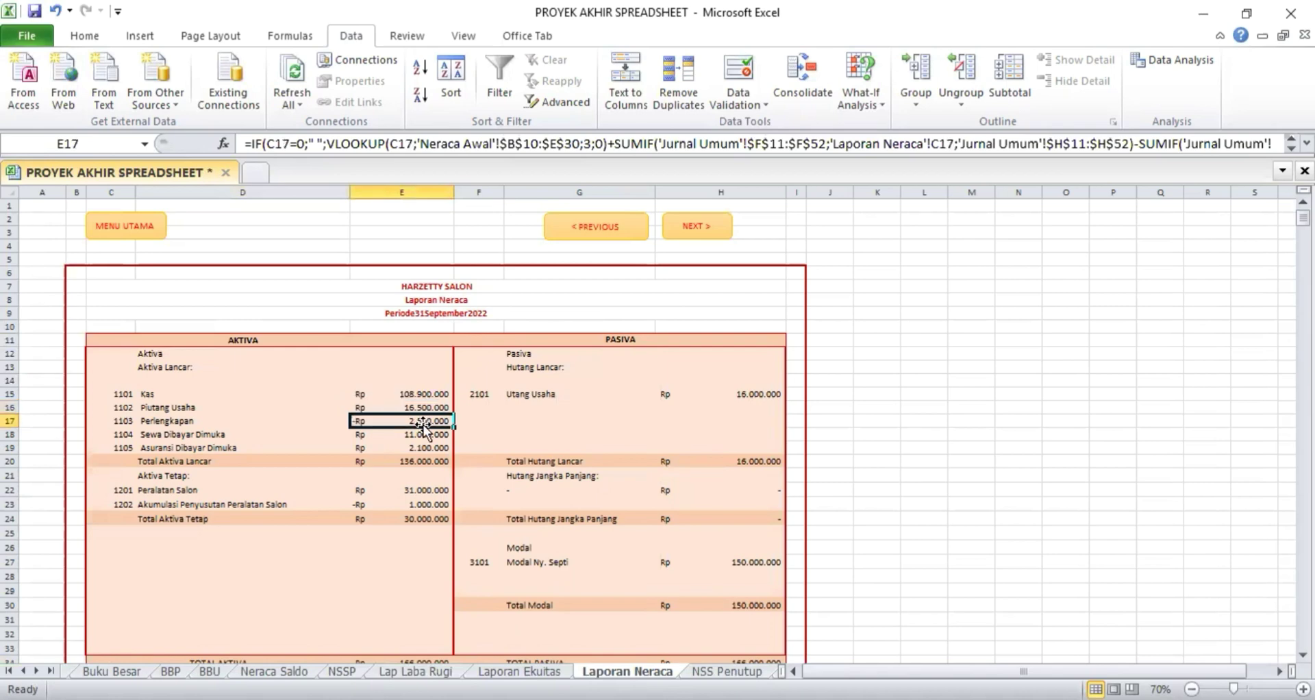
pyautogui.press('Down')
pyautogui.press('Down')
pyautogui.press('Up')
pyautogui.press('Up')
pyautogui.press('Up')
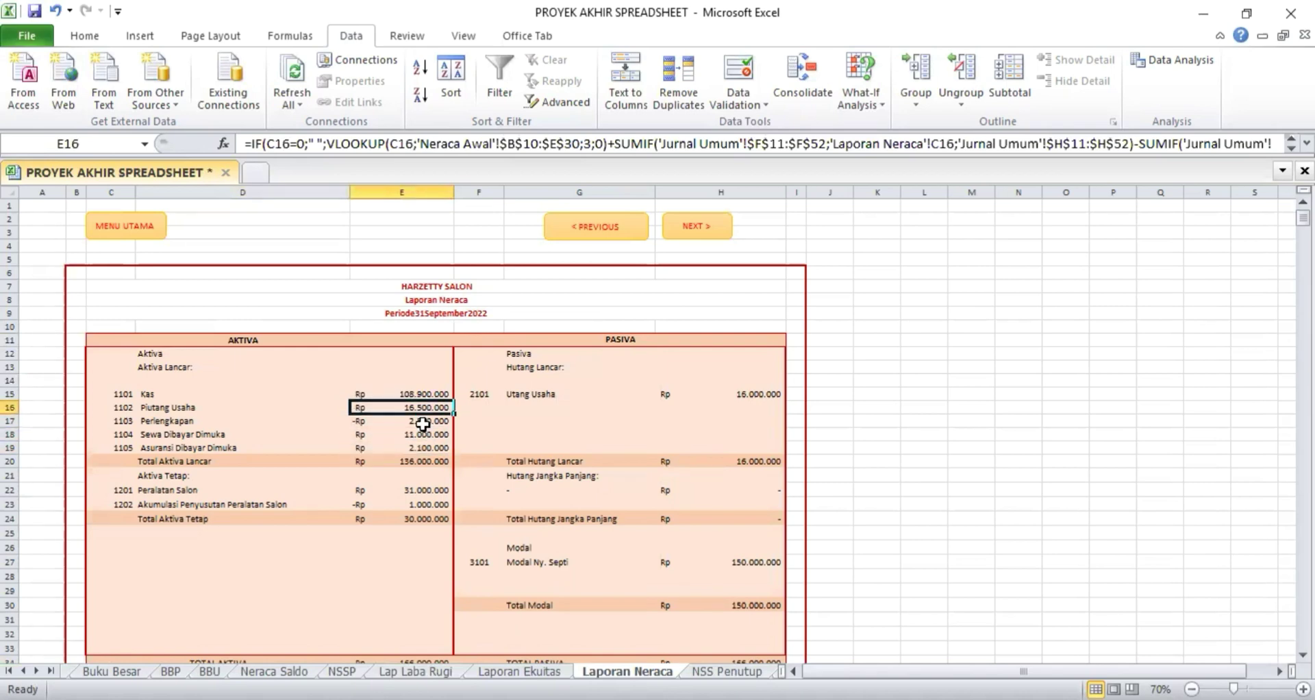
pyautogui.press('Up')
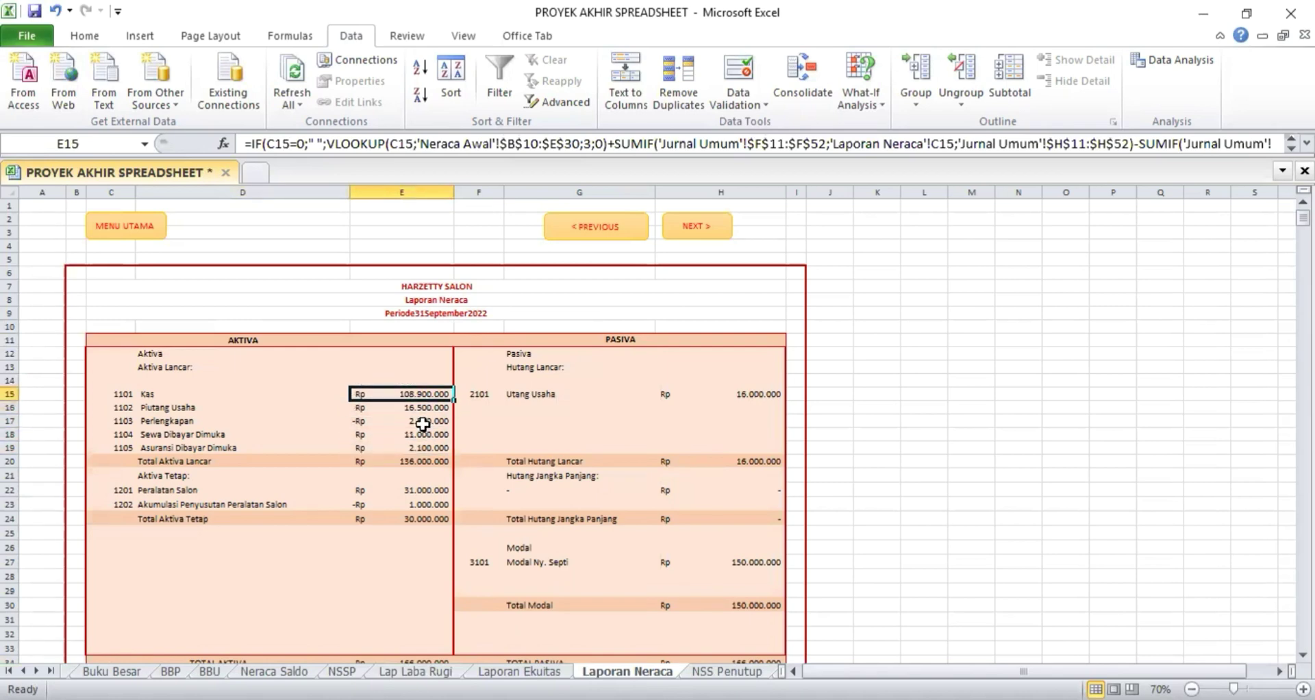
# Inspect the Total Aktiva Lancar formula in E20 and the range it sums.
pyautogui.click(414, 462)
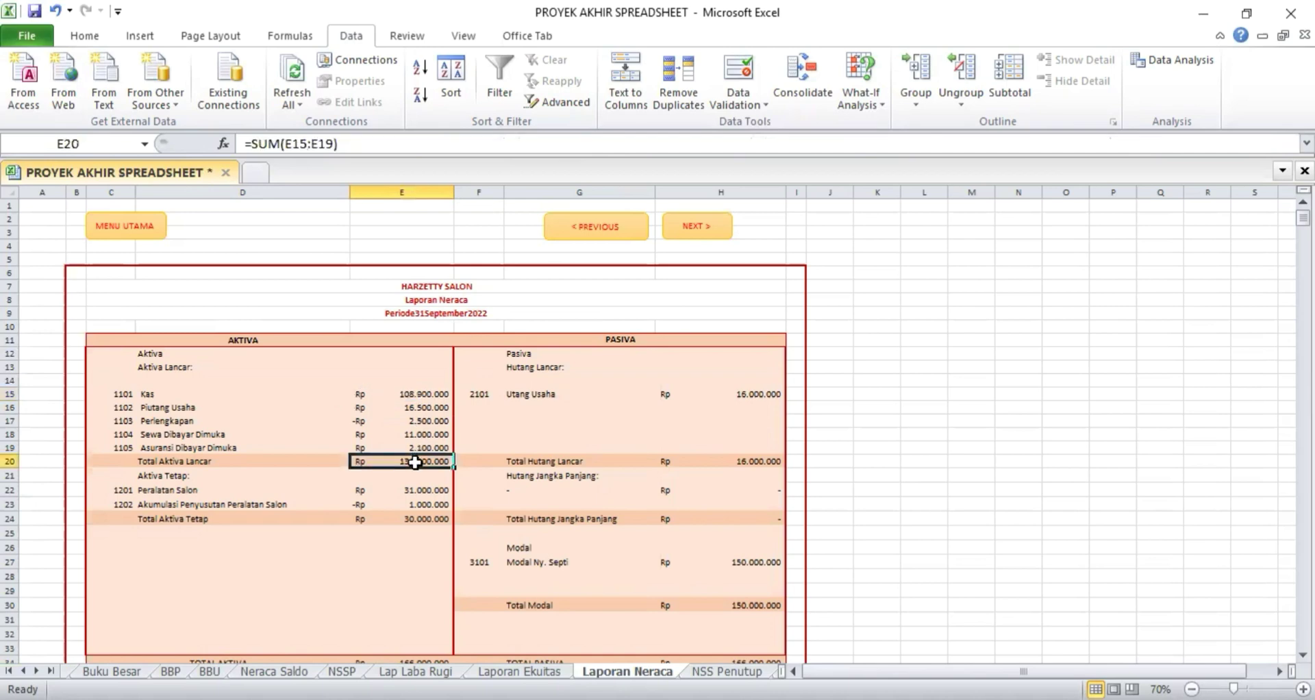
pyautogui.doubleClick(414, 462)
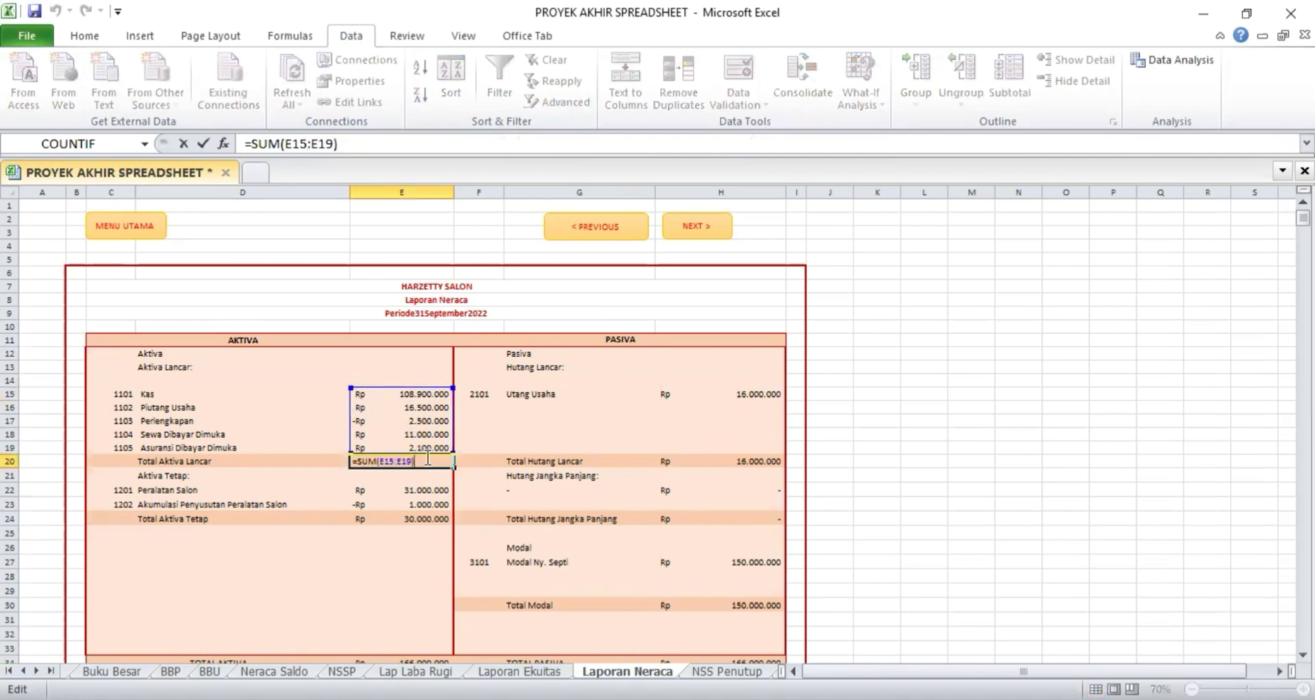
pyautogui.press('Return')
# Inspect the Peralatan Salon row's account-name VLOOKUP in D22 and its balance formula in E22.
pyautogui.click(272, 488)
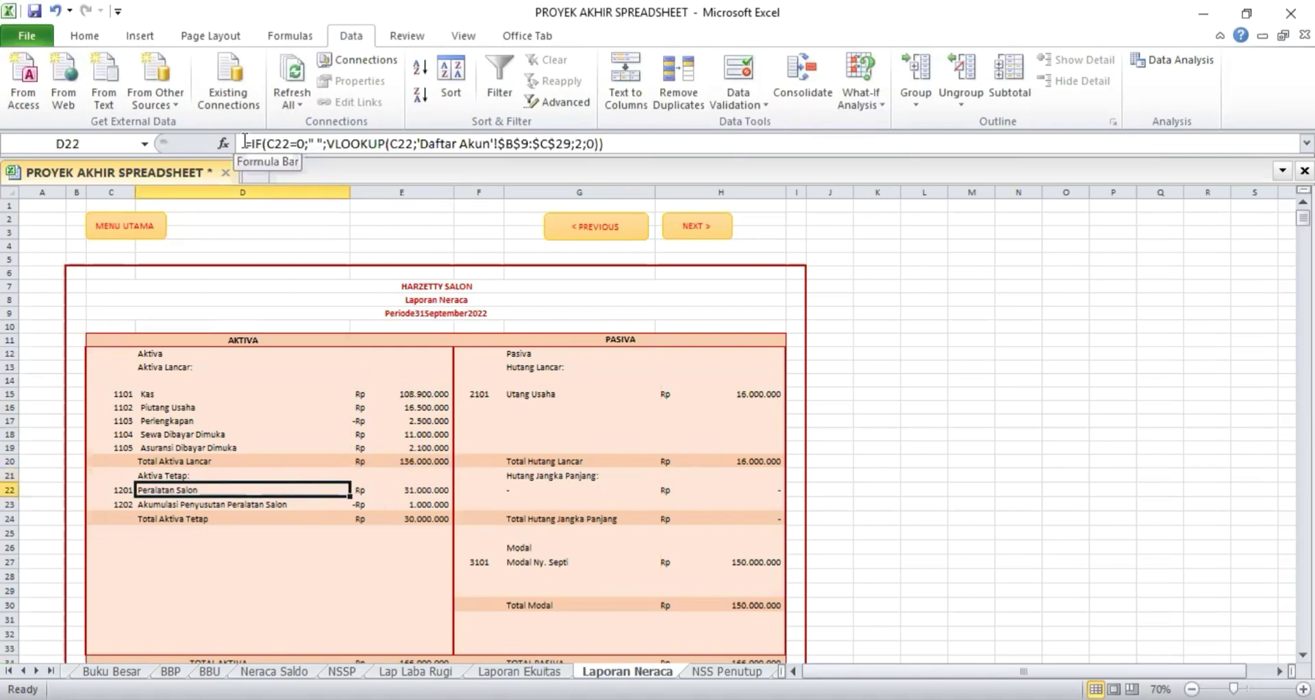
pyautogui.click(331, 139)
pyautogui.moveTo(666, 143); pyautogui.dragTo(664, 144)
pyautogui.press('Return')
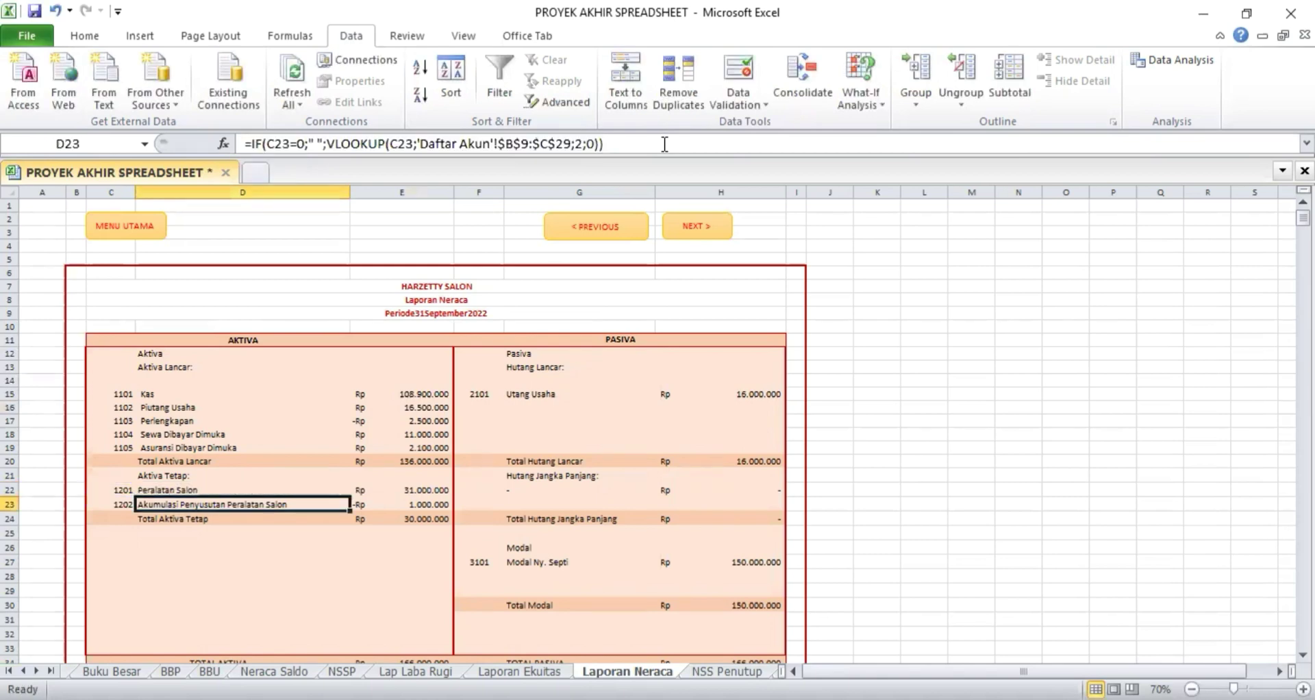
pyautogui.click(417, 491)
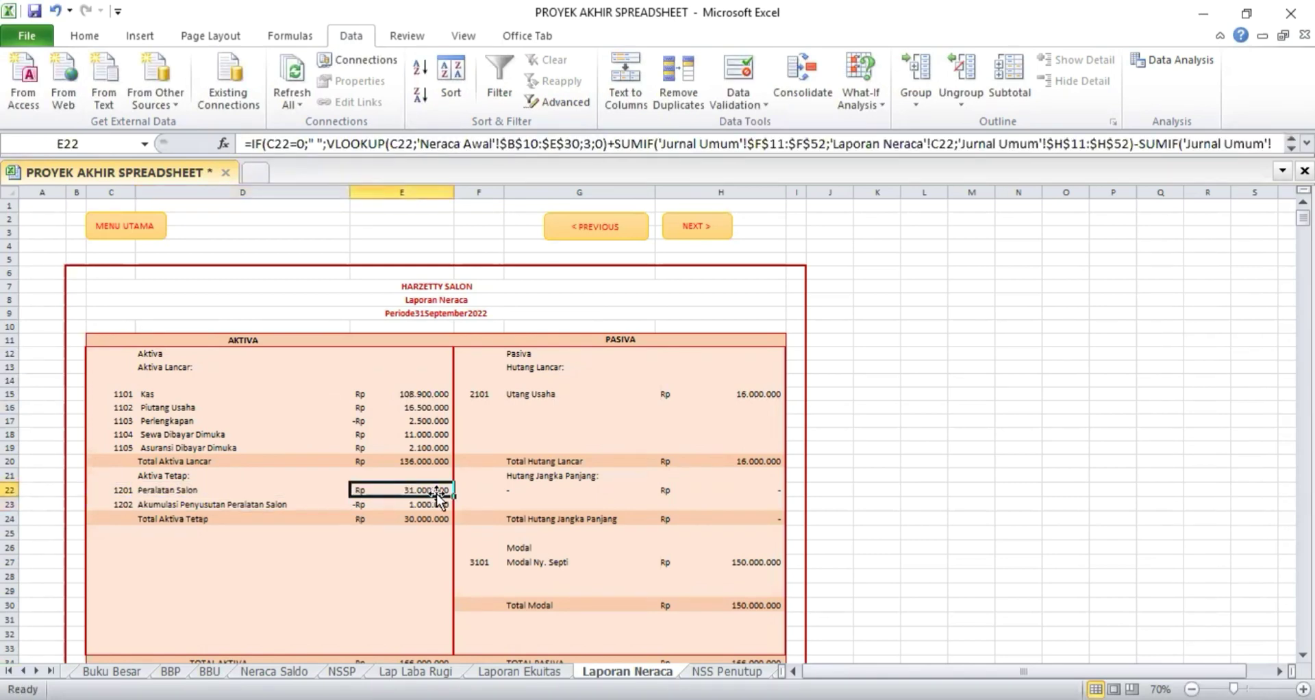
pyautogui.moveTo(247, 142); pyautogui.dragTo(1306, 143)
pyautogui.press('Return')
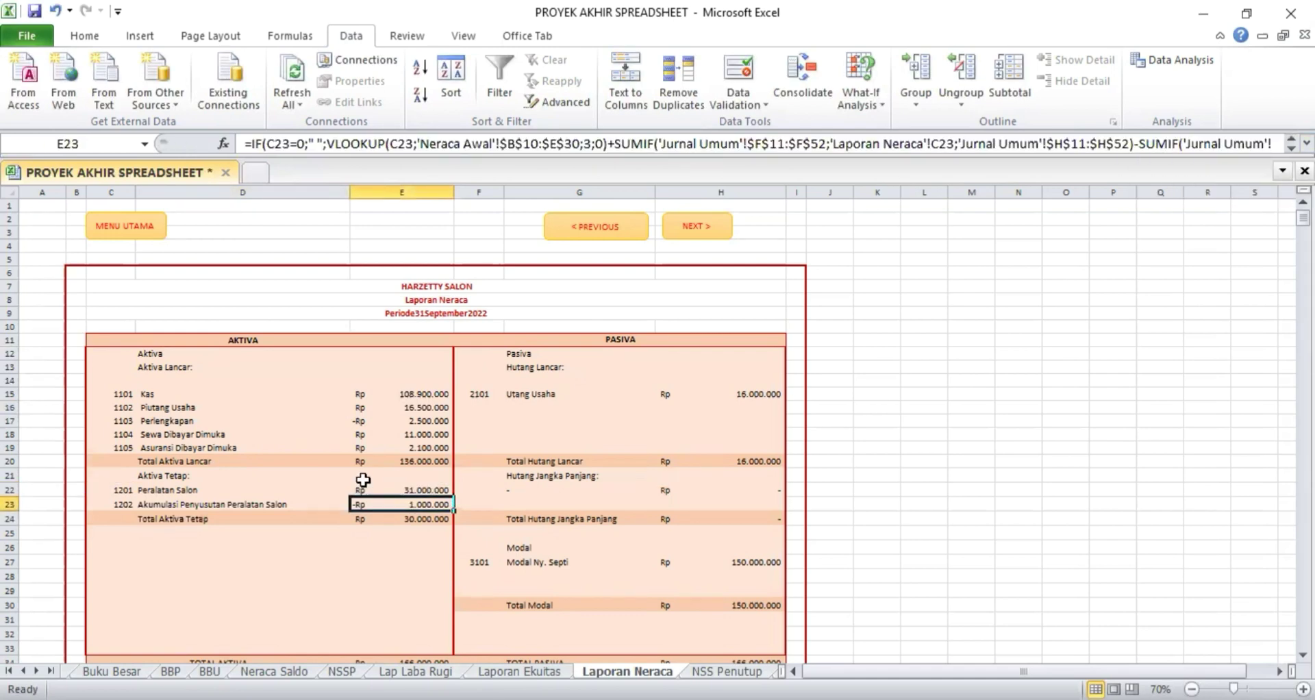
# Inspect the Total Aktiva Tetap SUM formula in E24 and the range it covers.
pyautogui.click(385, 518)
pyautogui.doubleClick(401, 519)
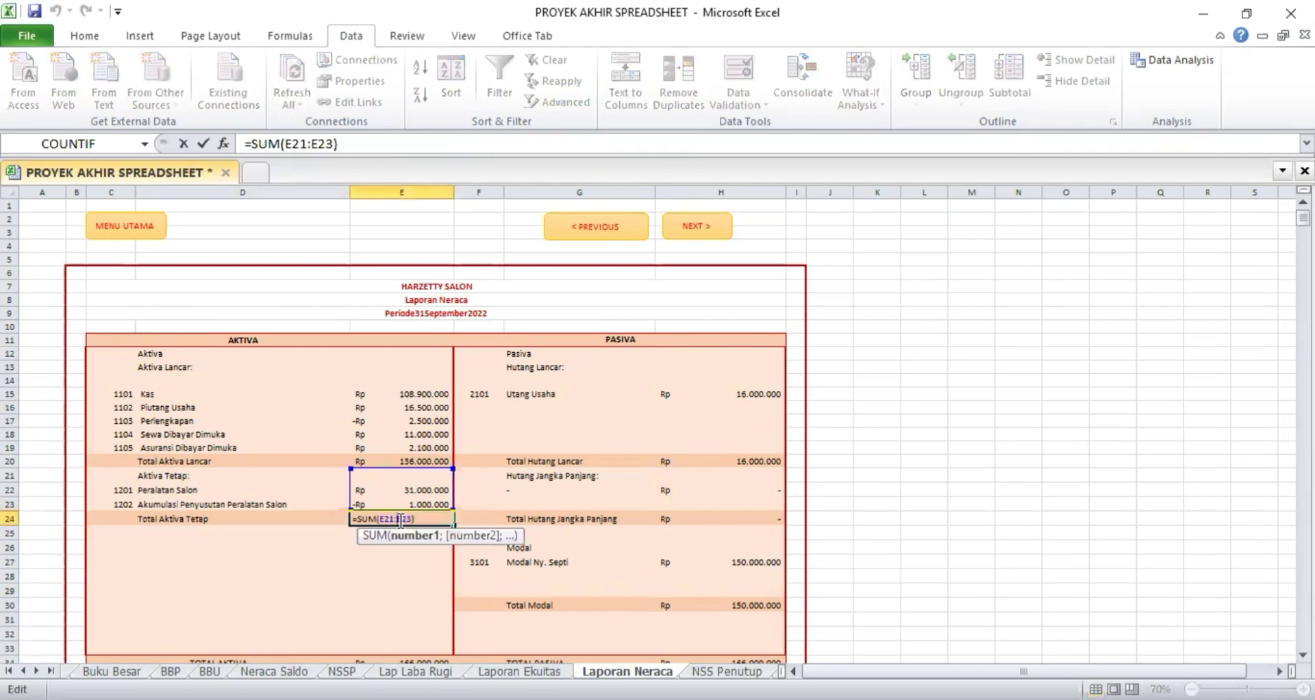
pyautogui.press('Return')
pyautogui.click(434, 517)
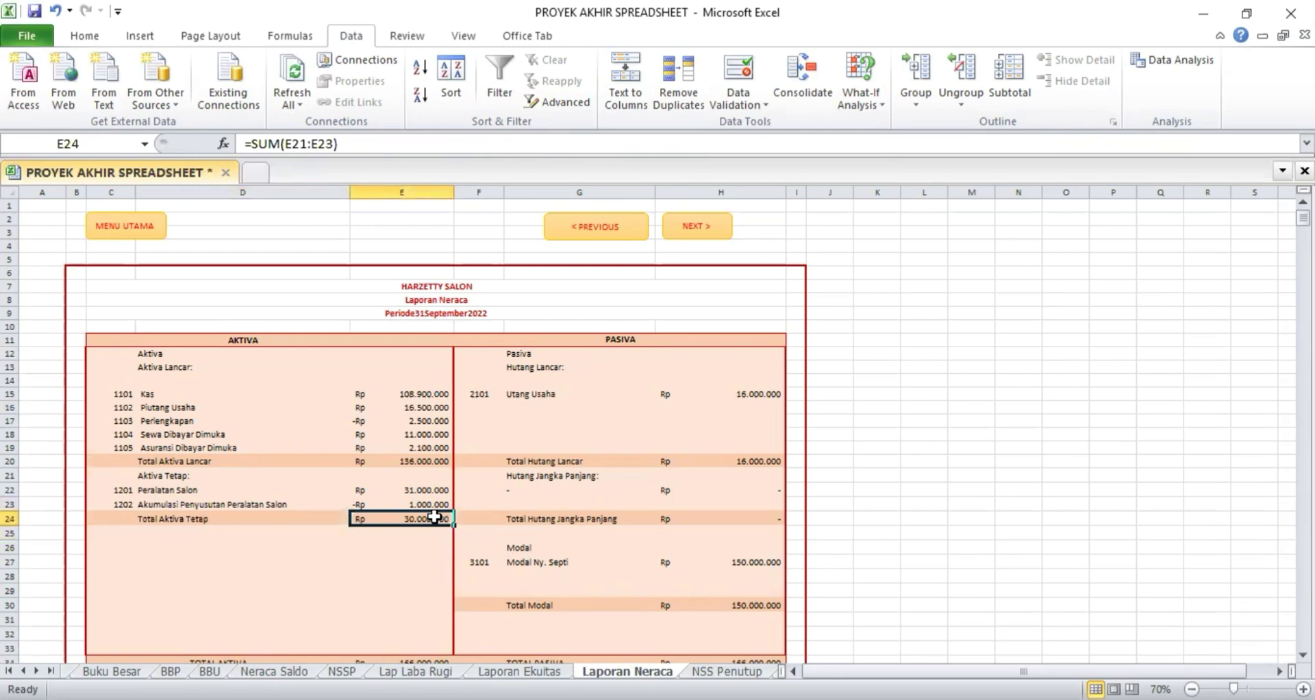
pyautogui.moveTo(338, 144); pyautogui.dragTo(242, 137)
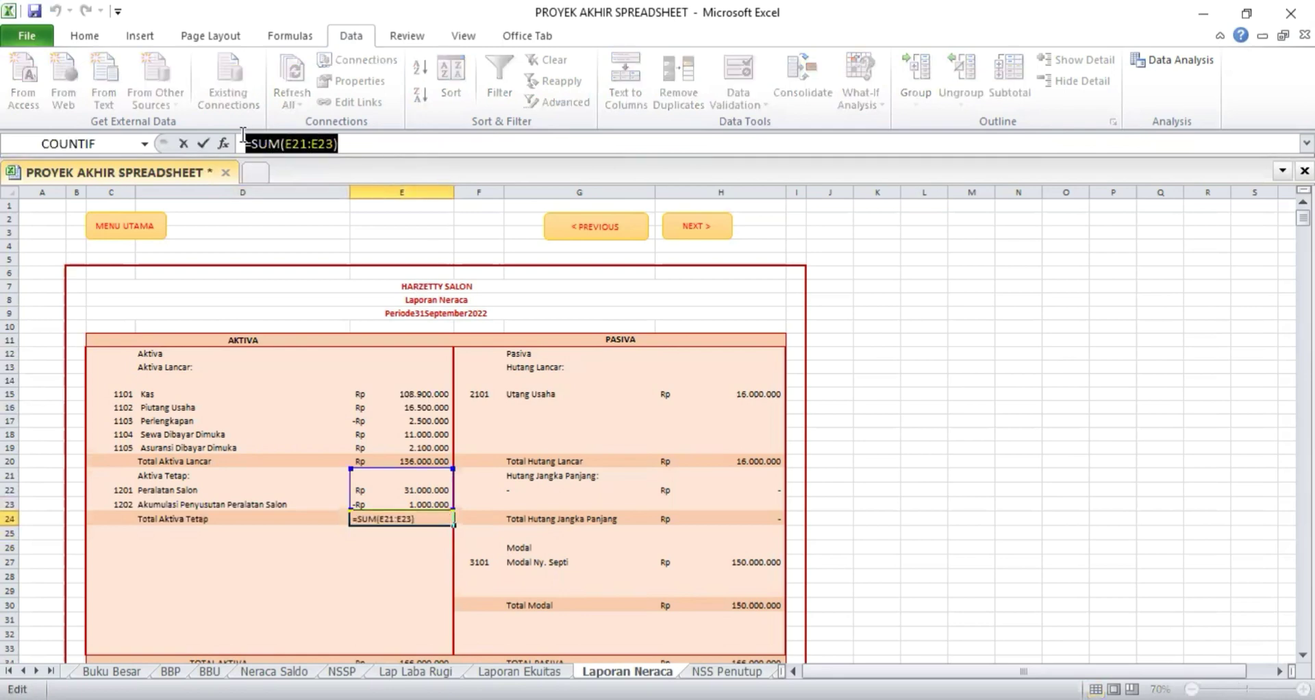
pyautogui.press('Return')
# Inspect the TOTAL AKTIVA formula in E34 and the two subtotals it adds.
pyautogui.press('Down')
pyautogui.press('Down')
pyautogui.press('Down')
pyautogui.press('Down')
pyautogui.press('Down')
pyautogui.press('Down')
pyautogui.press('Down')
pyautogui.press('Down')
pyautogui.press('Down')
pyautogui.press('Down')
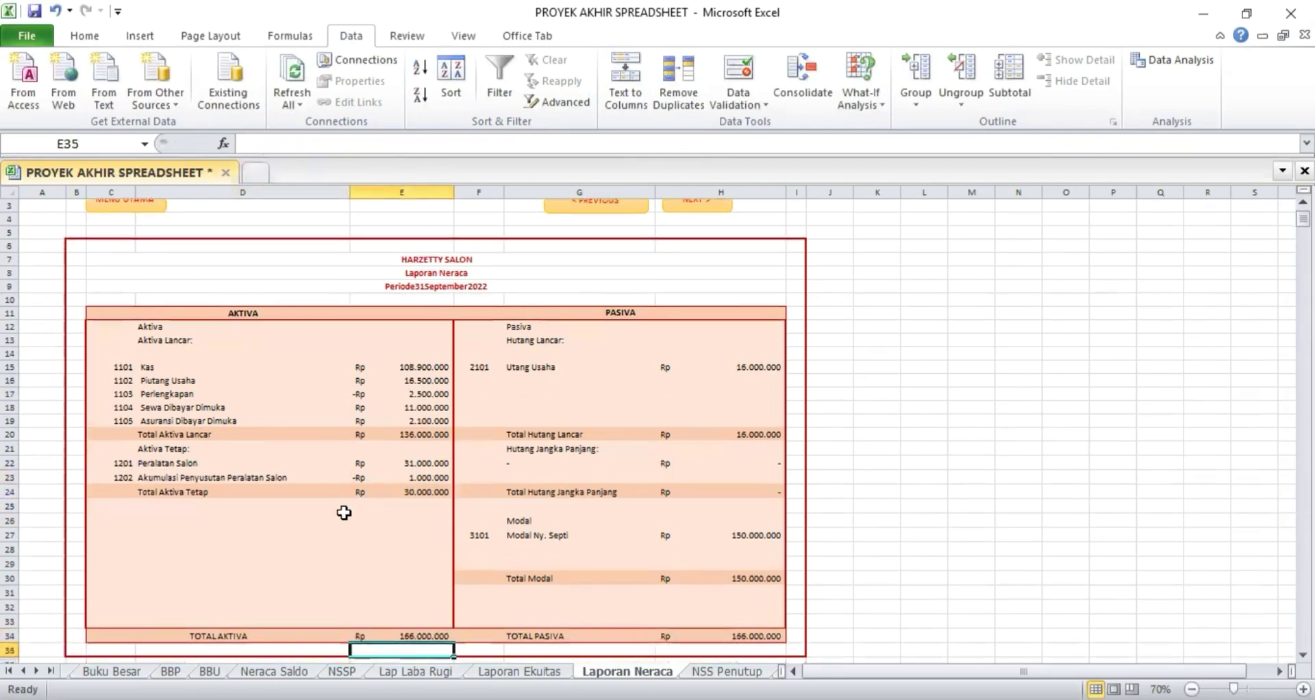
pyautogui.click(439, 634)
pyautogui.doubleClick(439, 633)
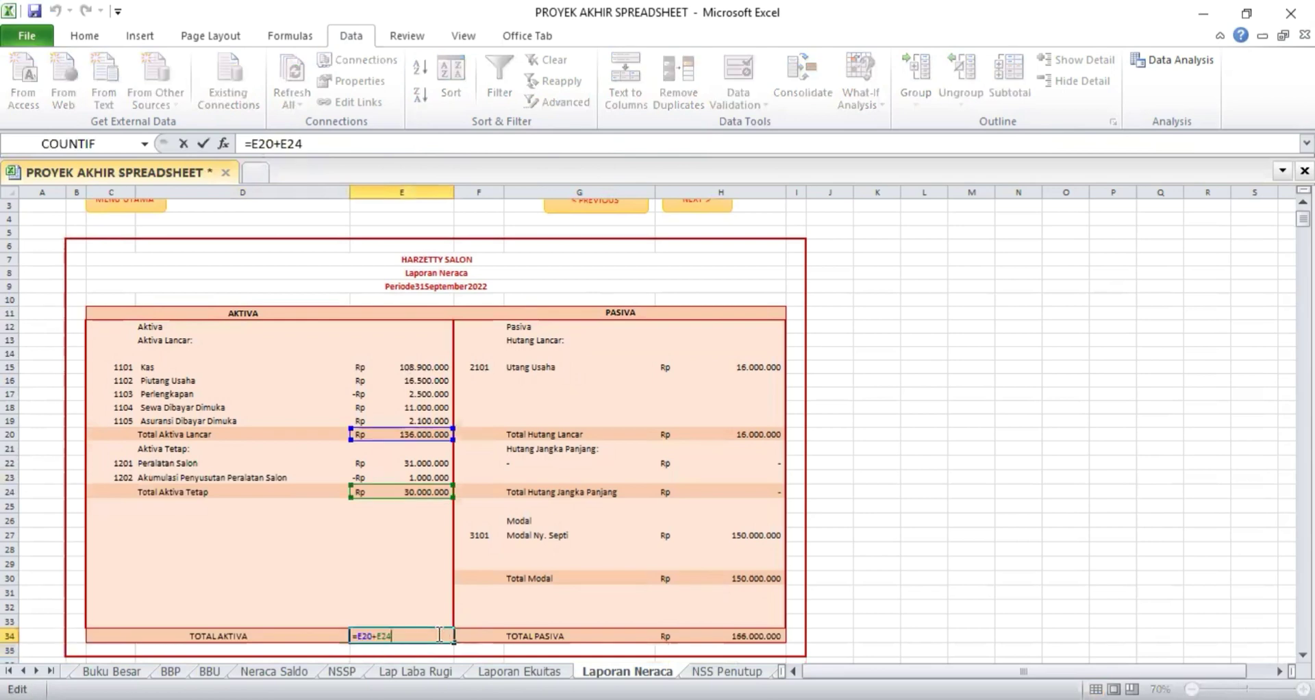
pyautogui.press('Return')
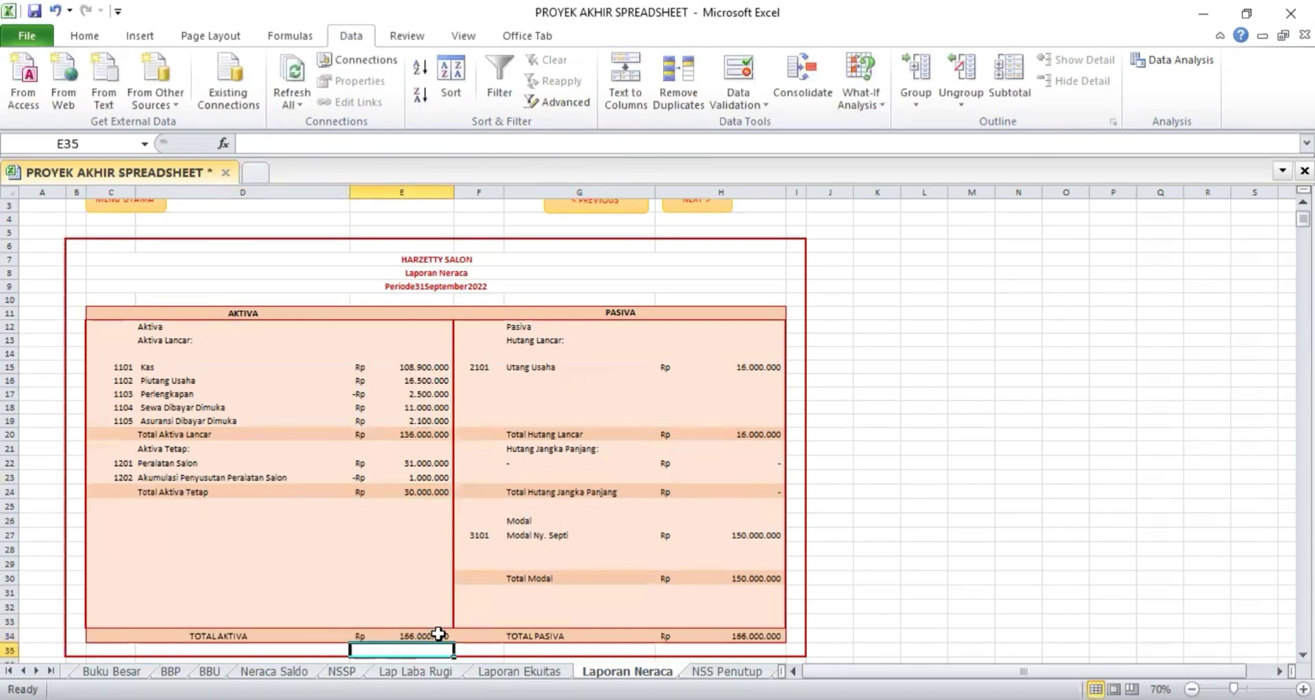
pyautogui.doubleClick(438, 633)
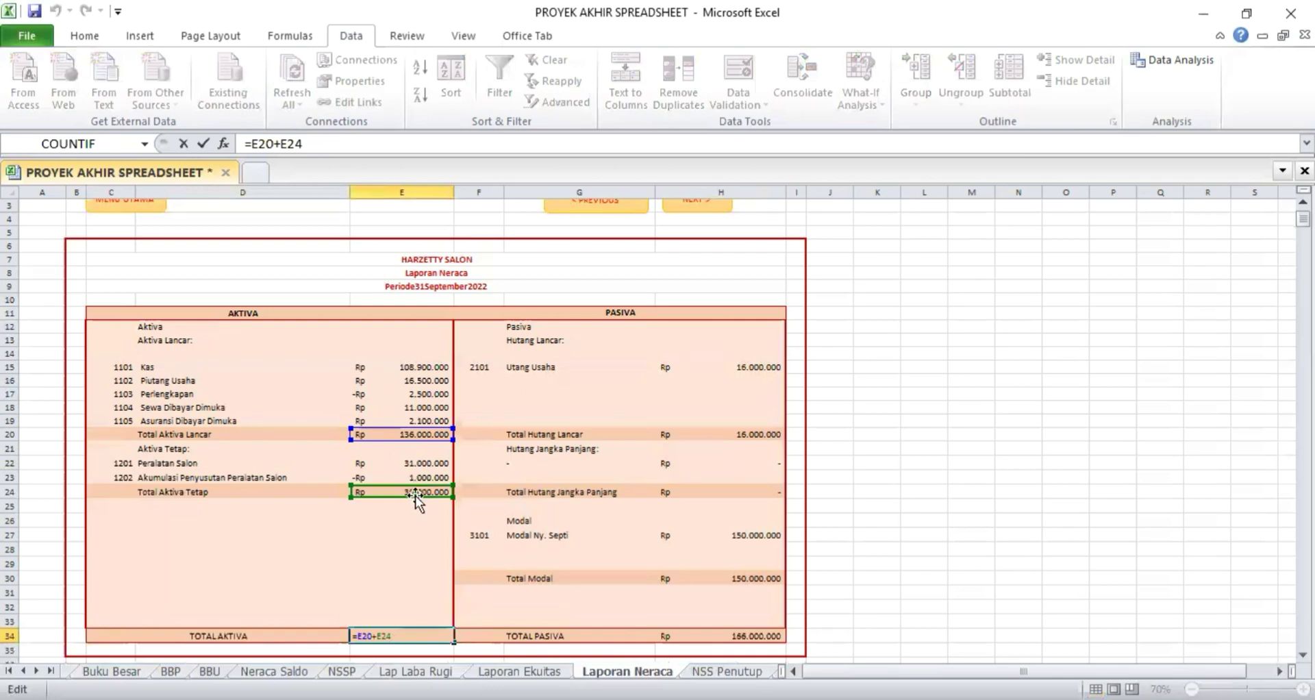
pyautogui.press('Return')
pyautogui.click(401, 637)
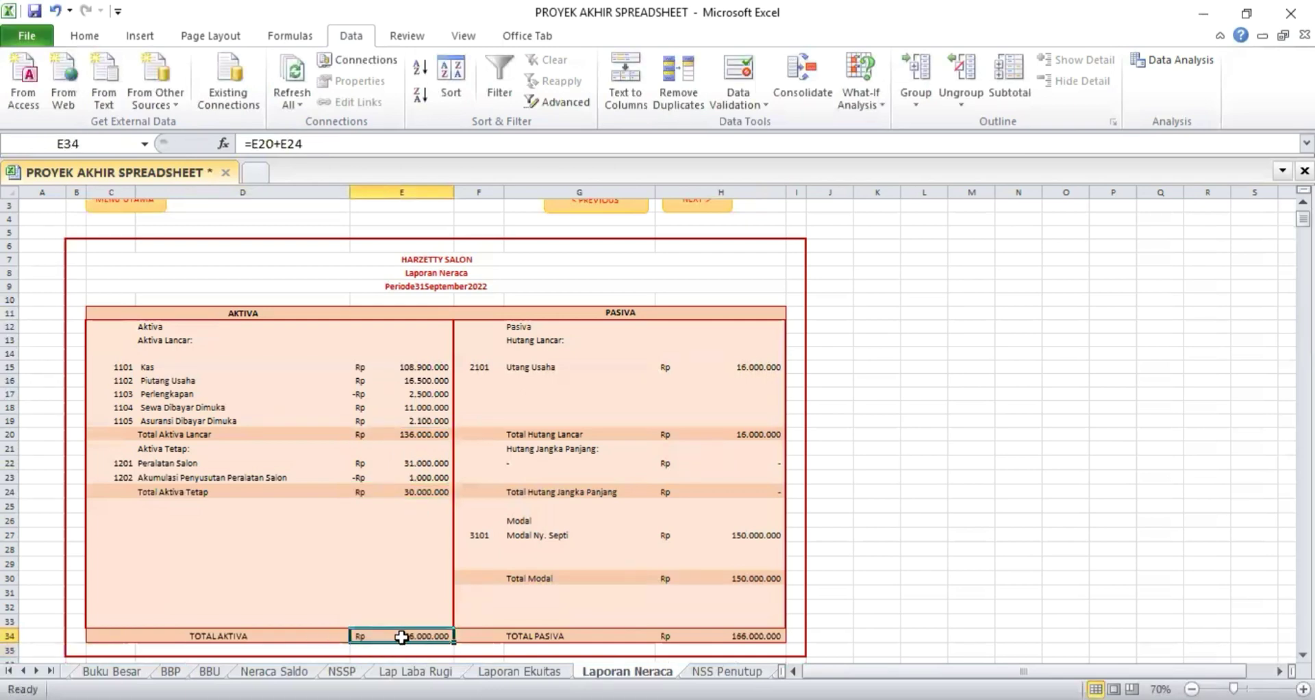
# Review the Pasiva and Hutang Lancar headings and the Utang Usaha account code, and inspect its full balance formula in H15.
pyautogui.click(553, 331)
pyautogui.press('Down')
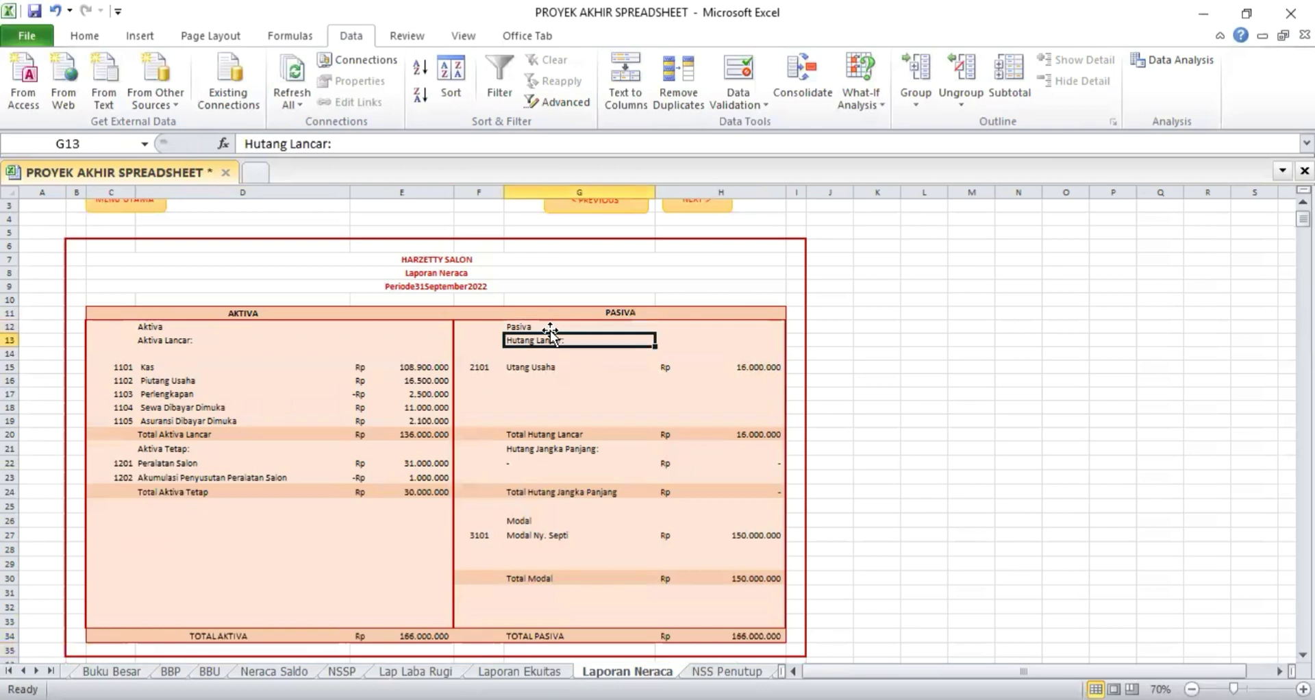
pyautogui.press('Down')
pyautogui.press('Down')
pyautogui.press('Left')
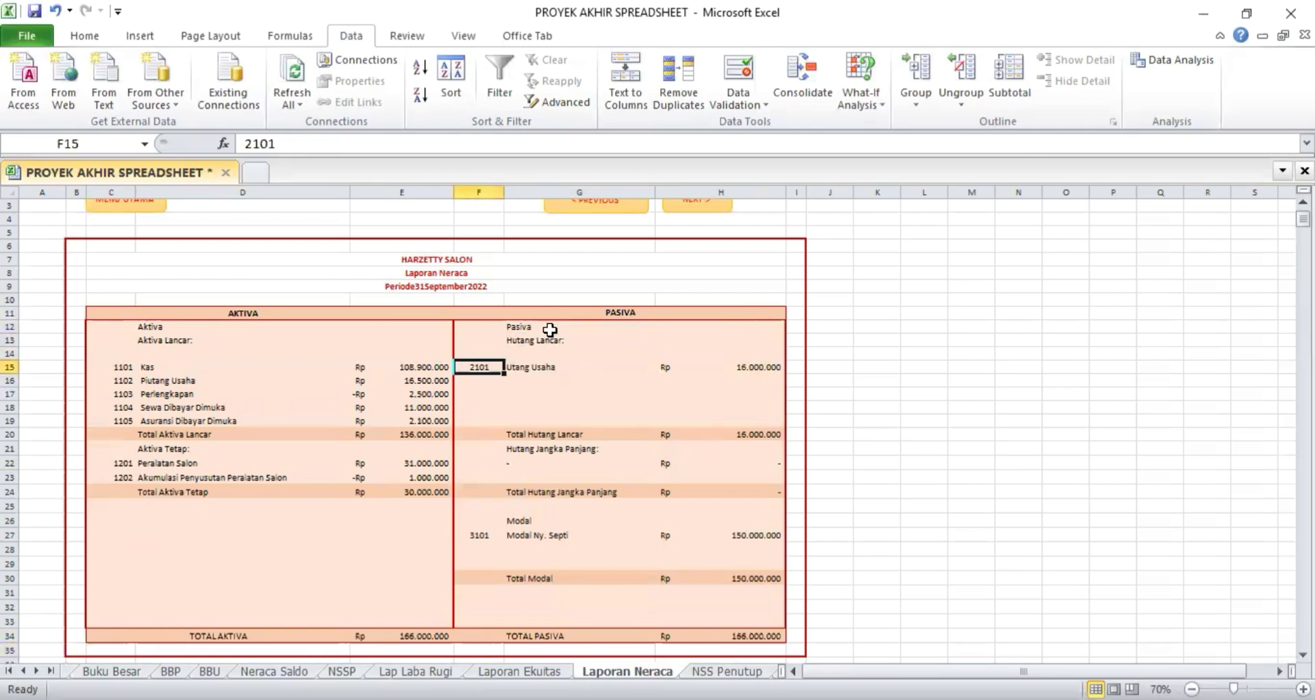
pyautogui.press('Right')
pyautogui.press('Right')
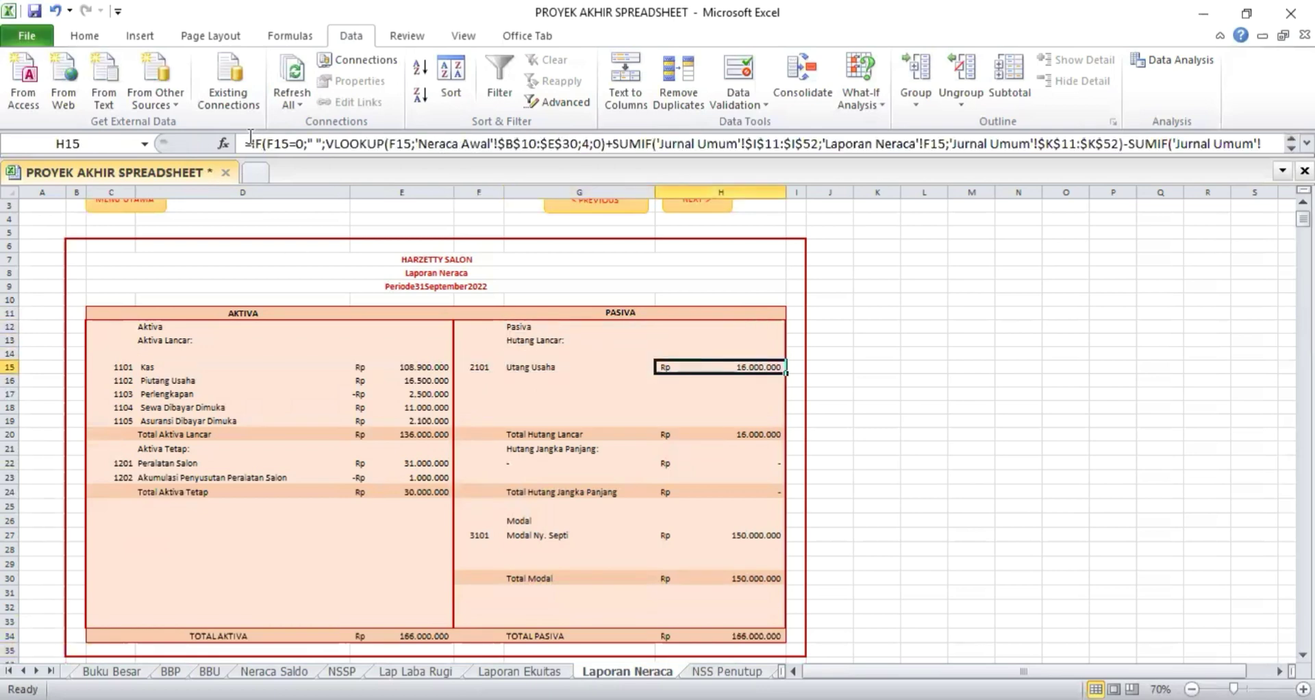
pyautogui.moveTo(246, 143); pyautogui.dragTo(614, 158)
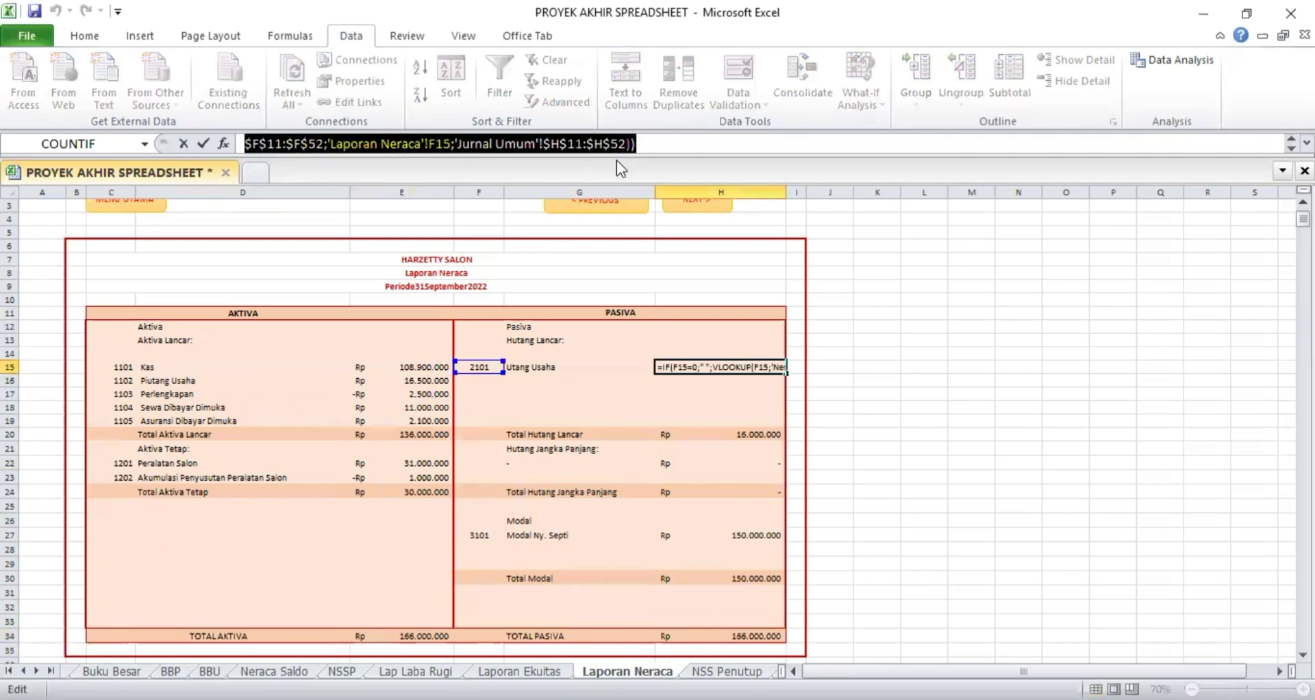
pyautogui.press('Escape')
# Inspect the Total Hutang Lancar formula in H20 and the range it sums.
pyautogui.click(581, 434)
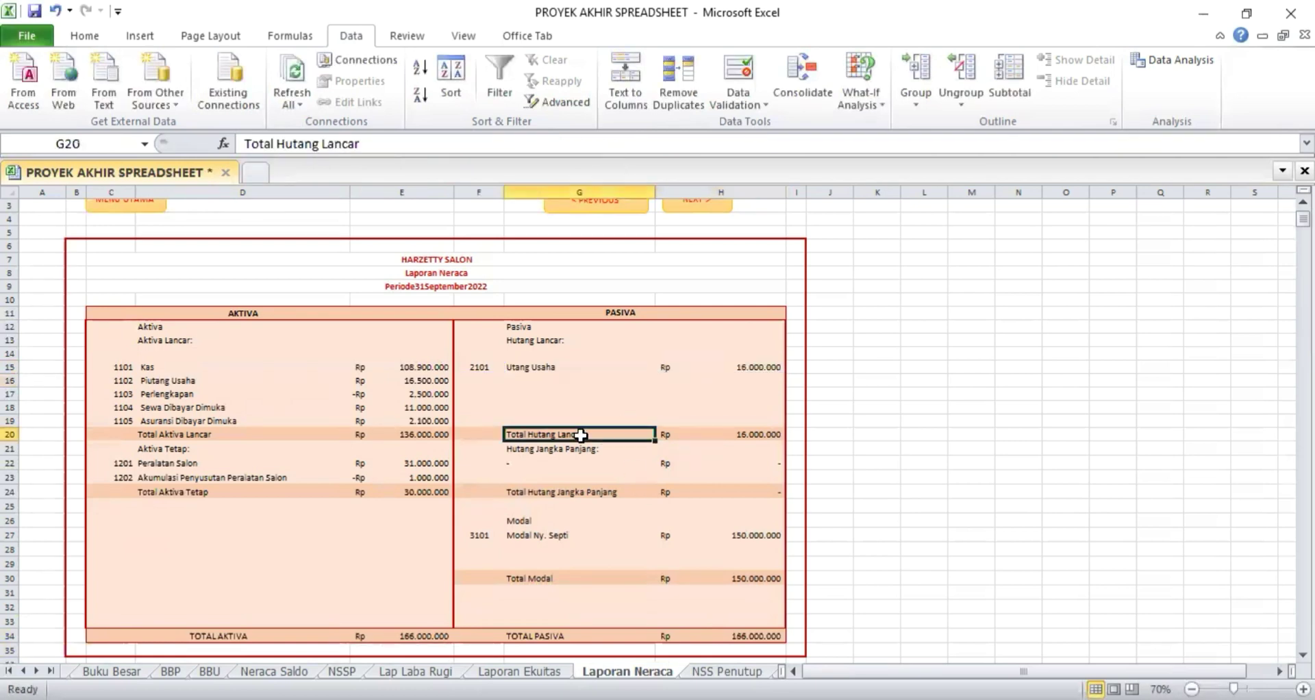
pyautogui.doubleClick(714, 433)
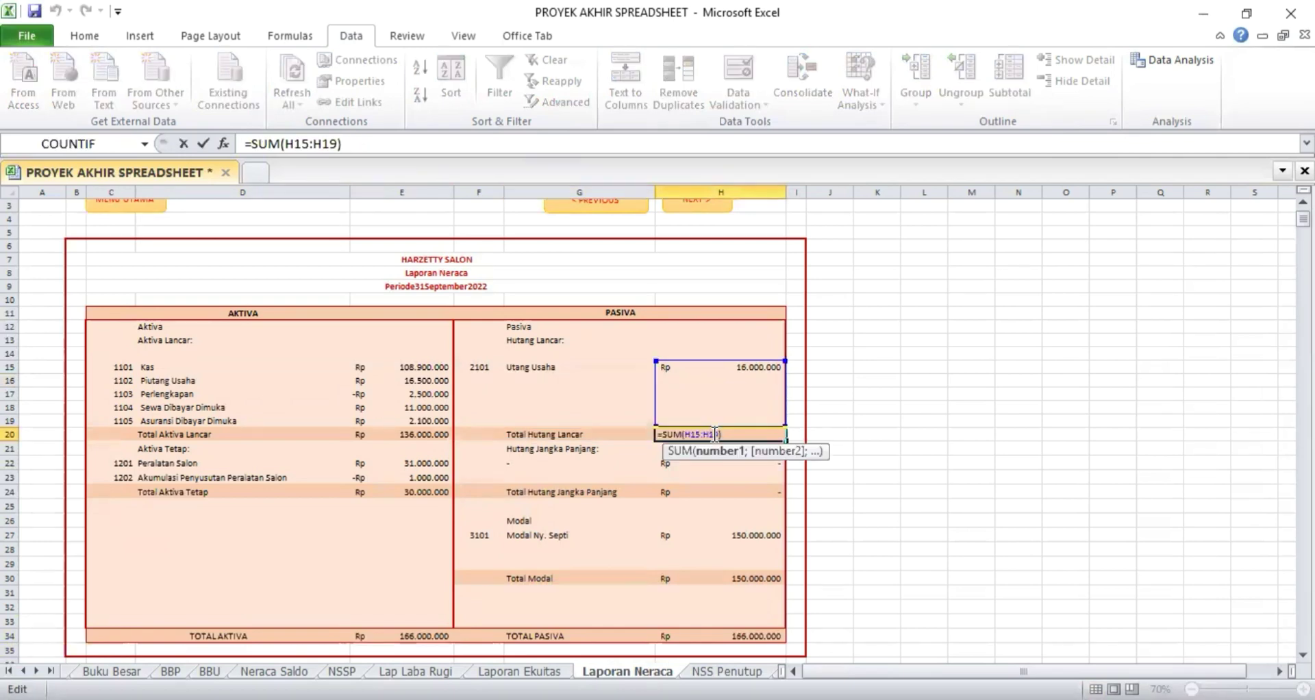
pyautogui.press('Return')
pyautogui.click(715, 434)
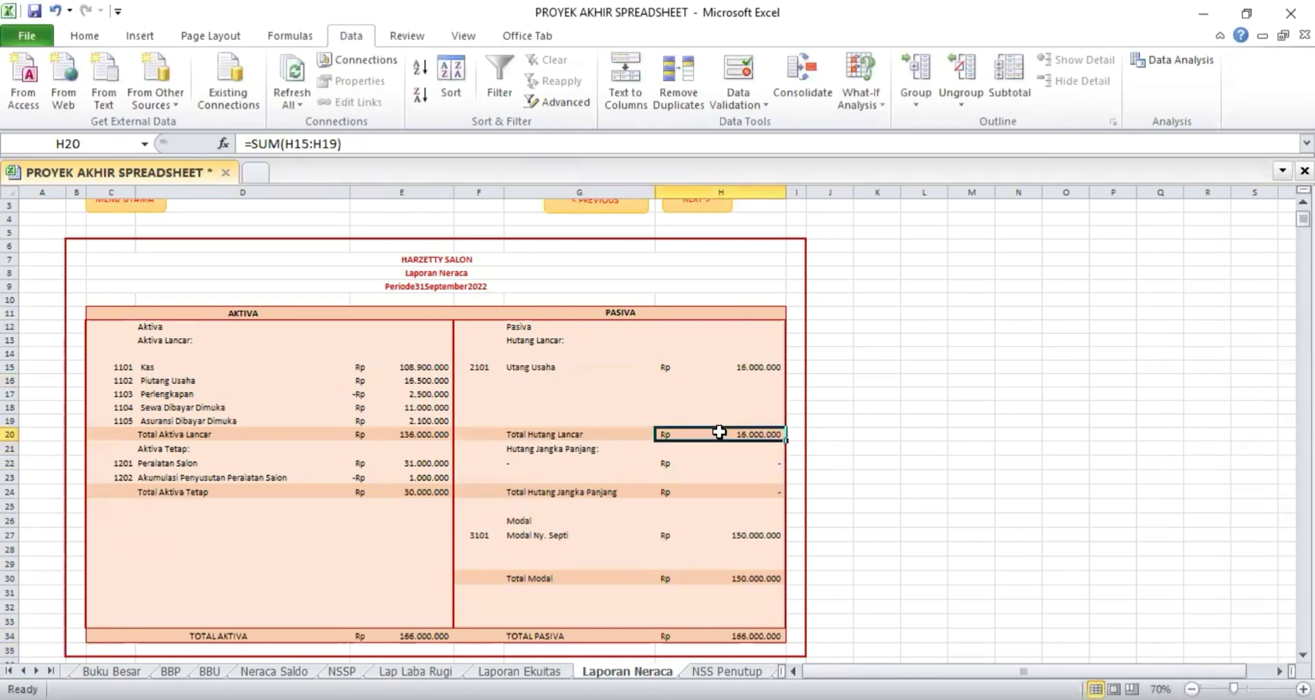
# Review the Hutang Jangka Panjang section, from its heading and amount in H22 down to its total in H24.
pyautogui.click(622, 453)
pyautogui.click(696, 459)
pyautogui.click(695, 449)
pyautogui.press('Down')
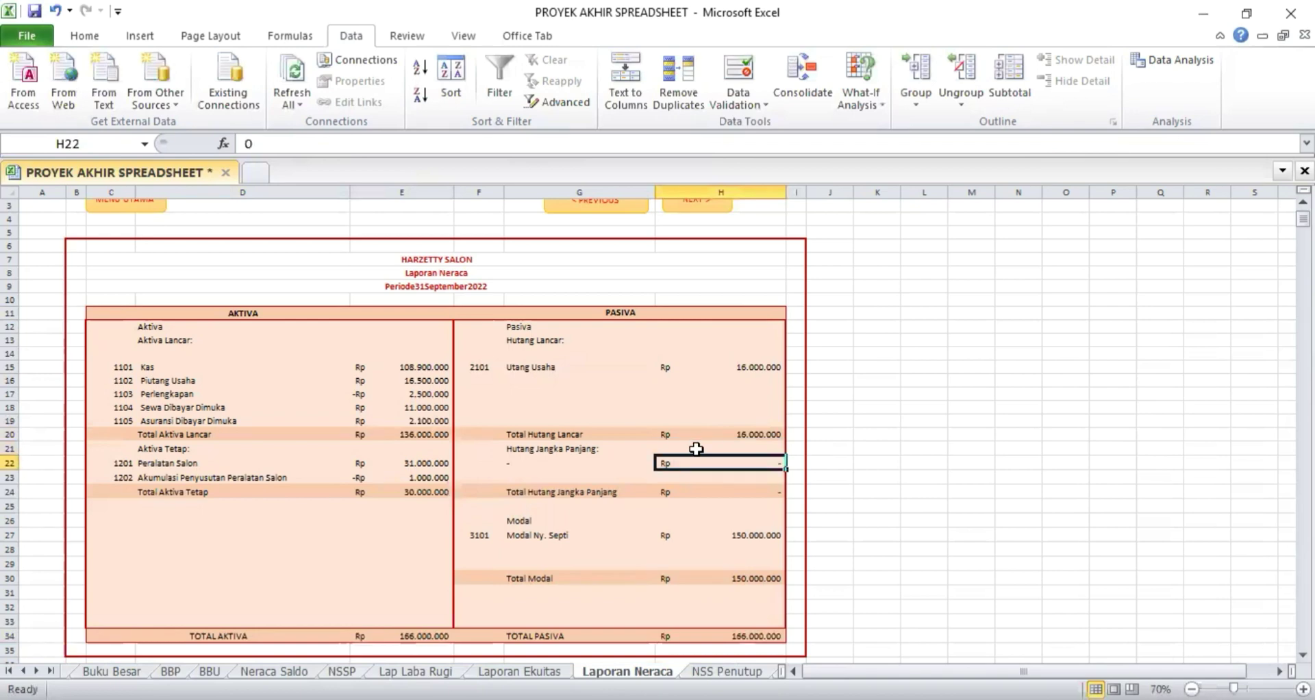
pyautogui.press('Down')
pyautogui.press('Down')
# Inspect the full balance formula of the owner's capital account in H27 under Modal.
pyautogui.press('Down')
pyautogui.press('Down')
pyautogui.press('Down')
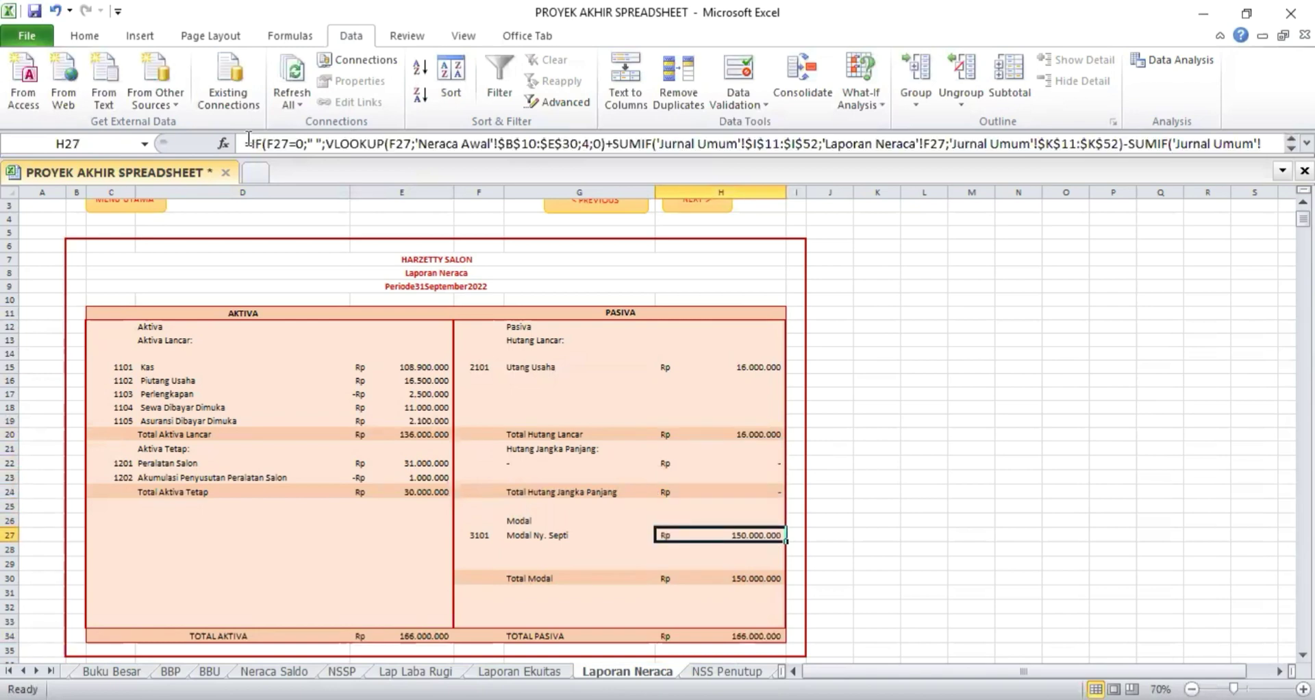
pyautogui.moveTo(249, 139); pyautogui.dragTo(1209, 165)
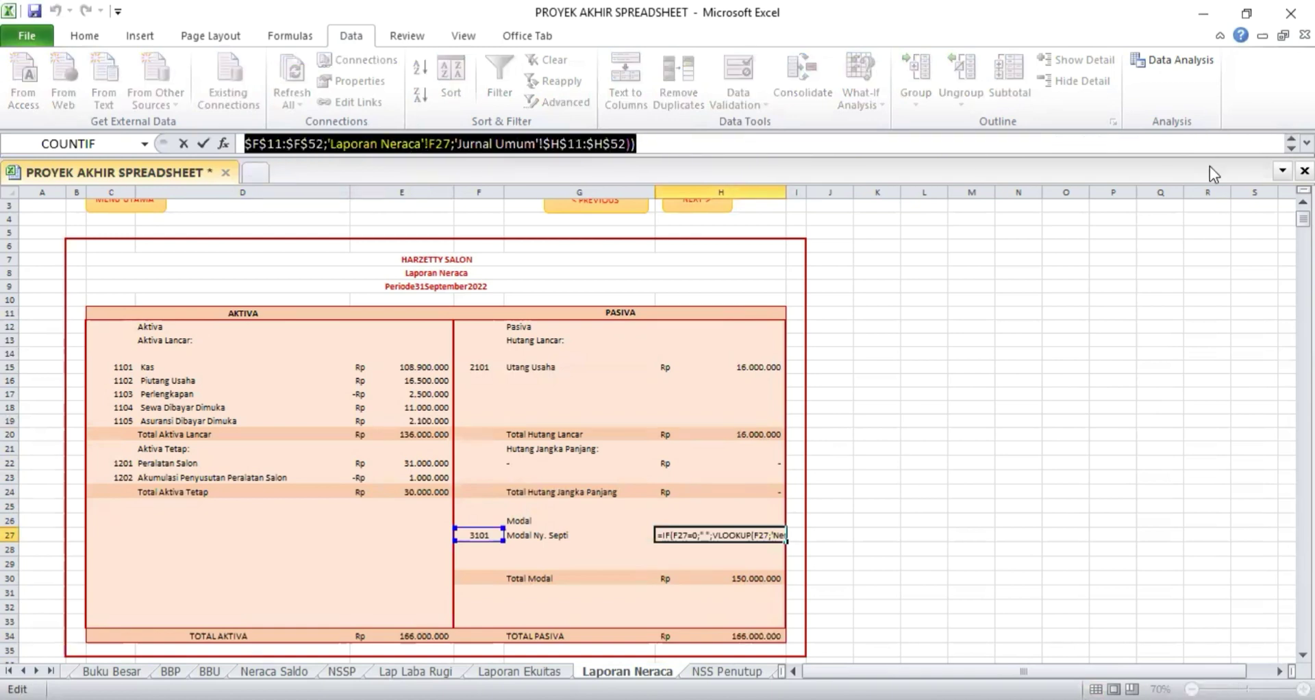
pyautogui.press('Return')
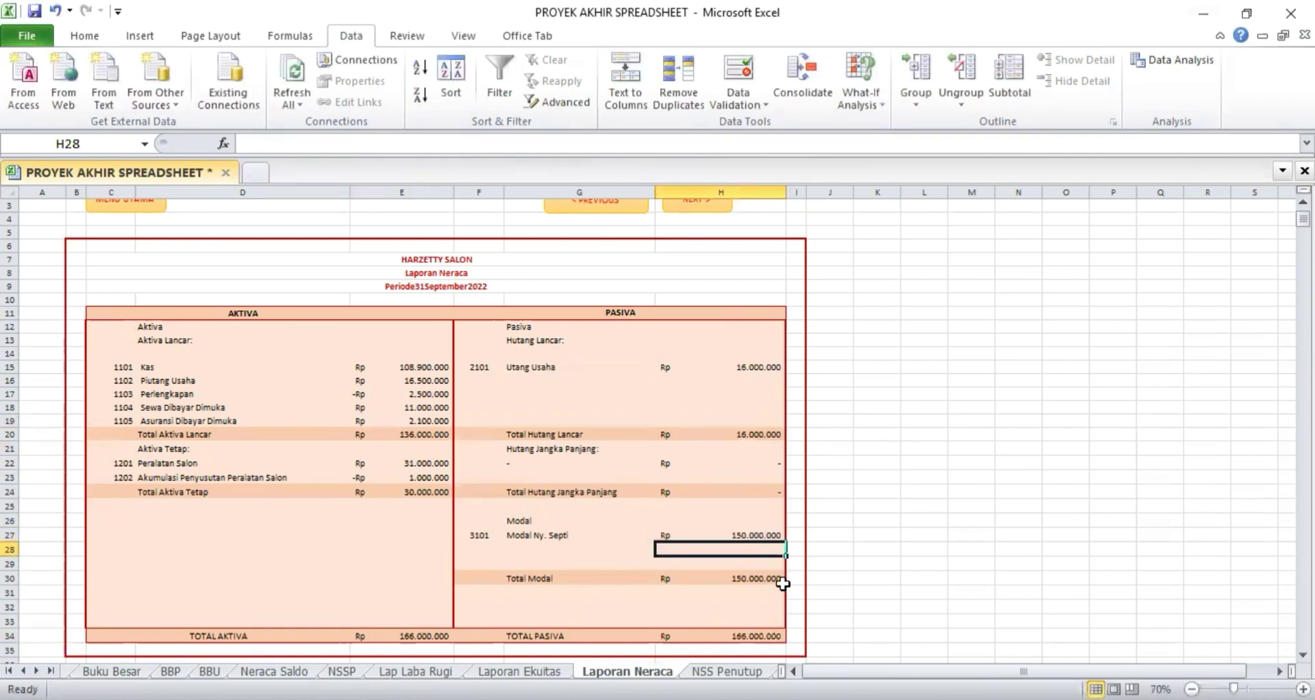
# Inspect the Total Modal formula in H30 and the range it sums.
pyautogui.click(755, 579)
pyautogui.doubleClick(755, 579)
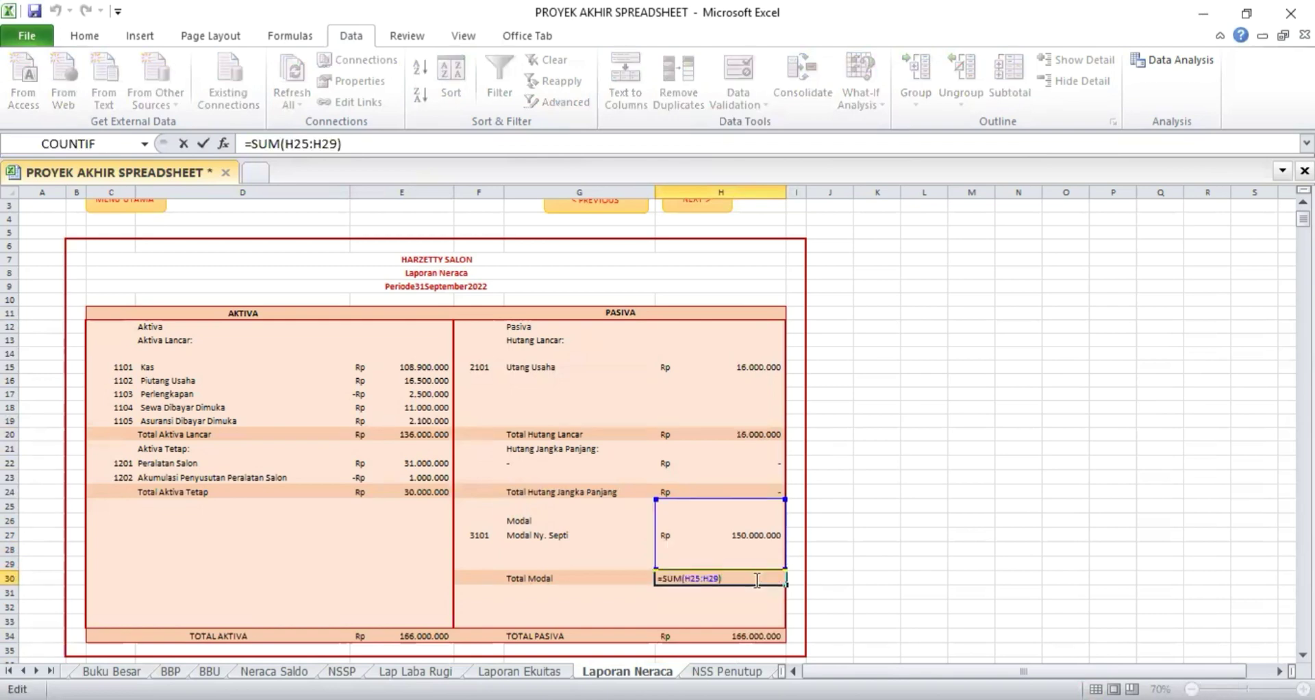
pyautogui.press('Return')
pyautogui.click(768, 578)
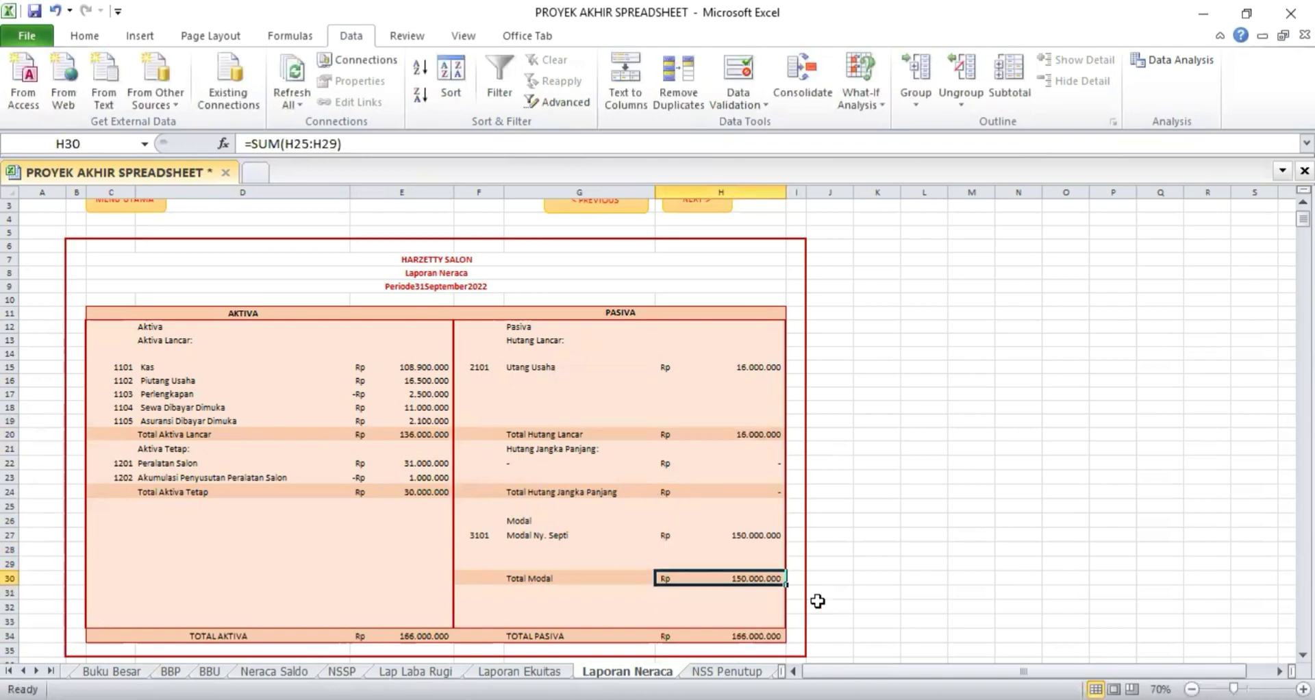
# Inspect the TOTAL PASIVA formula in H34 and the three subtotals it adds.
pyautogui.doubleClick(757, 636)
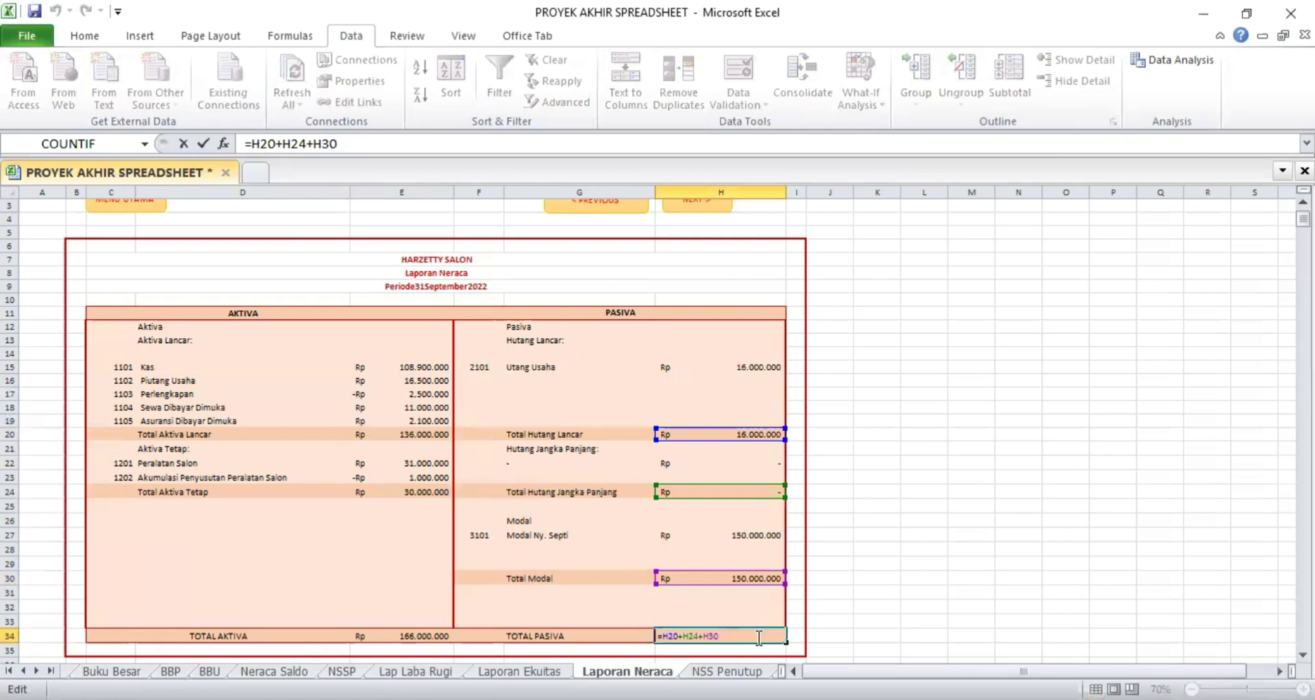
pyautogui.press('Return')
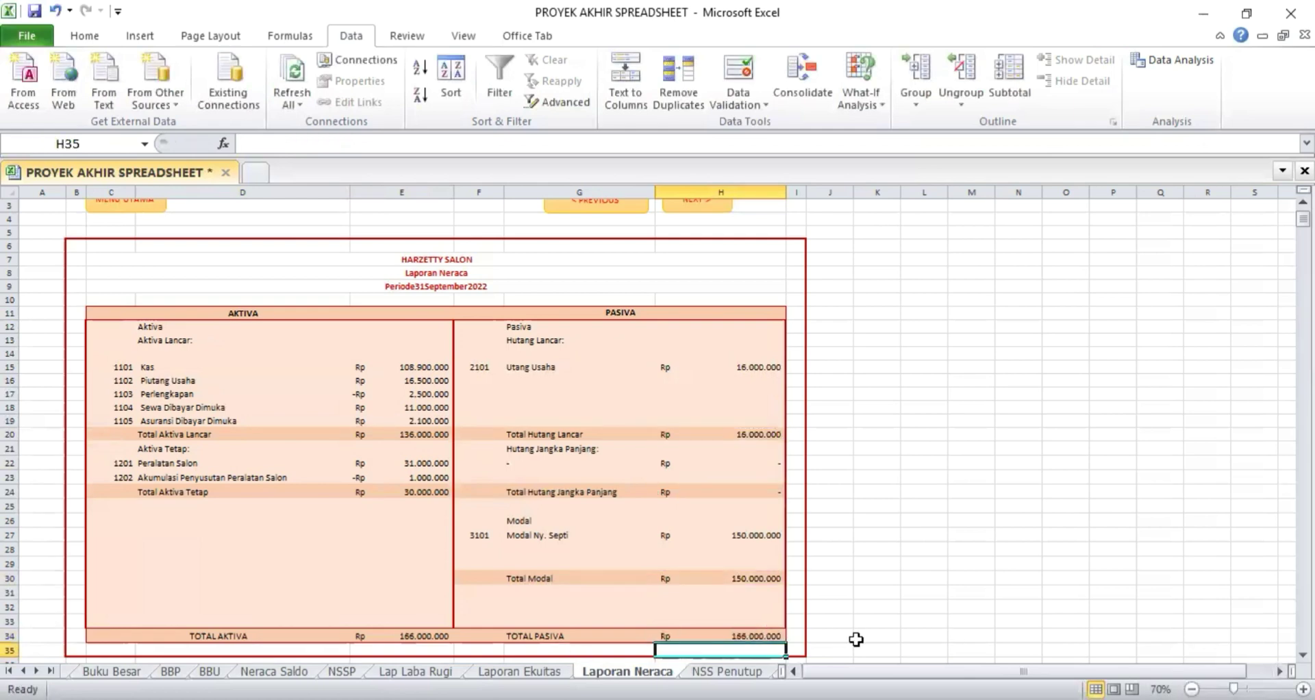
pyautogui.click(734, 632)
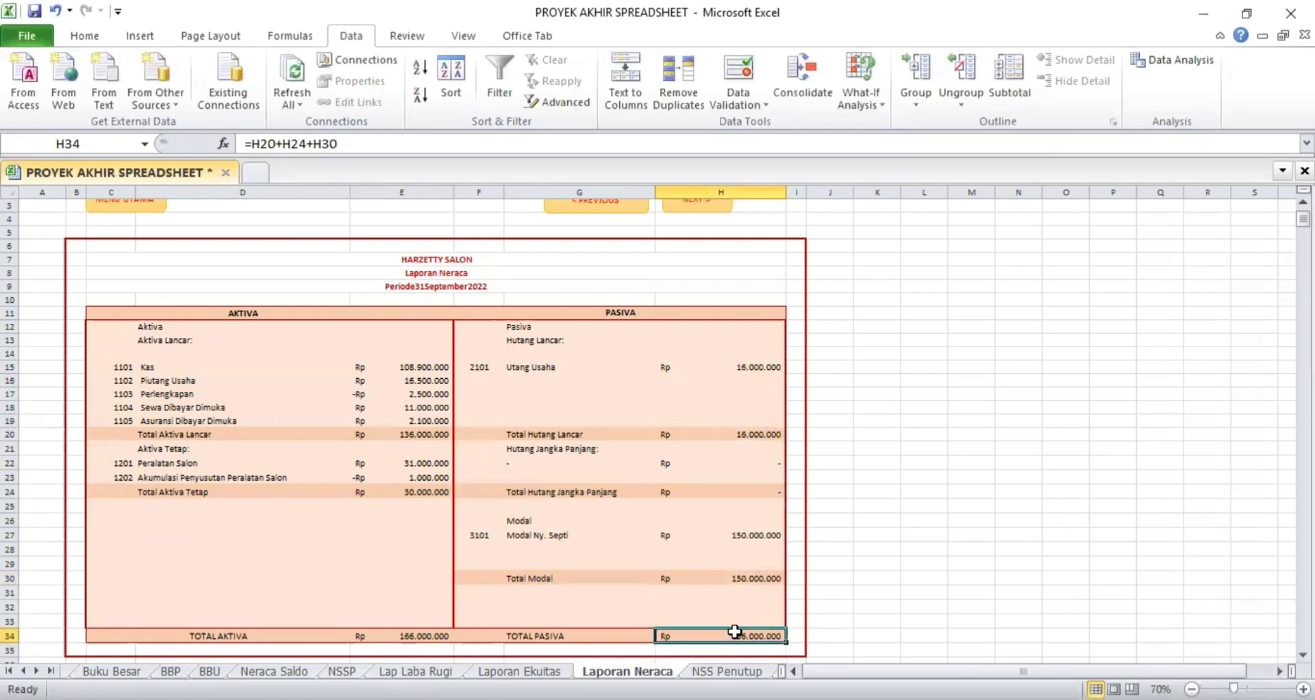
# Compare the TOTAL AKTIVA amount with the TOTAL PASIVA amount in row 34 of the balance sheet.
pyautogui.click(430, 634)
pyautogui.click(752, 631)
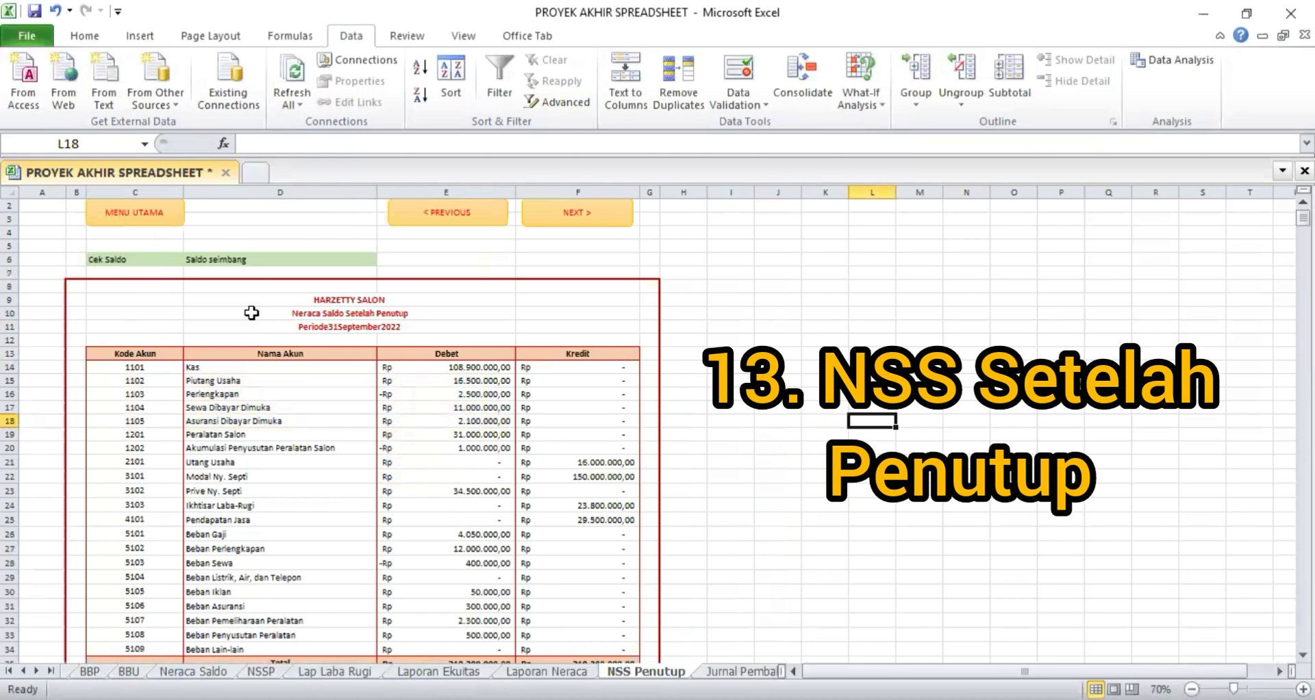
# On the NSS Penutup sheet, review the Kode Akun and Nama Akun formulas and the account list in C14:D34.
pyautogui.click(161, 370)
pyautogui.press('Right')
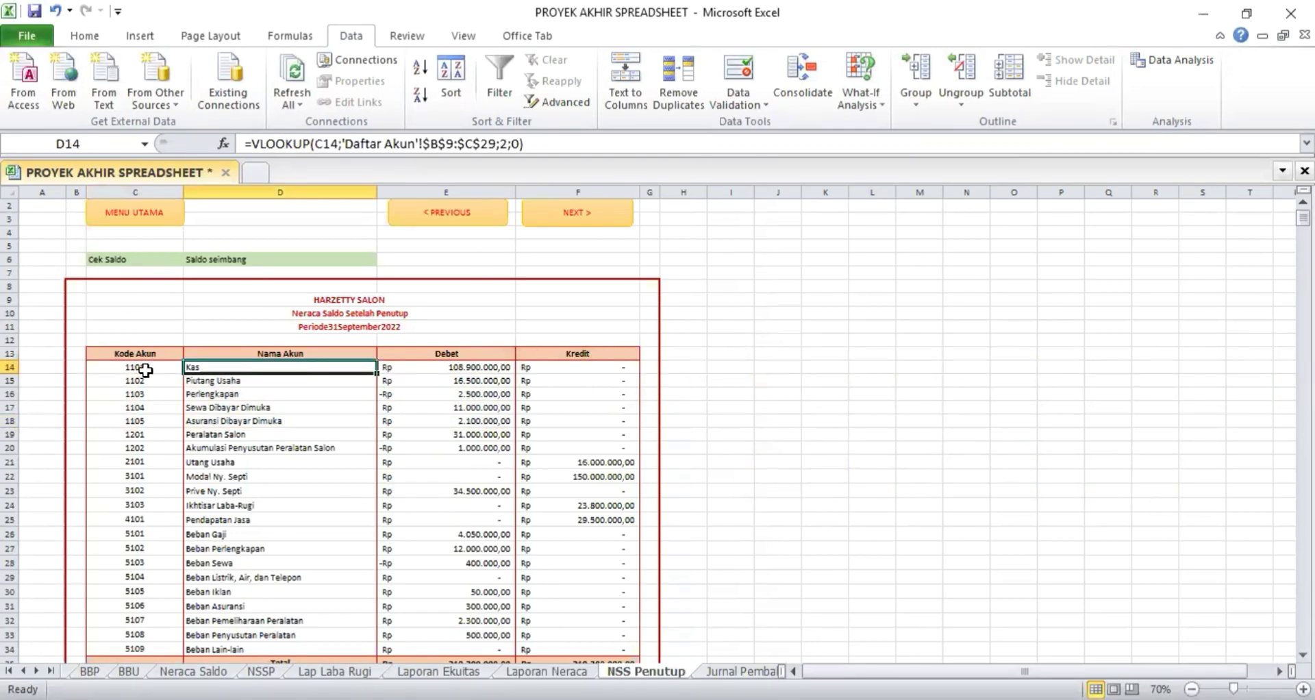
pyautogui.moveTo(145, 367); pyautogui.dragTo(280, 647)
pyautogui.moveTo(377, 642); pyautogui.dragTo(375, 640)
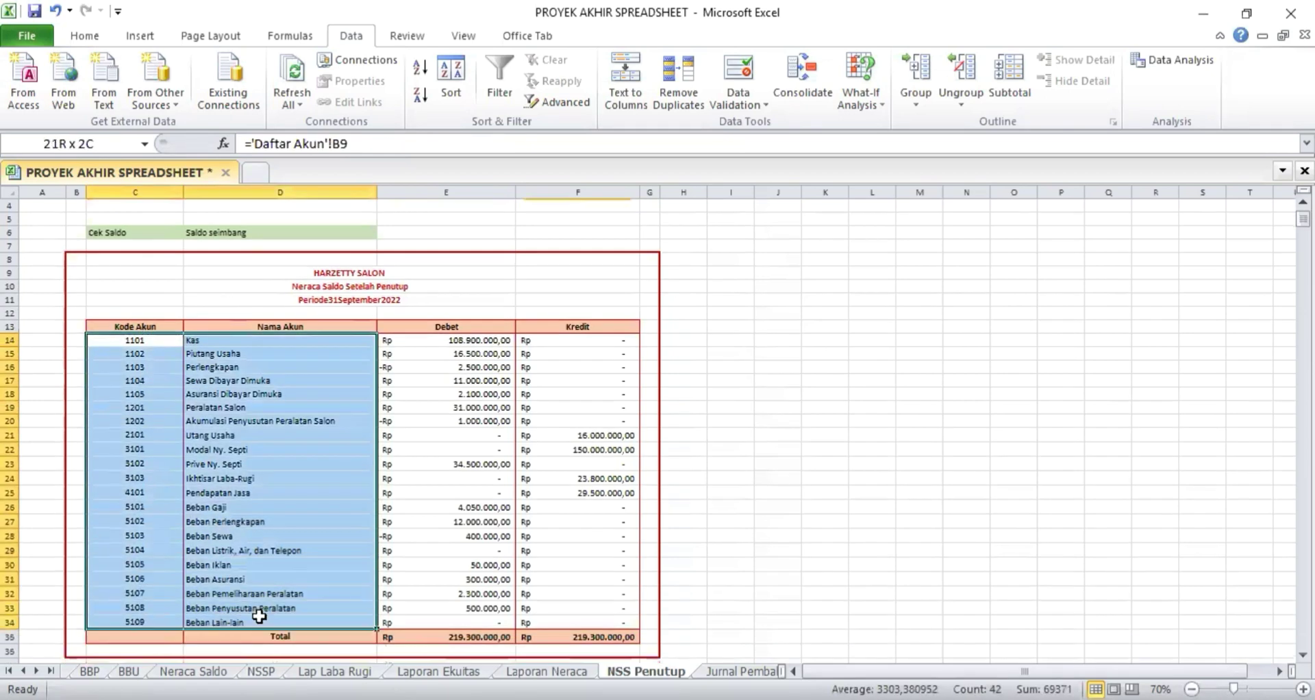
pyautogui.click(338, 410)
# Inspect the full Debet formula of the Kas account in E14 and the column's total in E35.
pyautogui.click(453, 341)
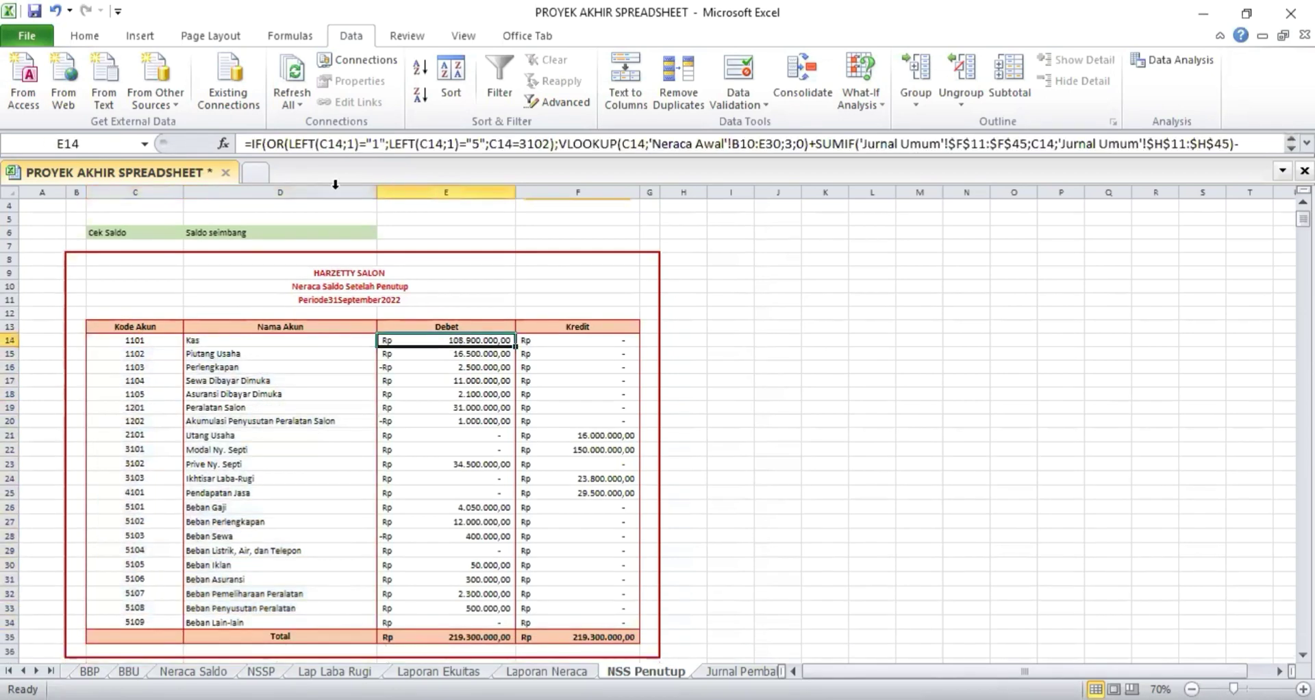
pyautogui.moveTo(245, 144); pyautogui.dragTo(847, 153)
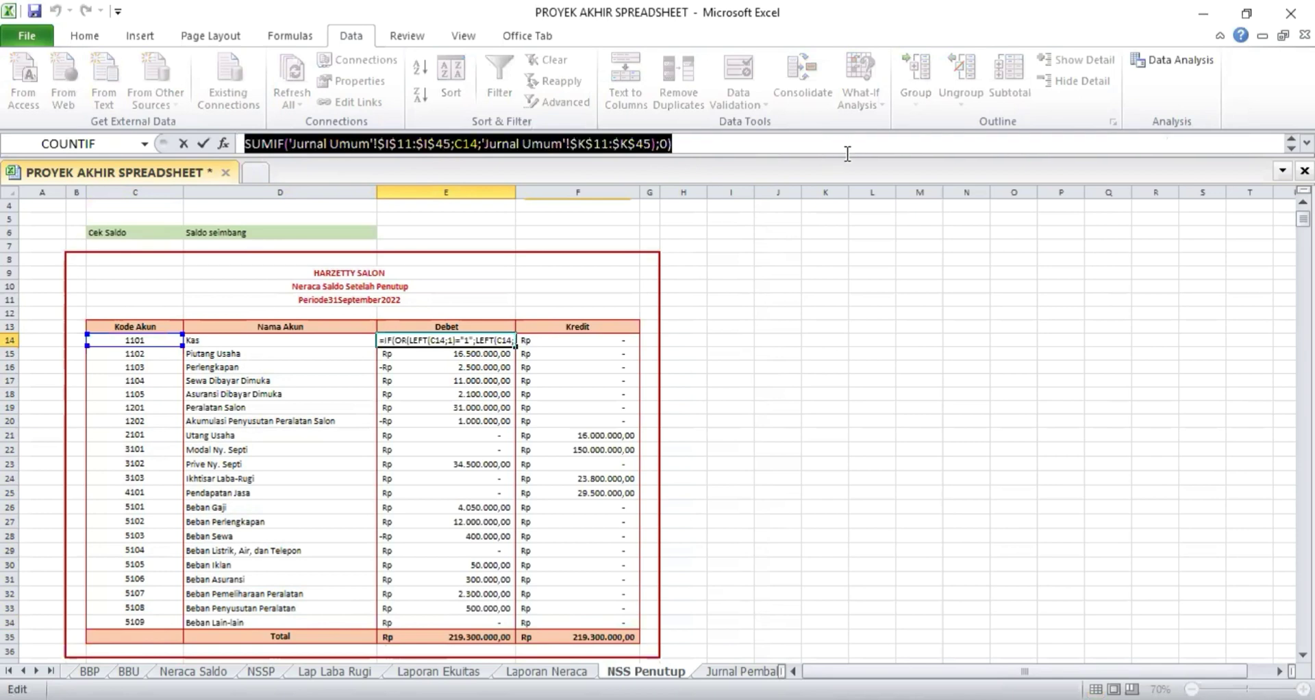
pyautogui.press('Return')
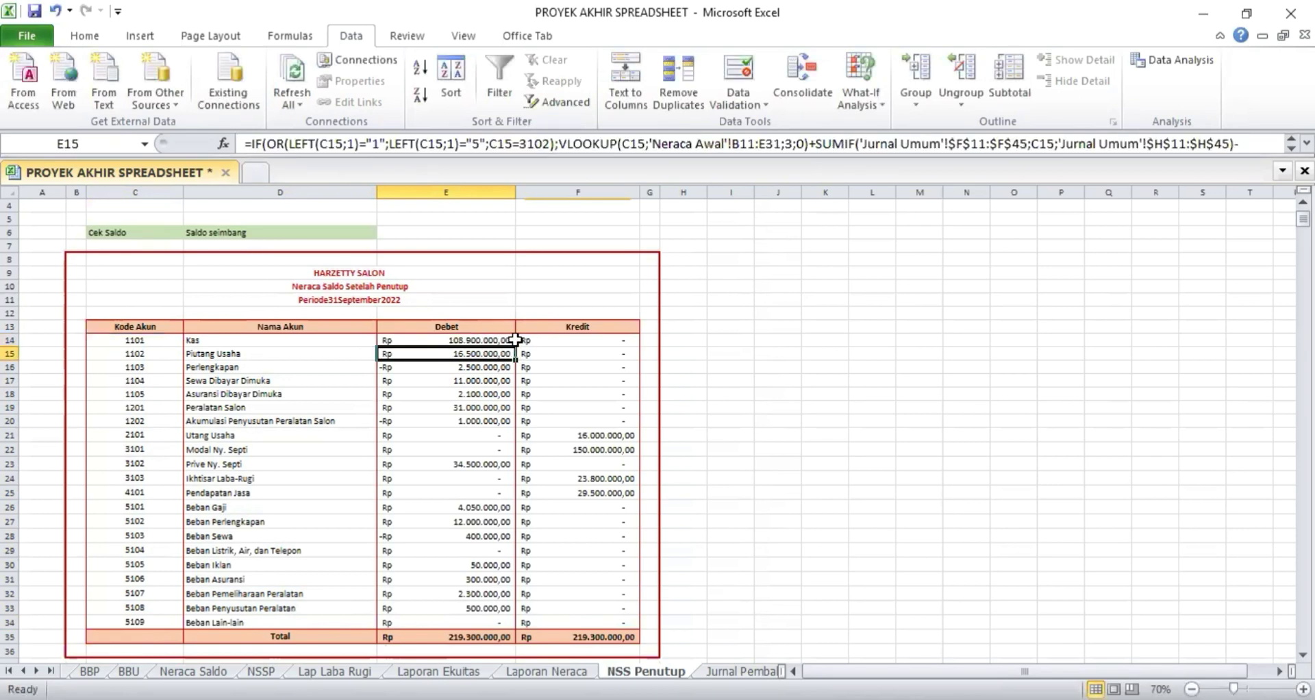
pyautogui.click(488, 337)
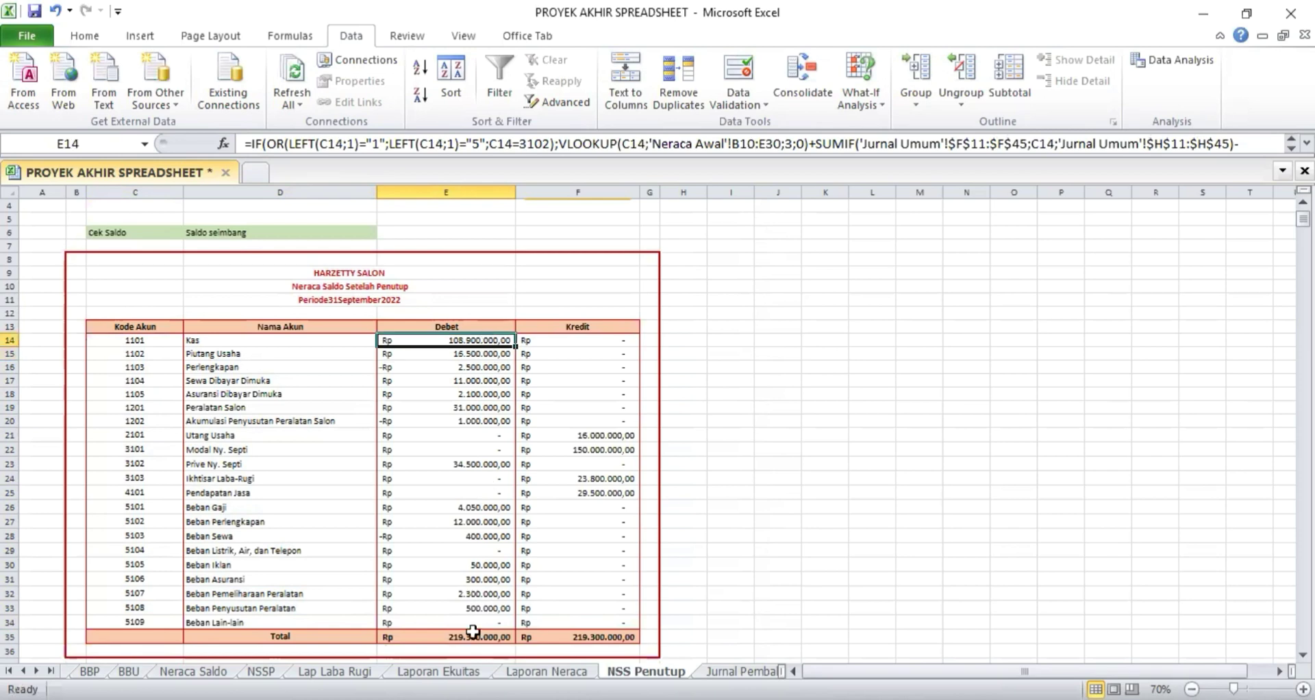
pyautogui.click(477, 637)
# Inspect the Kredit formula of the Kas account in F14, and compare the Debet and Kredit totals in row 35.
pyautogui.click(617, 345)
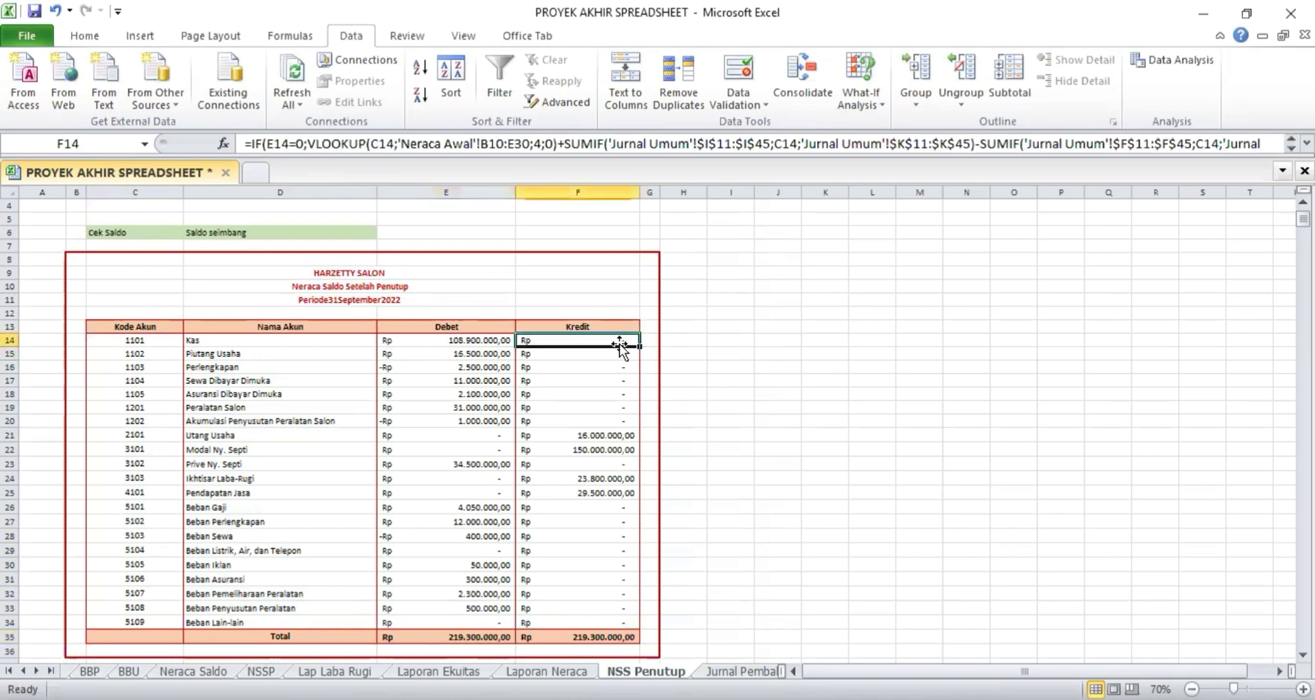
pyautogui.click(246, 145)
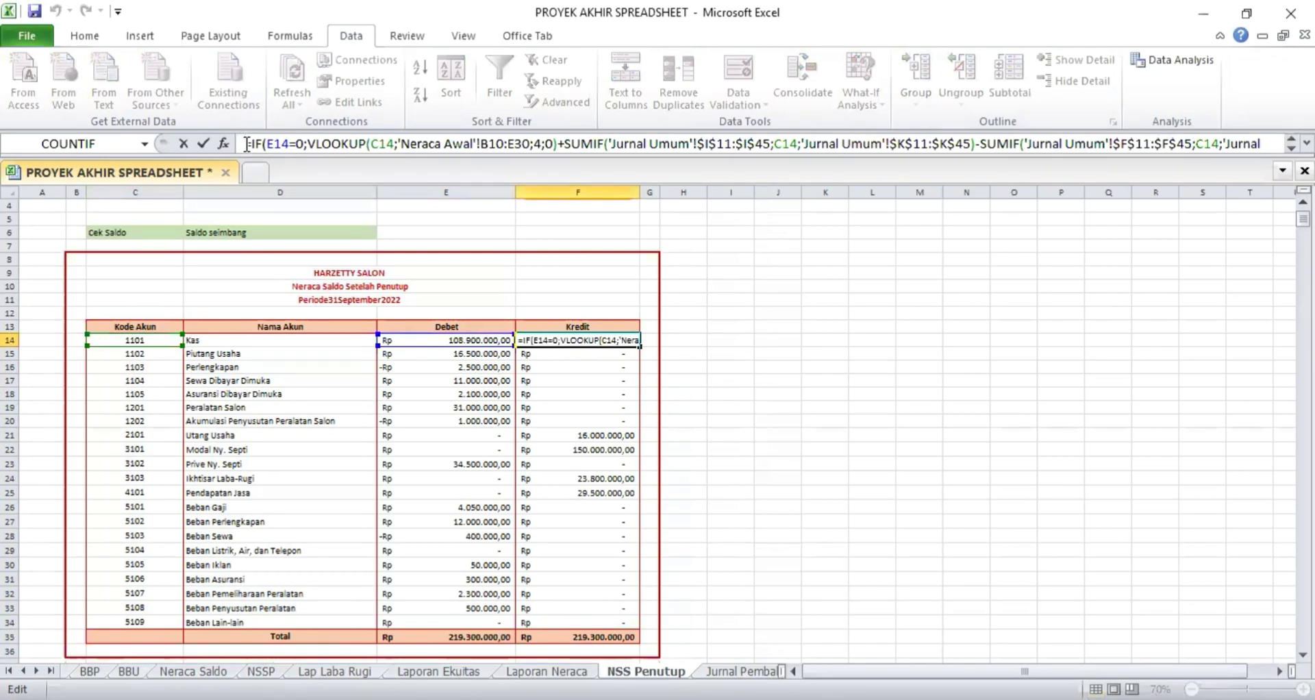
pyautogui.press('Return')
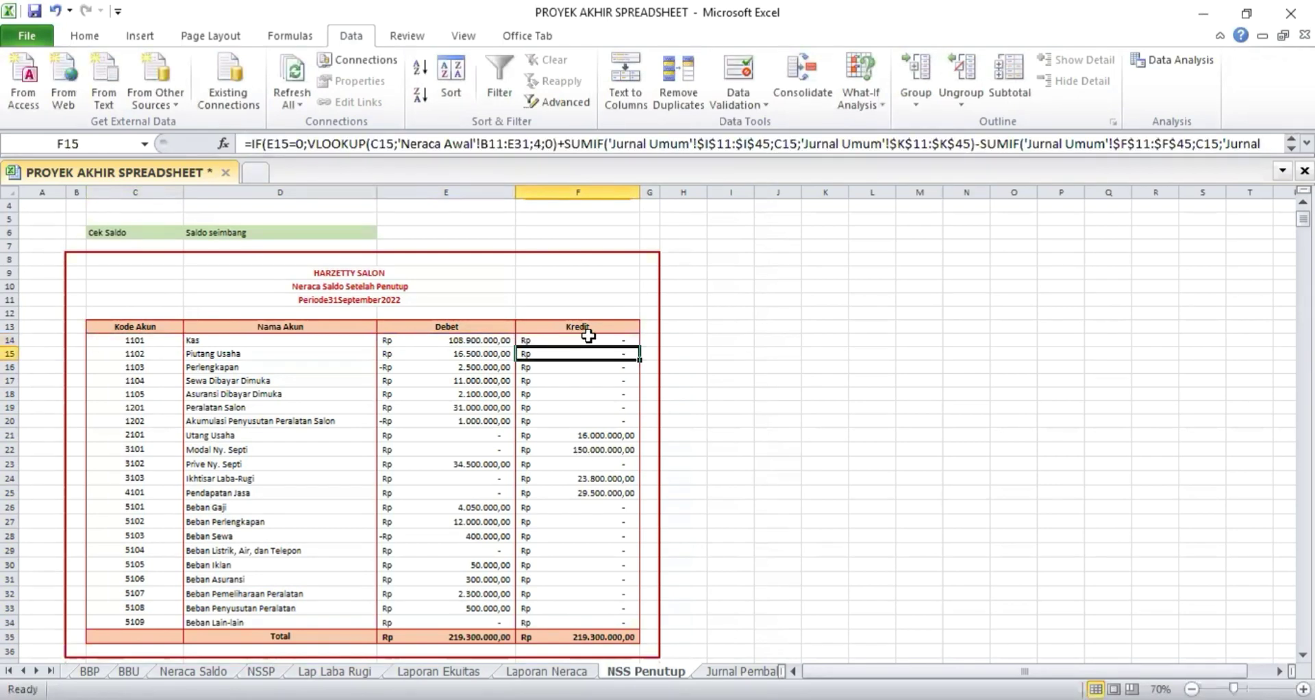
pyautogui.click(409, 633)
pyautogui.click(556, 638)
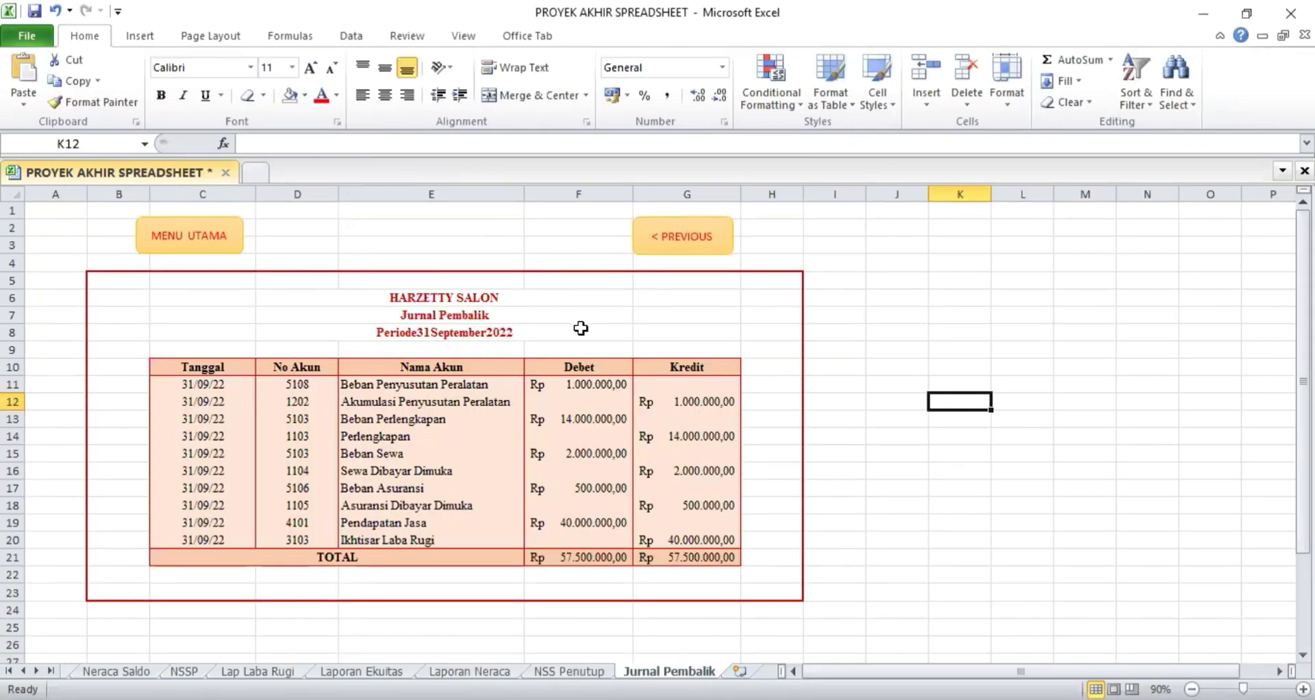
# On the Jurnal Pembalik sheet, inspect the period heading formula in D8 that refers to the Menu Utama sheet.
pyautogui.click(537, 332)
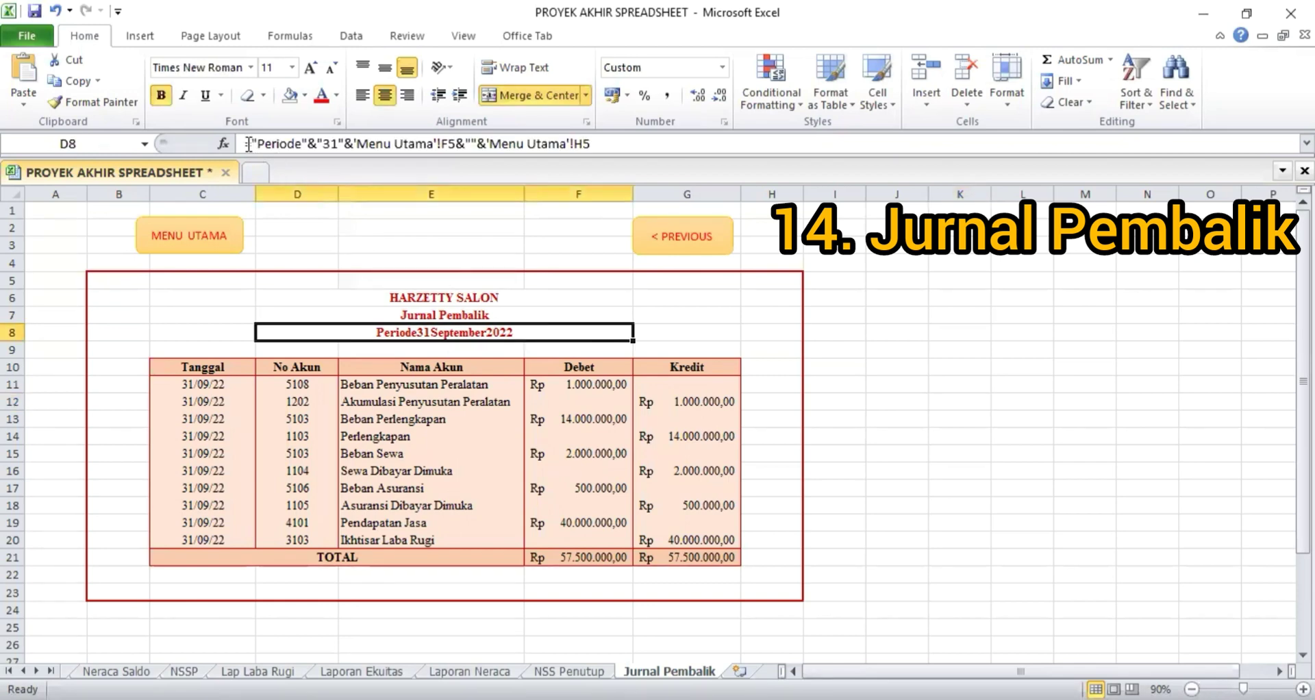
pyautogui.moveTo(248, 144); pyautogui.dragTo(602, 145)
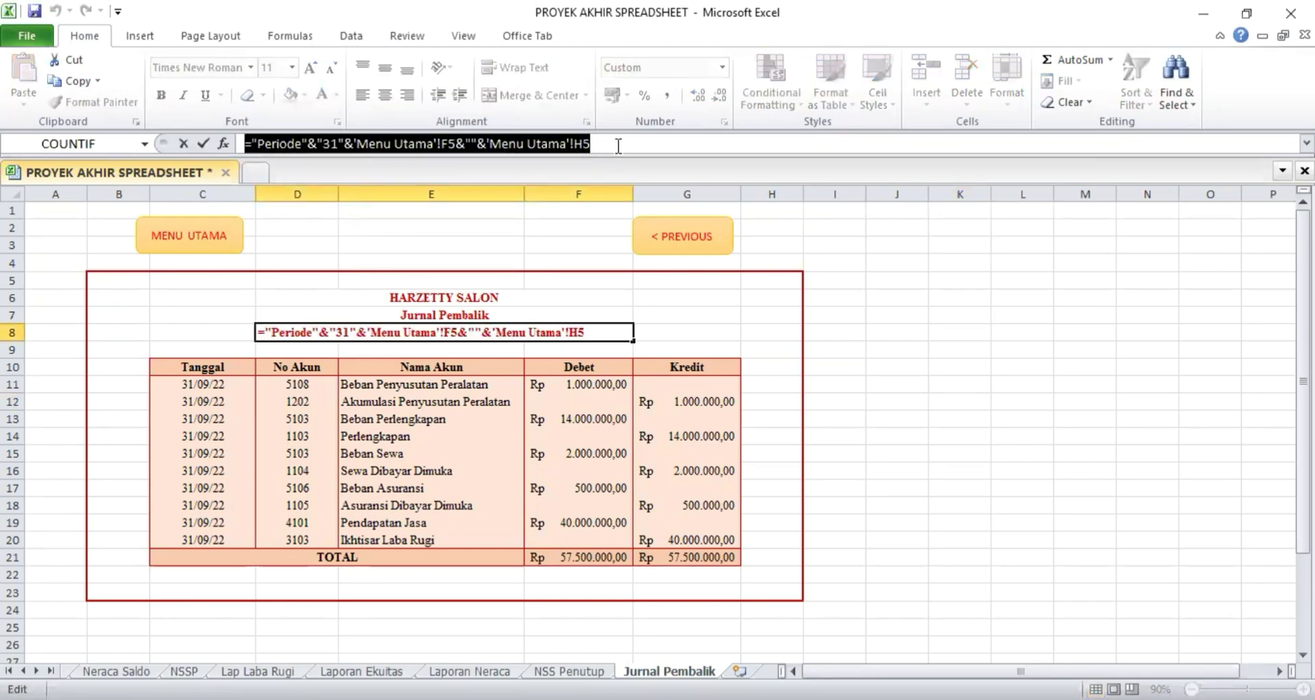
pyautogui.press('Return')
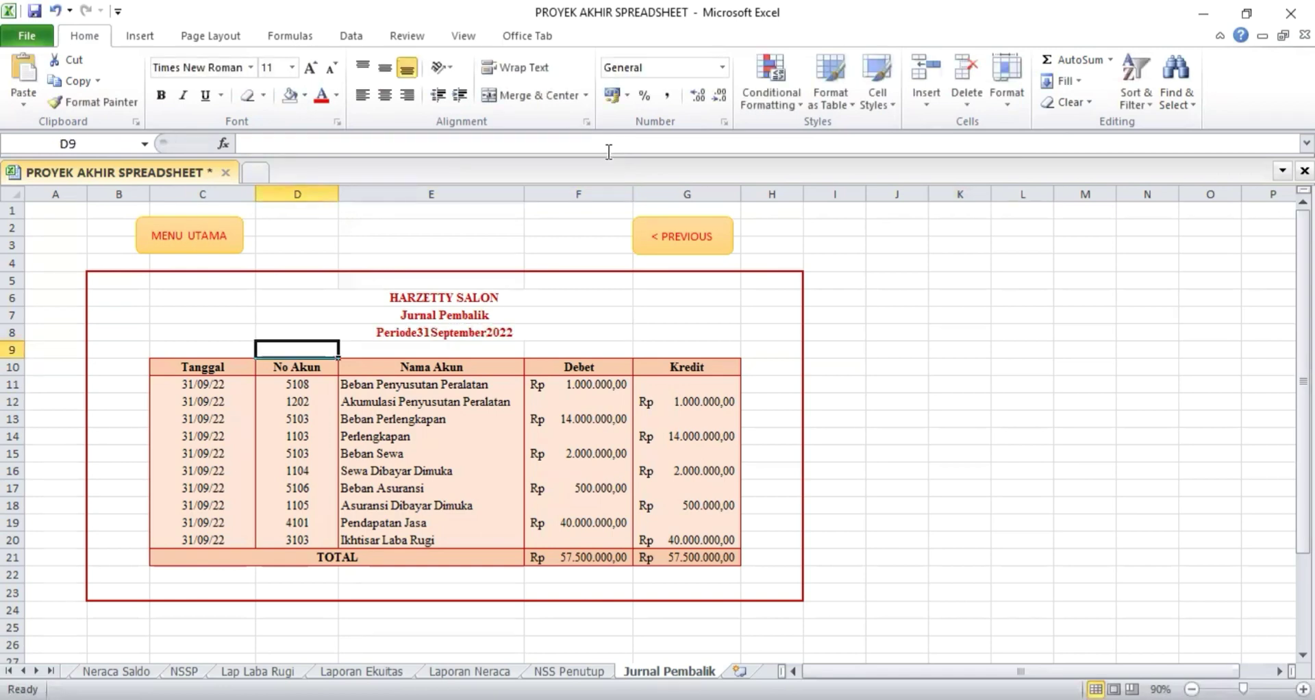
# Go through the Jurnal Pembalik column headings in row 10, from Tanggal to Kredit.
pyautogui.click(217, 336)
pyautogui.click(218, 365)
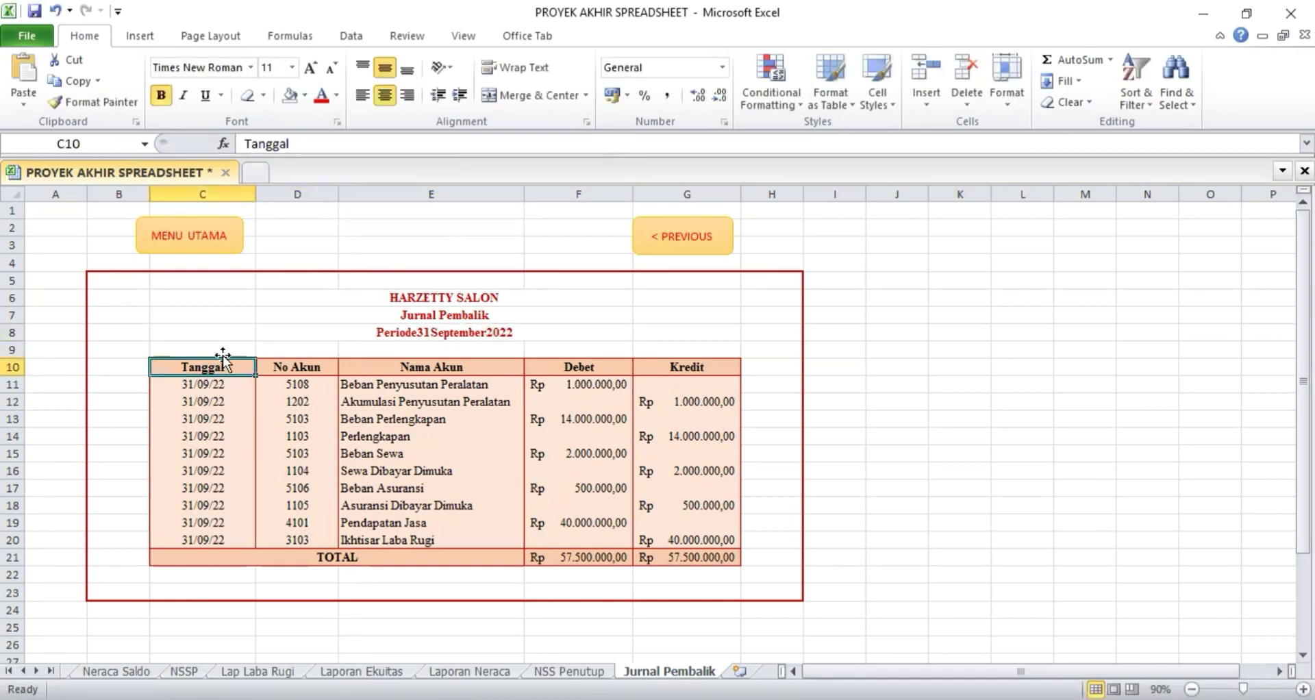
pyautogui.press('Tab')
pyautogui.press('Tab')
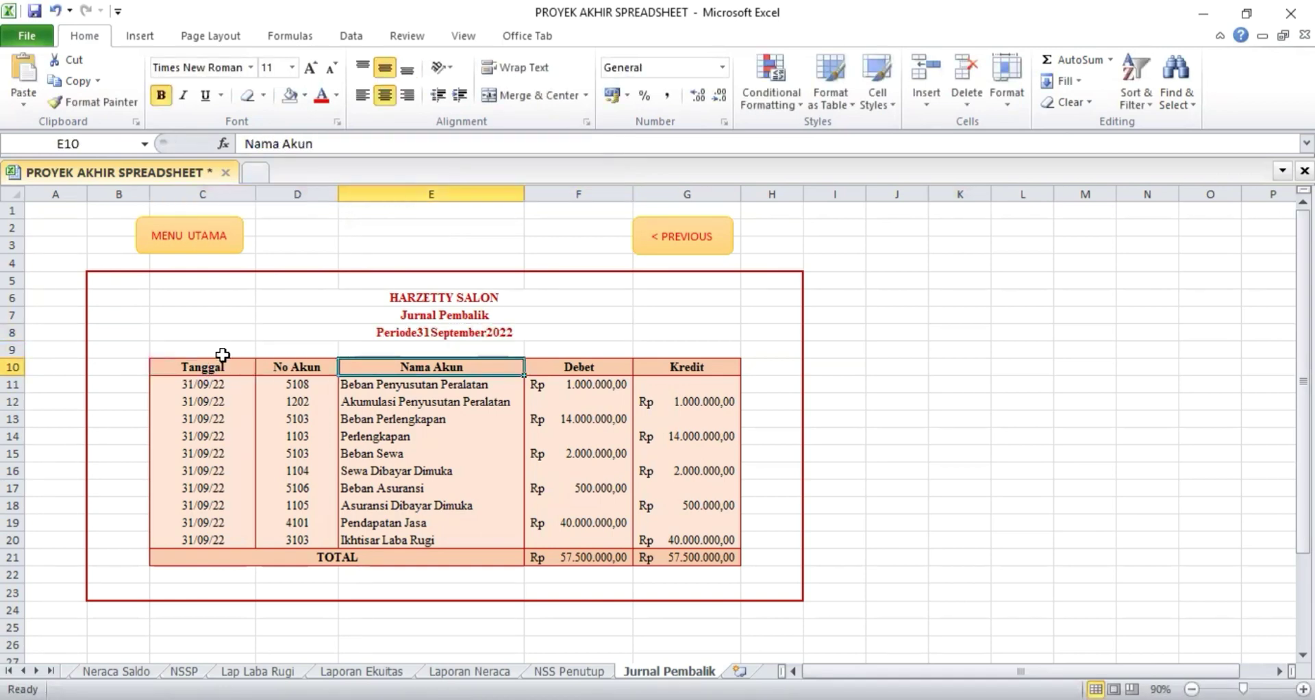
pyautogui.press('Tab')
pyautogui.press('Tab')
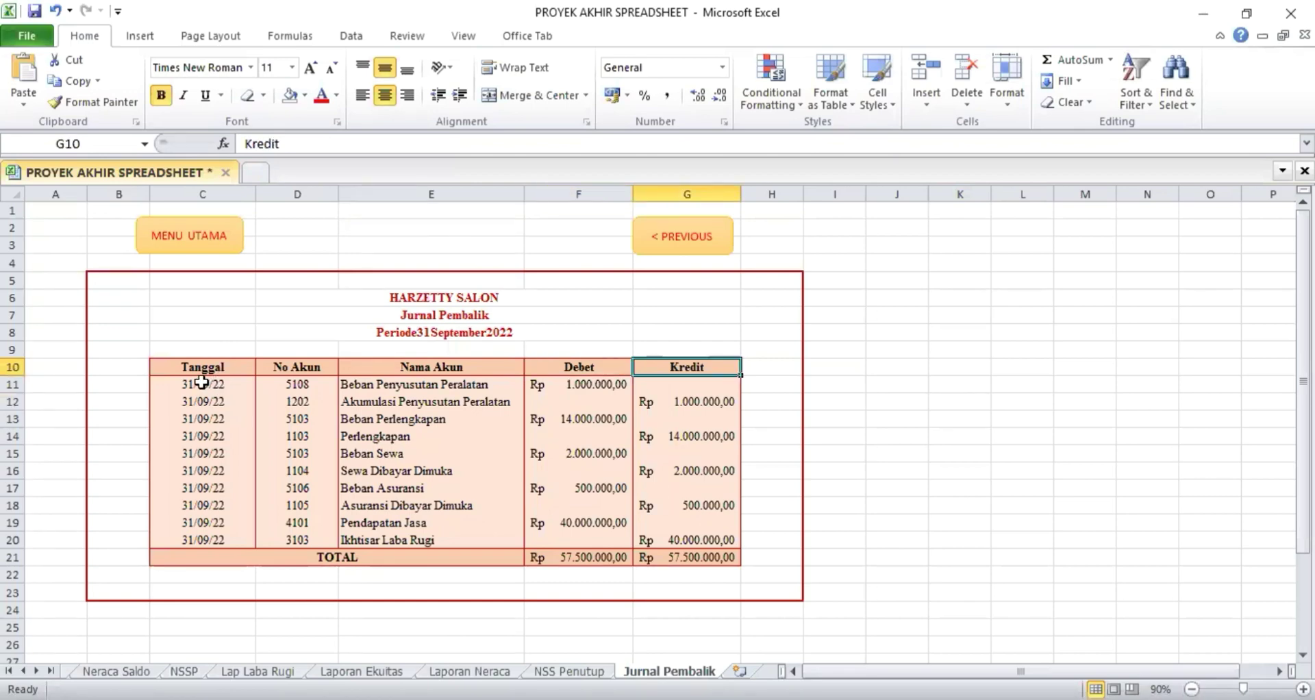
# Review the reversing entries in C11:G20, including their account numbers, account names, and debit and credit amounts.
pyautogui.moveTo(207, 384); pyautogui.dragTo(676, 533)
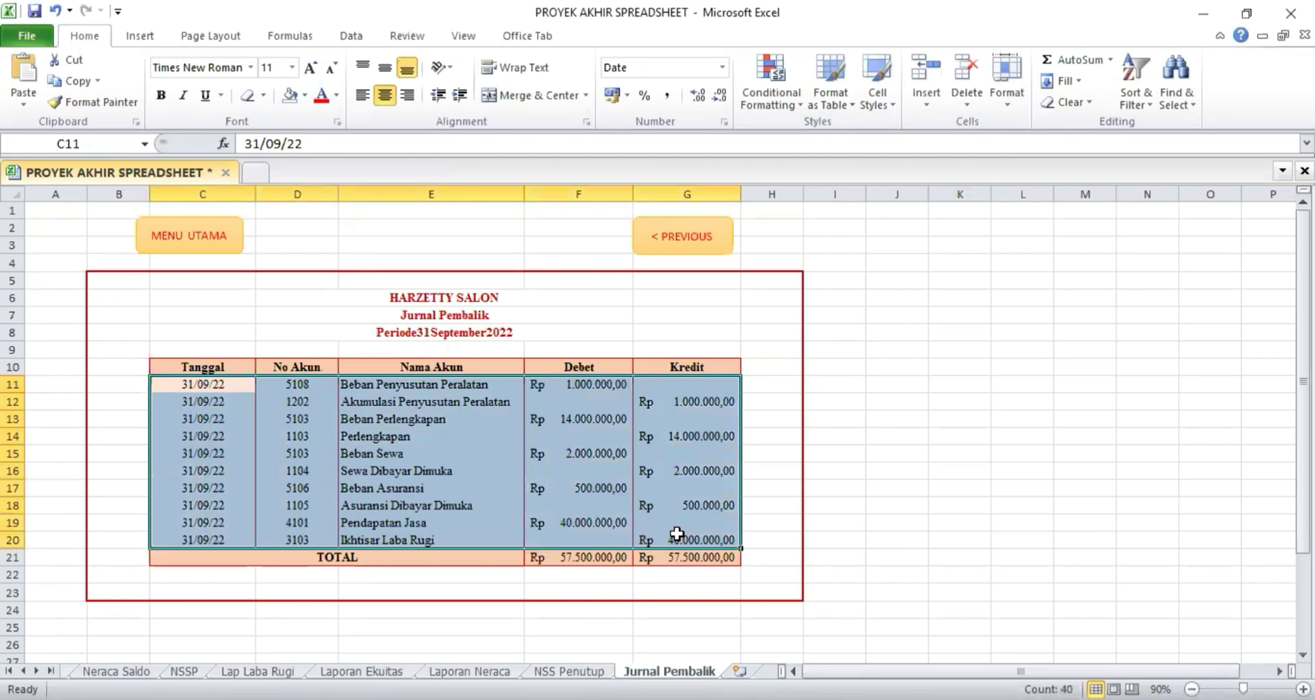
pyautogui.press('Return')
pyautogui.click(358, 434)
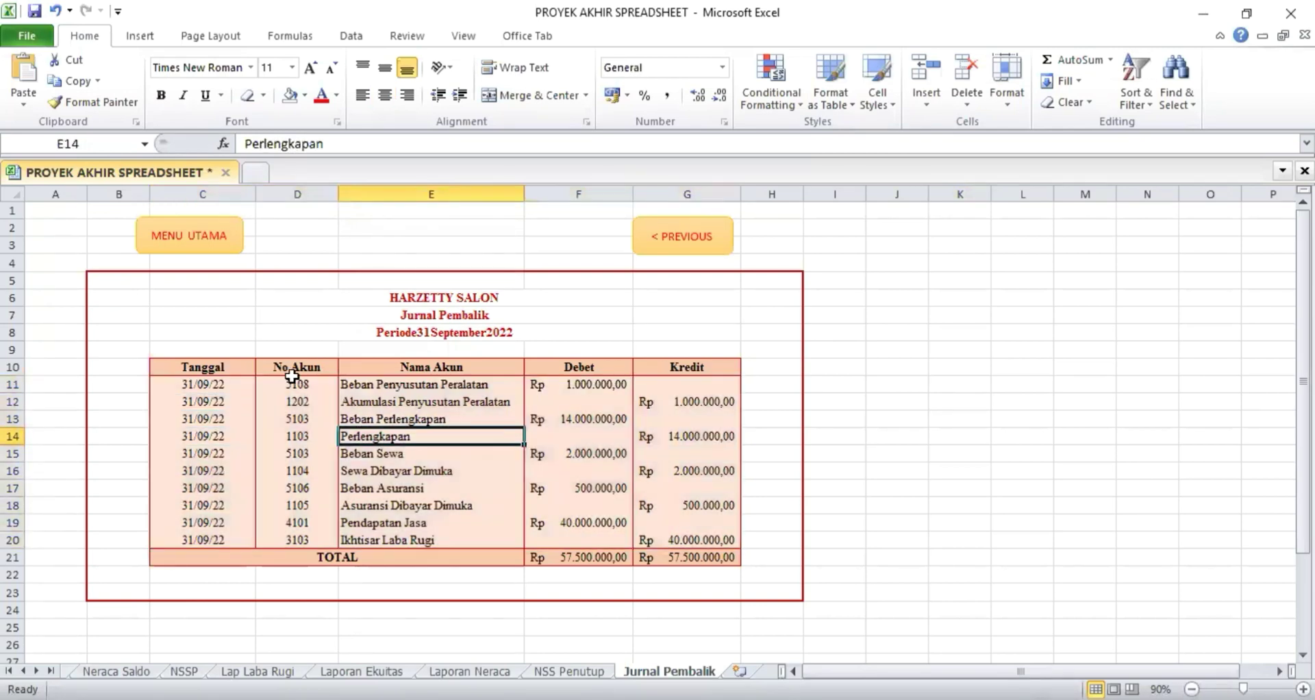
pyautogui.moveTo(297, 367); pyautogui.dragTo(441, 545)
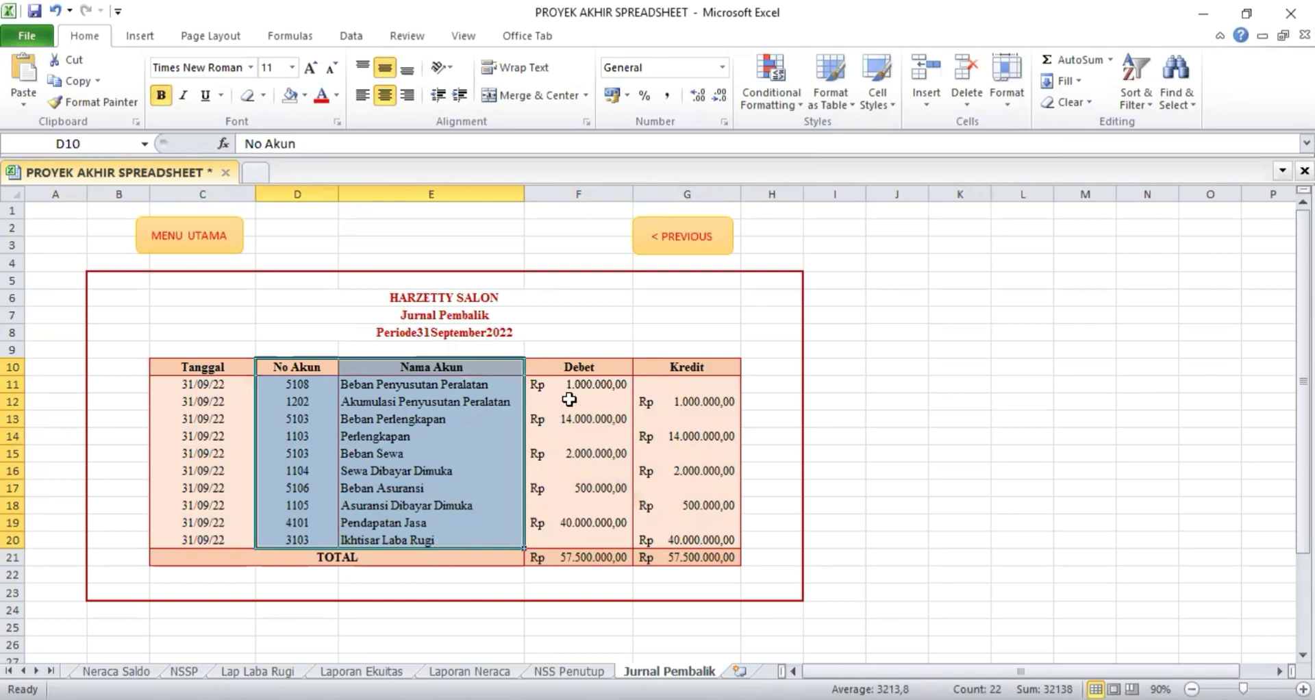
pyautogui.click(580, 382)
pyautogui.moveTo(580, 382); pyautogui.dragTo(669, 538)
pyautogui.click(669, 539)
# Inspect the Debet total formula in F21 of the TOTAL row and the range it sums.
pyautogui.click(455, 561)
pyautogui.click(579, 558)
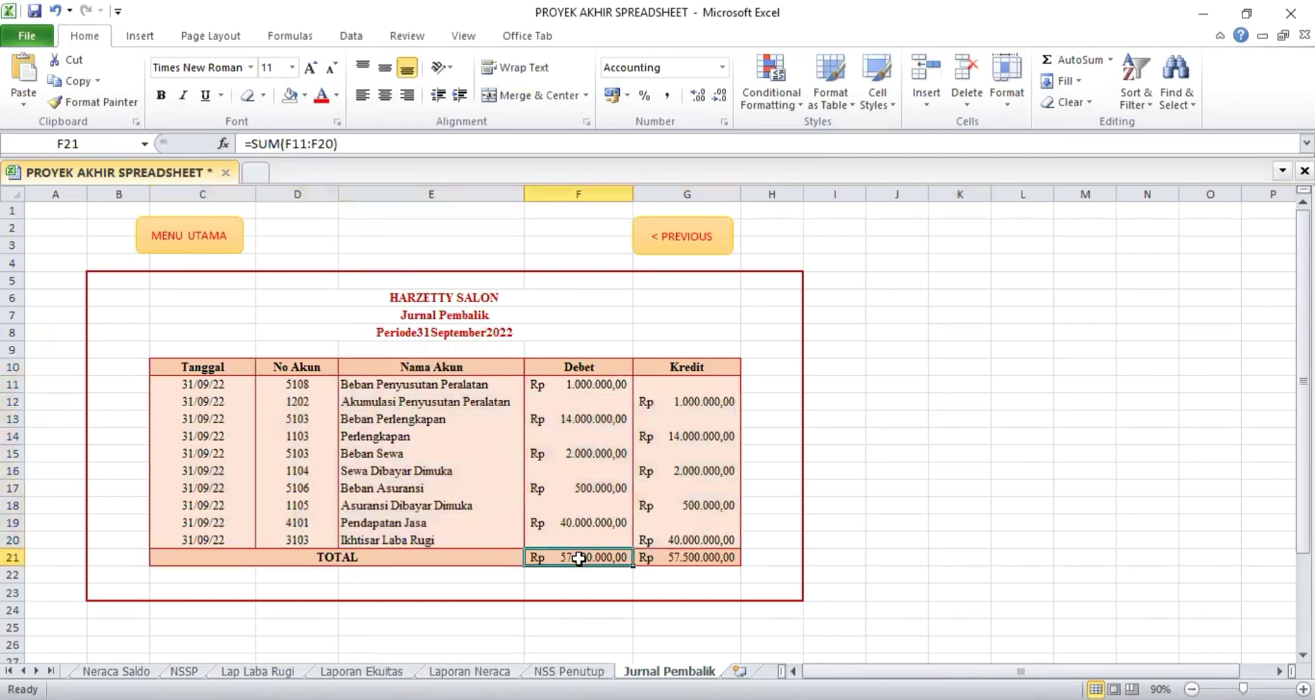
pyautogui.moveTo(244, 144); pyautogui.dragTo(350, 148)
pyautogui.press('Return')
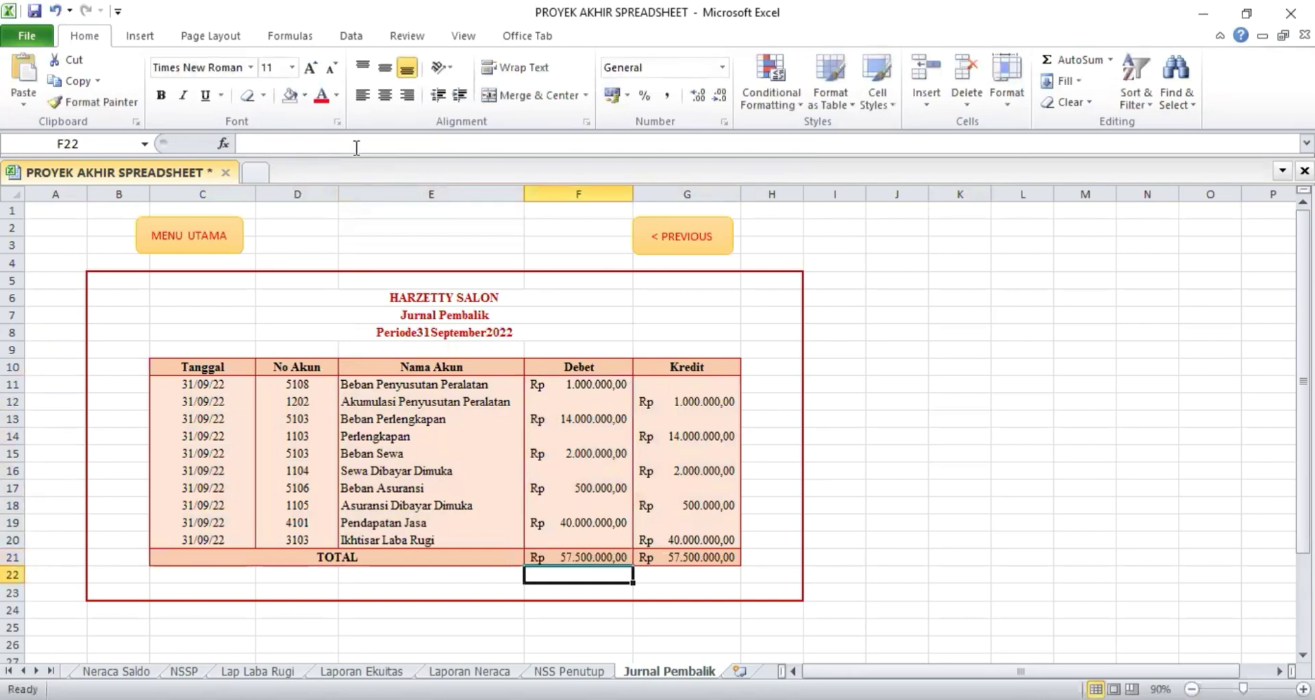
pyautogui.click(856, 363)
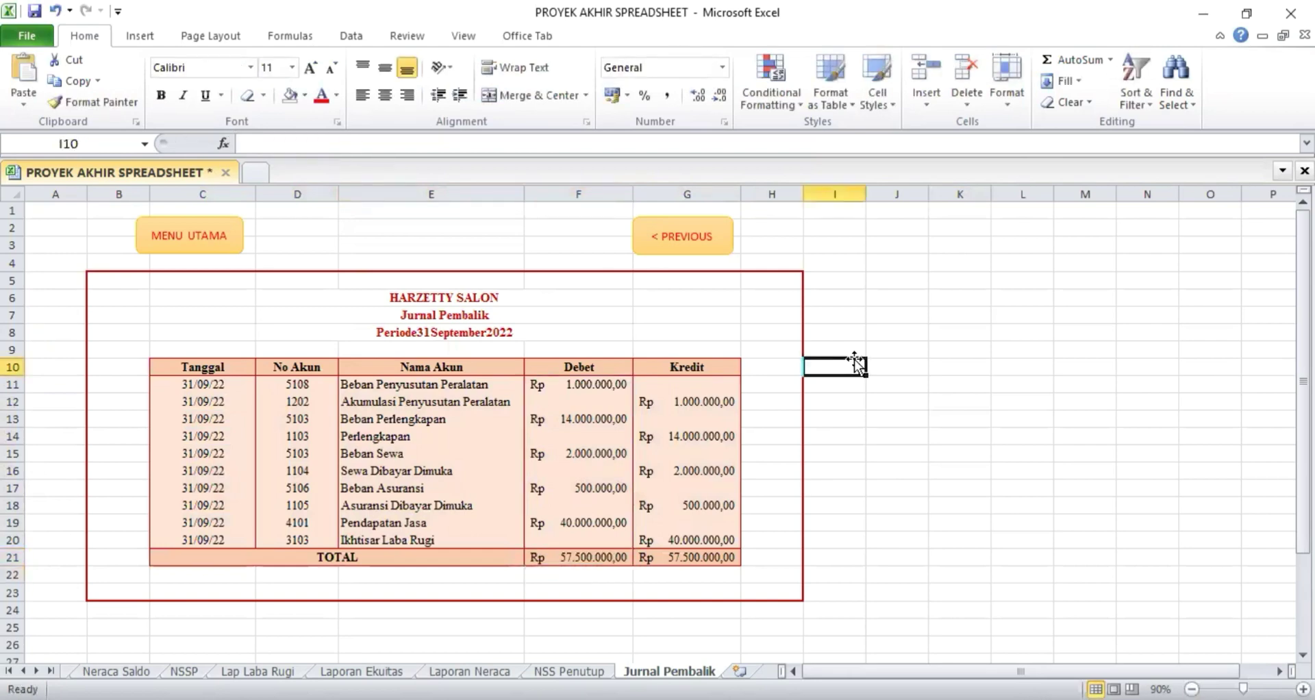